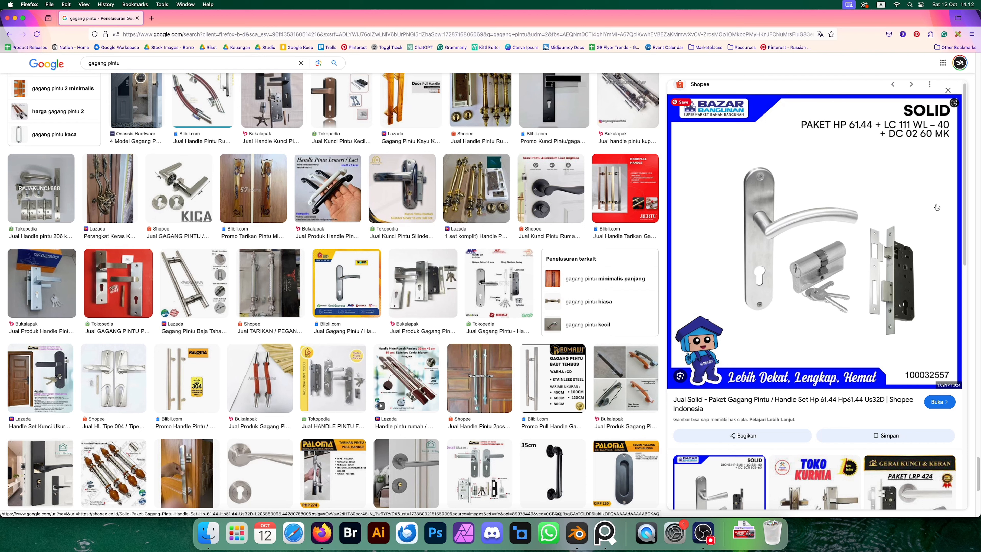
Copy the Solid door handle set image from the browser results and paste it into the PureRef reference board.
right_click(802, 195)
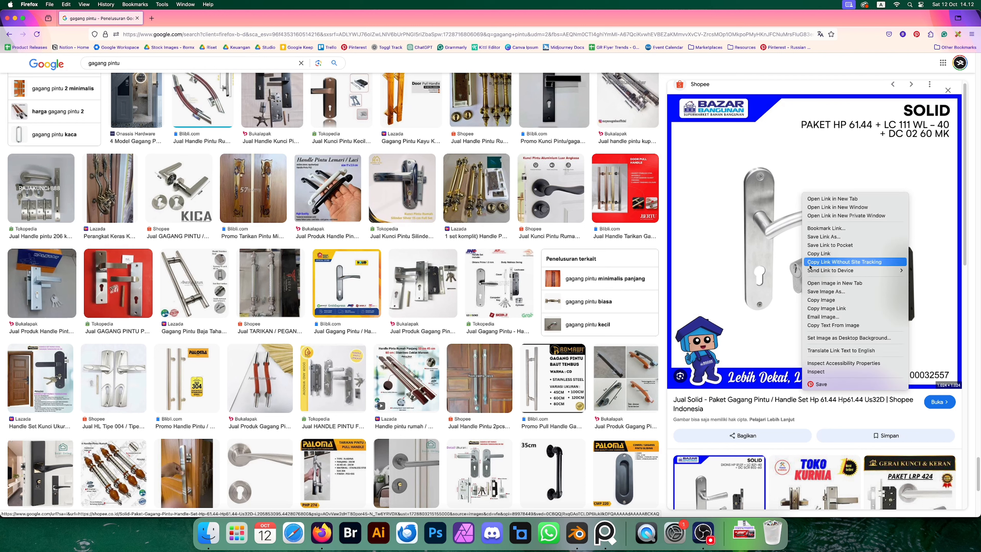
click(825, 299)
key(super+Tab)
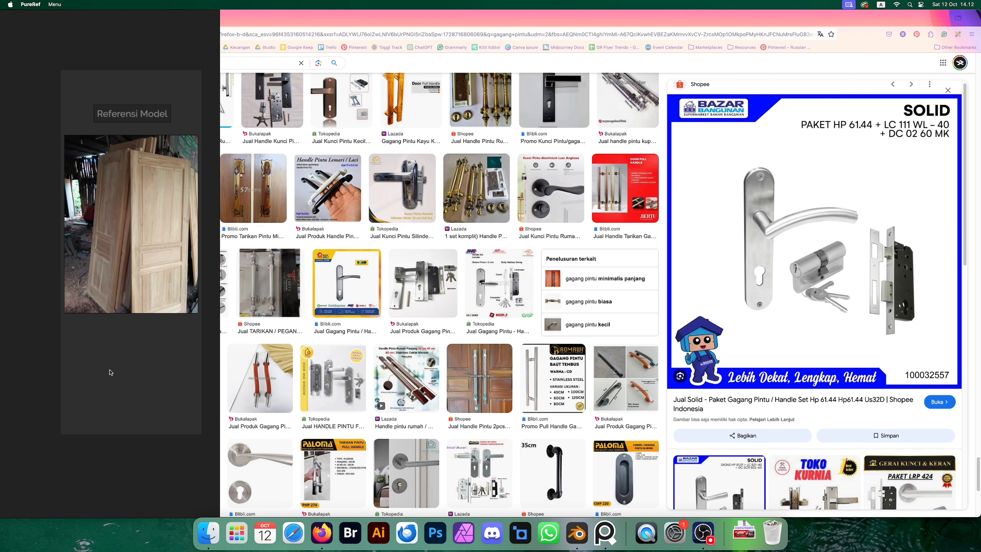
key(super+v)
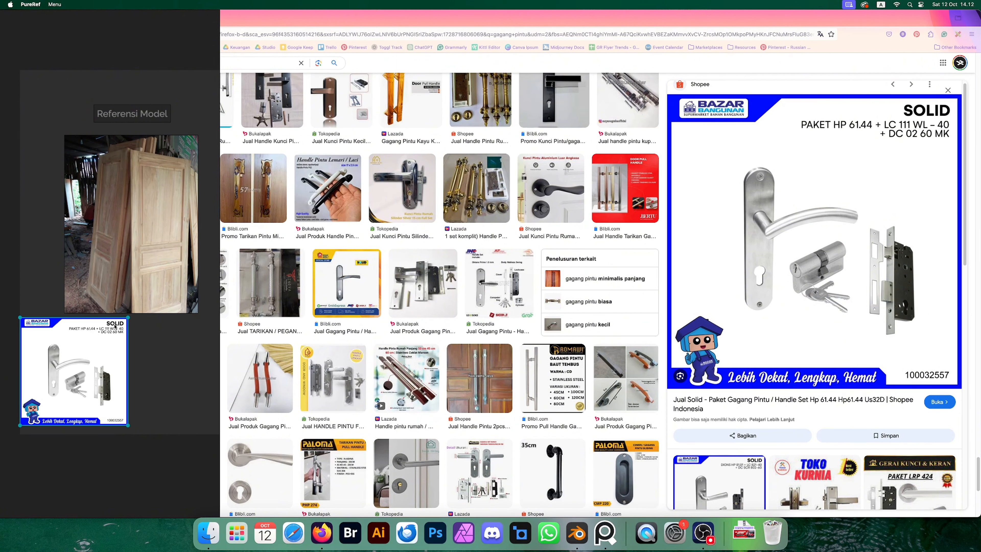
Place the door handle image directly below the wooden door photo and enlarge it to match the photo's width.
drag(90, 322, 134, 324)
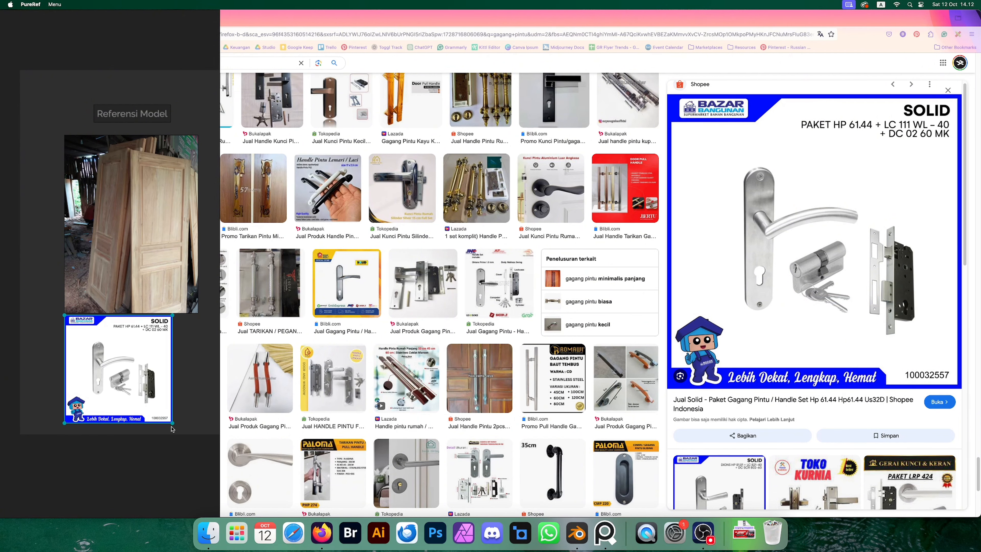
drag(172, 429, 197, 454)
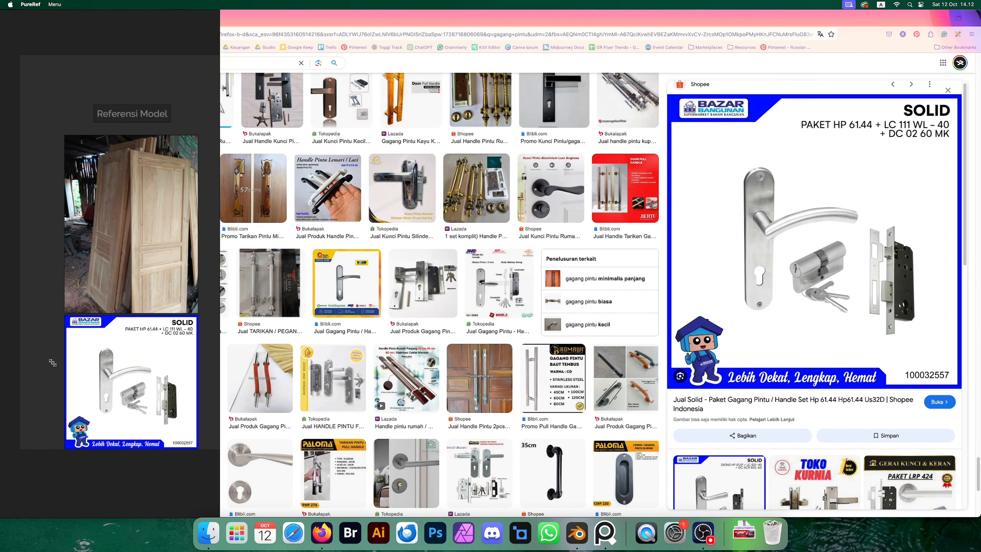
drag(111, 358, 111, 356)
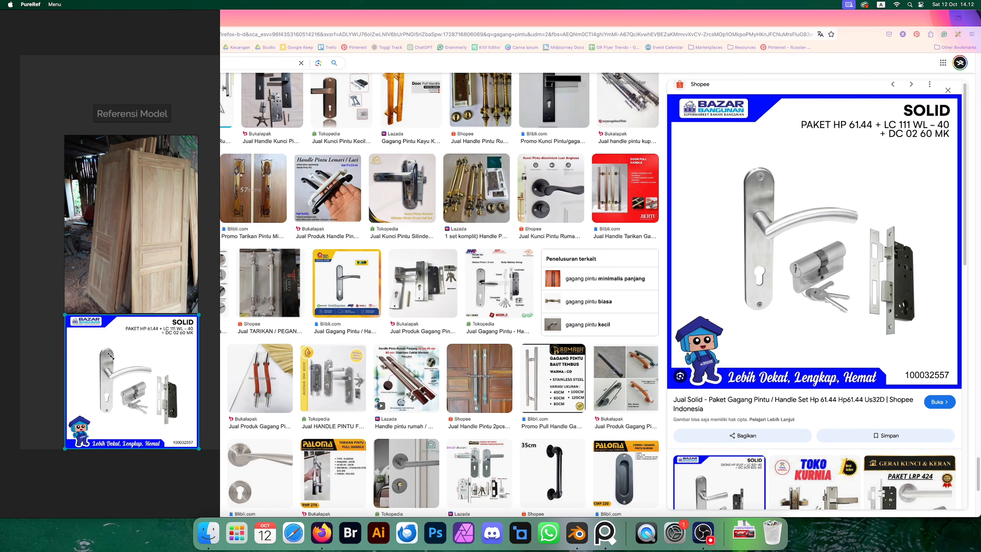
click(54, 122)
Frame the wooden door photo and the door handle image together so both fill the reference board.
click(58, 5)
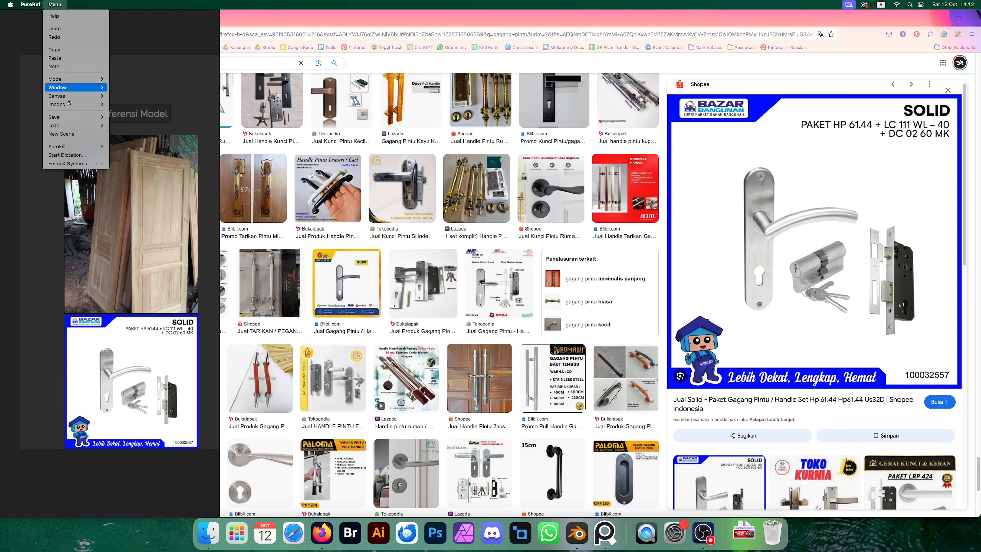
click(118, 117)
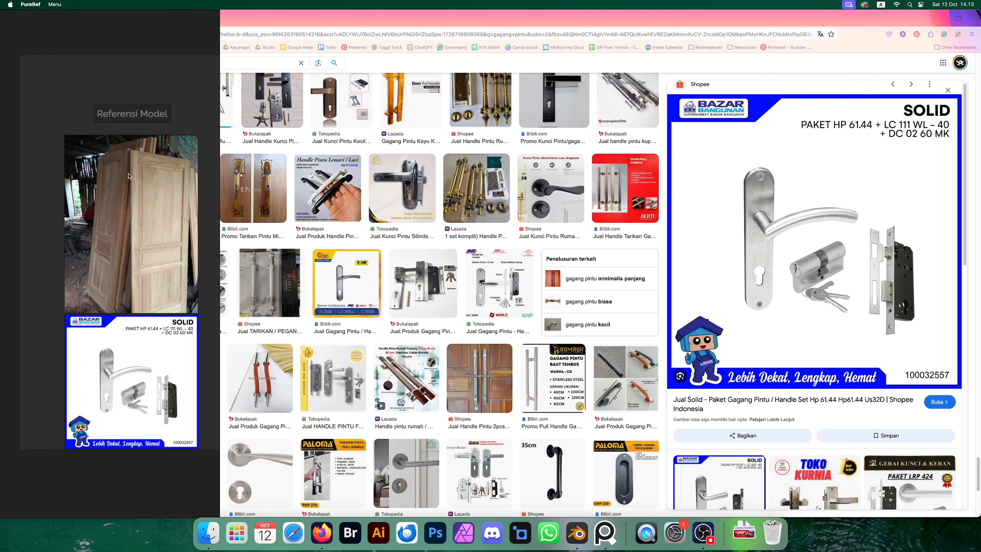
scroll(124, 224, down, 1)
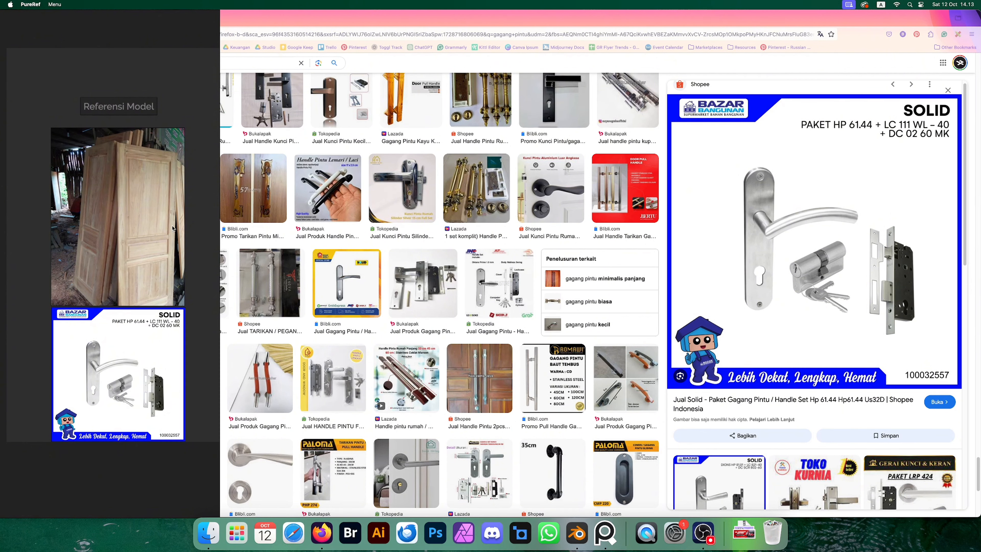
scroll(149, 211, down, 1)
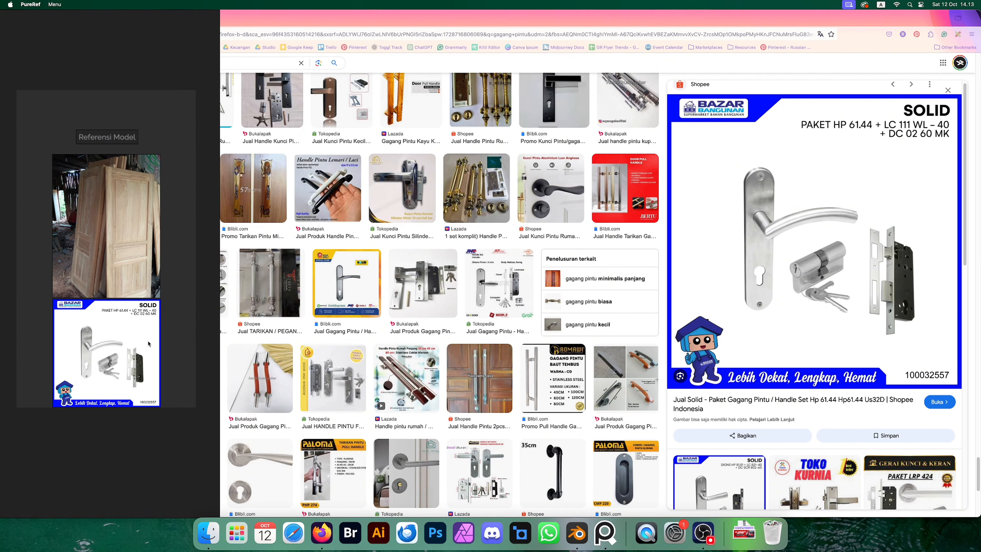
scroll(130, 344, up, 3)
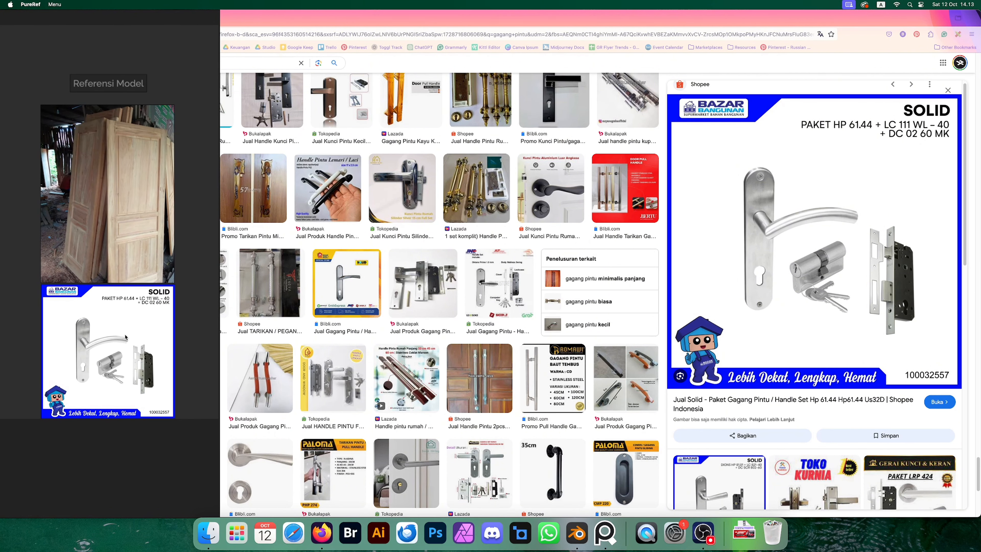
scroll(93, 300, down, 1)
middle_drag(94, 296, 119, 288)
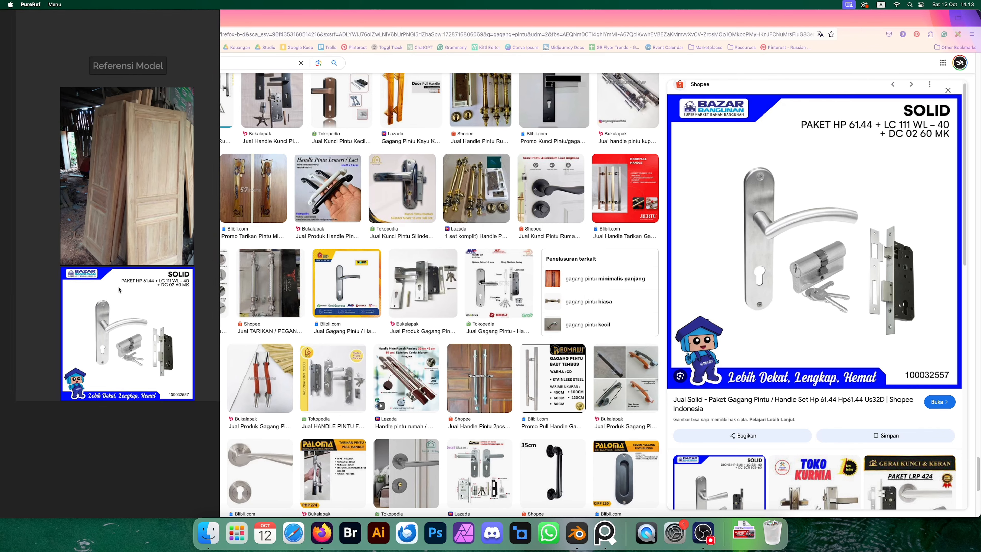
scroll(119, 287, up, 1)
middle_drag(142, 240, 127, 237)
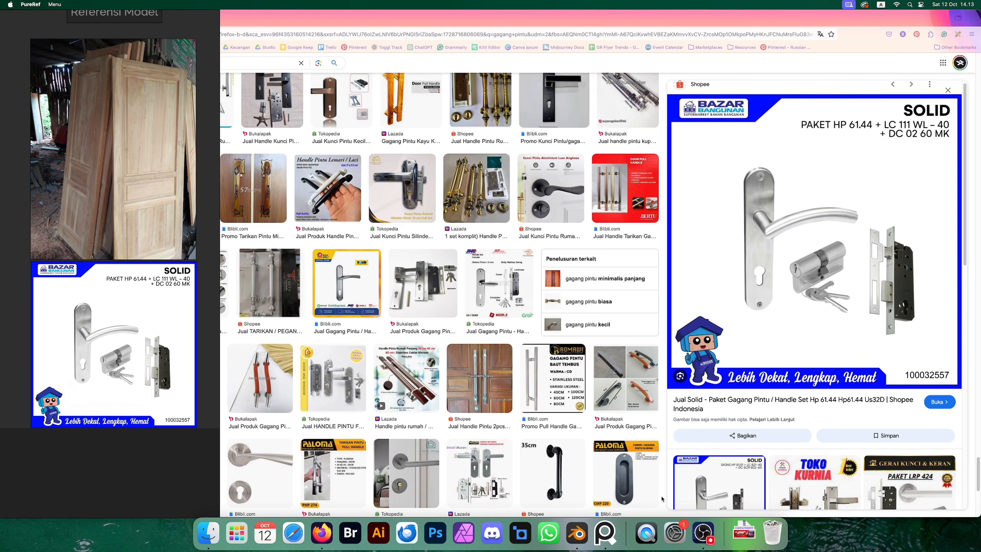
Switch to Blender and examine the door model's three recessed panels from the front and at an angle.
click(577, 534)
scroll(425, 340, up, 2)
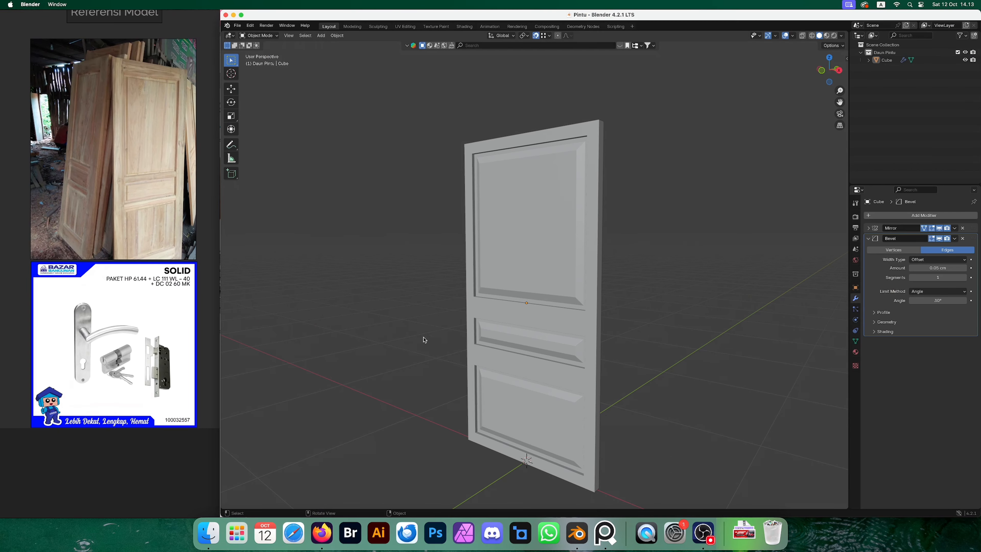
middle_drag(459, 336, 517, 340)
key(grave)
click(474, 317)
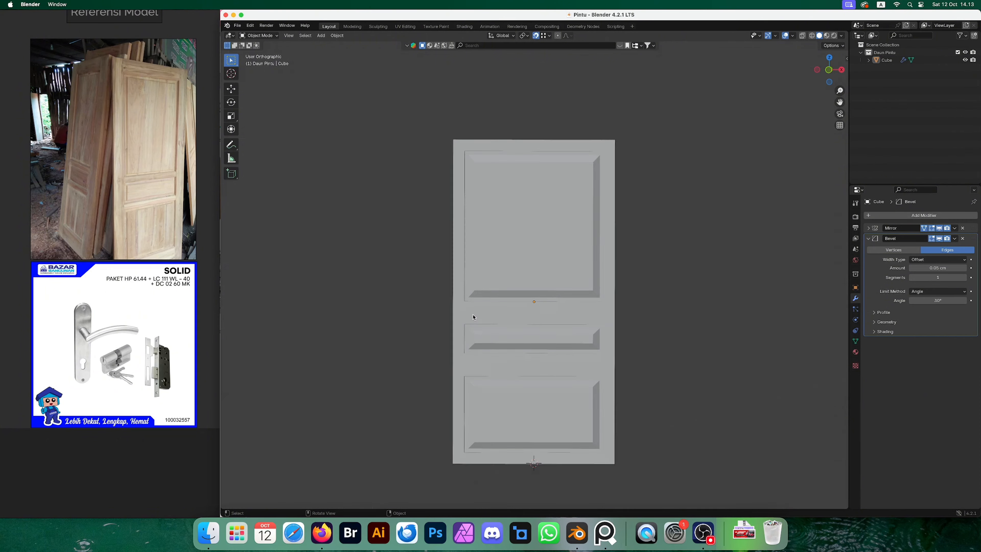
shift+middle_drag(644, 328, 498, 308)
scroll(529, 317, up, 2)
scroll(513, 317, down, 1)
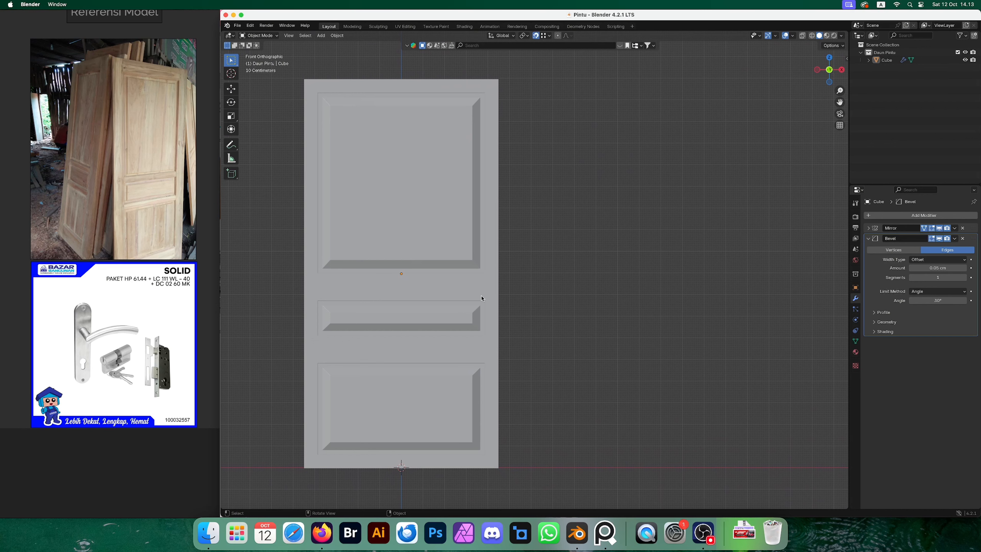
scroll(464, 281, up, 2)
mouse_move(482, 279)
shift+middle_down()
mouse_move(524, 257)
mouse_move(537, 263)
mouse_move(484, 281)
mouse_move(464, 276)
mouse_move(495, 258)
mouse_move(495, 281)
shift+middle_up()
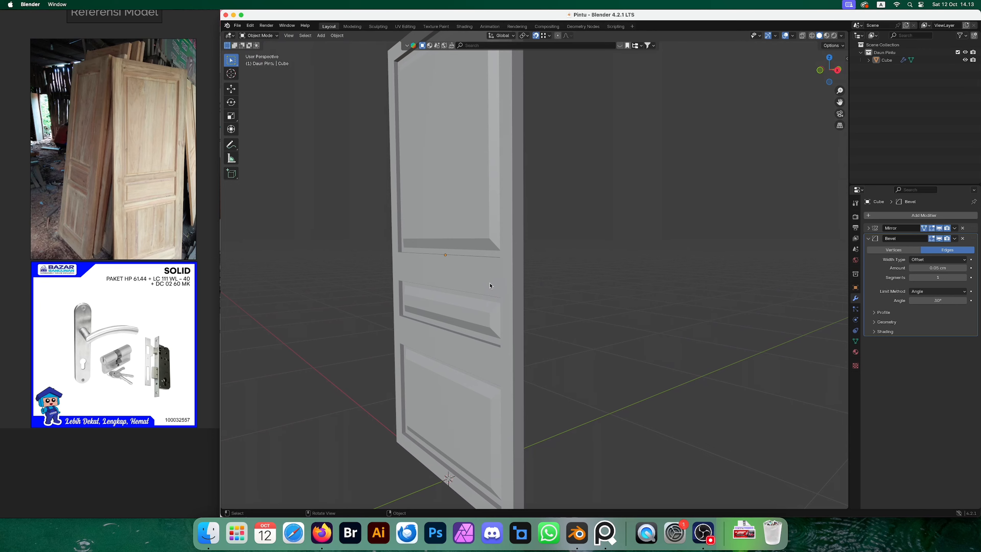
middle_drag(490, 286, 514, 267)
key(grave)
click(479, 250)
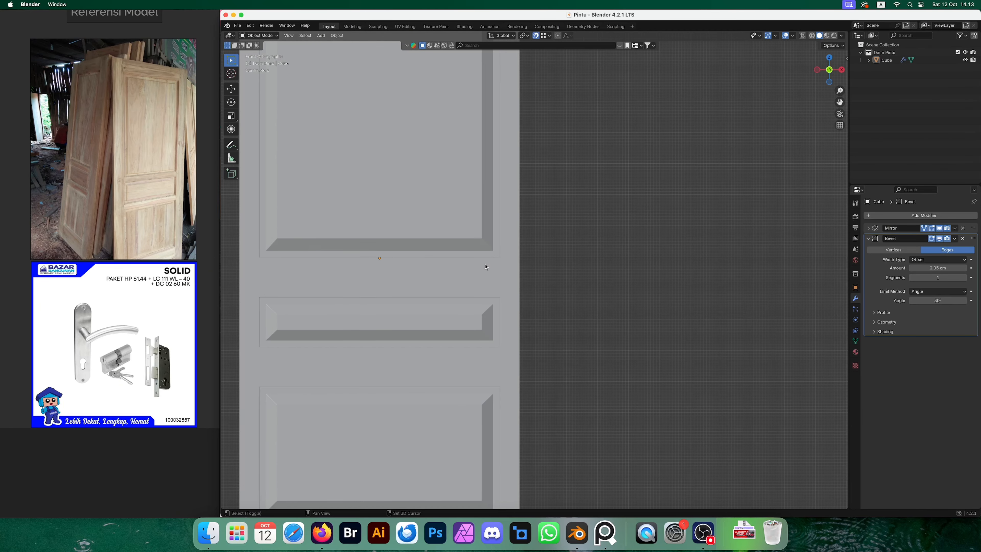
Examine the door's edge layout from the front in wireframe shading and return to solid shading.
scroll(485, 267, down, 3)
key(z)
click(434, 268)
scroll(536, 268, up, 1)
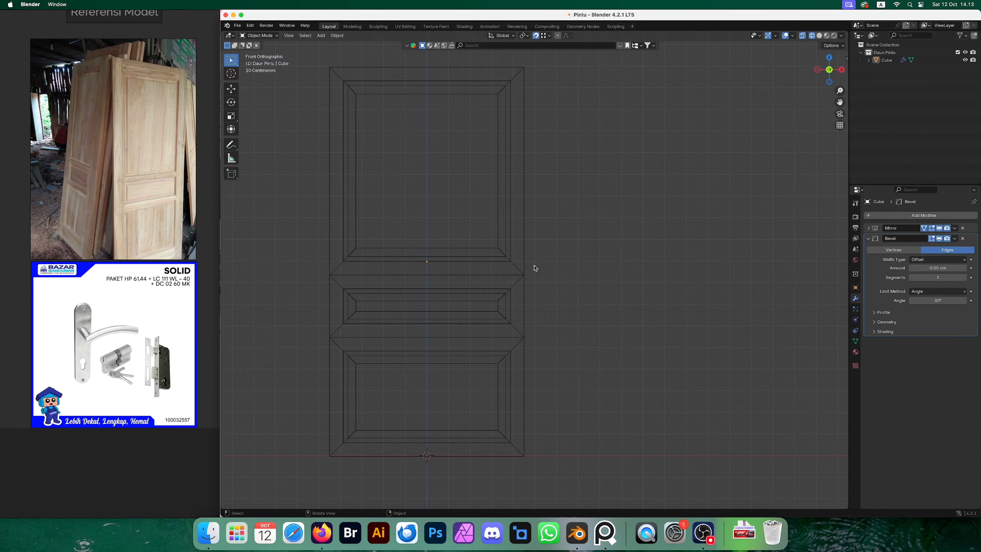
scroll(536, 269, up, 1)
scroll(535, 268, down, 1)
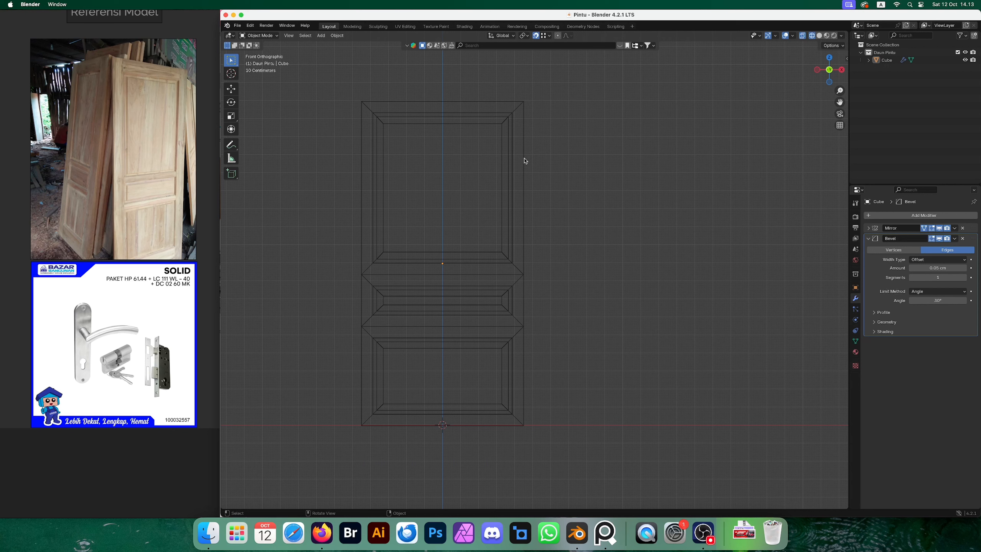
key(z)
click(579, 158)
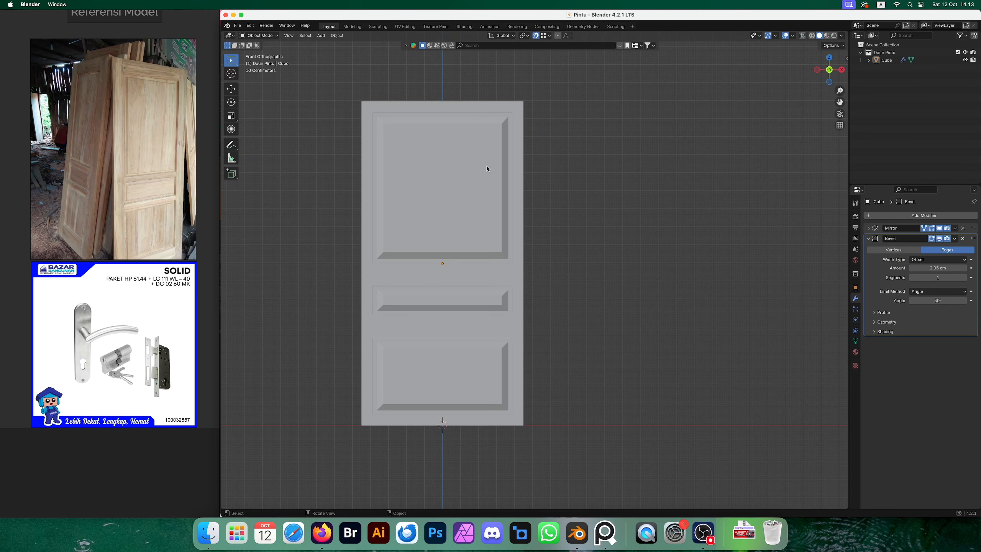
Enter Edit Mode on the door, using wireframe shading, vertex selection and the front view with nothing selected.
click(440, 166)
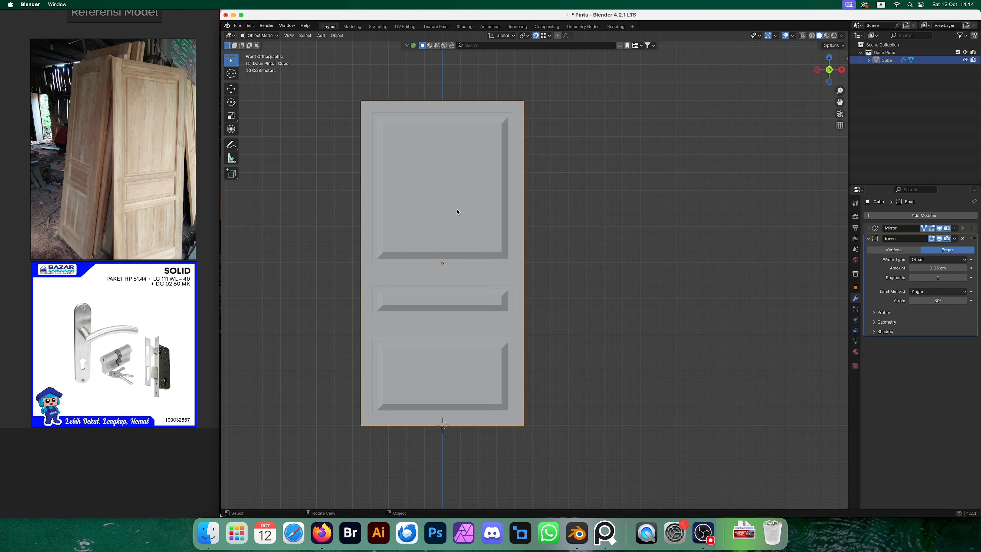
key(Tab)
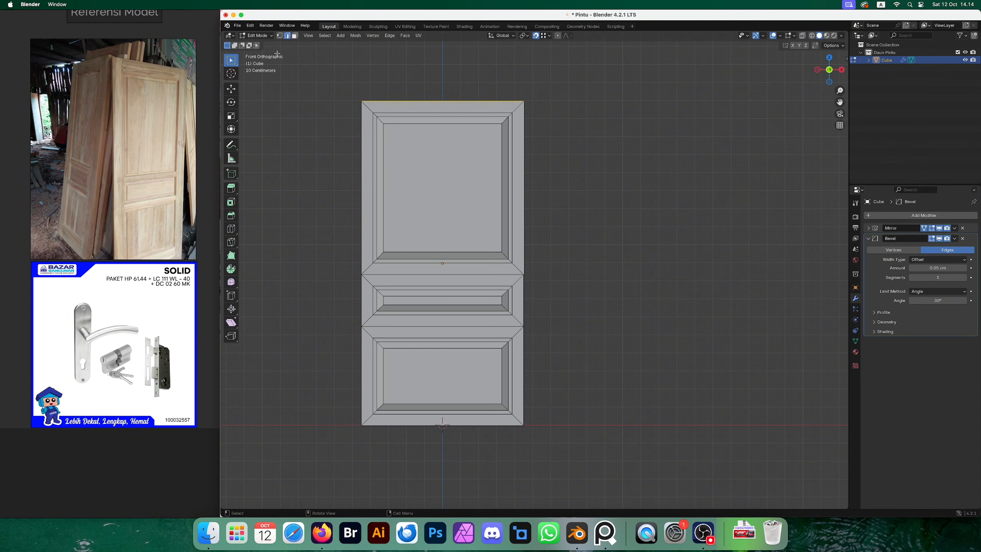
click(576, 176)
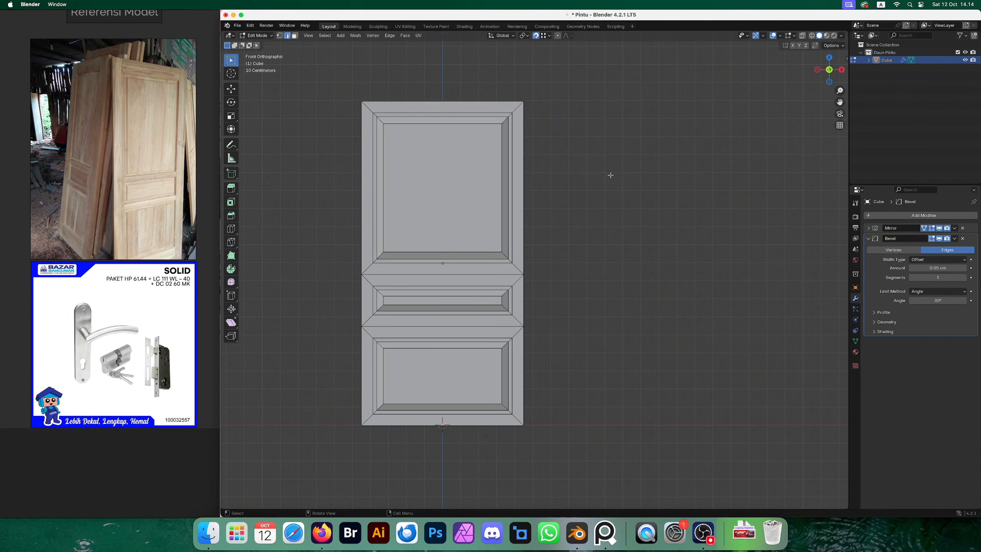
key(z)
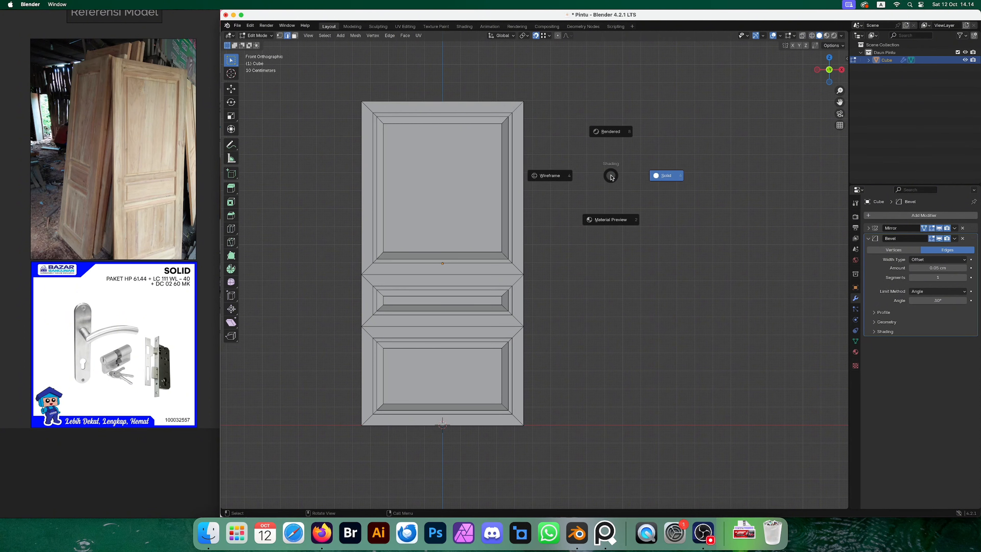
click(554, 178)
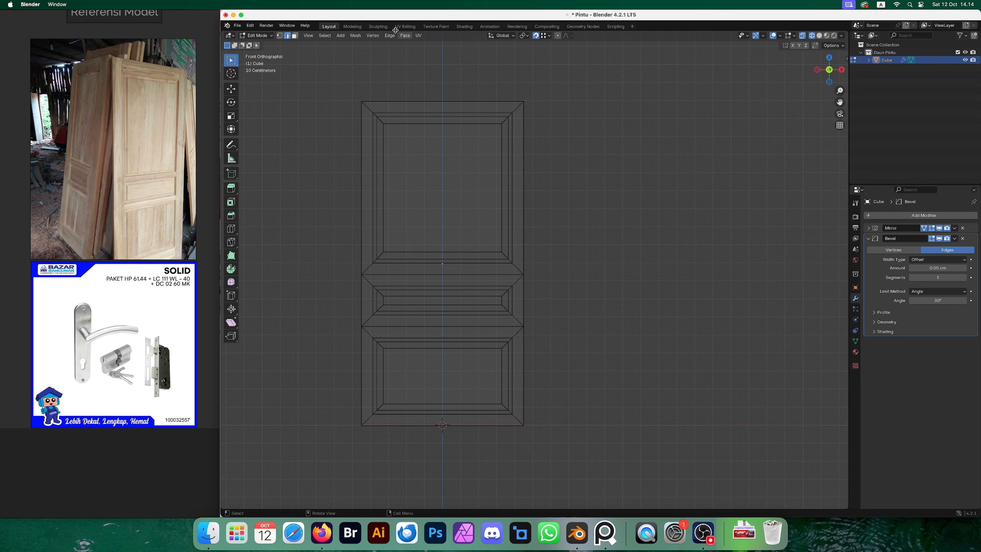
click(280, 35)
middle_drag(622, 203, 625, 228)
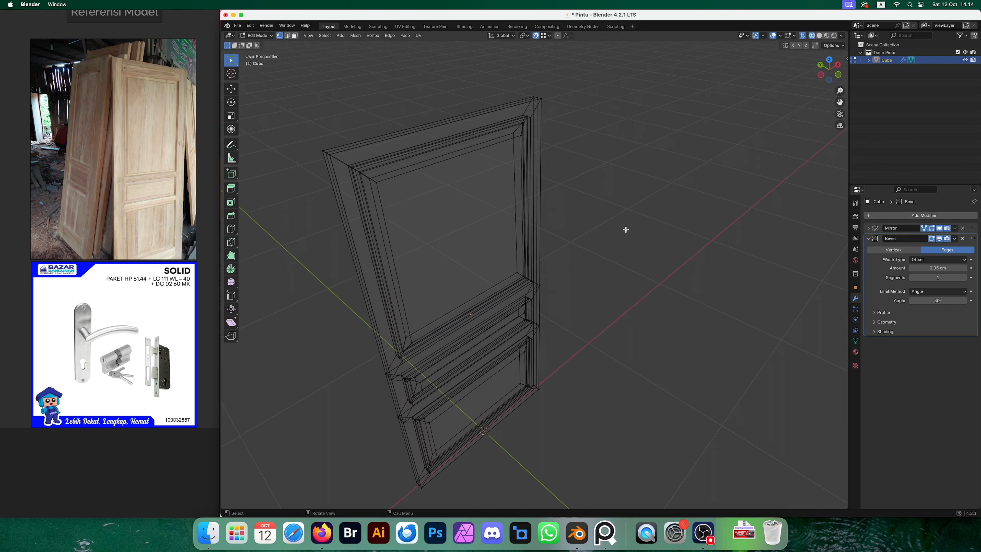
key(grave)
click(583, 204)
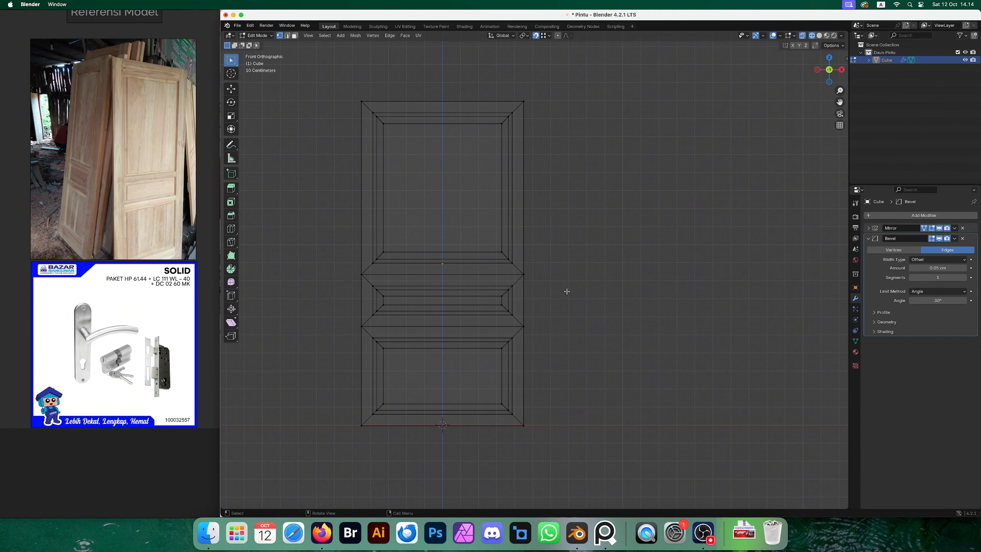
Try selecting the bottom panel's upper right frame corner vertex in solid shading, check it at an angle, and clear the selection.
mouse_move(566, 291)
middle_down()
mouse_move(510, 313)
mouse_move(524, 330)
mouse_move(500, 289)
mouse_move(551, 232)
middle_up()
key(z)
click(574, 296)
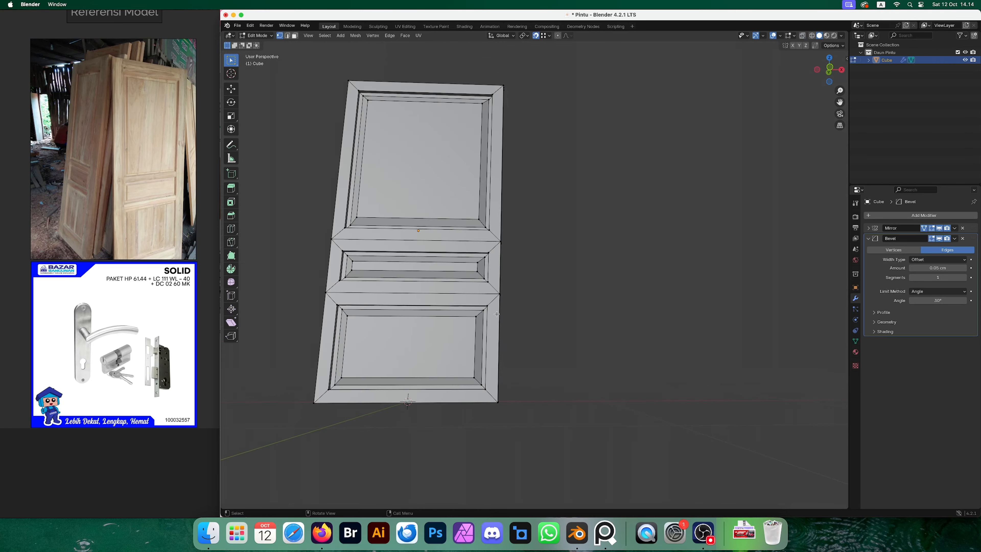
scroll(497, 314, up, 4)
middle_drag(492, 300, 506, 295)
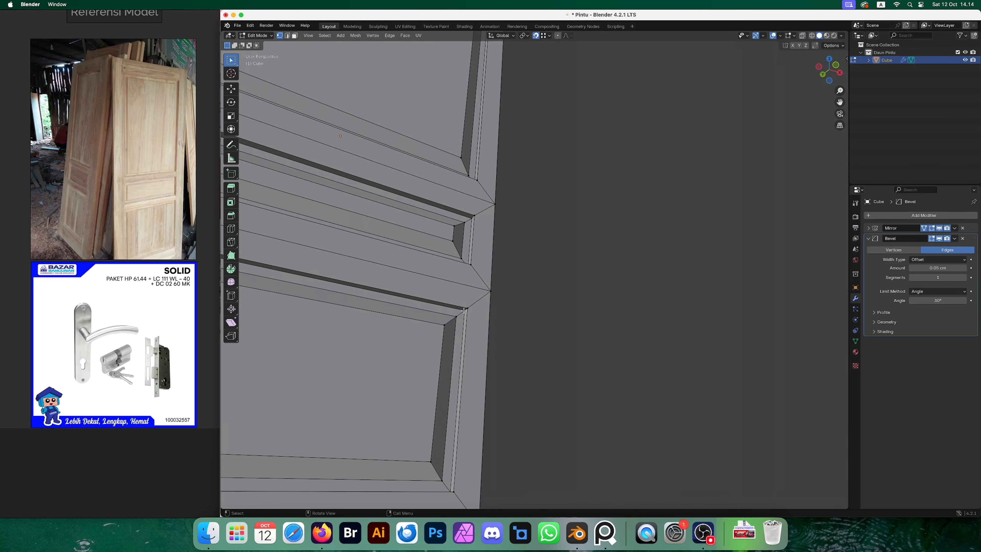
alt+click(464, 310)
key(grave)
click(540, 291)
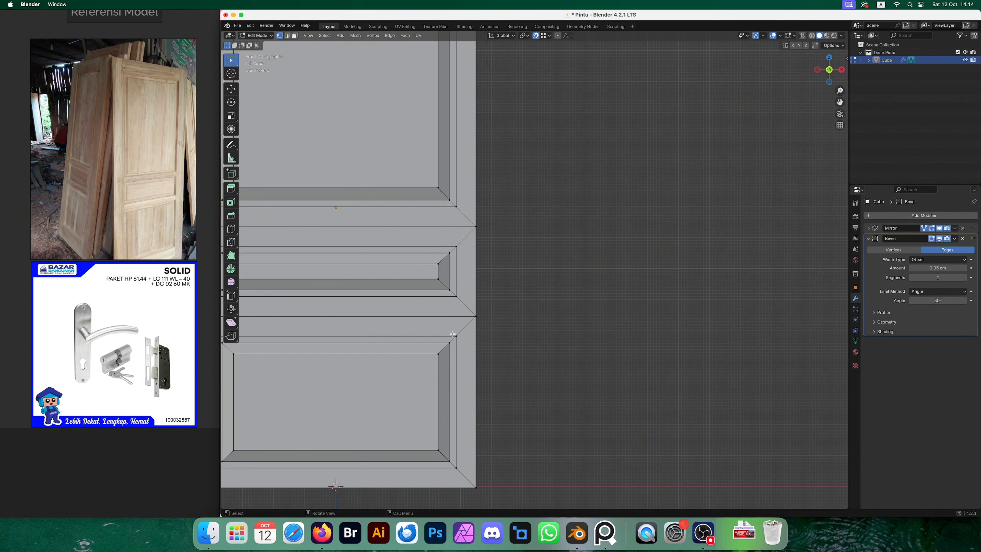
middle_drag(456, 332, 494, 318)
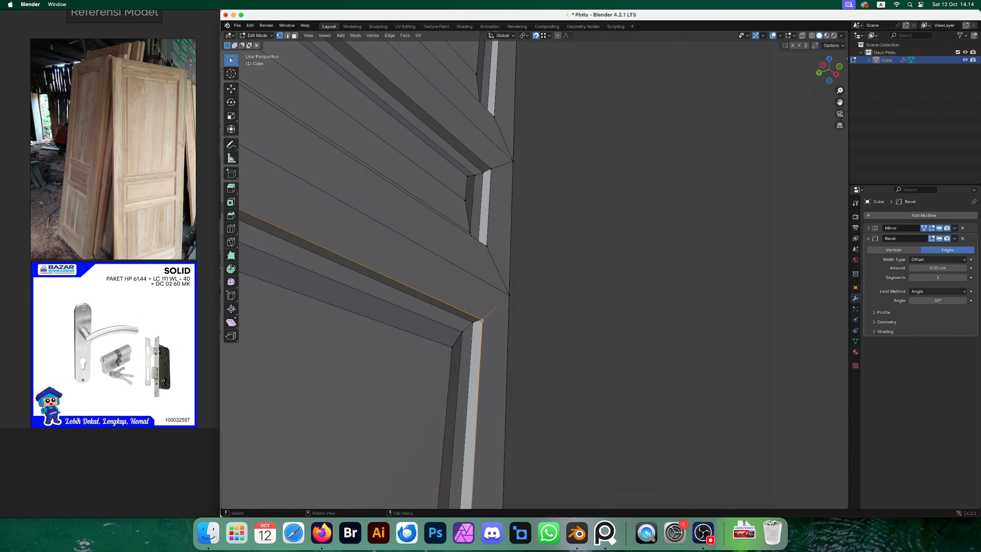
click(580, 324)
Box-select the vertices at the bottom panel's upper right frame corner in wireframe shading from the front view.
key(z)
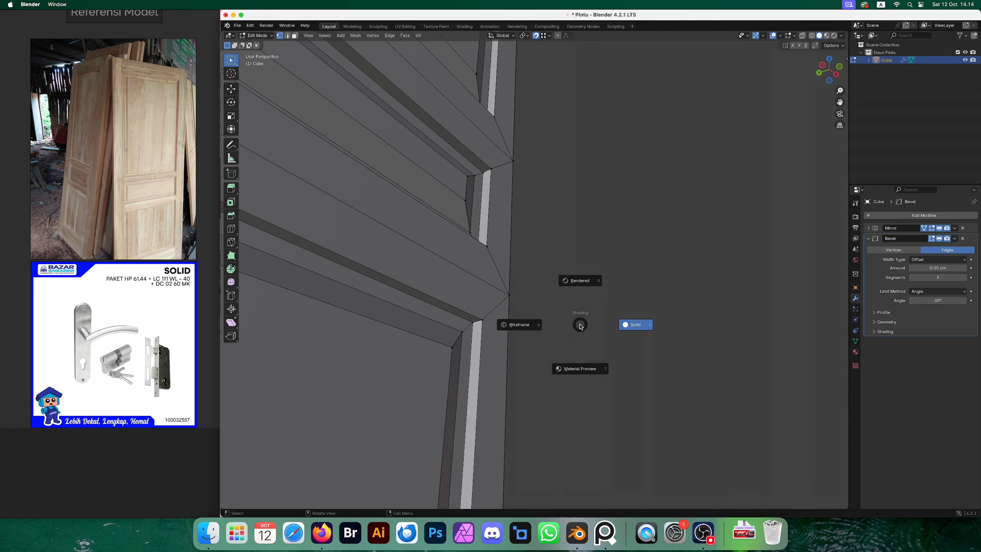
click(533, 326)
key(grave)
click(483, 299)
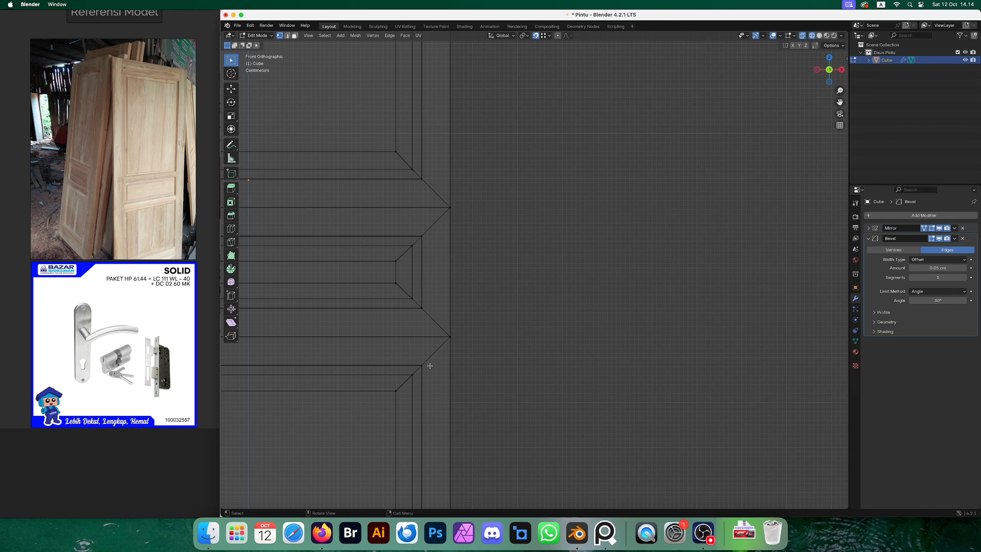
drag(414, 357, 428, 374)
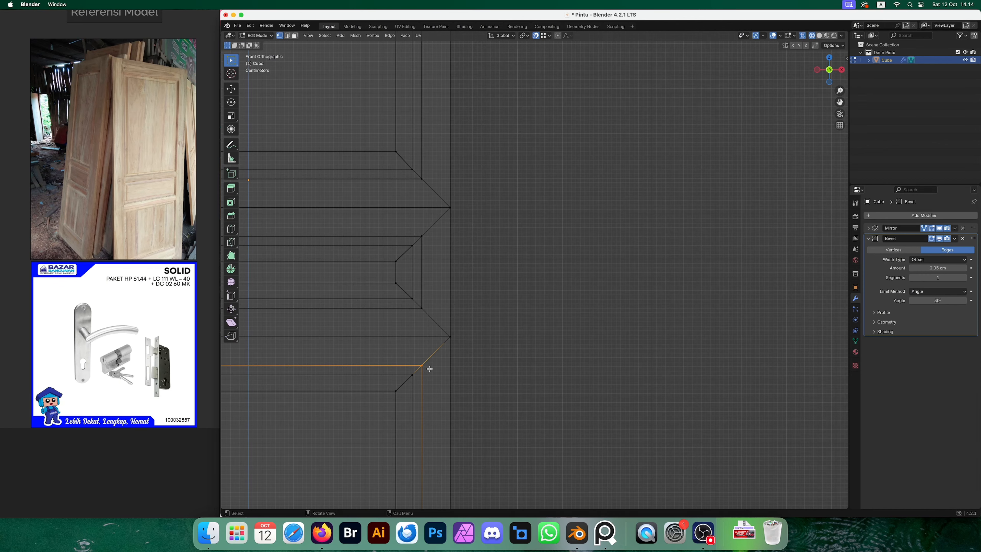
Examine the bottom panel's upper right frame corner in solid shading at an angle and return to the front view of the whole door.
middle_drag(430, 369, 467, 342)
key(z)
click(437, 337)
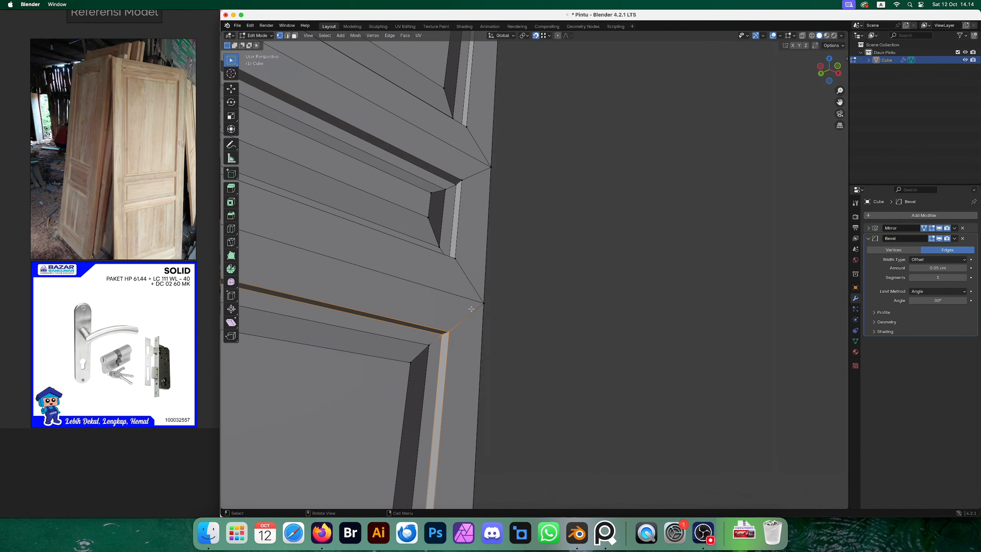
scroll(470, 308, down, 3)
middle_drag(479, 281, 462, 289)
key(grave)
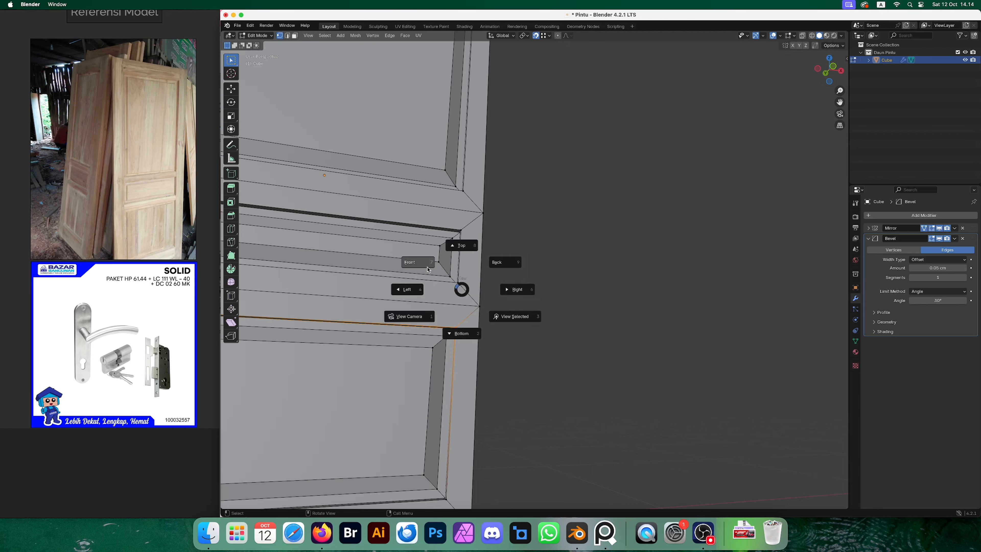
click(427, 269)
scroll(522, 289, down, 4)
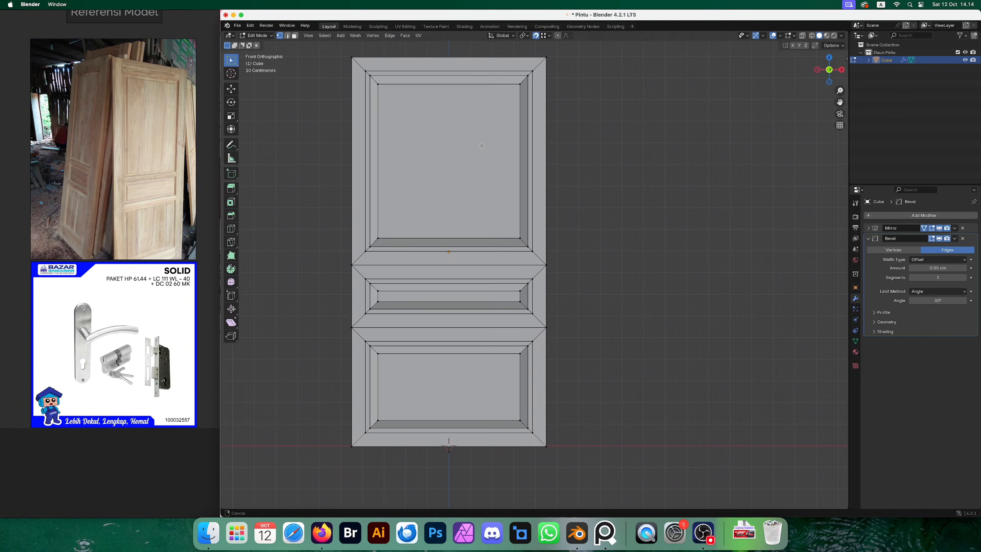
scroll(467, 152, down, 2)
Box-select the left-side vertices of all three panel frames in wireframe shading, leaving out the door's outer edge.
key(z)
click(434, 153)
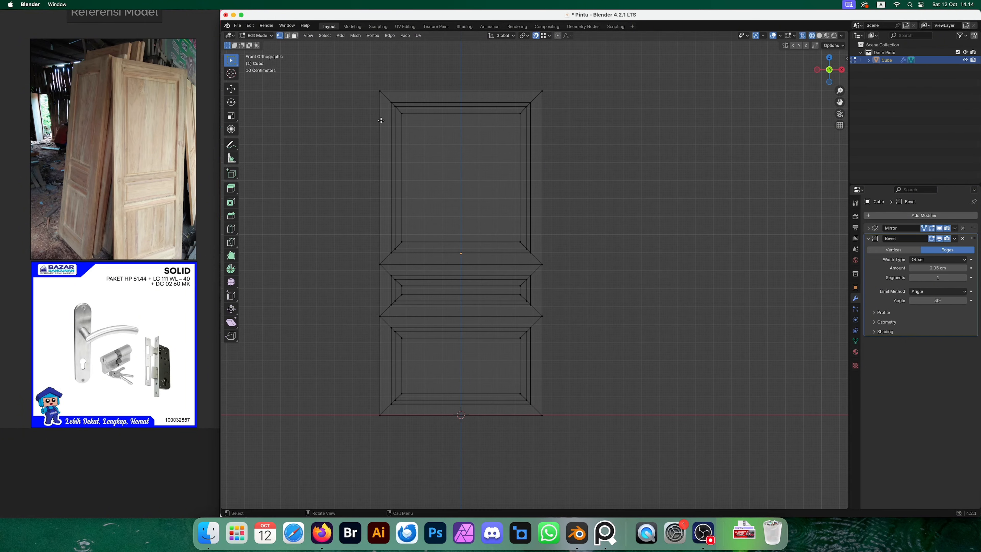
drag(381, 95, 410, 412)
shift+middle_drag(541, 231, 518, 230)
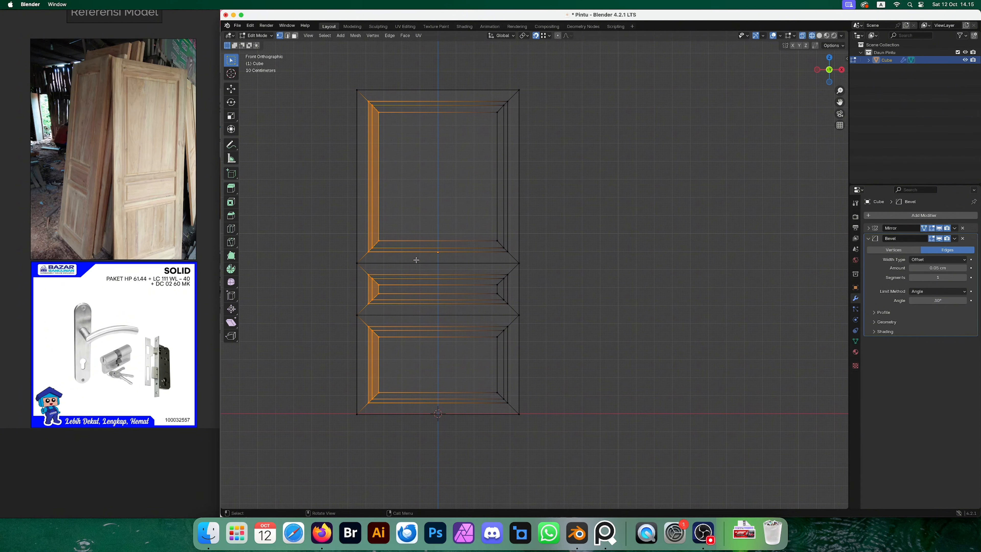
drag(363, 97, 406, 408)
Try moving the left sides of the three panel frames 2.5 cm along the X axis.
key(g)
key(x)
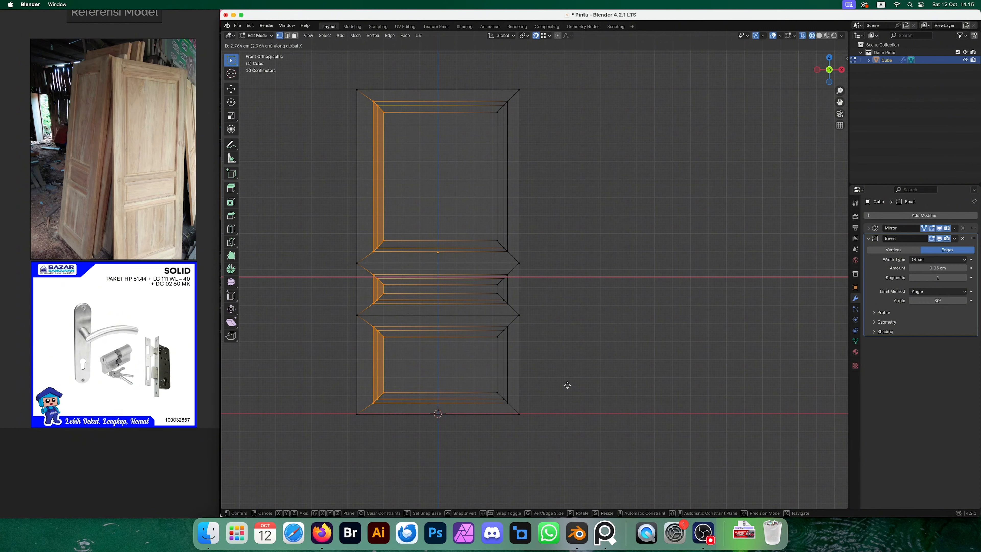
text(2.5)
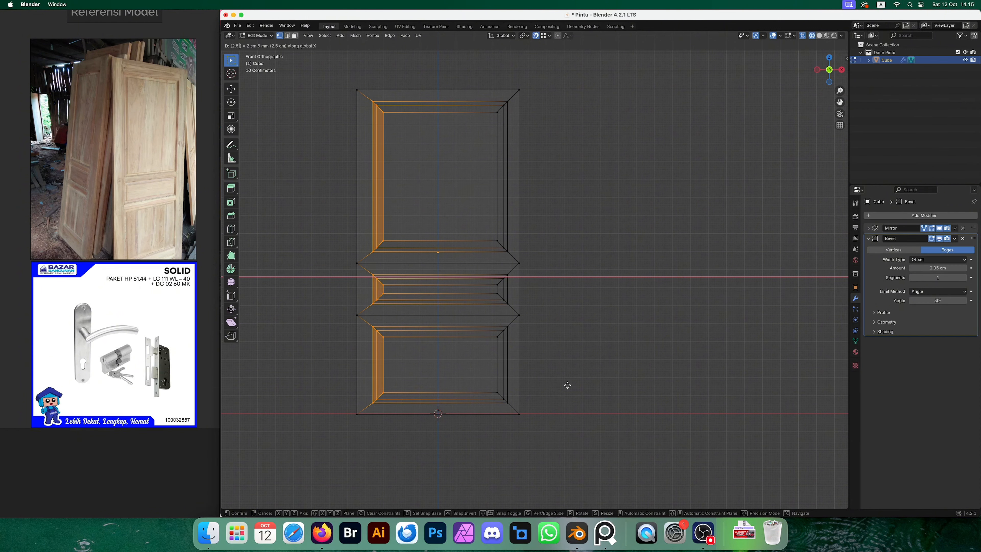
key(Return)
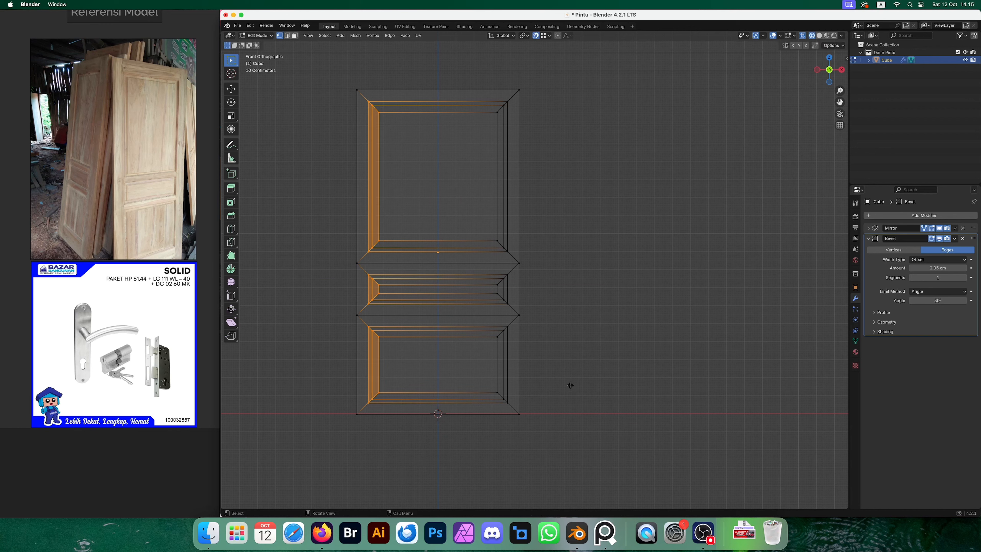
Move the selected left sides of the three panel frames 3 cm inward along the X axis.
key(g)
text(x)
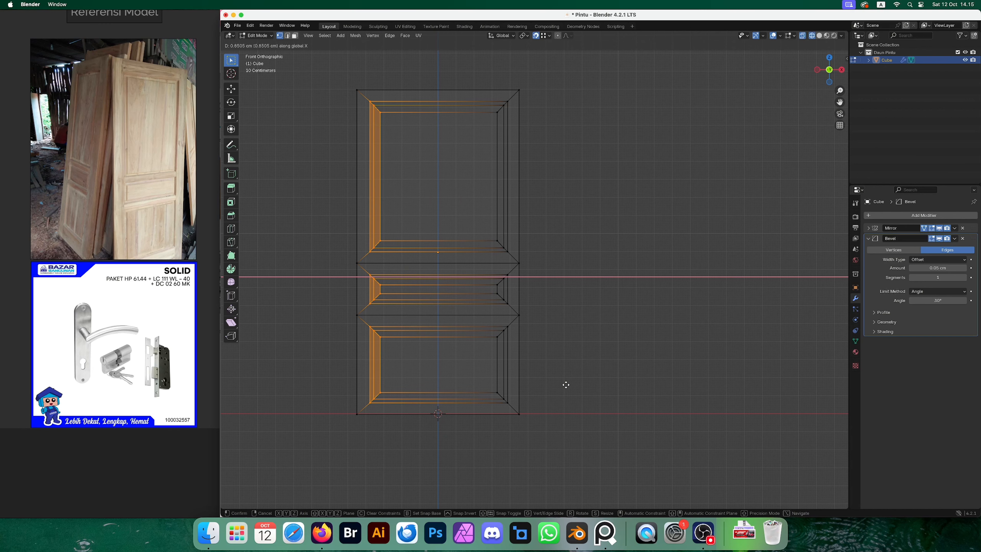
text(3)
key(Return)
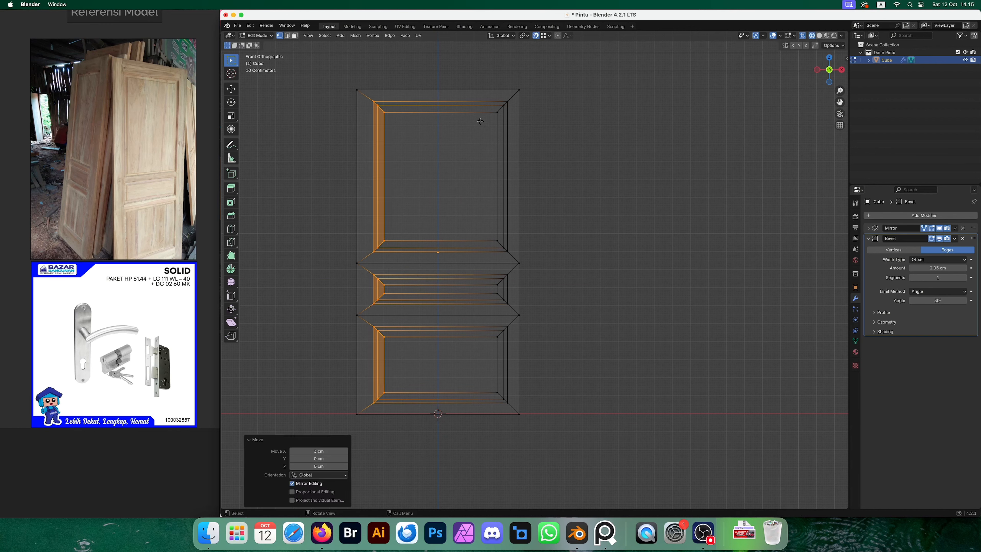
Select the right-side vertices of all three panel frames and move them -3 cm along the X axis.
drag(477, 95, 516, 412)
key(g)
key(x)
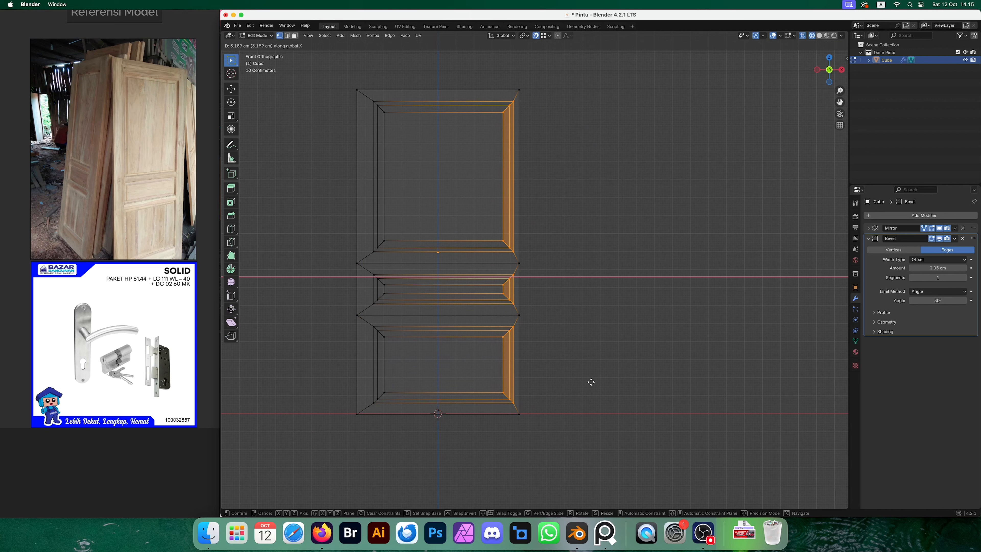
text(-3)
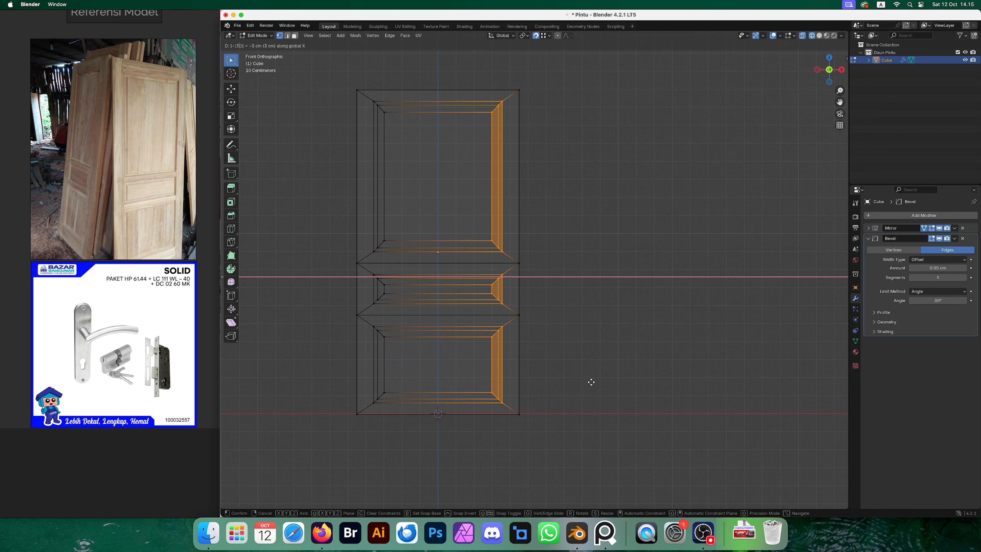
key(Return)
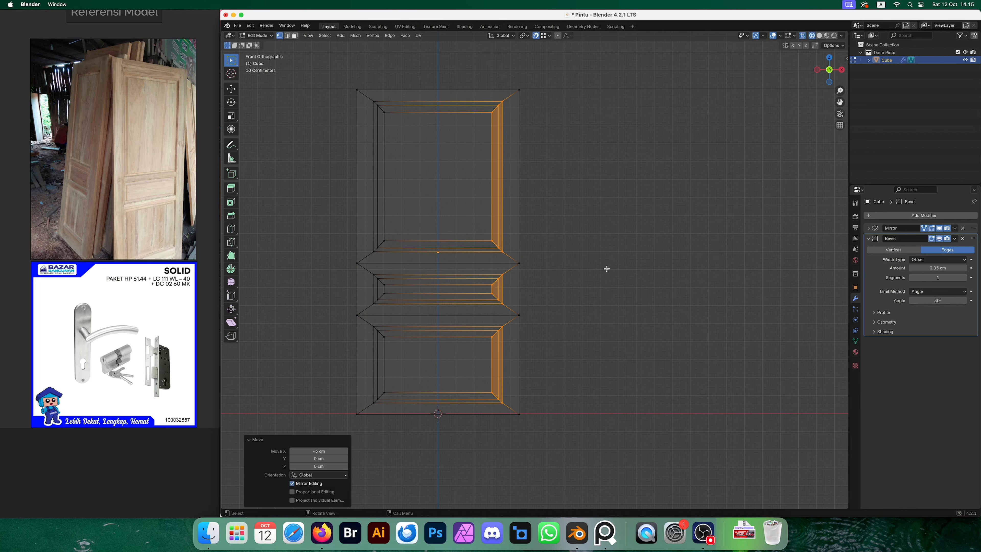
Select the upper vertices of the top panel's frame and move them -3 cm along the Z axis.
drag(352, 92, 514, 134)
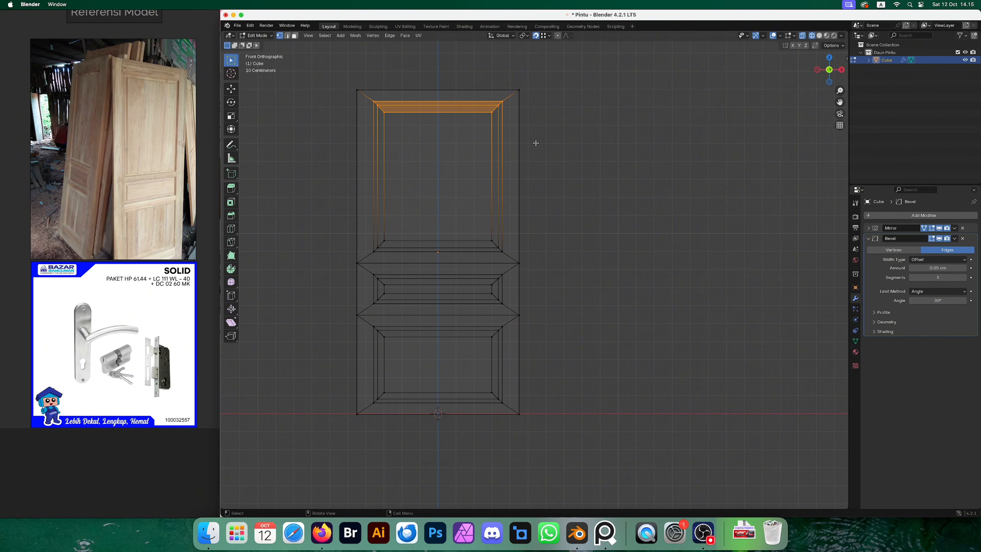
key(g)
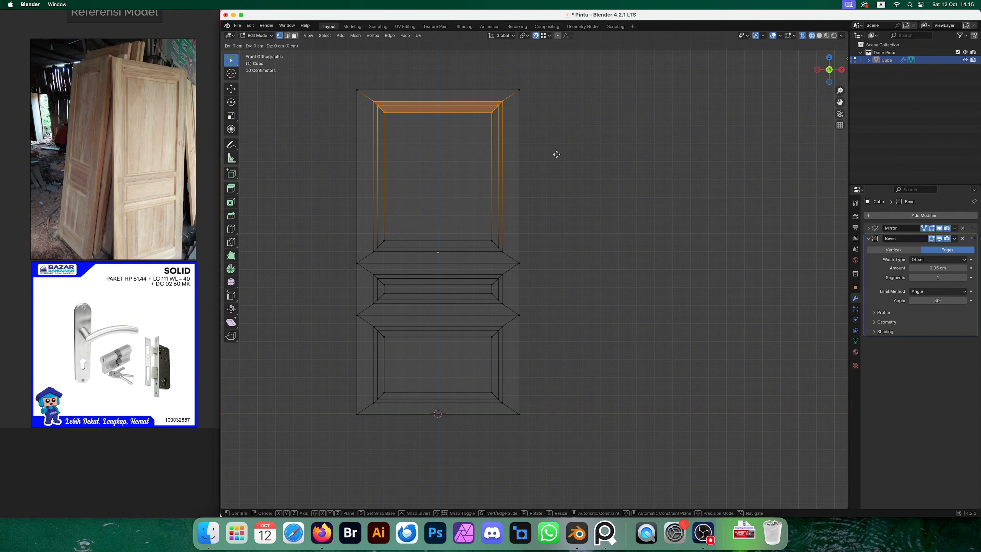
key(z)
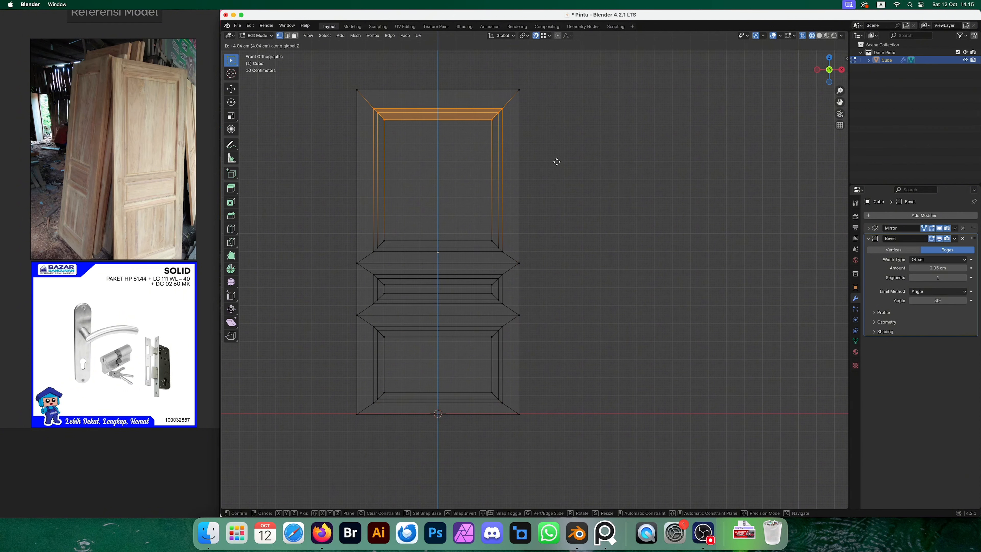
text(-3)
key(Return)
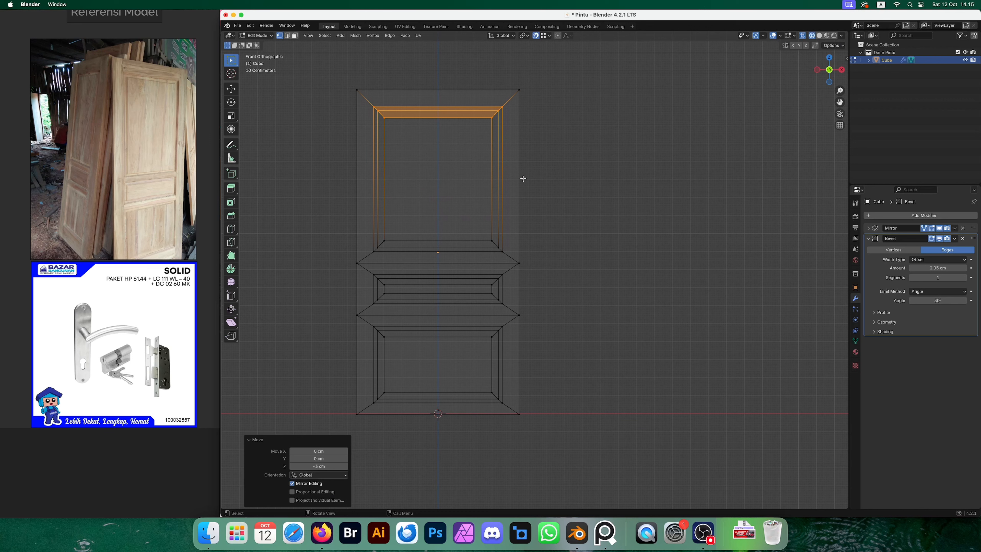
Select the lower vertices of the bottom panel's frame and move them 3 cm up along the Z axis.
alt+click(511, 386)
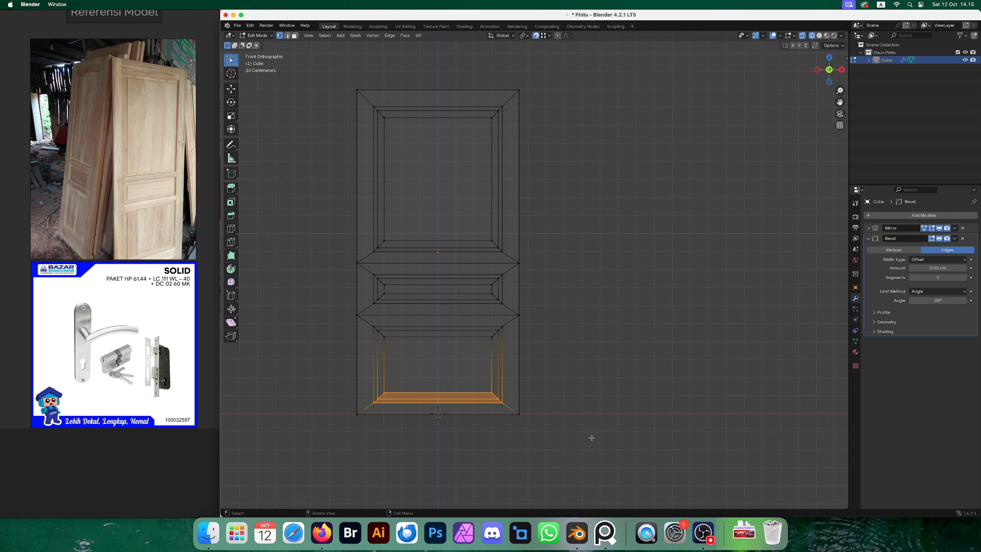
key(g)
text(z)
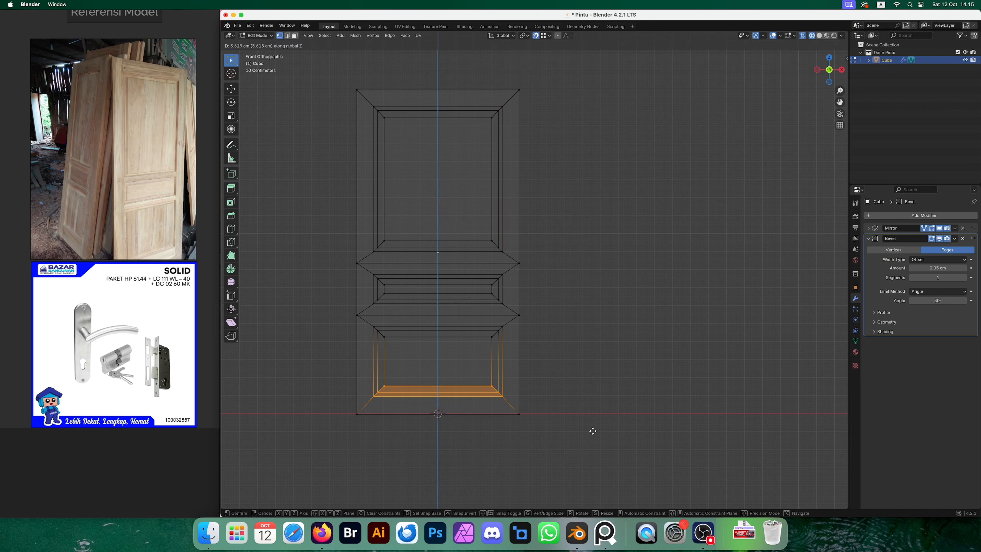
text(3)
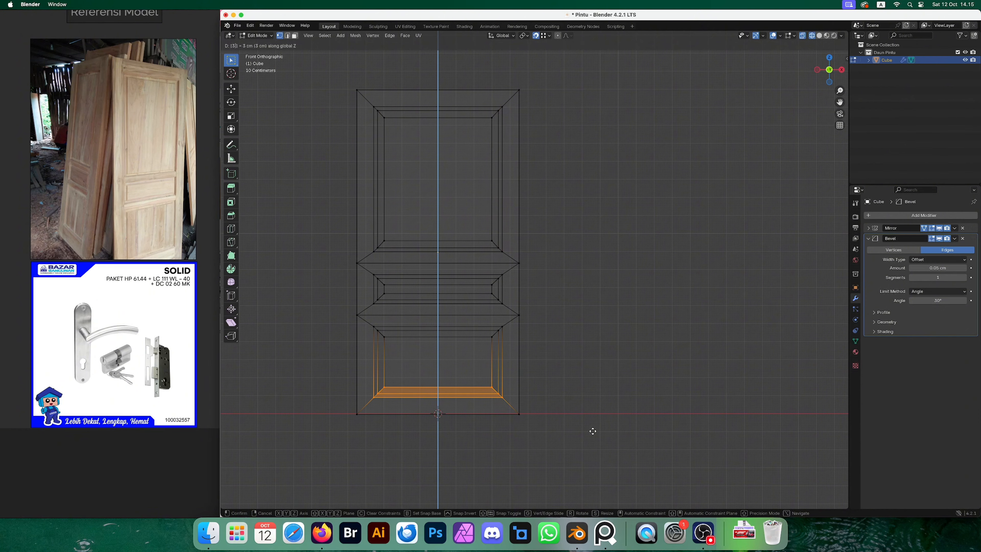
key(Return)
Clear the vertex selection, leave Edit Mode and return to solid shading.
click(601, 377)
scroll(579, 366, down, 2)
key(Tab)
key(z)
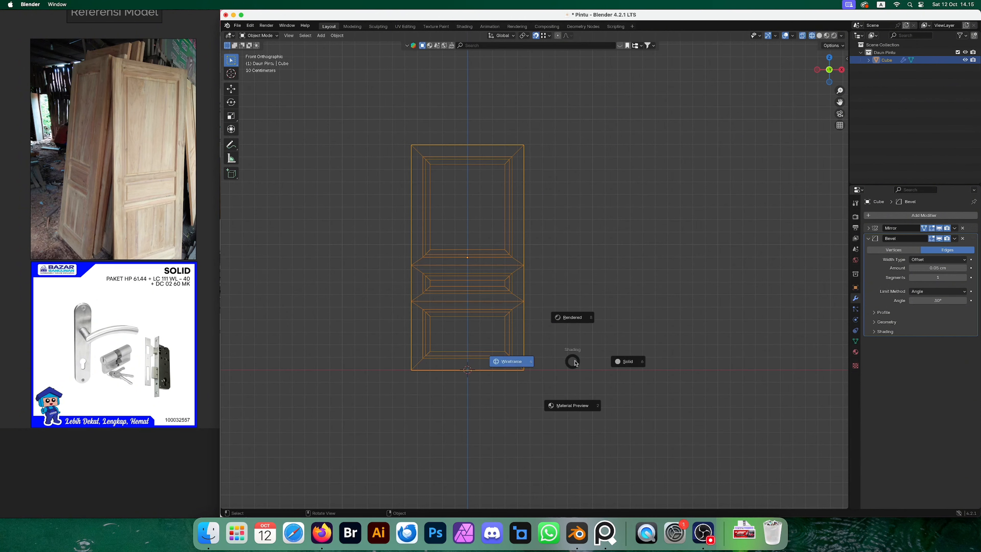
click(621, 361)
Inspect the widened door frame at several angles and from the front with the door deselected.
mouse_move(617, 357)
middle_down()
mouse_move(602, 291)
mouse_move(573, 300)
mouse_move(646, 299)
mouse_move(549, 266)
middle_up()
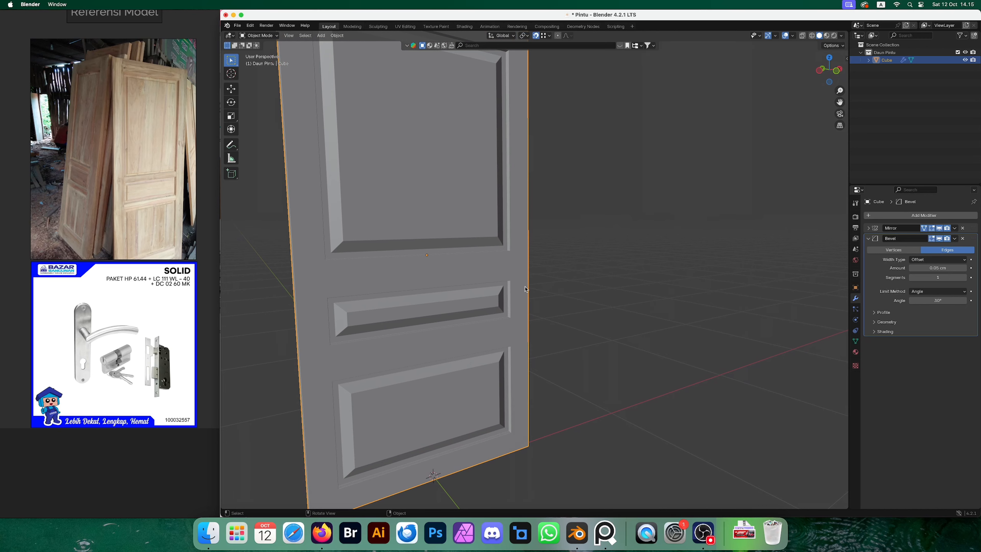
middle_drag(641, 278, 610, 275)
click(610, 275)
key(grave)
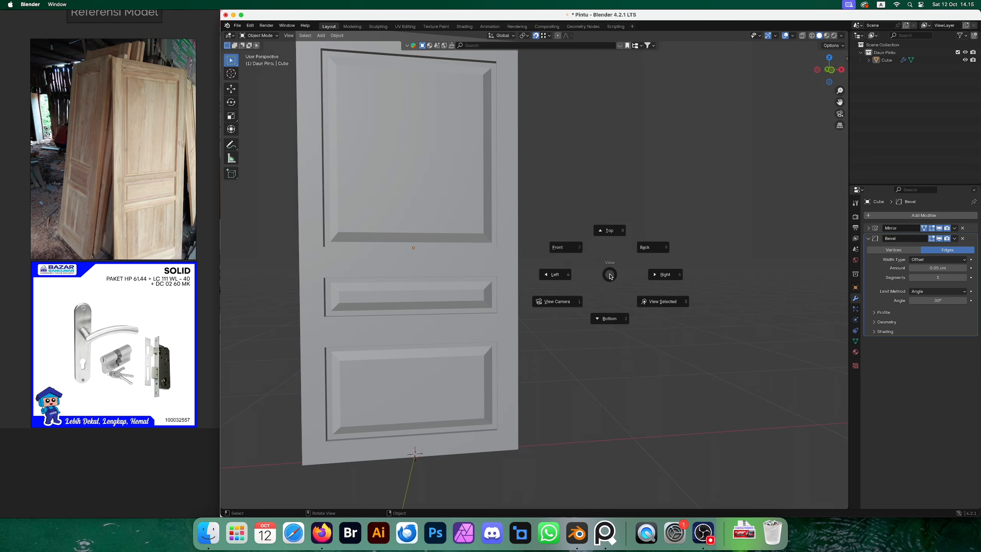
click(576, 254)
scroll(561, 284, down, 2)
shift+middle_drag(529, 280, 590, 282)
scroll(584, 289, up, 1)
scroll(586, 292, up, 1)
Check the door's mesh in Edit Mode at an angle and from the front, then return to Object Mode with nothing selected.
click(502, 252)
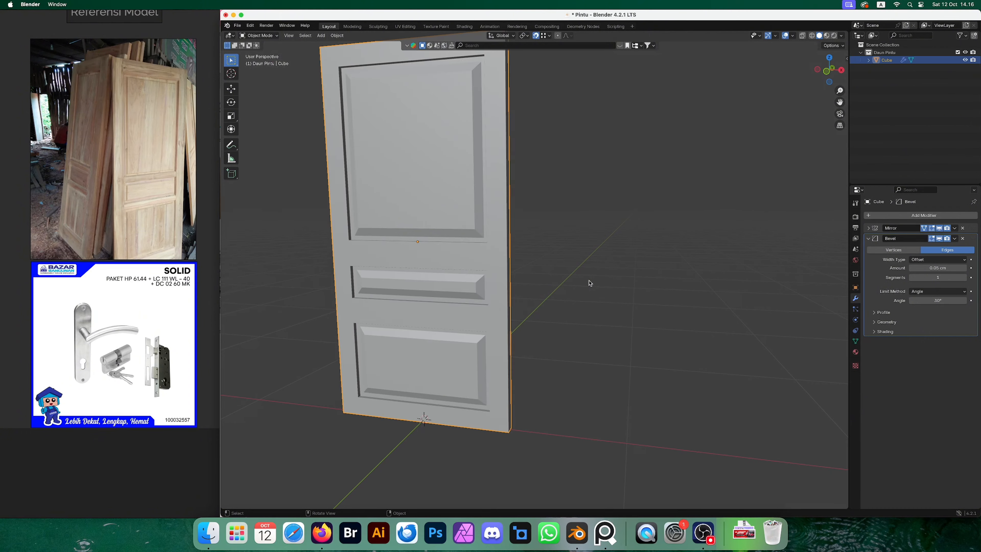
key(Tab)
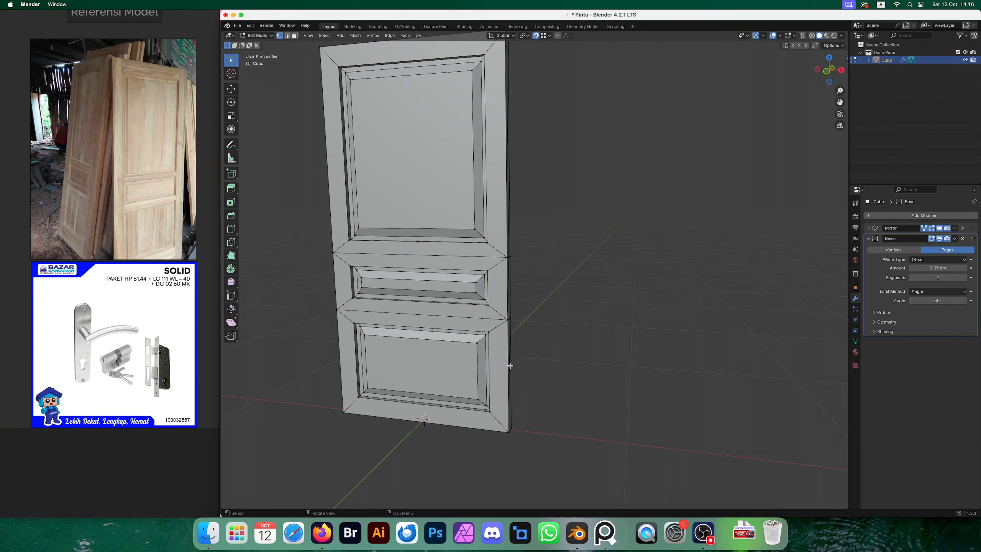
mouse_move(510, 366)
middle_down()
mouse_move(487, 384)
mouse_move(505, 372)
middle_up()
key(grave)
click(455, 364)
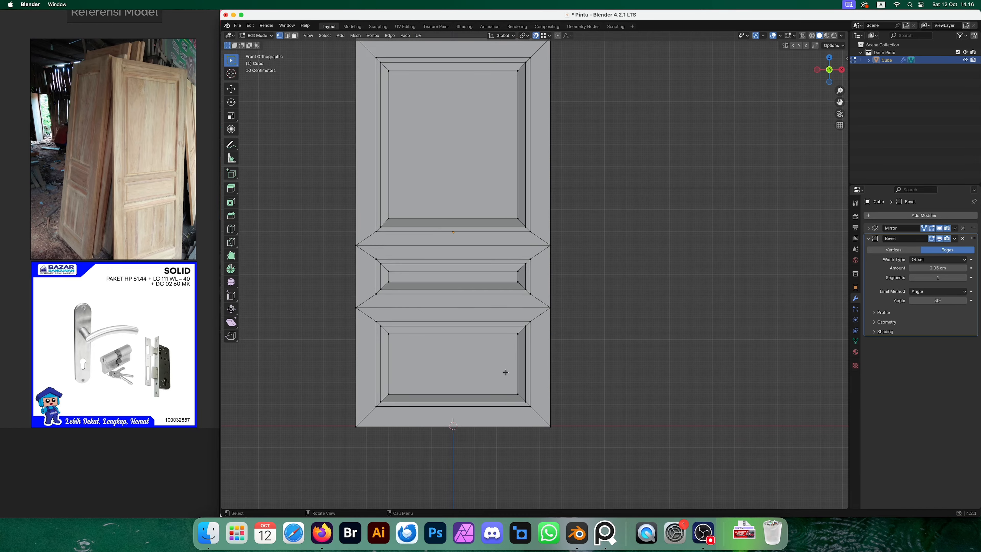
key(Tab)
scroll(506, 382, down, 2)
click(466, 388)
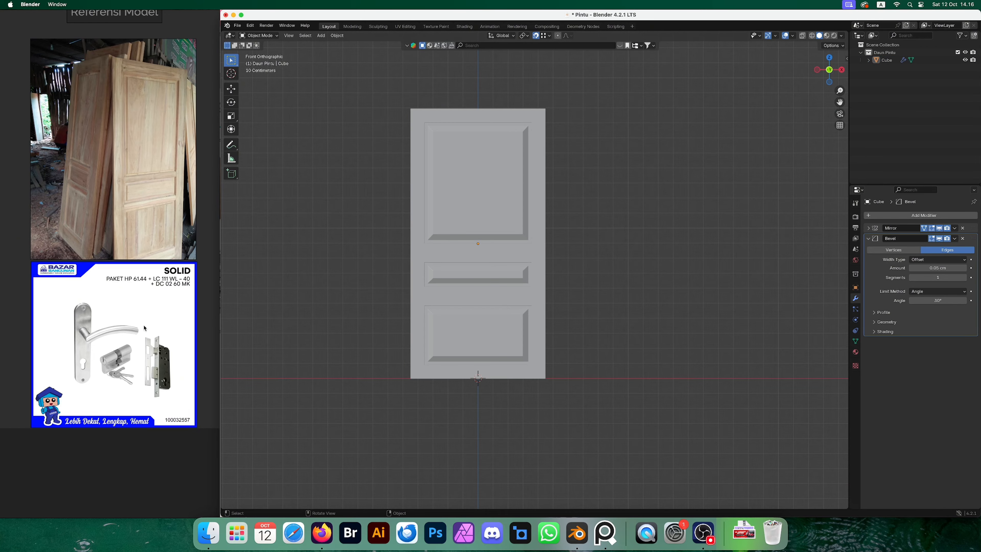
Place the 3D cursor on the door's right stile, level with the rail between the top and middle panels, and reactivate the selection tool.
scroll(579, 353, up, 2)
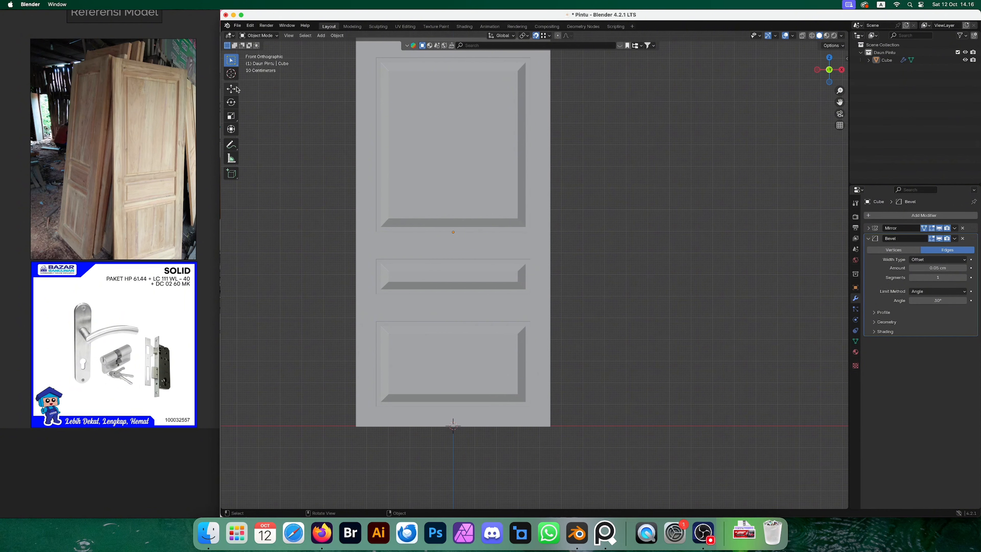
click(231, 74)
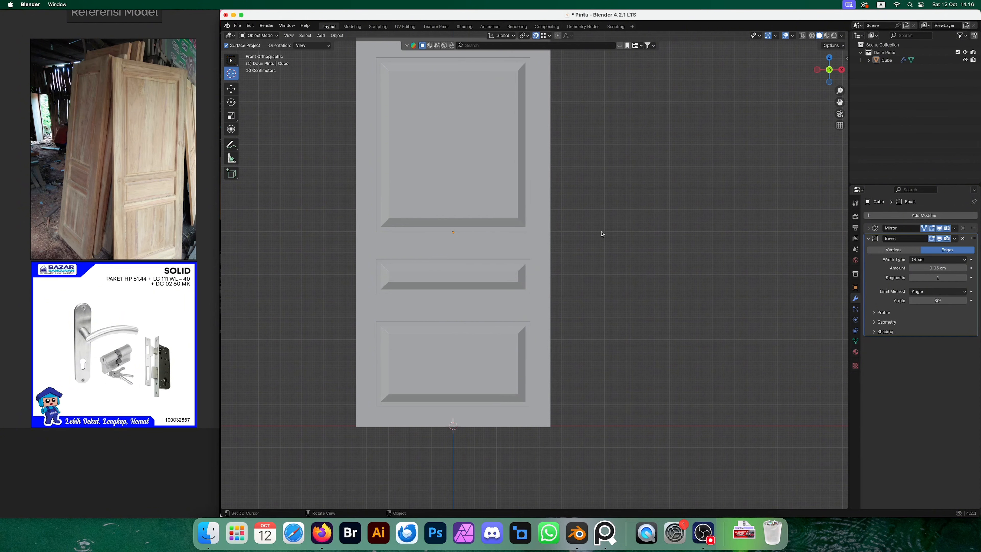
key(grave)
click(557, 202)
shift+middle_drag(552, 169, 568, 204)
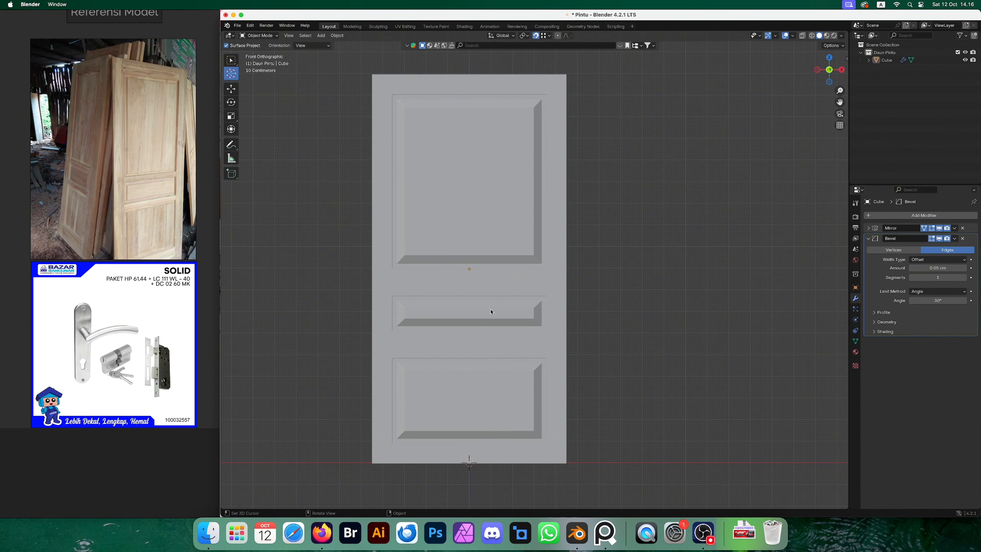
click(555, 284)
click(231, 61)
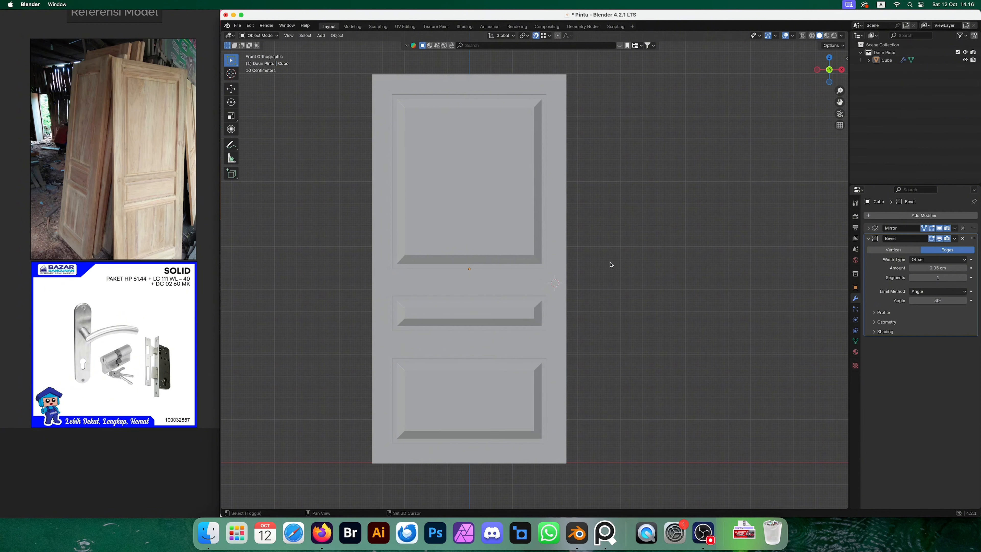
Add a cylinder mesh at the 3D cursor on the door.
key(shift+a)
mouse_move(607, 272)
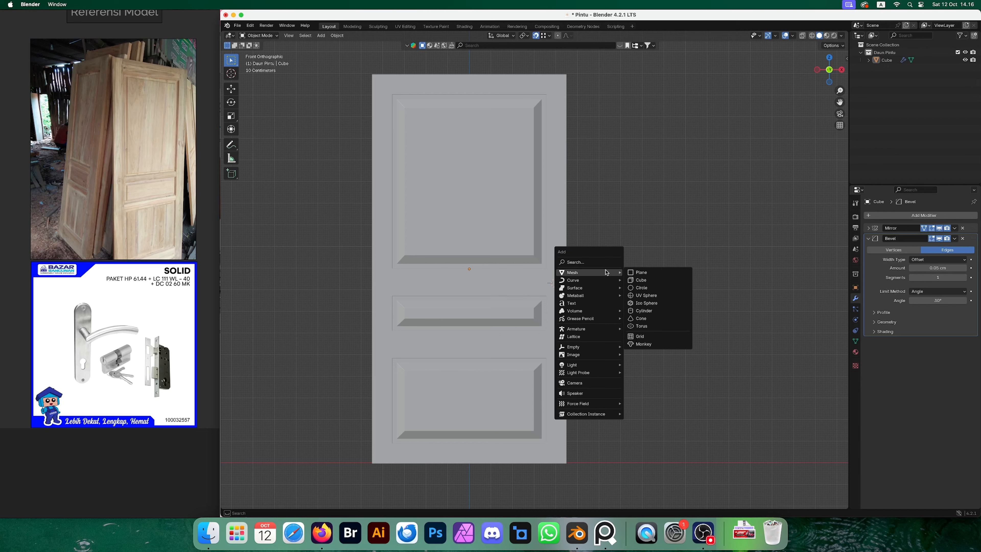
click(657, 310)
scroll(662, 335, down, 3)
scroll(656, 348, up, 1)
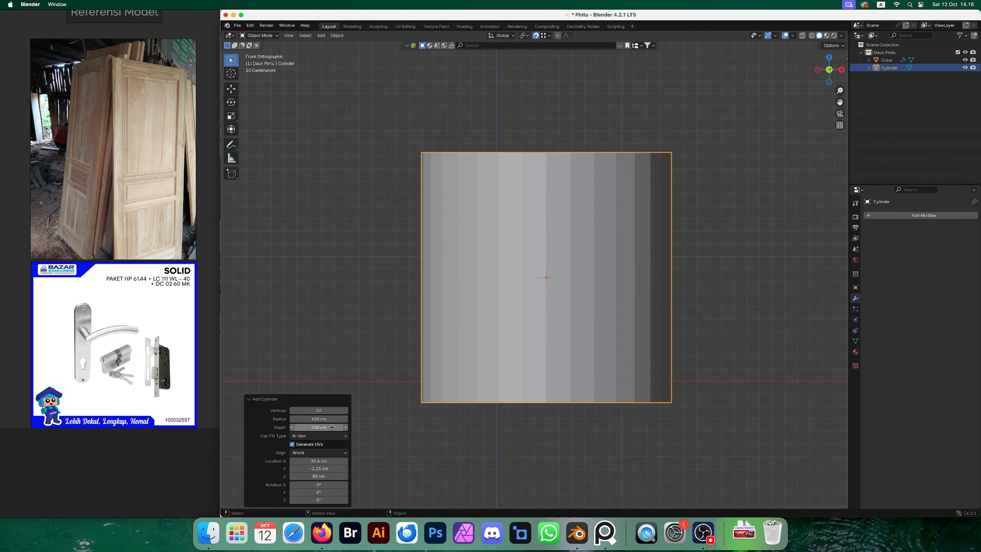
Set the new cylinder's depth to 9 cm and its X rotation to 90° so it faces the front.
drag(332, 427, 281, 425)
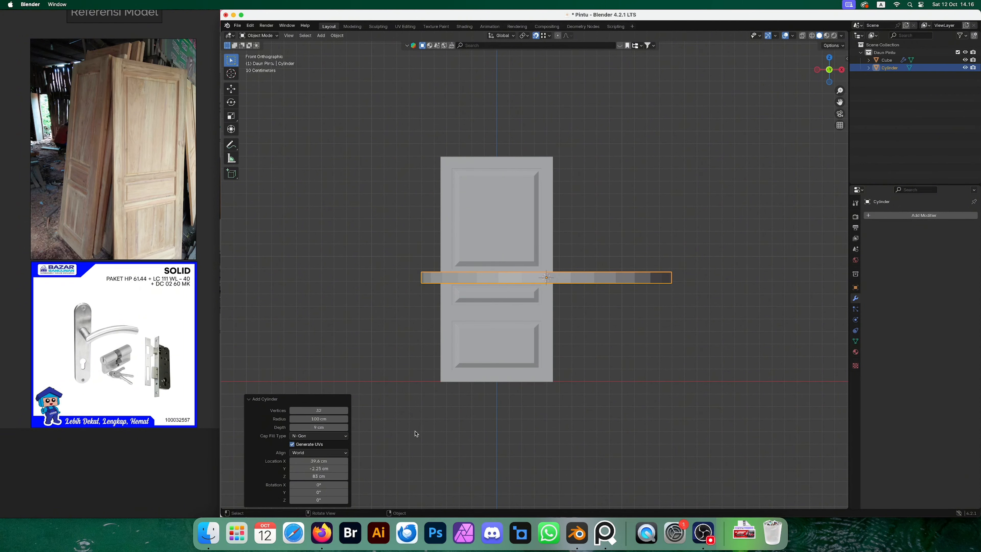
click(319, 485)
text(90)
key(Return)
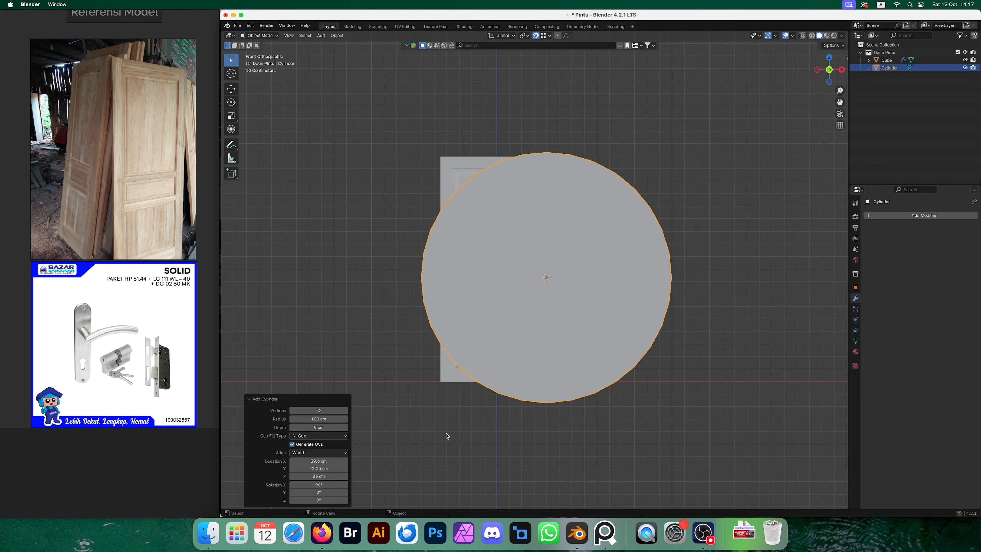
Set the new cylinder's radius to 4 cm and its depth to 10 cm.
mouse_move(336, 419)
mouse_down()
mouse_move(293, 420)
mouse_move(331, 417)
mouse_move(317, 416)
mouse_up()
scroll(651, 321, up, 7)
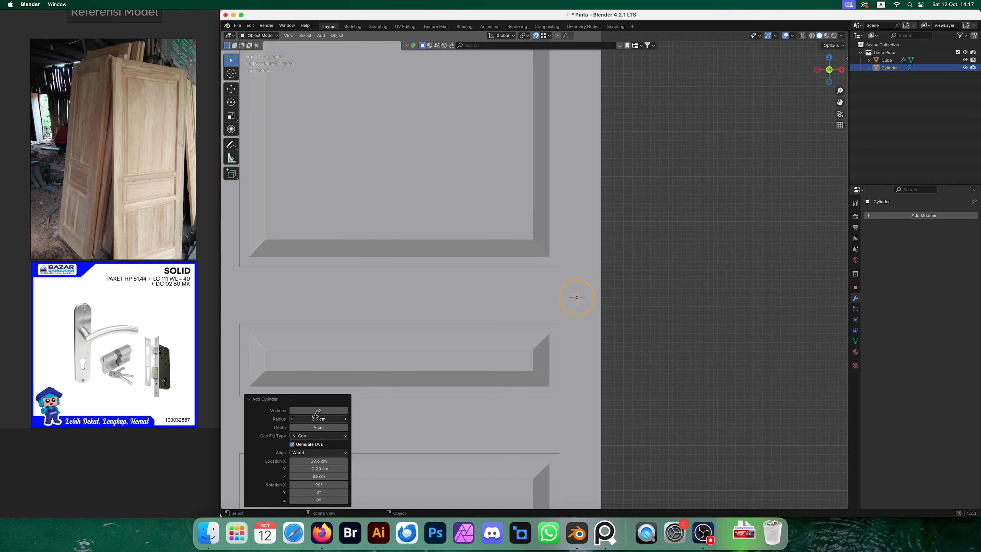
click(323, 419)
text(4)
key(Return)
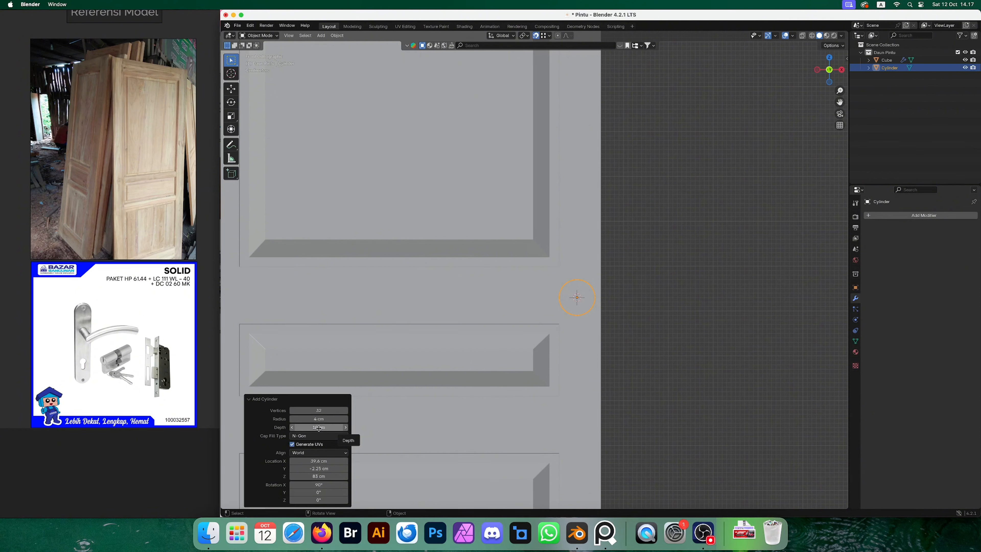
scroll(610, 238, down, 4)
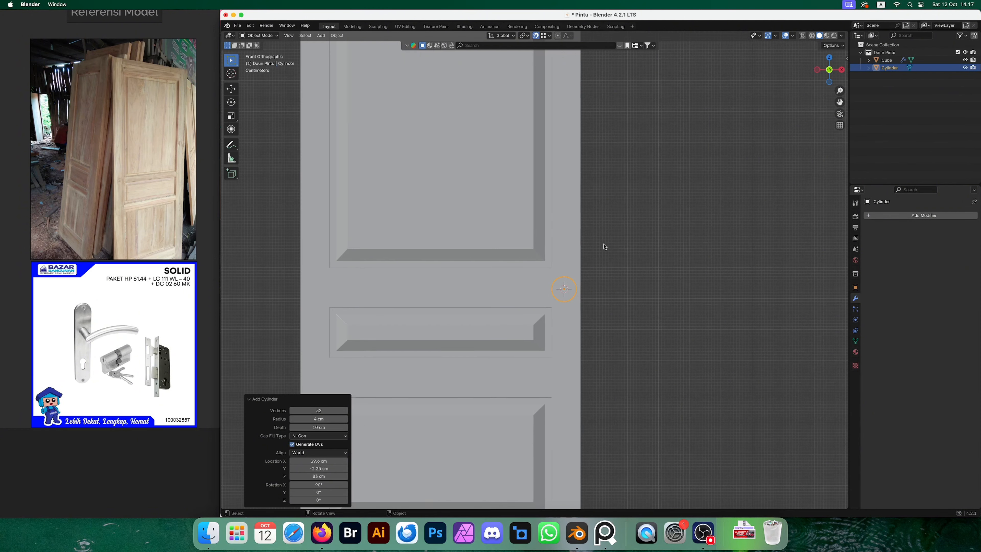
Open the door's mesh in Edit Mode, seen from the front in wireframe display.
middle_drag(605, 243, 584, 273)
key(grave)
click(544, 245)
click(491, 224)
scroll(491, 225, down, 4)
key(Tab)
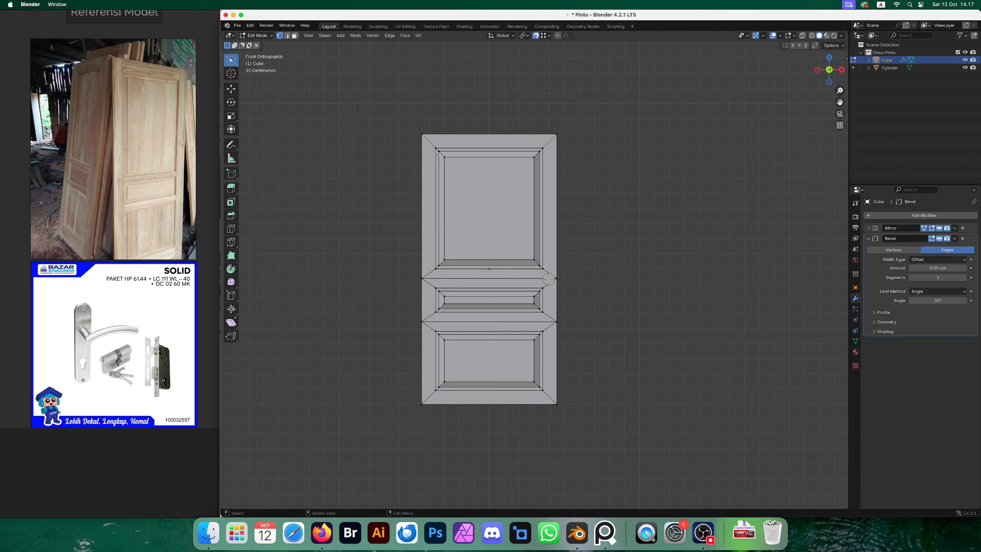
key(z)
click(430, 169)
Move the left-side inner frame vertices of all three door panels 2 cm along X.
mouse_move(427, 141)
mouse_down()
mouse_move(439, 168)
mouse_move(452, 394)
mouse_up()
scroll(479, 368, up, 2)
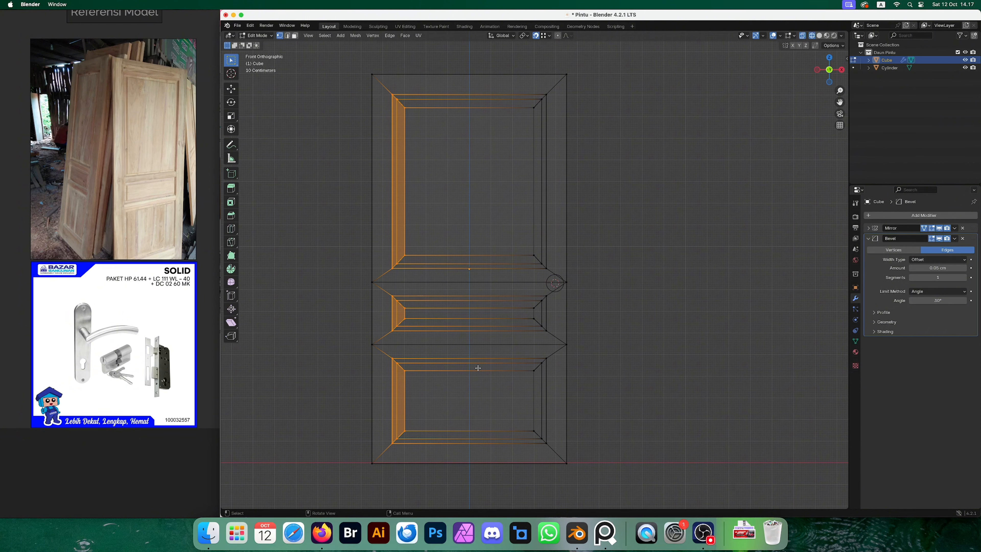
key(g)
key(x)
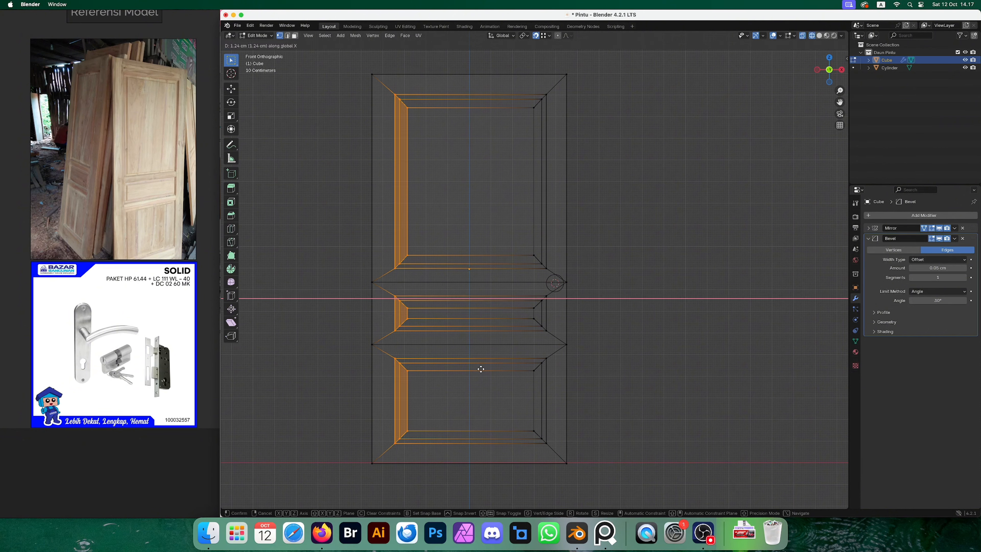
key(2)
key(Return)
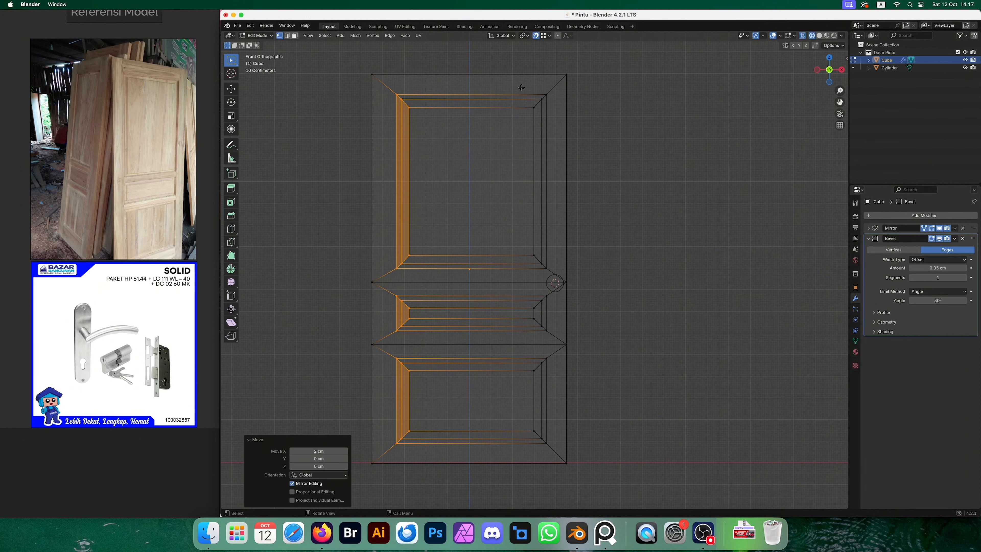
Move the right-side inner frame vertices of all three door panels -2 cm along X.
drag(521, 88, 560, 459)
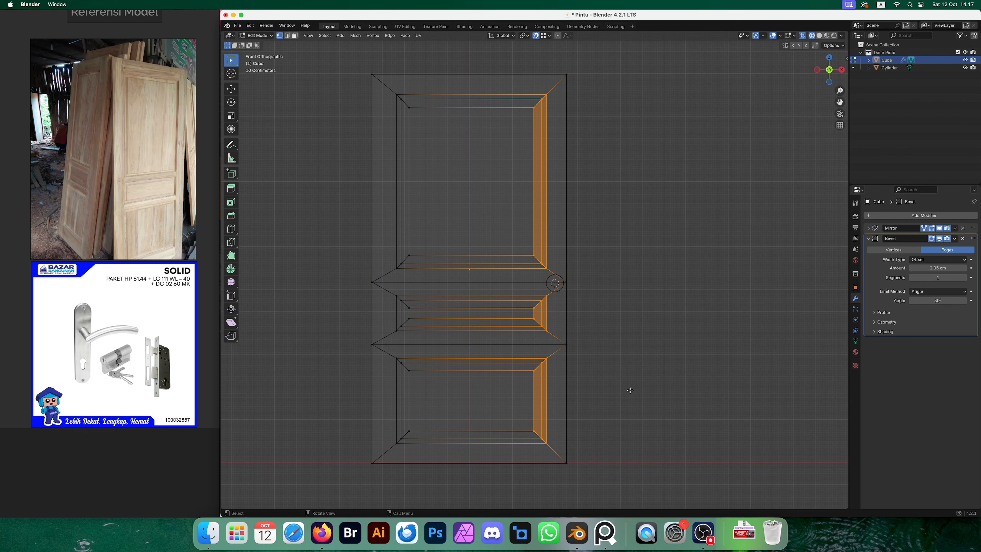
key(g)
key(x)
key(minus)
key(2)
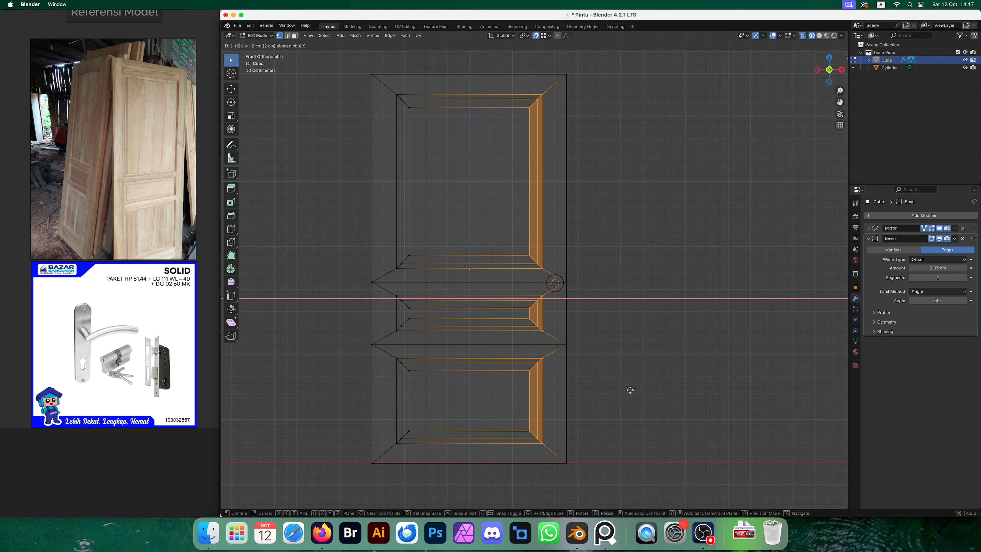
key(Return)
Move the upper inner frame vertices of the top door panel -2 cm along Z.
drag(364, 77, 543, 128)
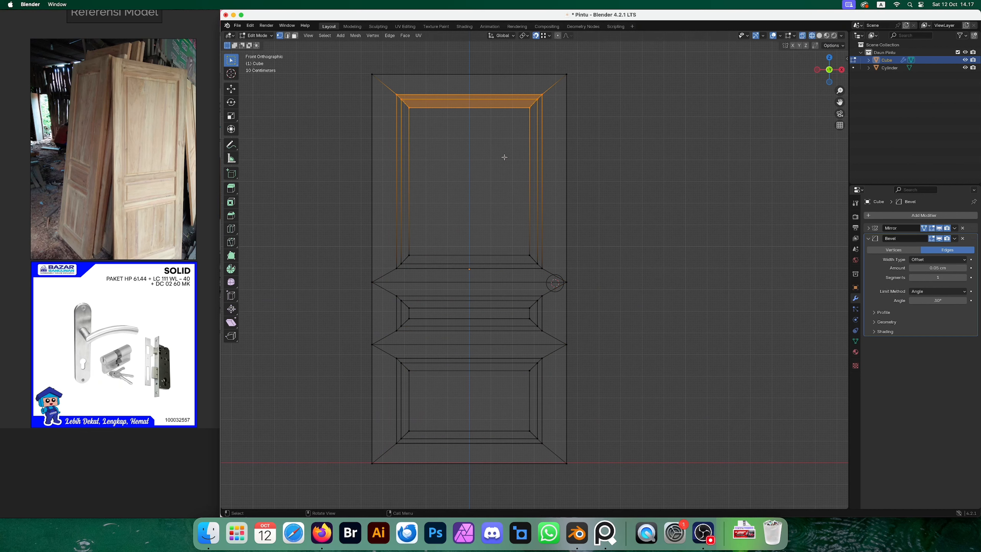
key(g)
key(z)
key(minus)
key(2)
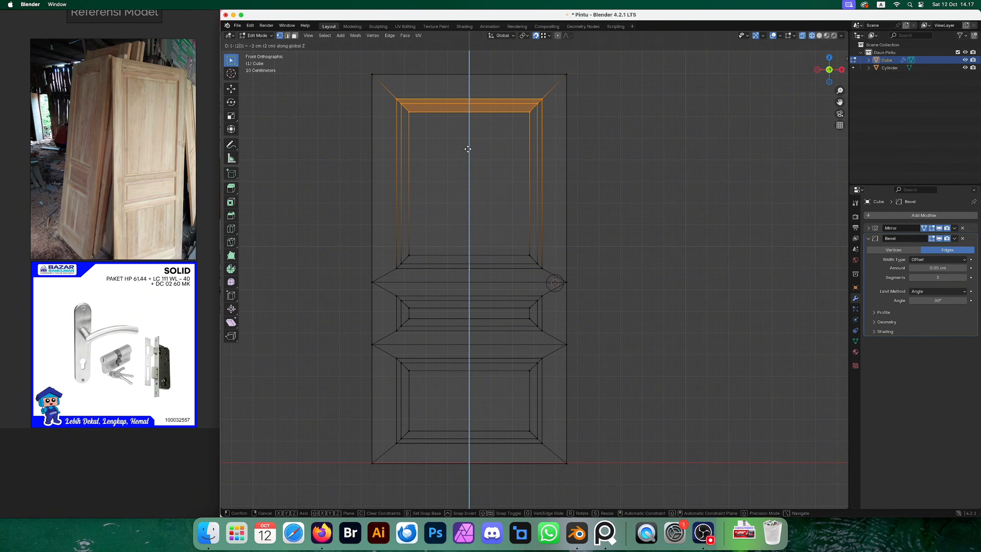
key(Return)
Move the lower inner frame vertices of the bottom door panel 2 cm along Z.
drag(378, 456, 552, 431)
key(g)
key(z)
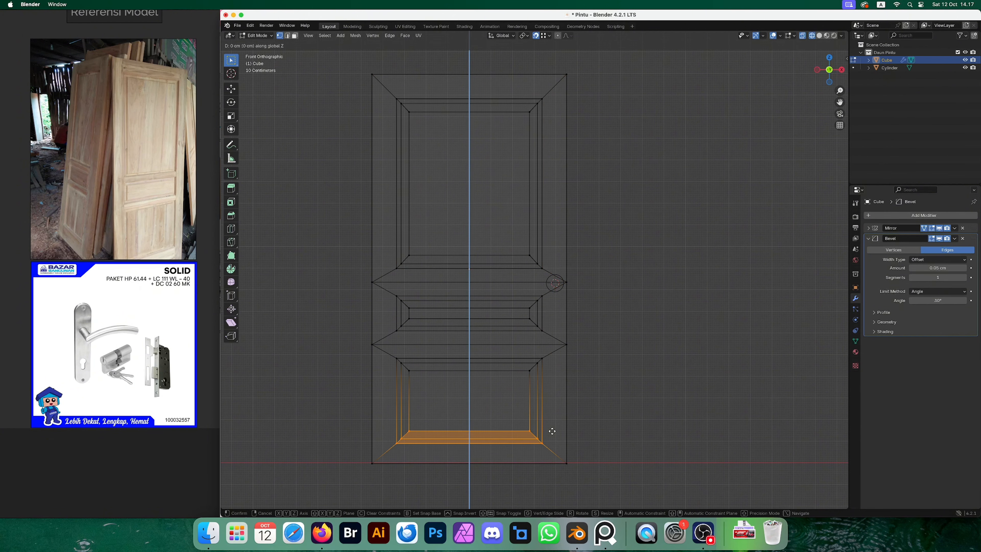
key(2)
key(Return)
Return to Object Mode, deselect the door and switch back to solid display.
key(Tab)
click(601, 282)
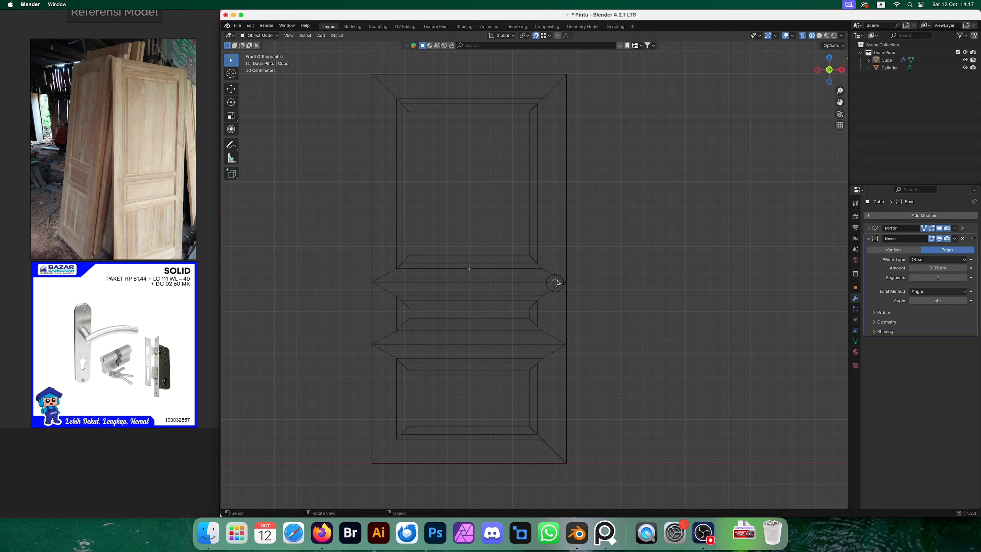
key(z)
click(610, 279)
Nudge the cylinder on the door's right stile about 0.2 cm along X toward the door's centre.
scroll(618, 288, up, 2)
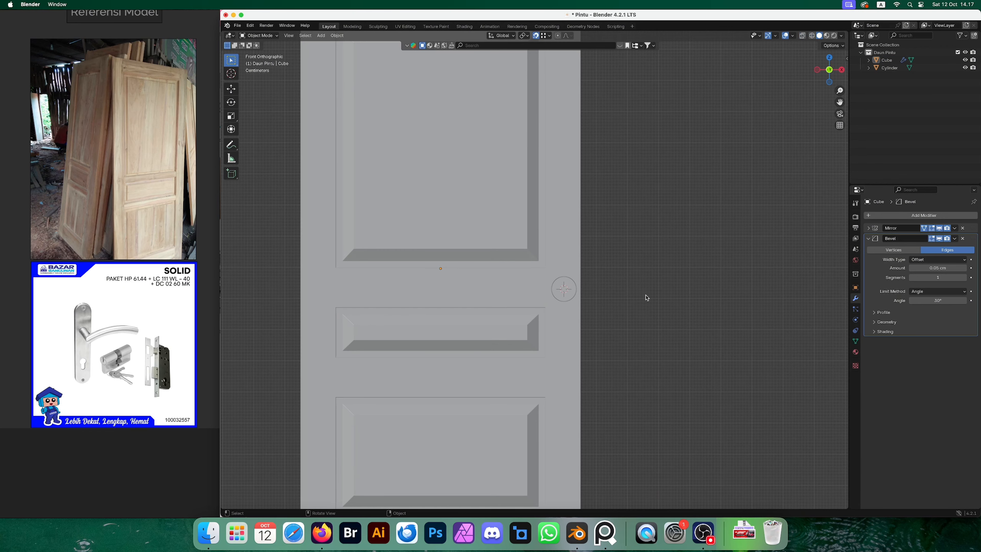
shift+middle_drag(646, 296, 586, 275)
scroll(583, 274, up, 3)
click(501, 263)
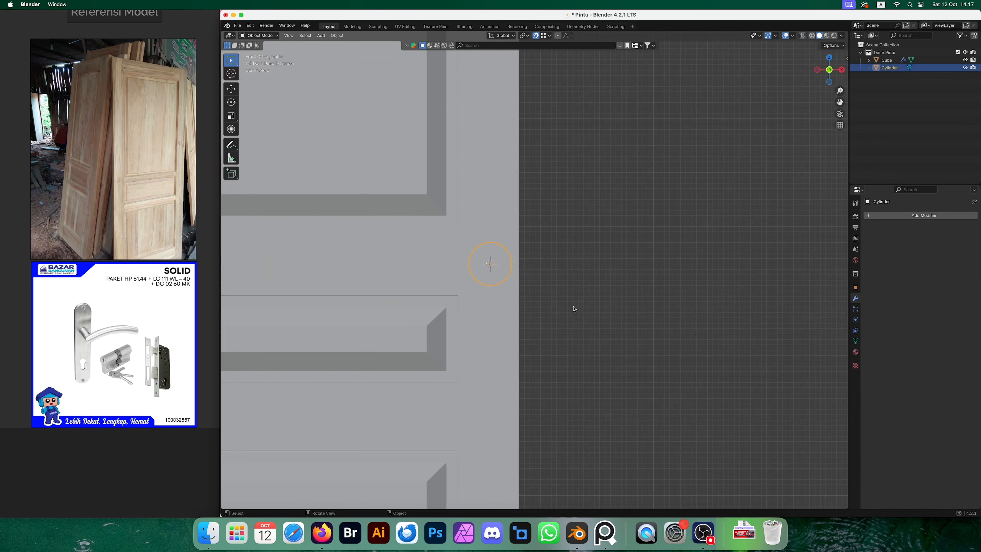
key(g)
key(x)
click(571, 305)
Flatten the cylinder by scaling it to about 0.21 along Y.
middle_drag(571, 305, 593, 316)
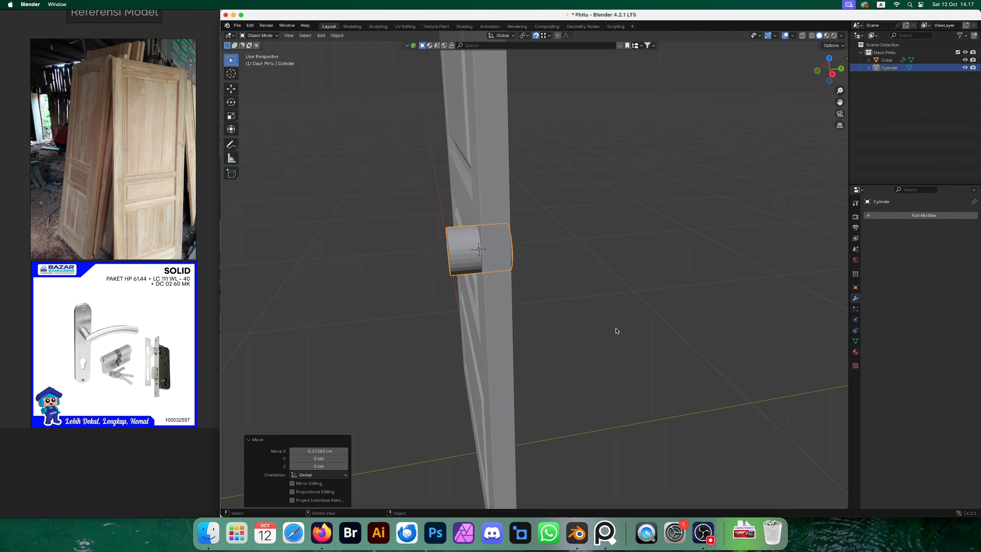
key(s)
key(y)
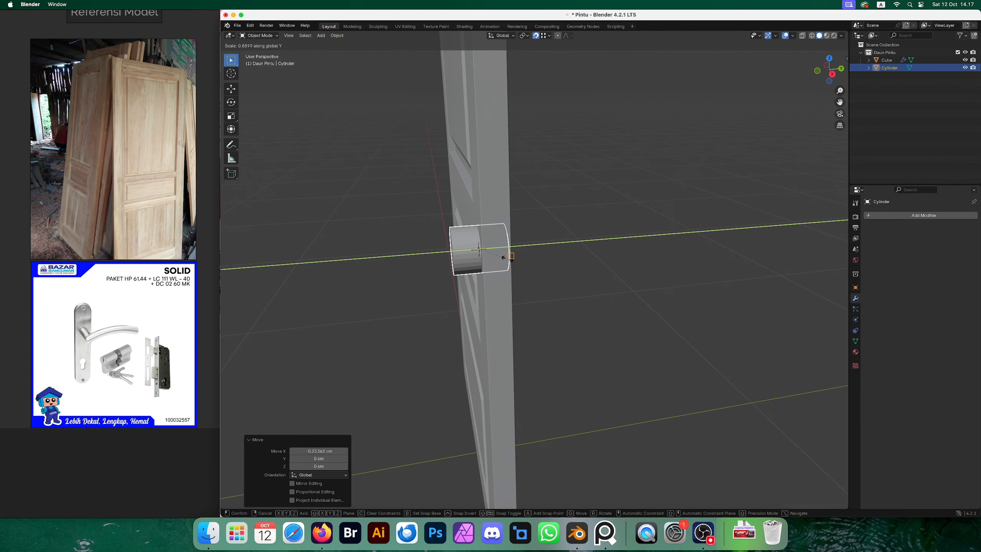
click(510, 272)
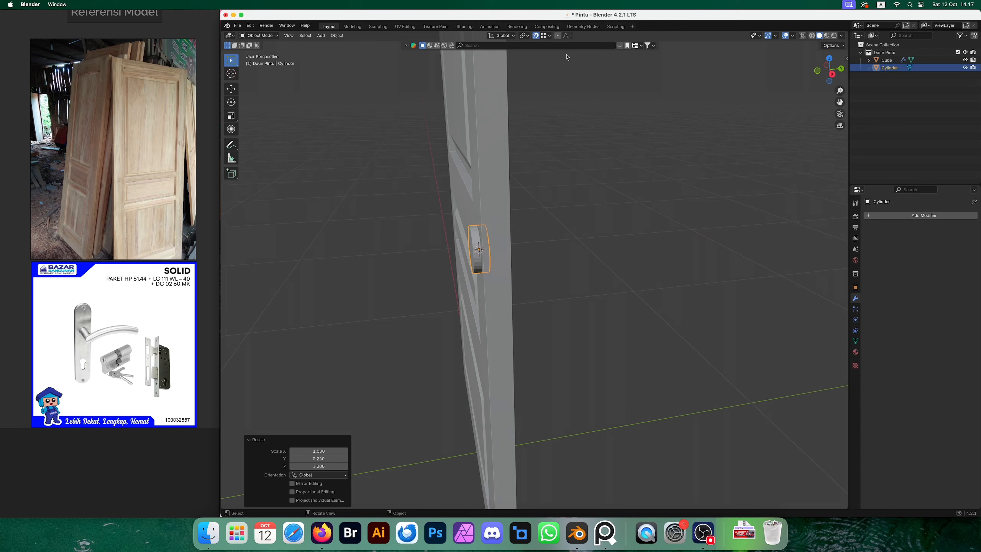
Turn off snapping and scale the cylinder along Y by about 0.62.
click(537, 37)
scroll(485, 201, up, 3)
key(s)
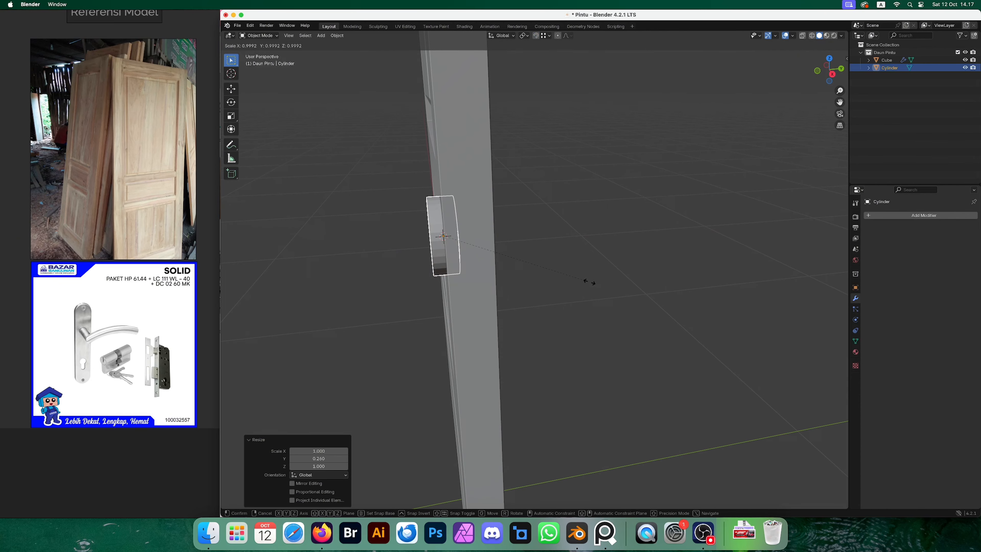
key(y)
click(535, 264)
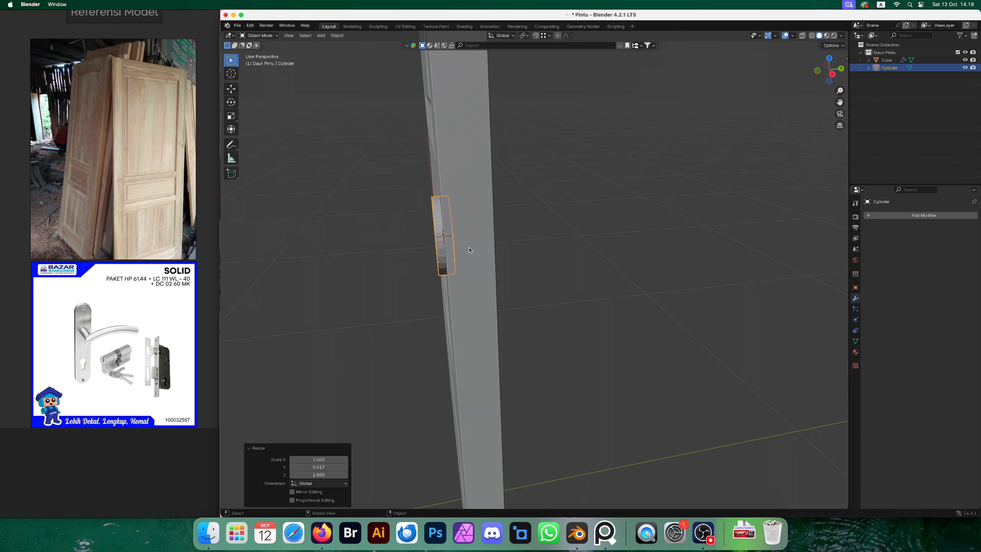
Move the cylinder about -0.55 cm along Y so it protrudes from the door's front face.
key(g)
key(y)
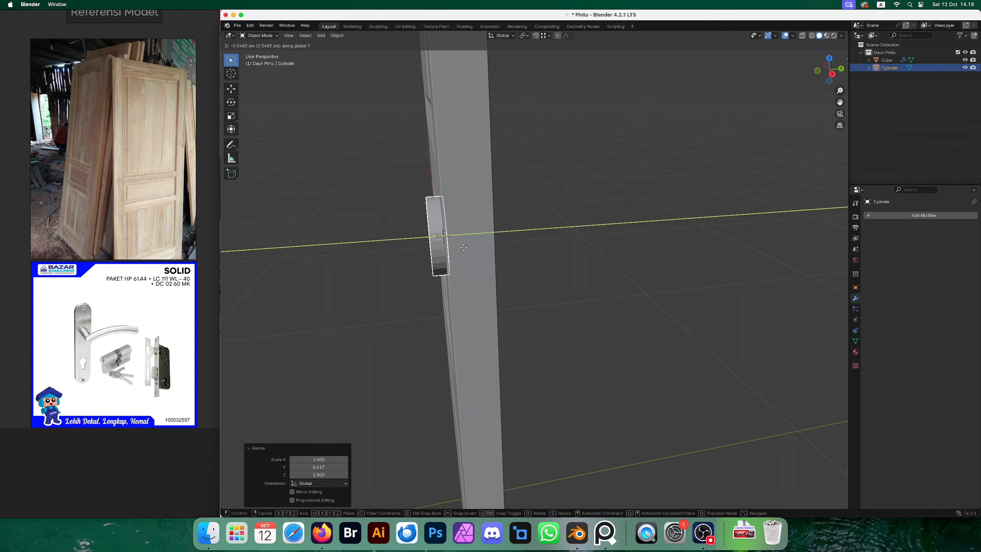
click(462, 247)
Thin the cylinder further along Y by about 0.68 and move it about 0.18 cm along Y toward the door.
middle_drag(462, 247, 596, 243)
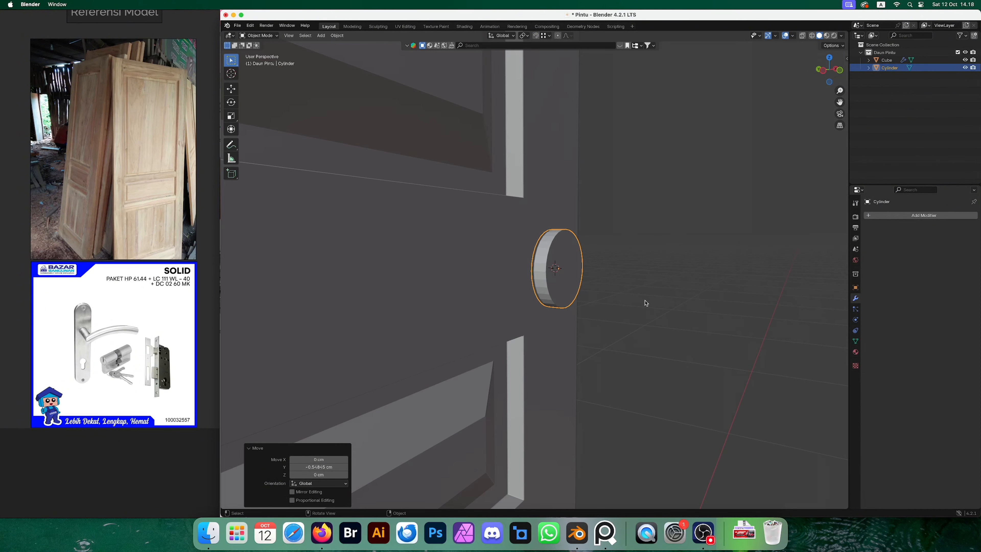
key(s)
key(y)
click(618, 287)
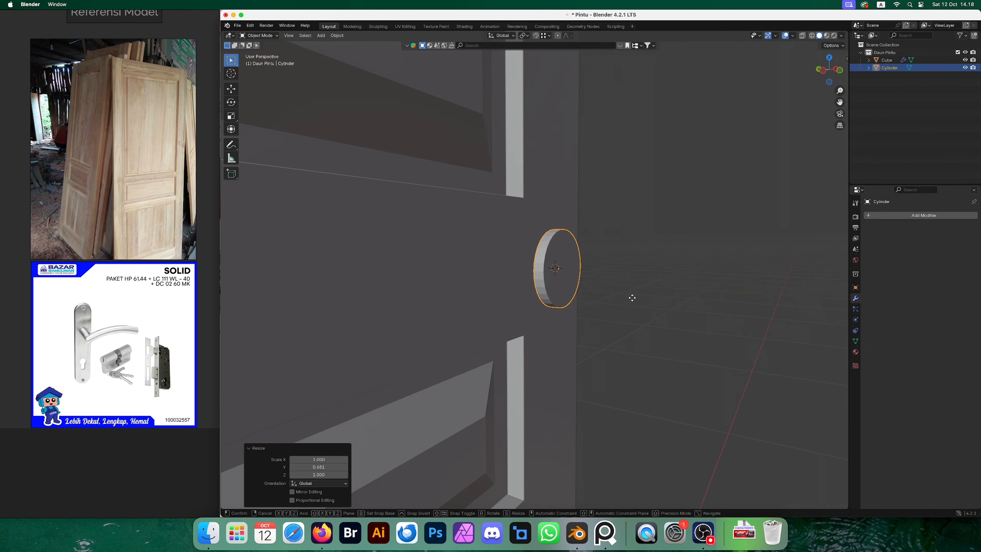
key(g)
key(y)
click(631, 297)
Open the cylinder's mesh in Edit Mode from the front with face selection active and nothing selected.
scroll(632, 292, down, 4)
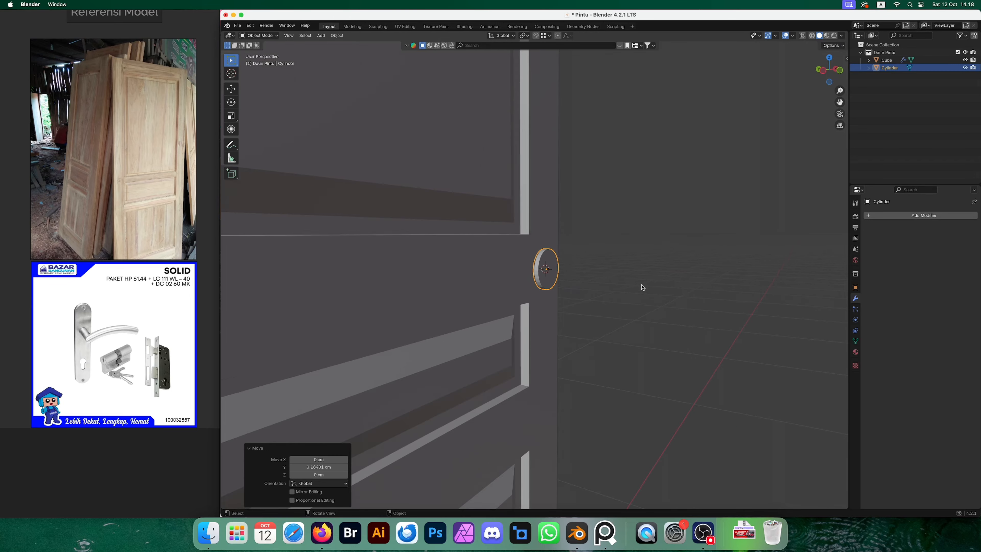
middle_drag(641, 287, 614, 293)
key(grave)
click(571, 270)
mouse_move(544, 285)
shift+middle_down()
mouse_move(580, 243)
mouse_move(537, 271)
shift+middle_up()
scroll(572, 249, up, 3)
key(Tab)
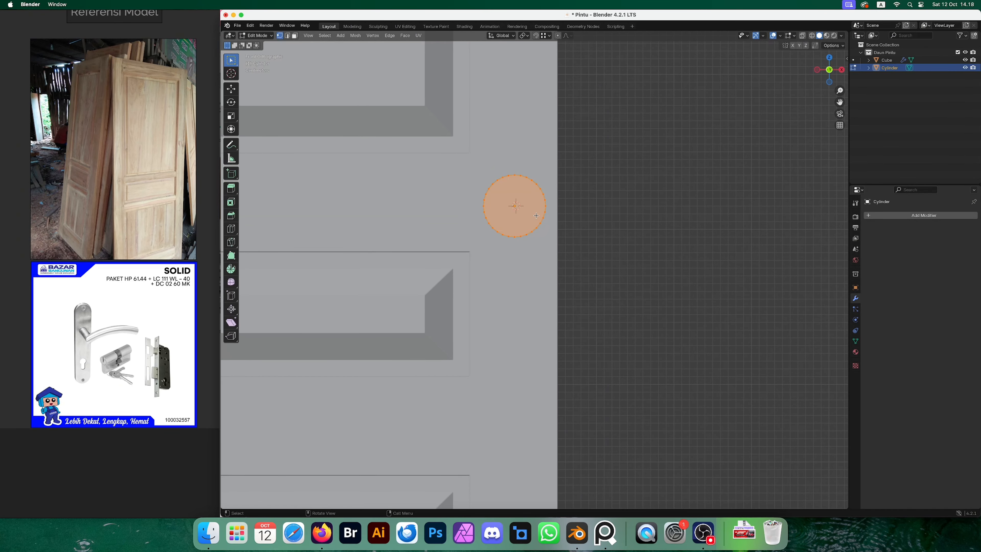
scroll(537, 218, up, 2)
scroll(428, 134, up, 2)
key(3)
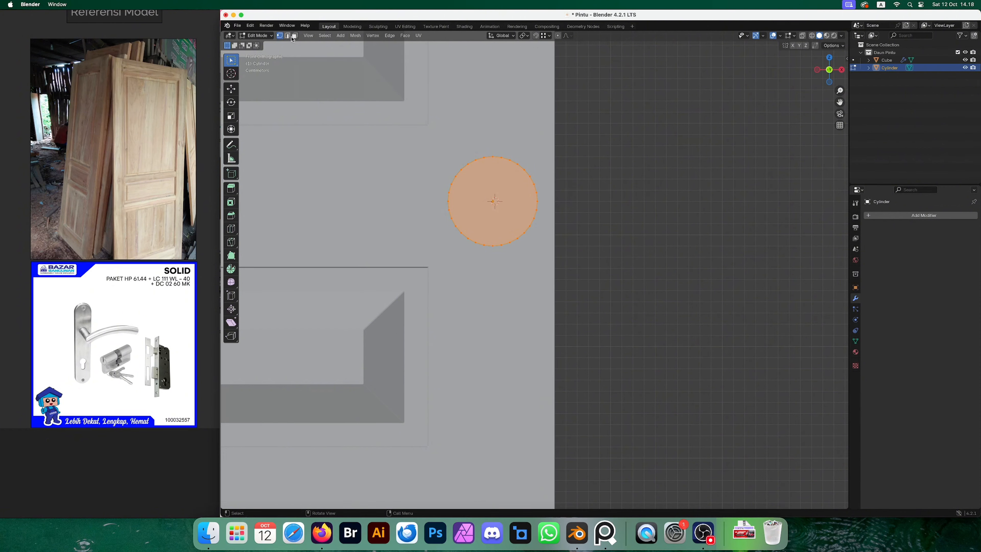
click(657, 255)
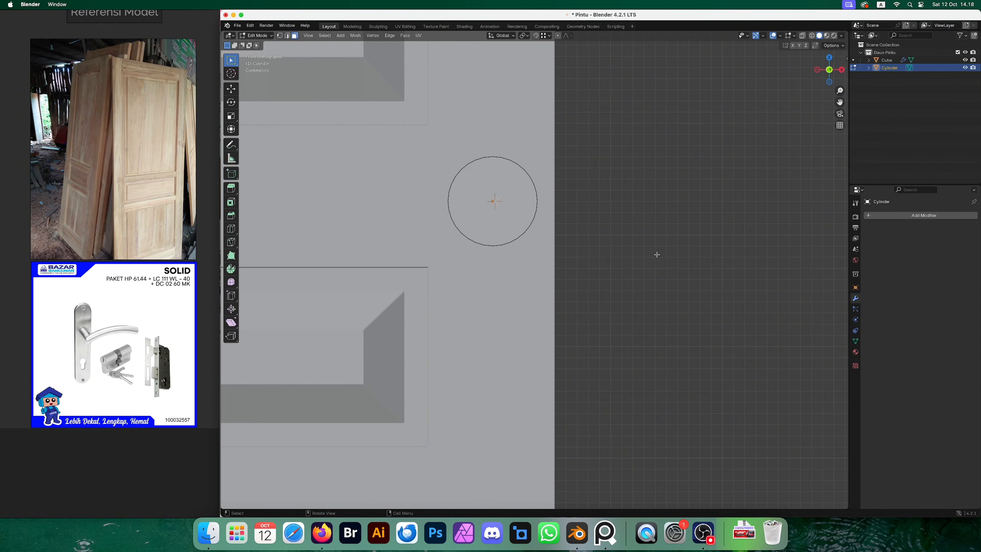
Select the cylinder's round front face, then return to Object Mode in the front view.
scroll(644, 248, up, 2)
middle_drag(643, 248, 571, 259)
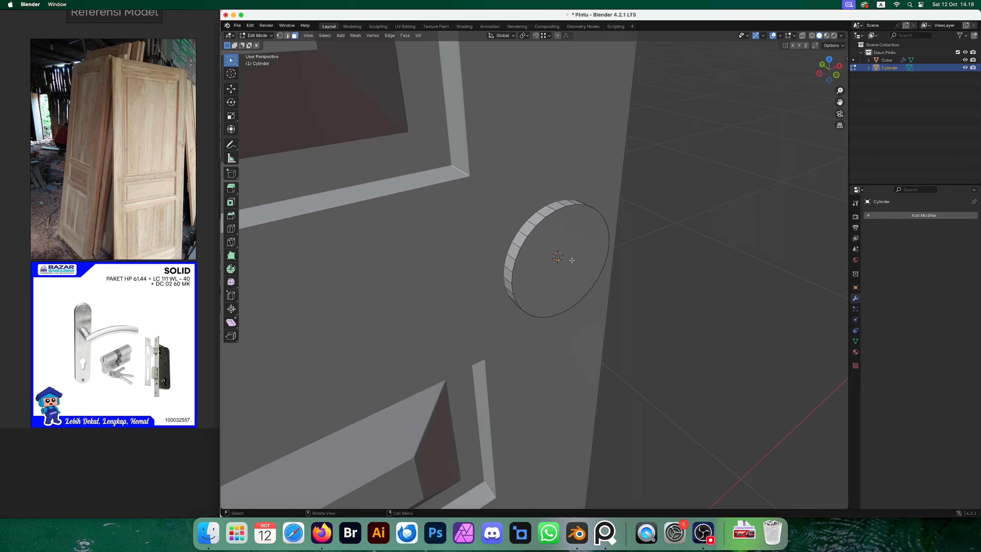
click(572, 260)
middle_drag(662, 282, 629, 271)
key(grave)
click(581, 242)
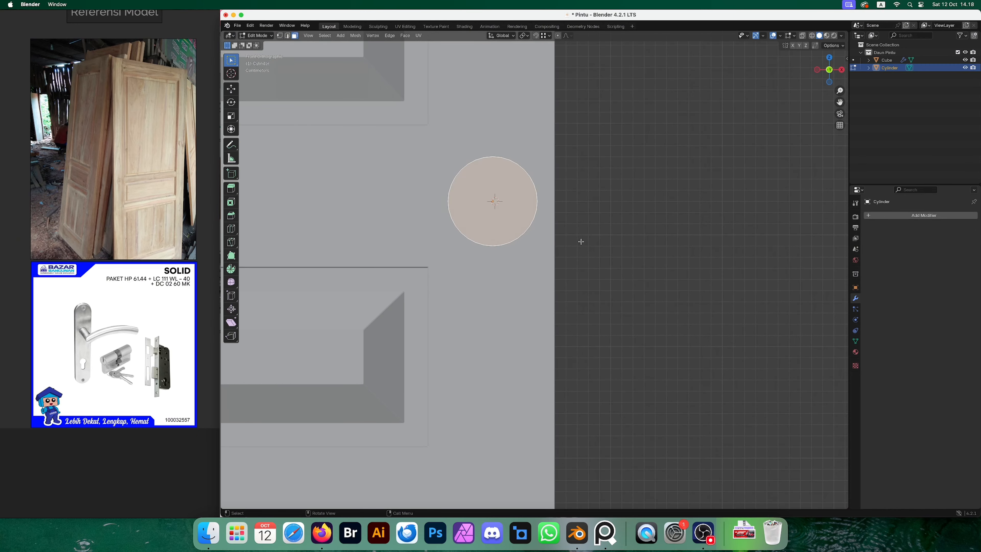
key(Tab)
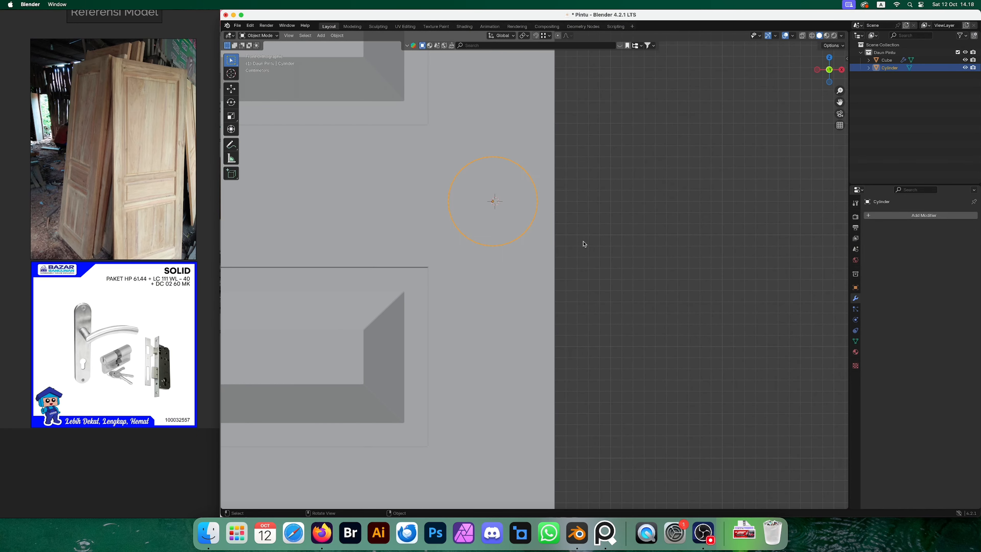
Select the cylinder on the door and isolate it in Local View from the front.
click(611, 248)
scroll(615, 248, down, 4)
click(538, 188)
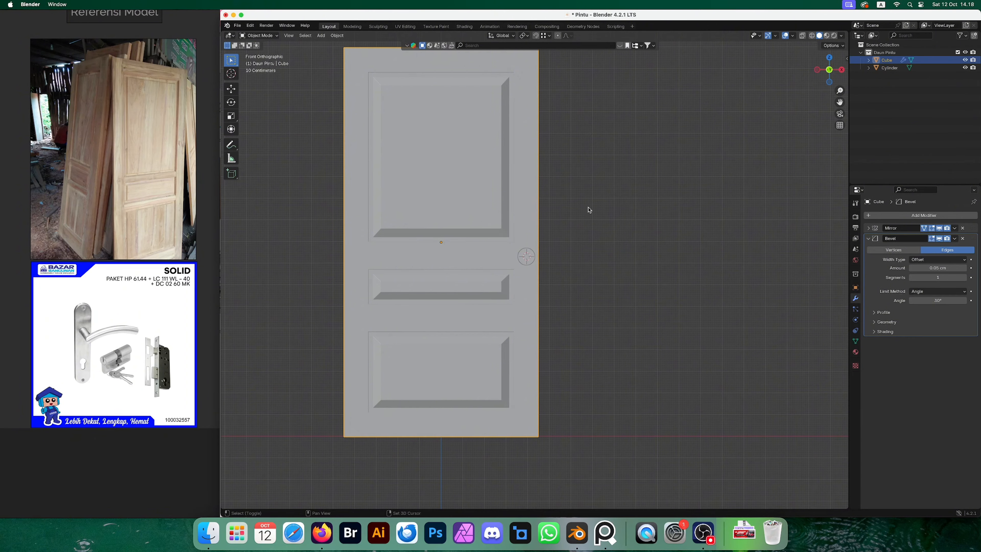
shift+middle_drag(588, 210, 606, 238)
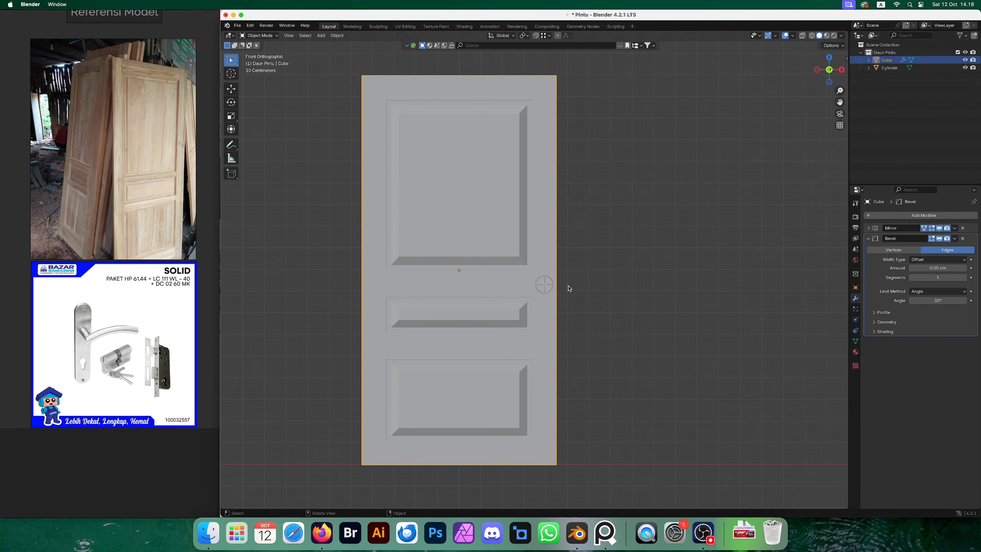
click(550, 294)
shift+middle_drag(626, 286, 605, 268)
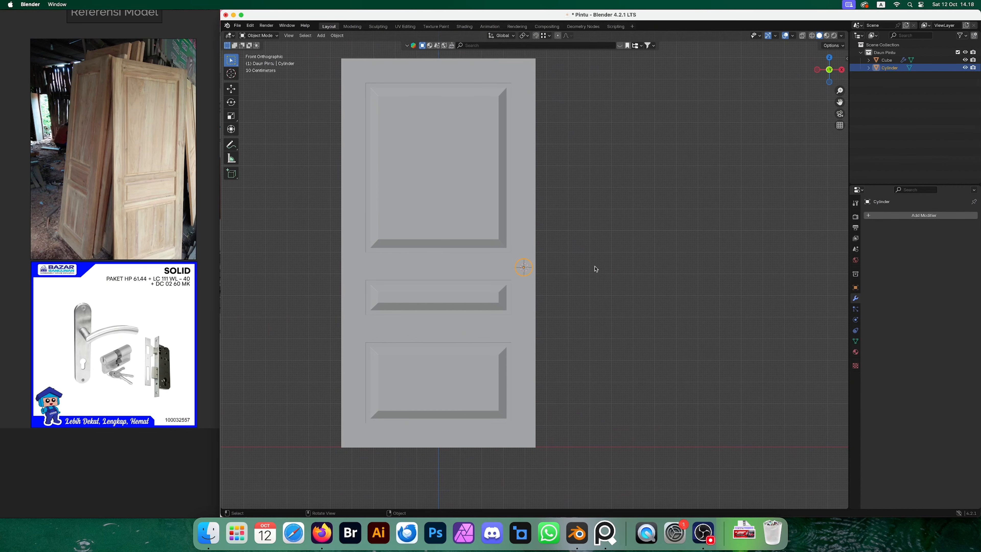
scroll(579, 281, up, 4)
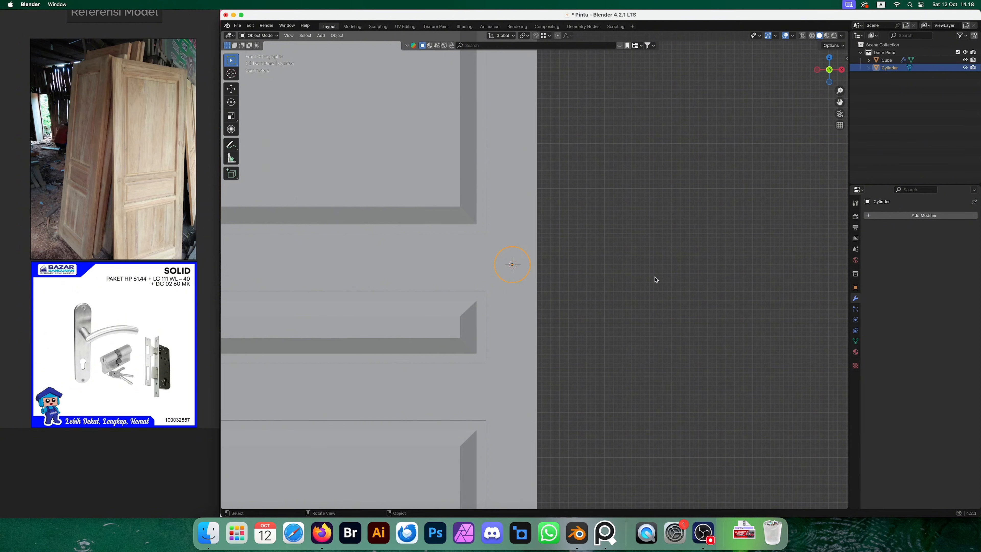
key(KP_Divide)
scroll(627, 282, down, 4)
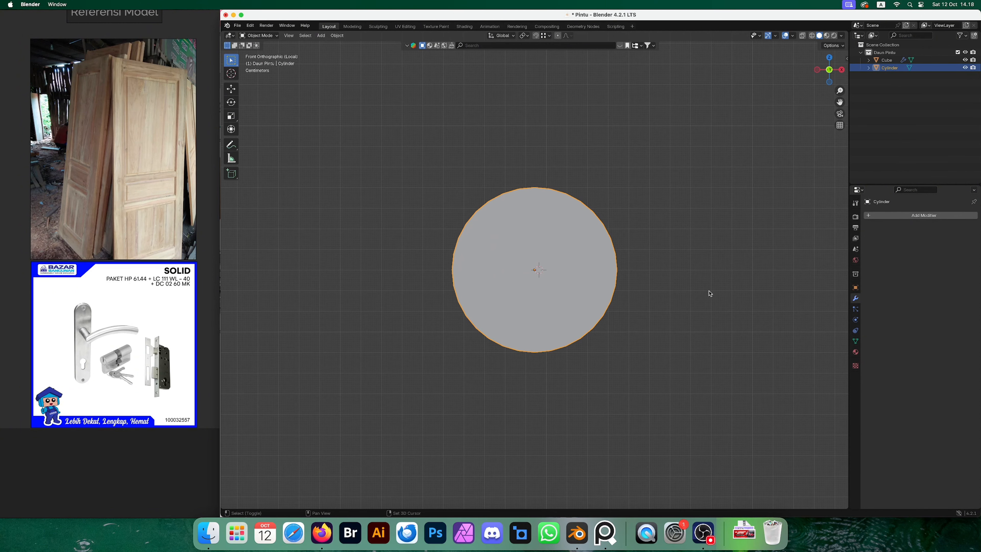
Open the isolated cylinder's mesh in Edit Mode from the front with nothing selected.
shift+middle_drag(692, 291, 614, 288)
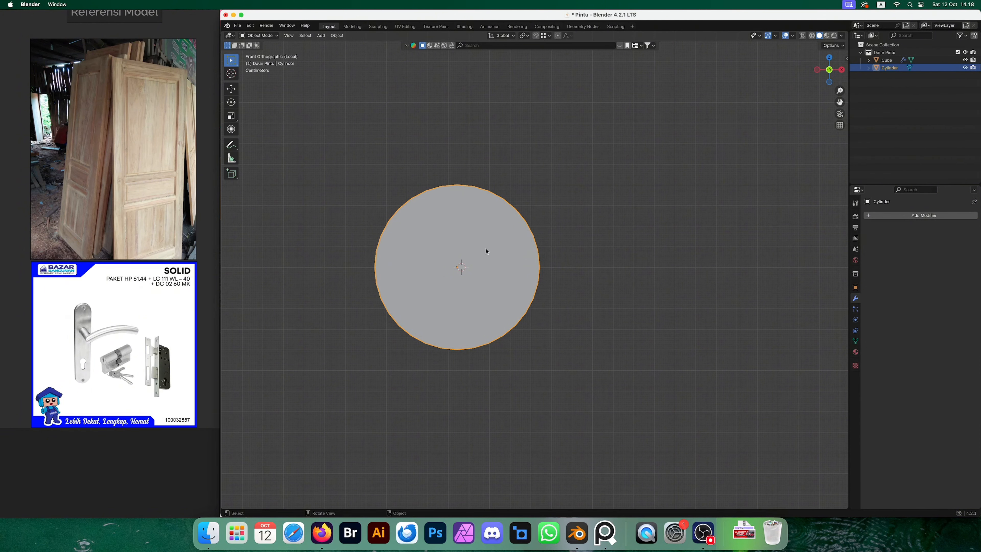
middle_drag(405, 308, 461, 319)
key(grave)
click(425, 292)
key(Tab)
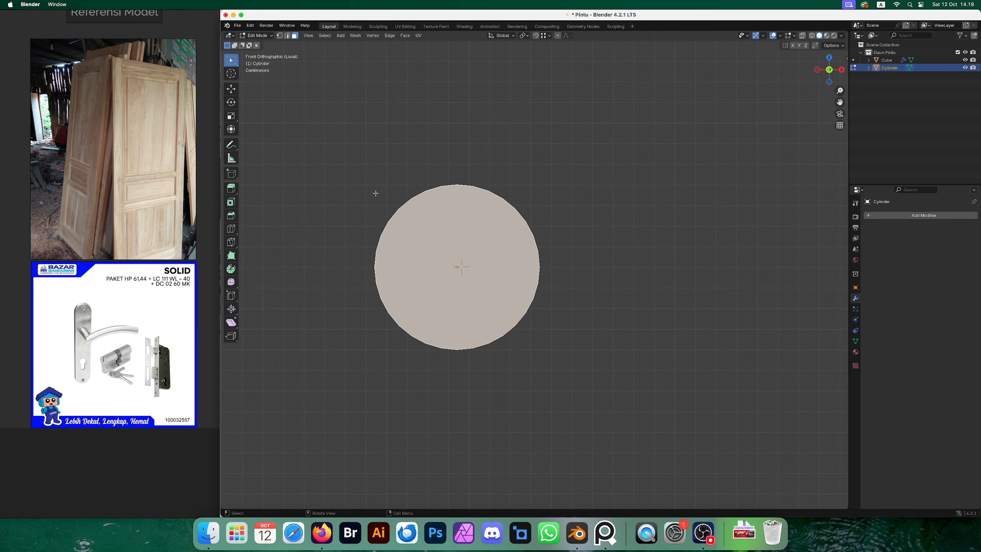
key(alt+a)
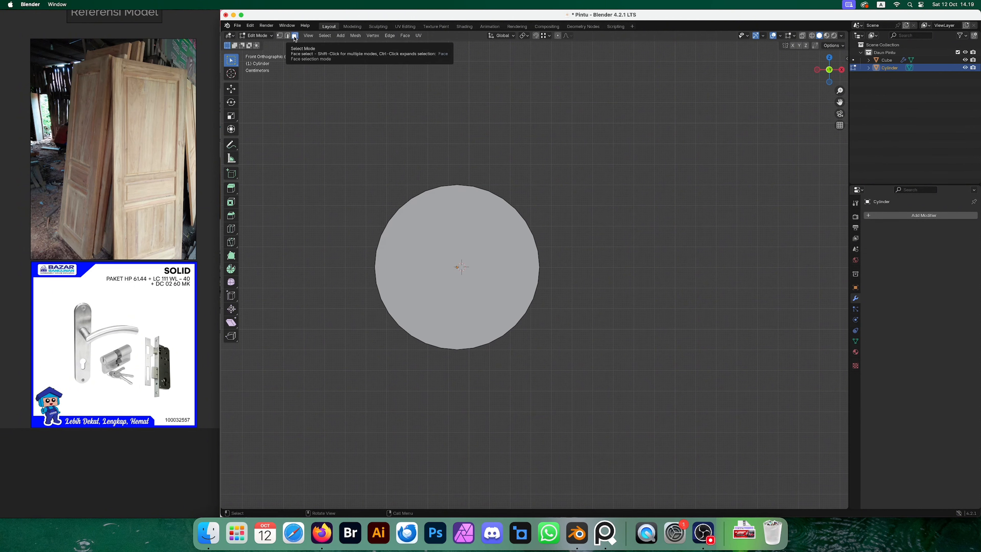
Delete the cylinder's round front and back faces, leaving an open ring.
click(477, 234)
middle_drag(477, 234, 606, 241)
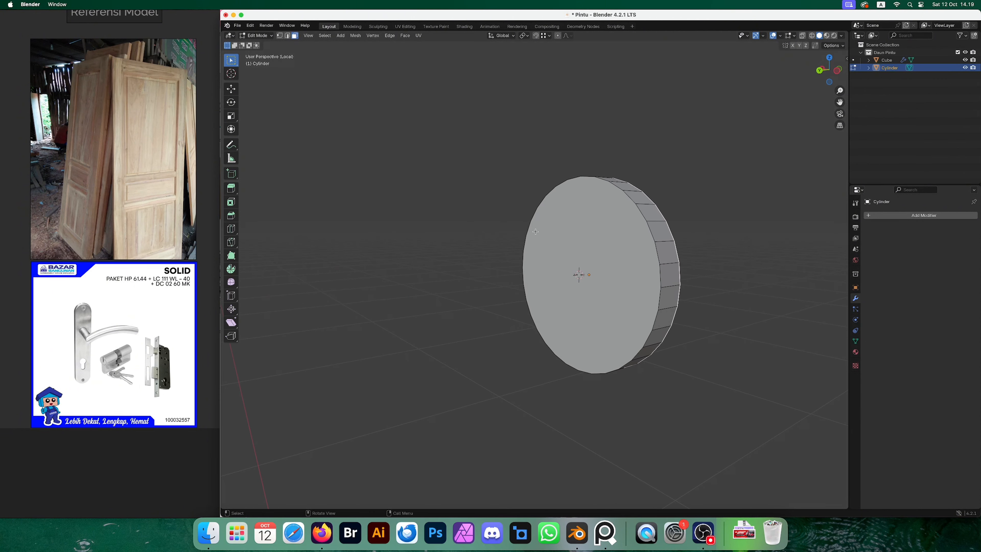
shift+click(606, 241)
middle_drag(691, 239, 645, 244)
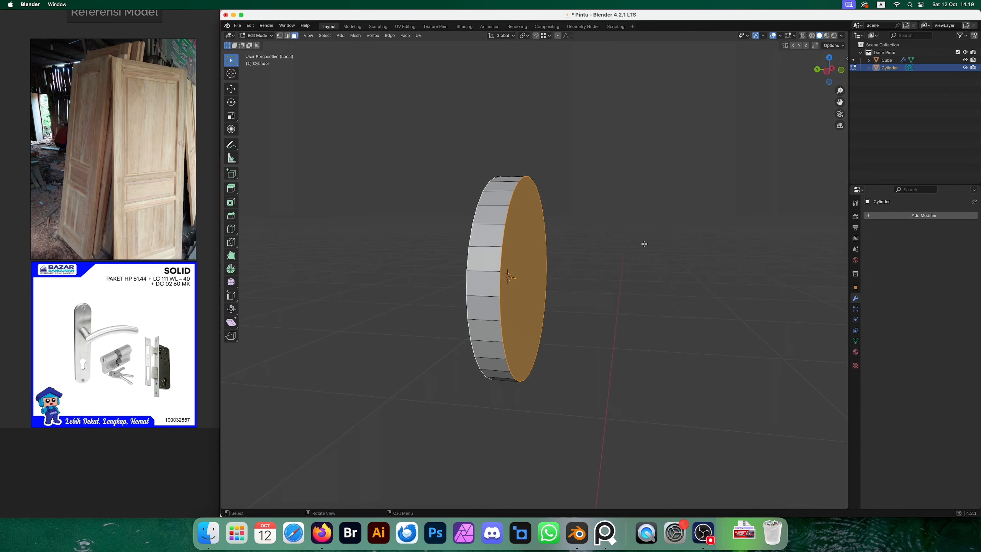
key(x)
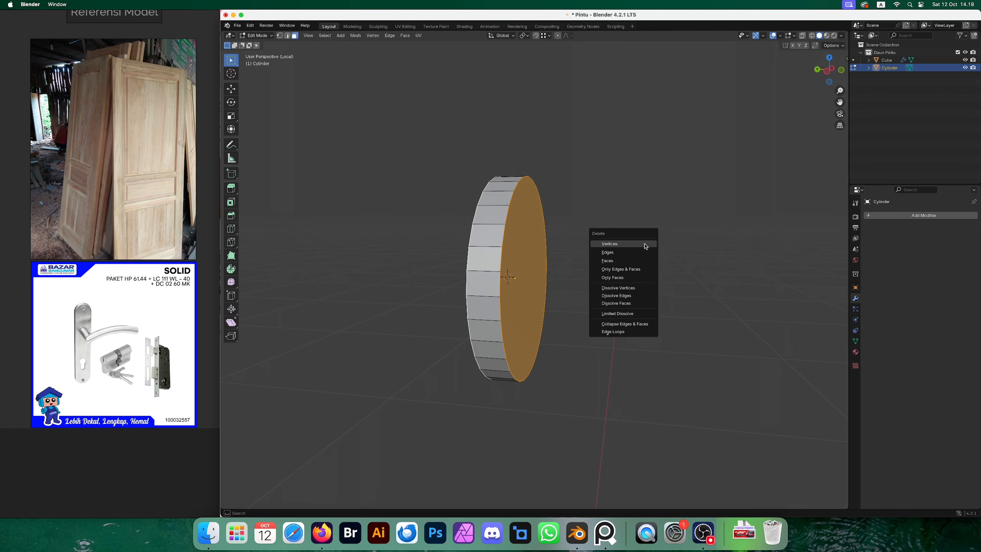
click(626, 261)
In the front view with vertex selection active, box-select the lower half of the ring and delete its vertices.
middle_drag(651, 259, 607, 257)
key(grave)
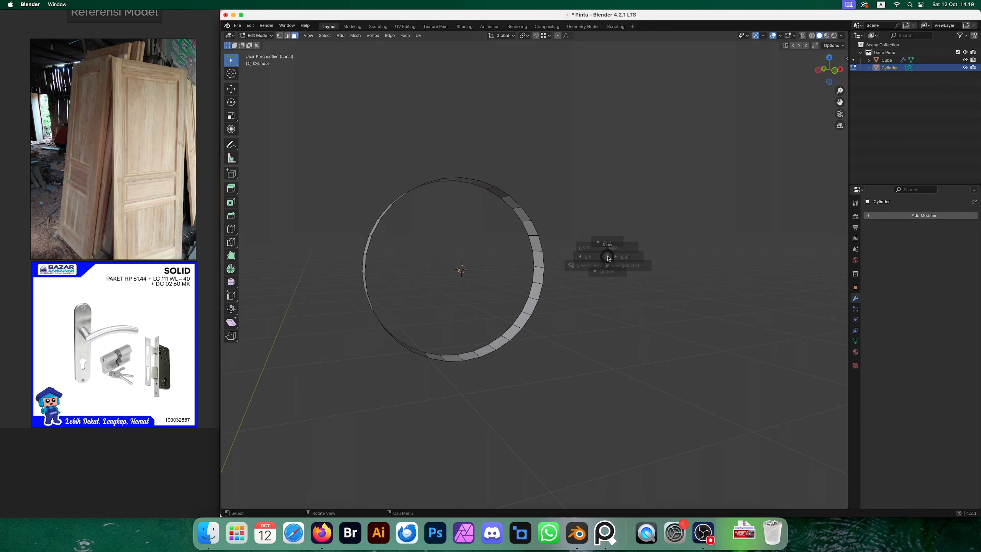
click(574, 236)
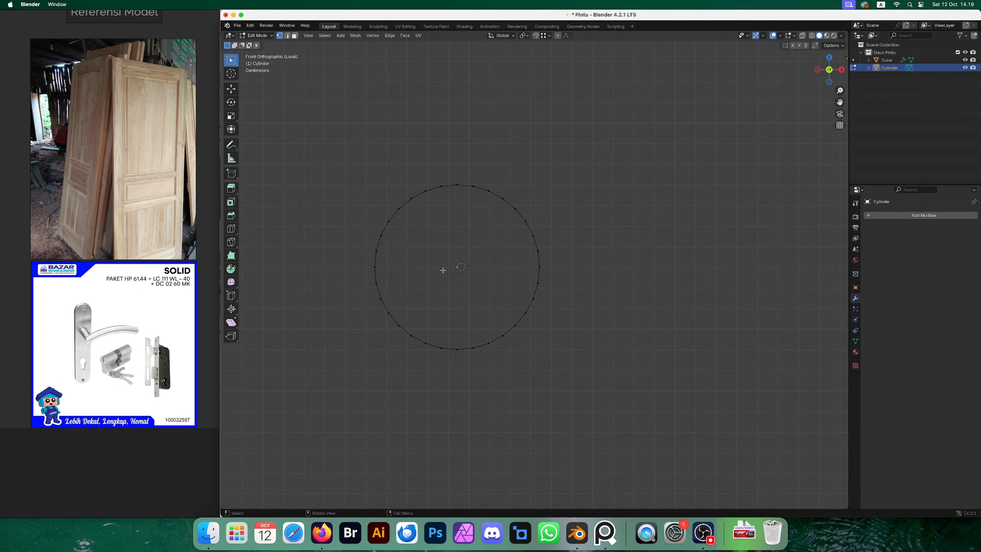
shift+middle_drag(443, 270, 467, 261)
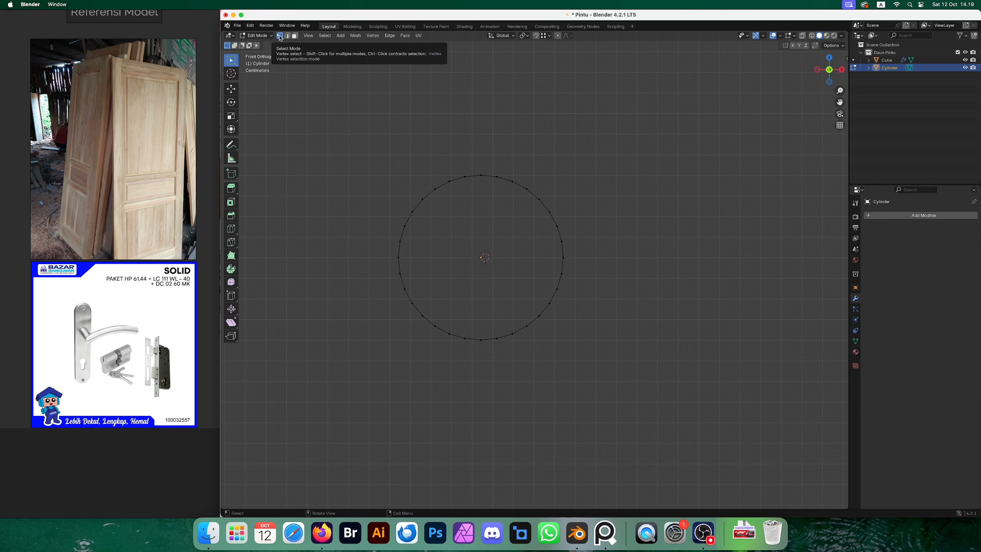
drag(443, 379, 638, 267)
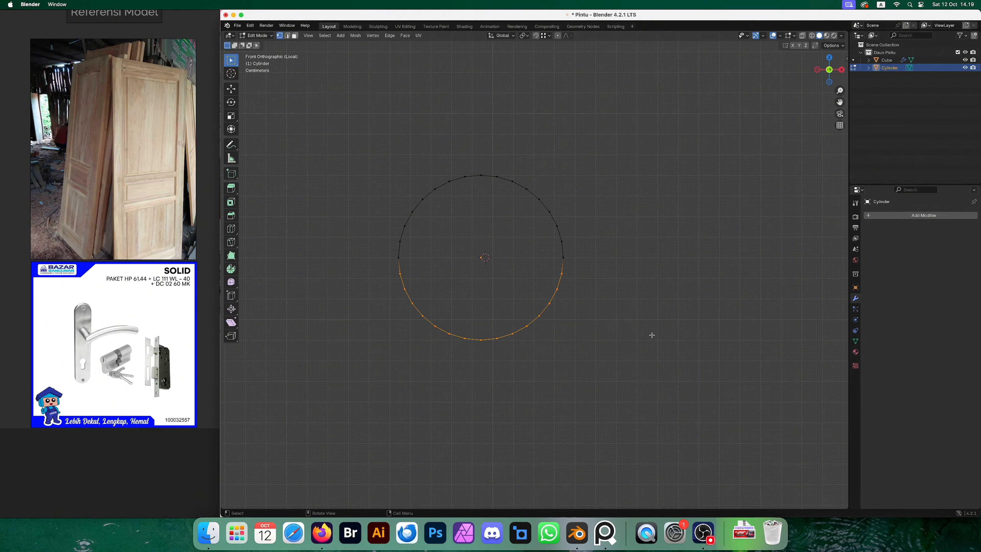
key(x)
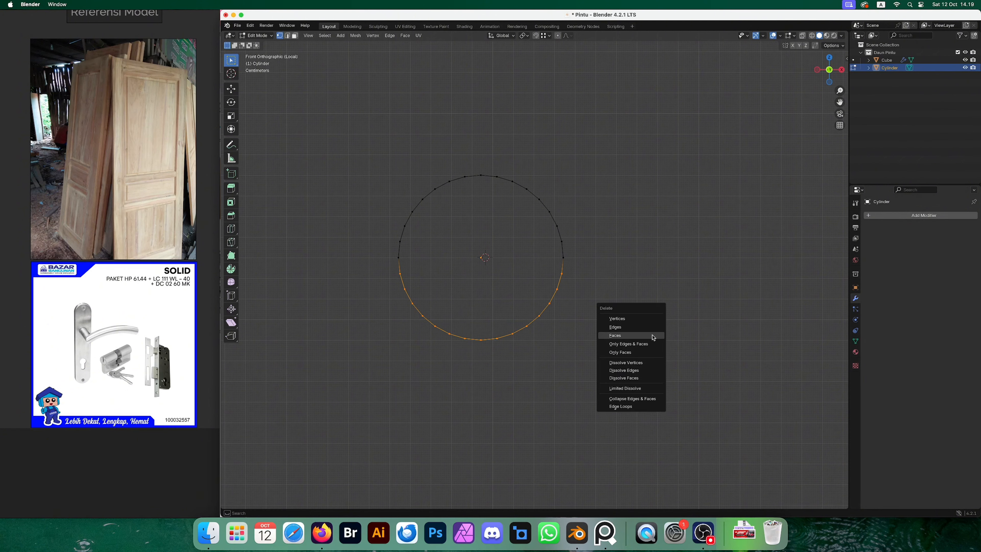
click(652, 335)
key(x)
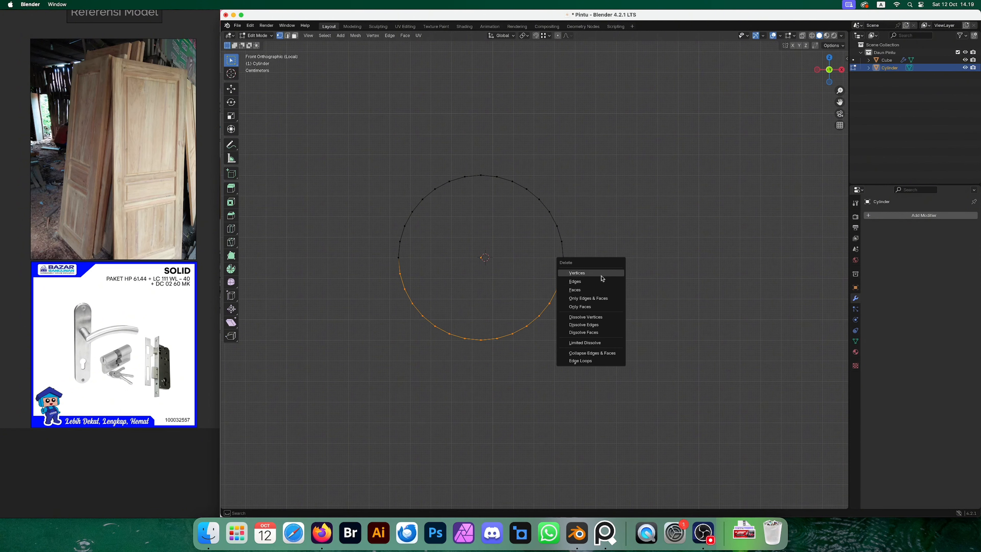
click(601, 278)
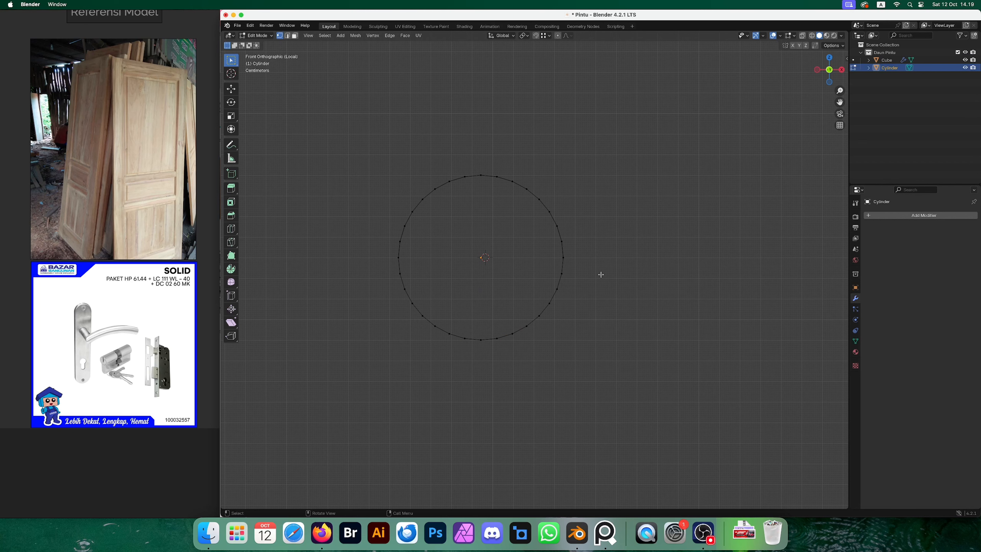
In wireframe shading from the front, box-select the leftover lower-half vertices at the back of the ring and delete them.
mouse_move(389, 359)
middle_down()
mouse_move(484, 350)
mouse_move(469, 351)
middle_up()
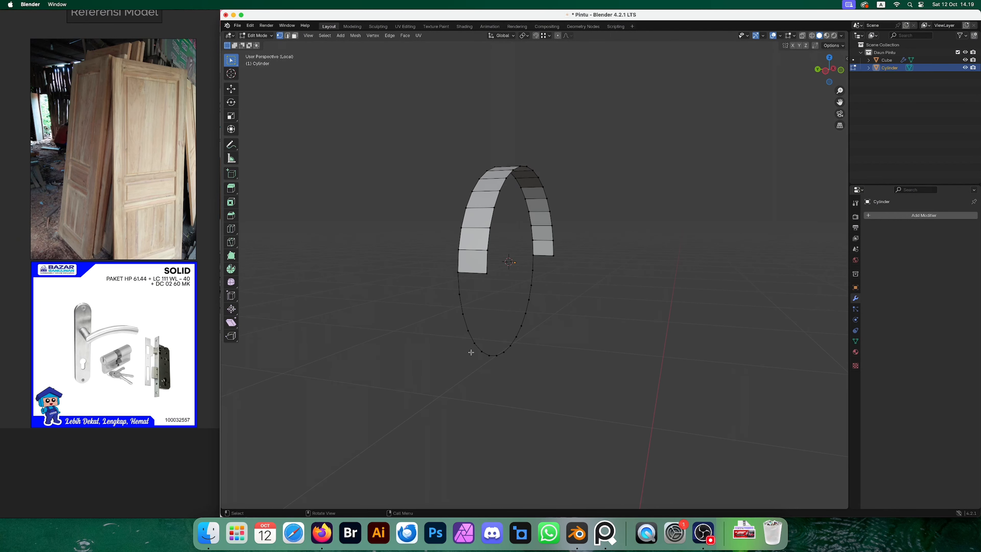
key(z)
click(439, 356)
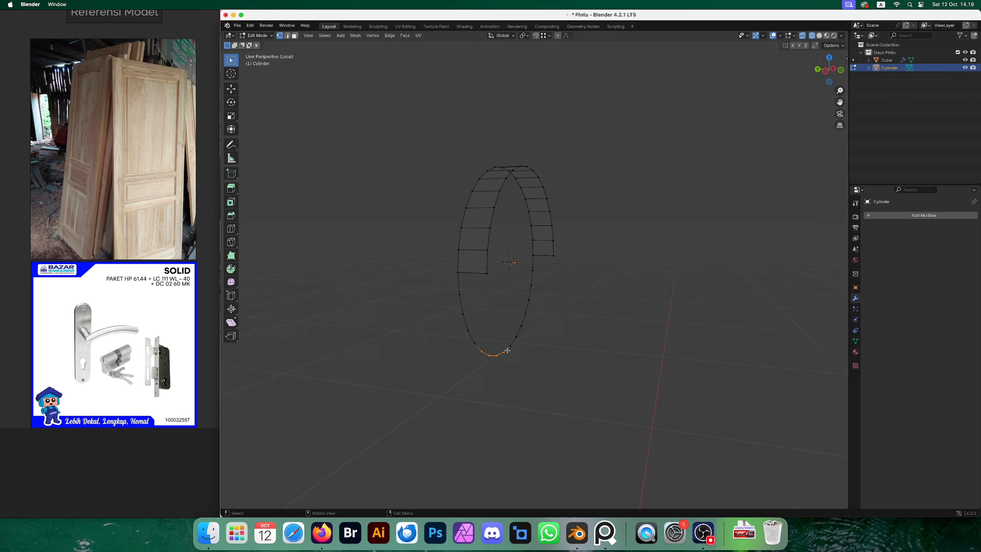
key(grave)
click(459, 324)
key(b)
drag(335, 393, 632, 270)
key(x)
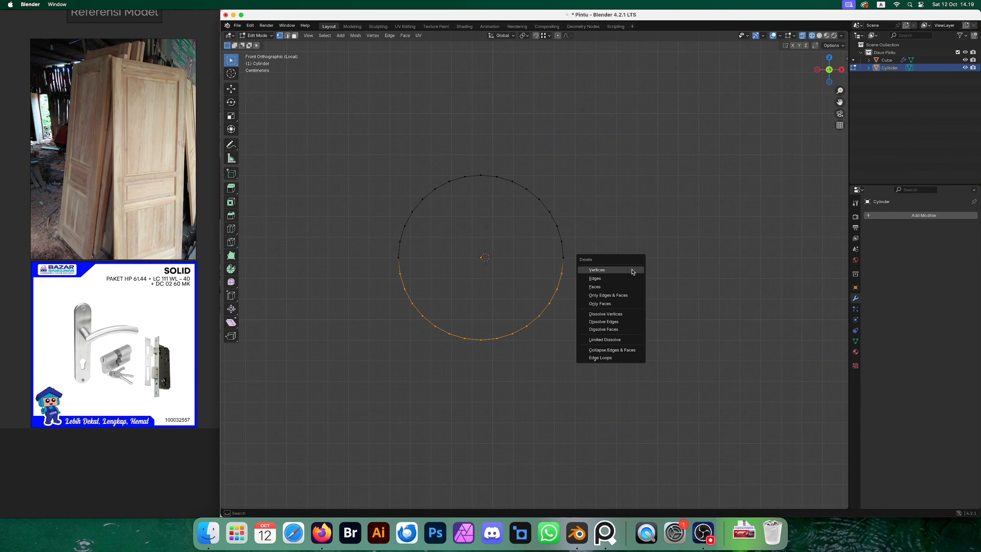
click(583, 269)
Restore solid shading and inspect the remaining half ring in Object Mode.
middle_drag(584, 269, 547, 315)
key(z)
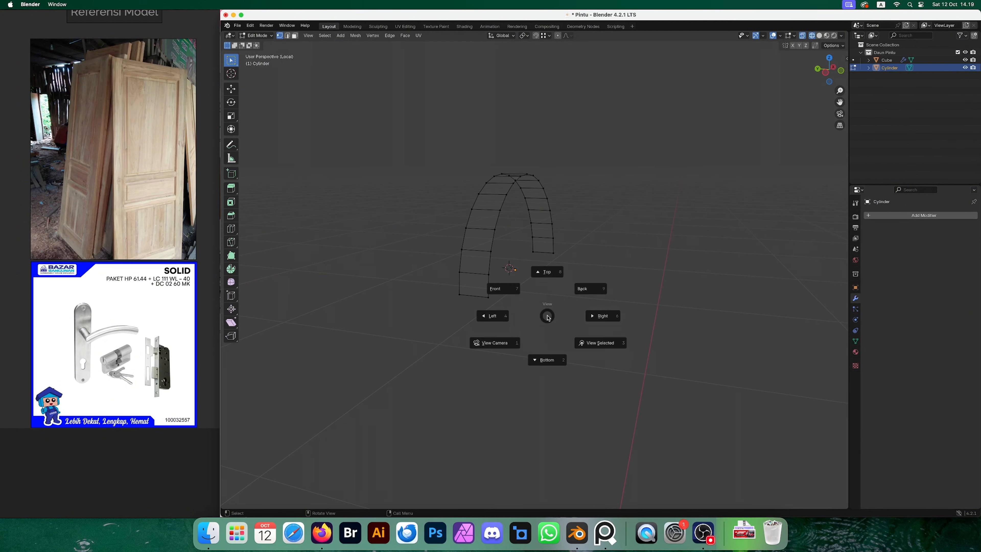
key(z)
click(607, 323)
key(grave)
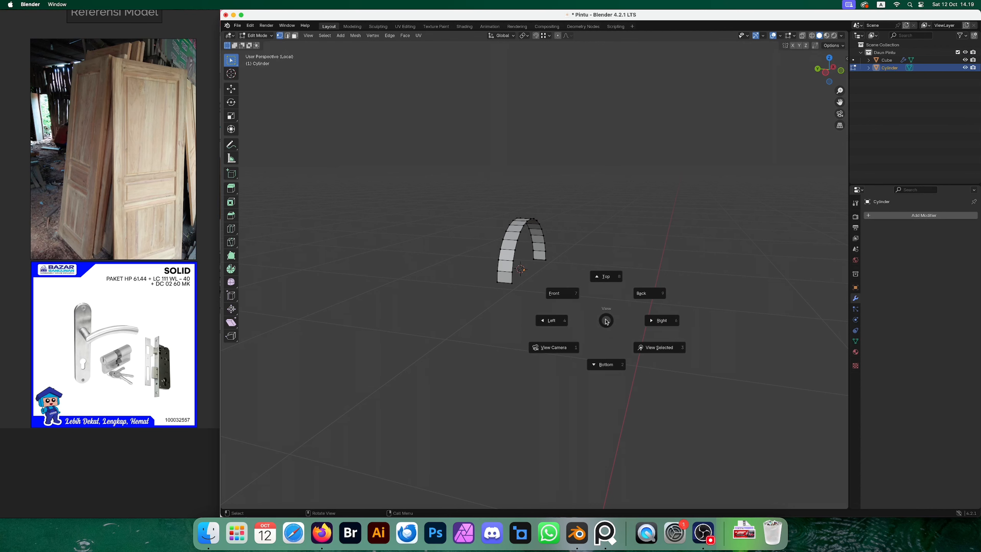
click(557, 296)
key(Tab)
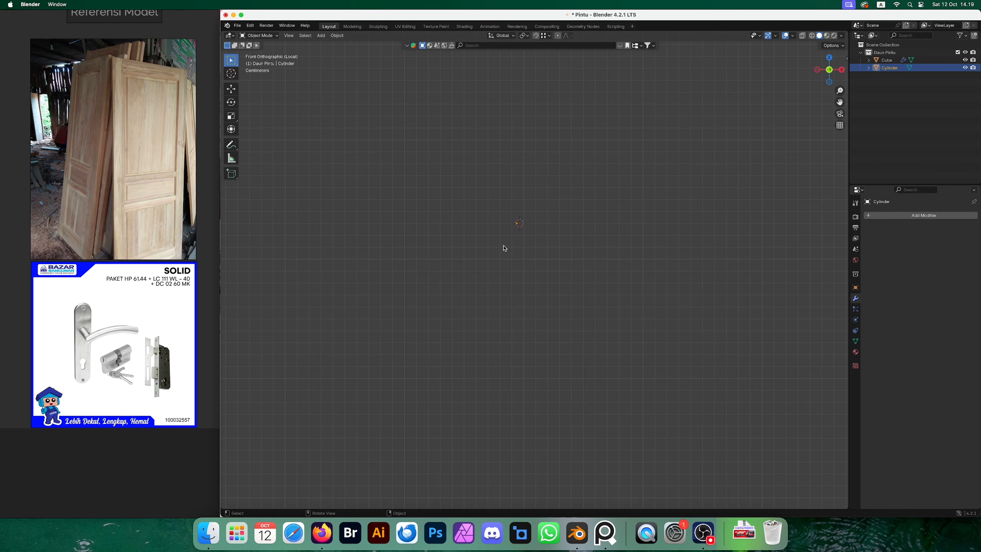
middle_drag(503, 247, 576, 259)
Extrude the half ring's two open end edges about 12.06 cm downward along Z from the front view.
key(Tab)
key(2)
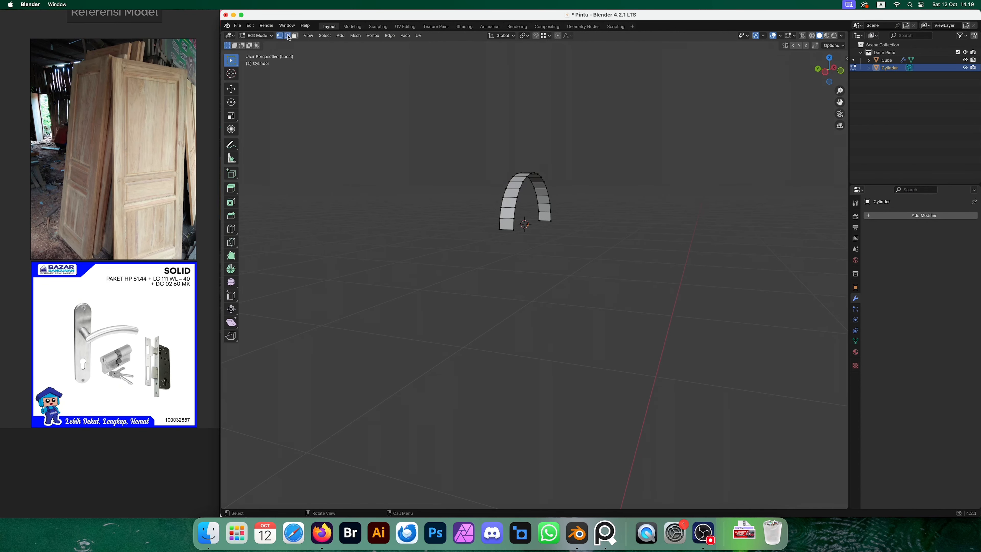
middle_drag(641, 279, 550, 220)
middle_drag(574, 306, 575, 246)
key(grave)
click(569, 298)
scroll(570, 303, down, 1)
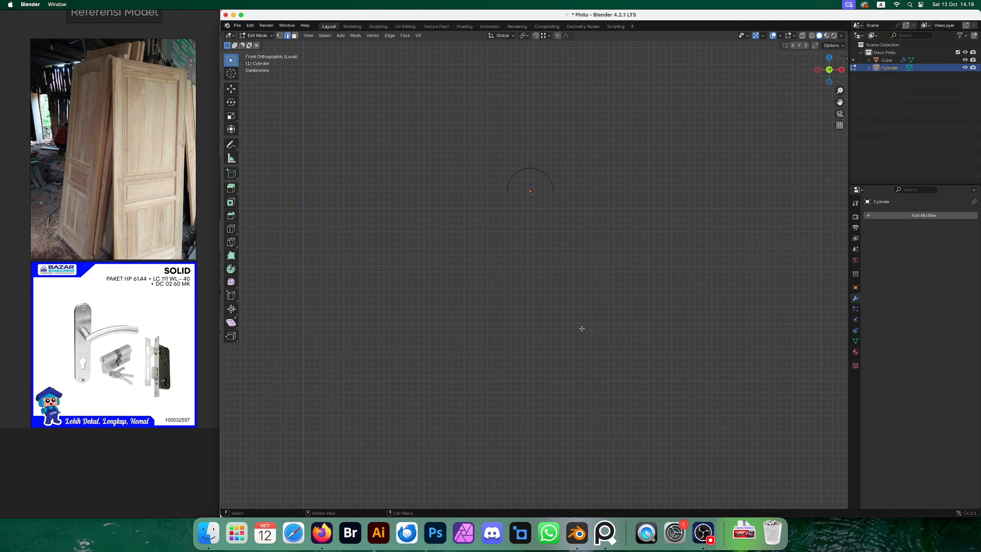
key(e)
key(z)
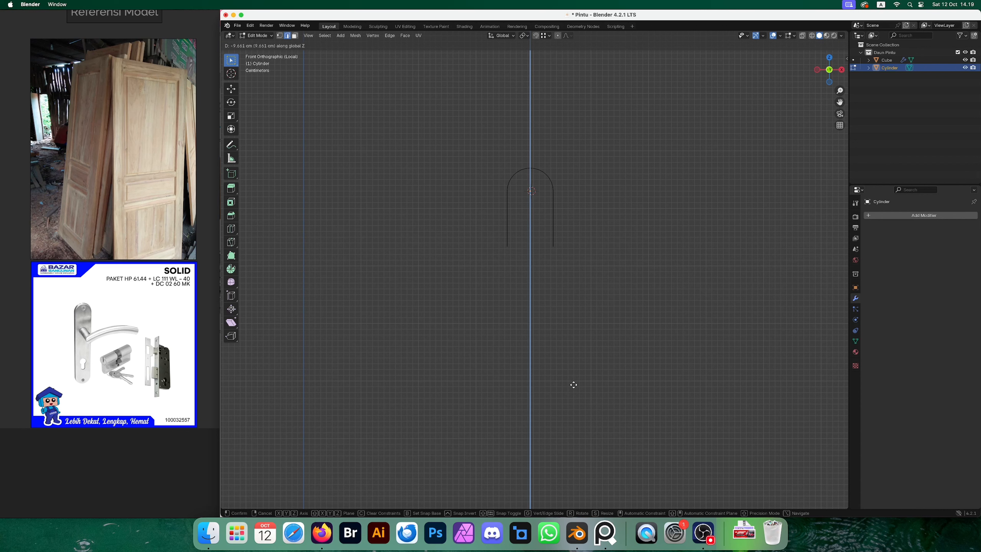
click(575, 398)
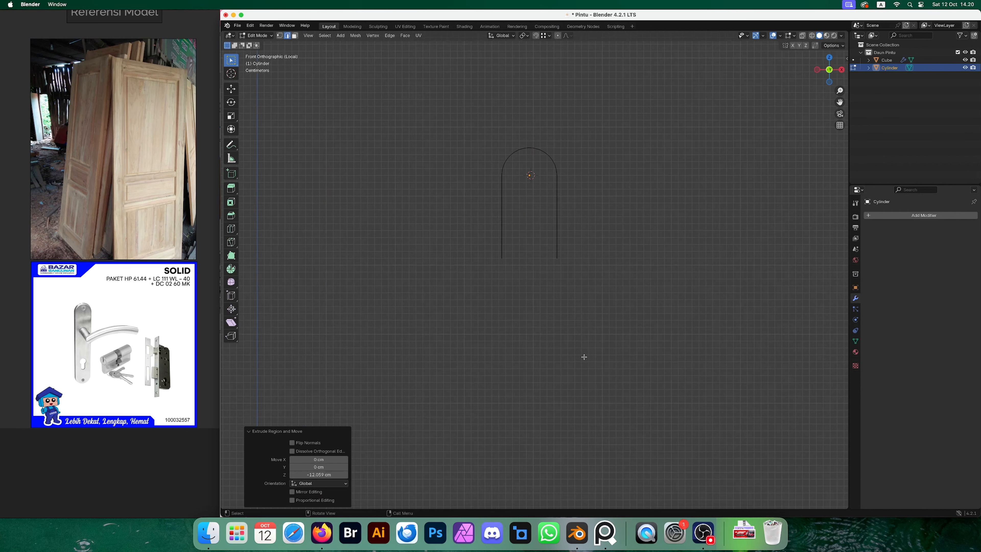
Return to Object Mode and add a Mirror modifier to the arch, using only the Z axis.
middle_drag(583, 355, 583, 307)
key(Tab)
click(881, 217)
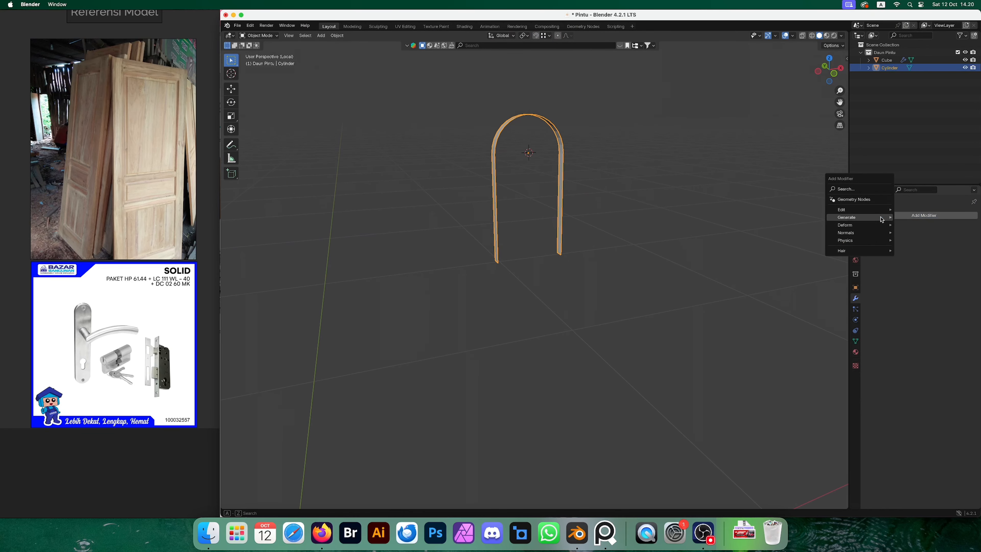
mouse_move(882, 219)
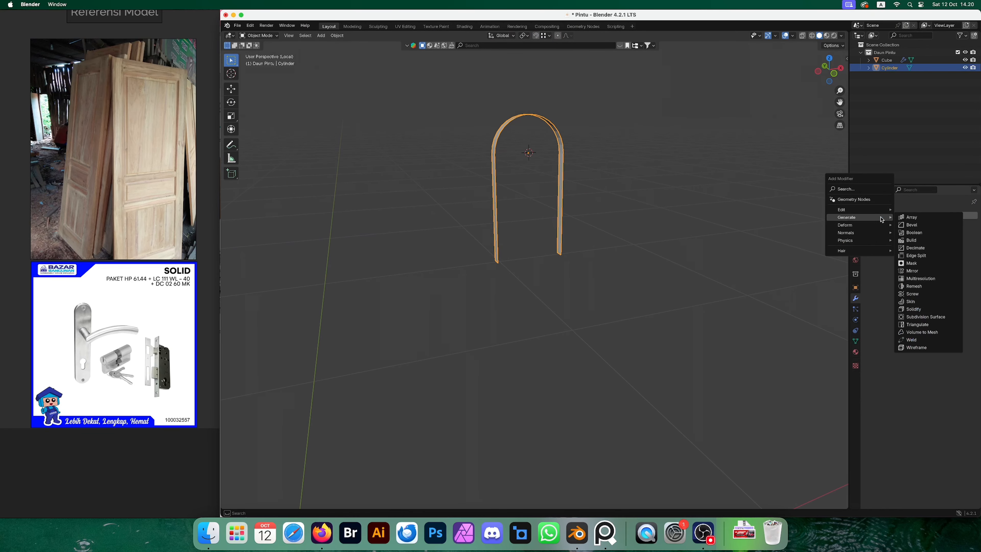
click(911, 271)
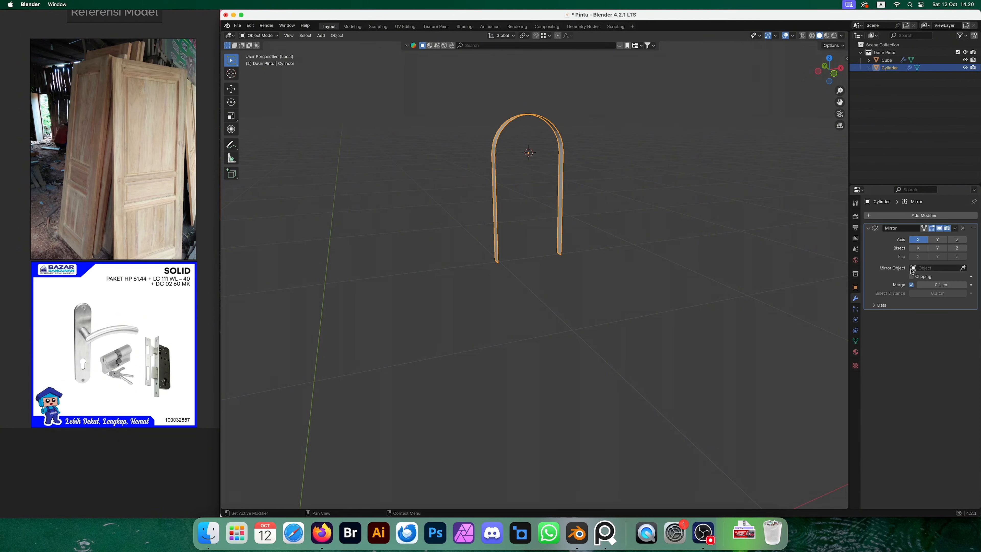
click(924, 241)
Apply the arch's rotation and scale.
middle_drag(657, 251, 598, 217)
key(ctrl+a)
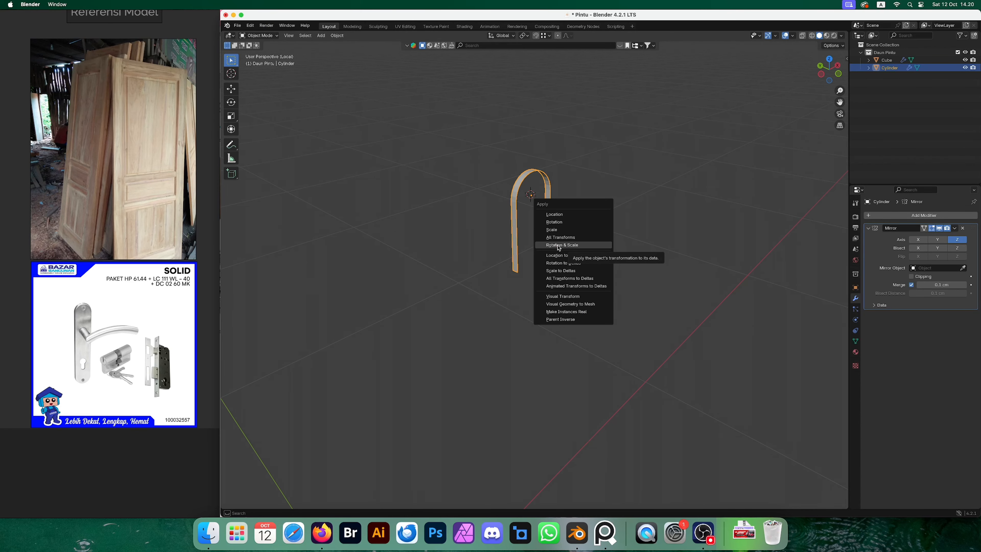
click(567, 246)
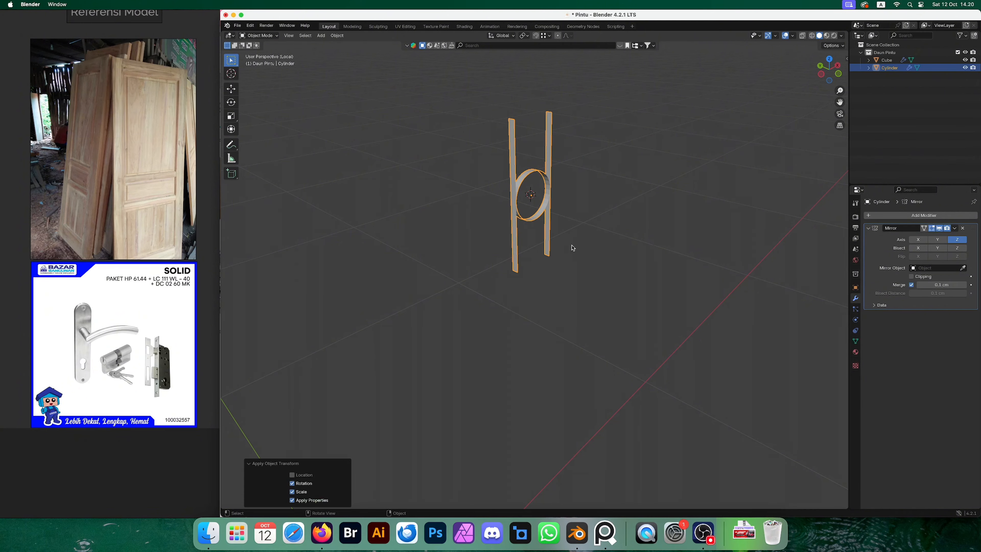
middle_drag(571, 247, 539, 202)
click(600, 270)
click(531, 248)
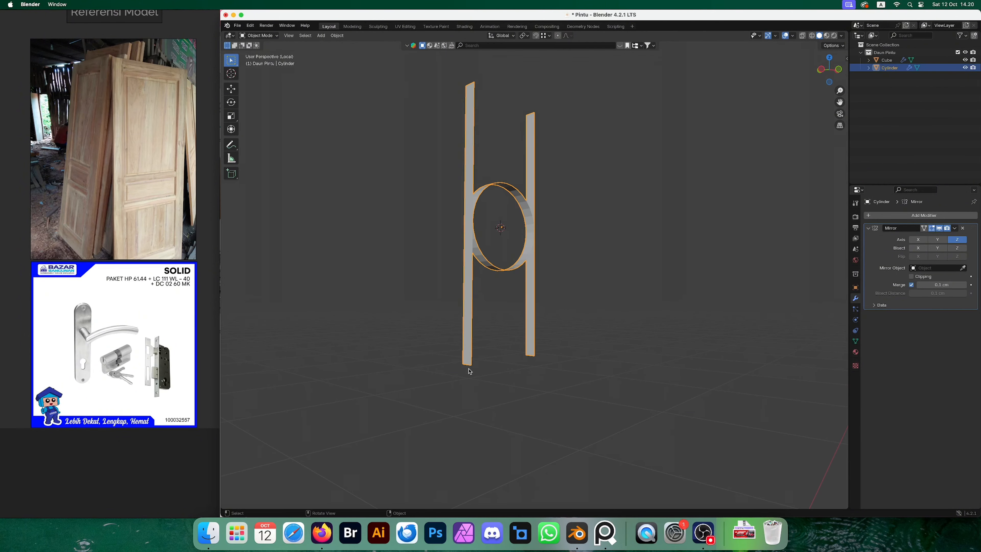
click(554, 154)
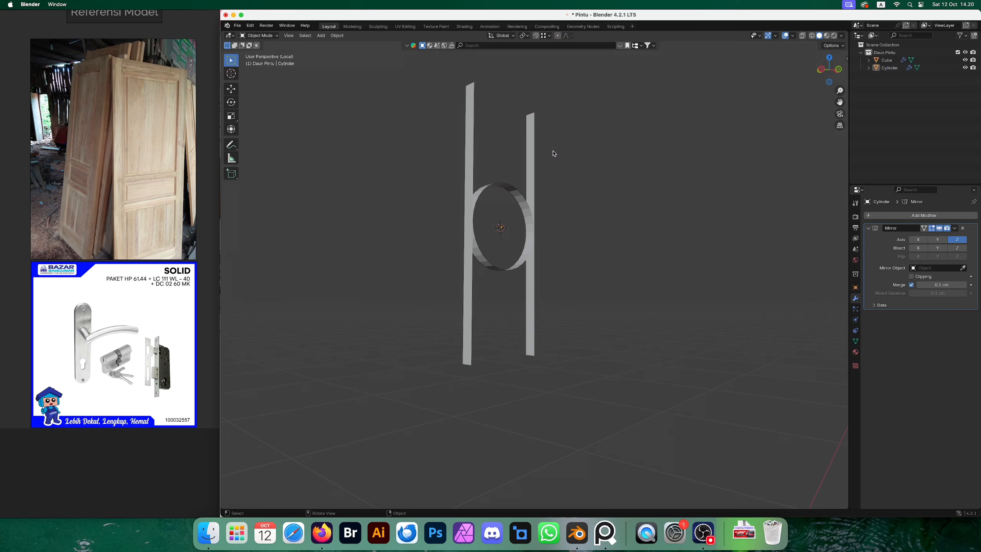
click(536, 153)
middle_drag(555, 147, 600, 213)
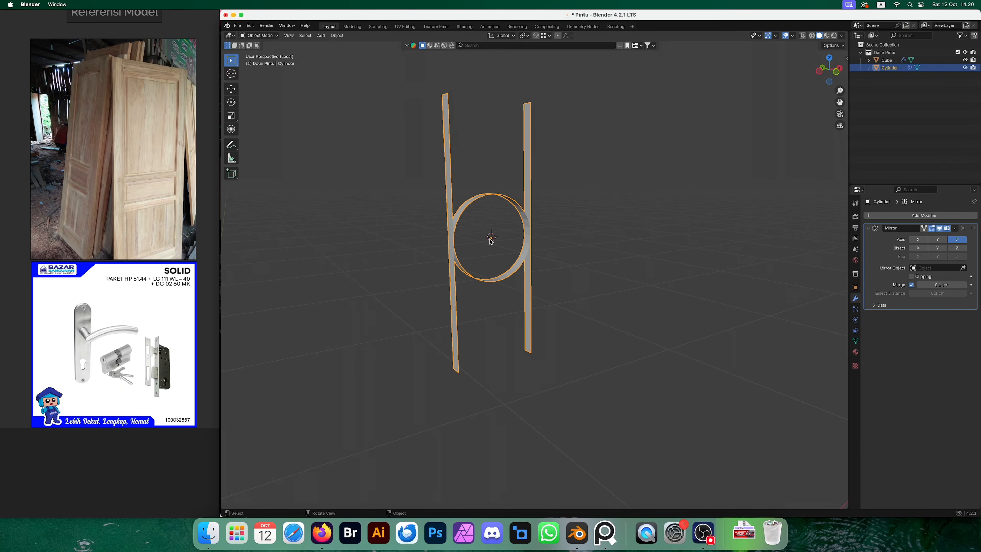
Snap the 3D cursor to the selected bottom edges of the arch in Edit Mode.
middle_drag(491, 241, 545, 251)
key(Tab)
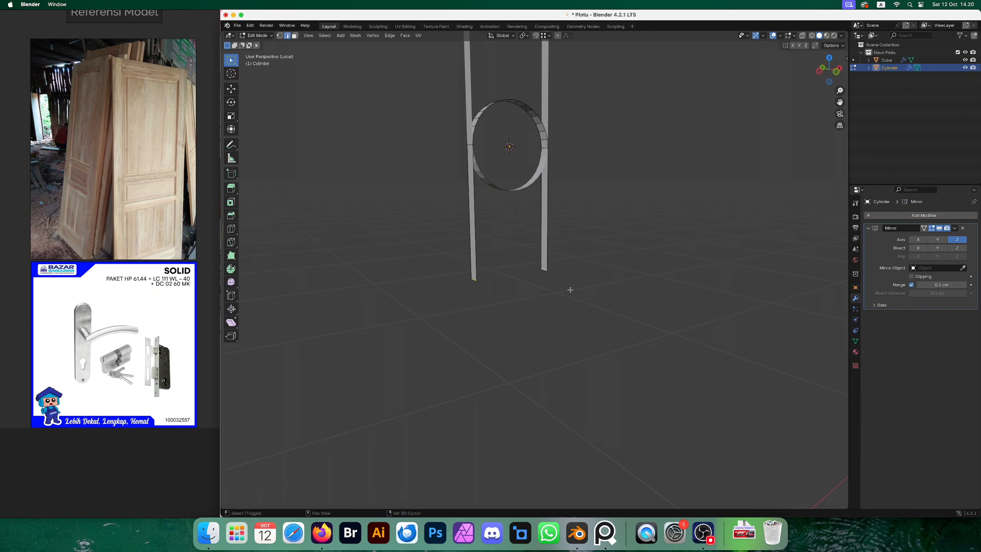
key(shift+s)
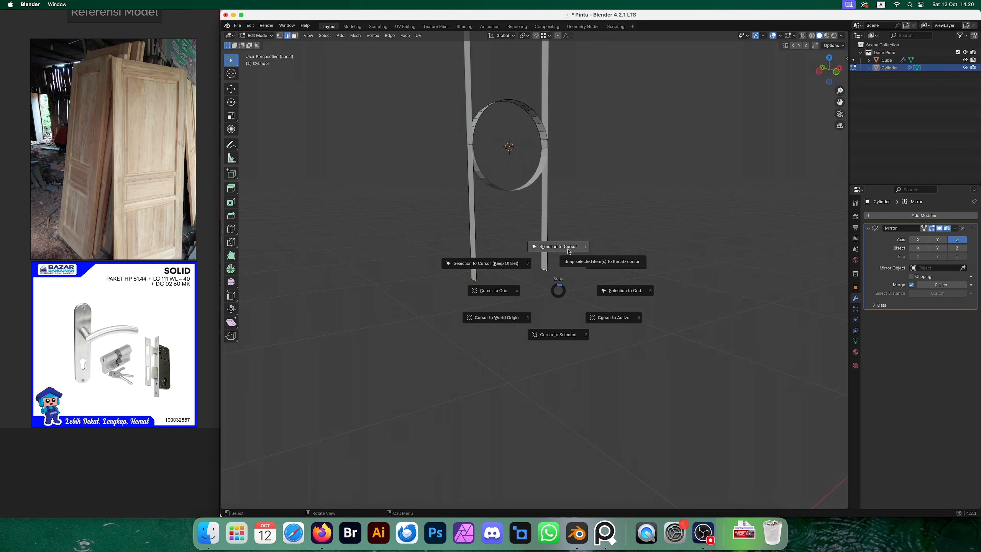
click(562, 341)
Return to Object Mode and set the arch's origin to the 3D cursor so the mirrored halves meet.
key(Tab)
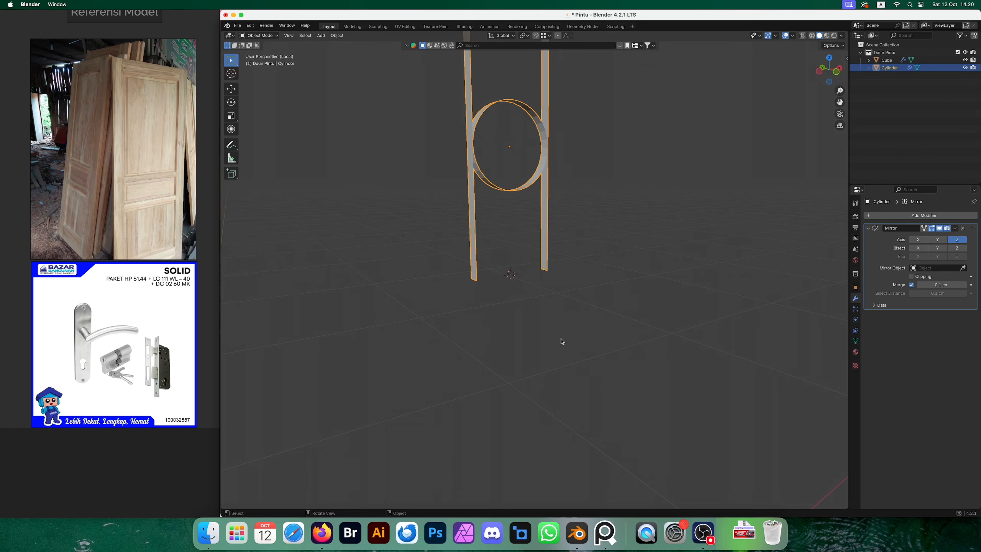
click(340, 39)
mouse_move(349, 52)
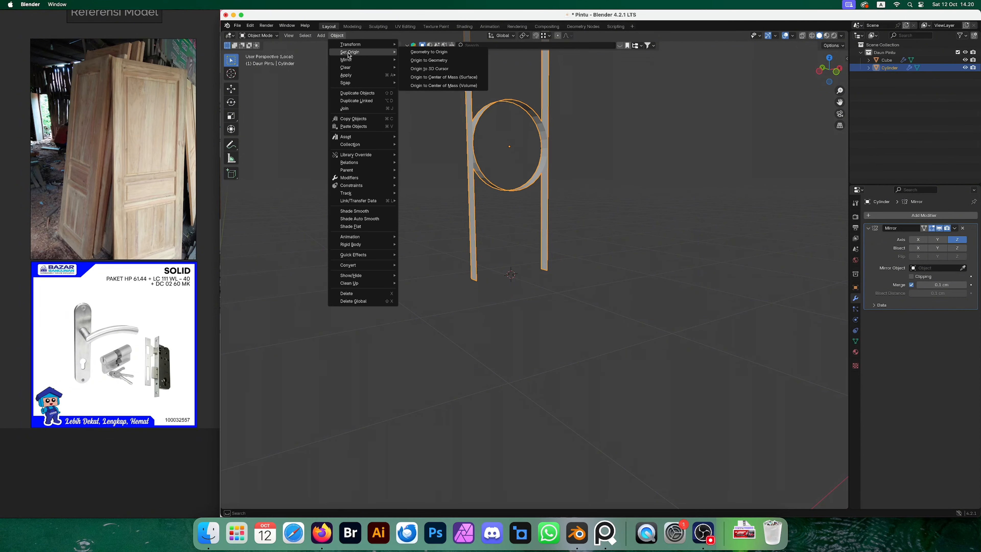
click(435, 69)
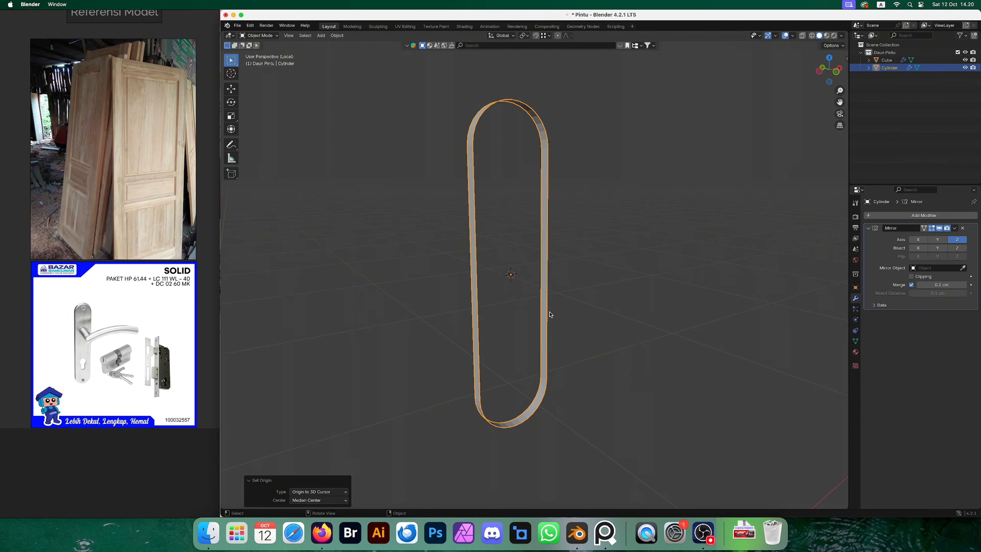
Apply the Mirror modifier on the rounded backplate outline and enter Edit Mode.
middle_drag(509, 277, 780, 256)
key(grave)
click(505, 265)
click(911, 276)
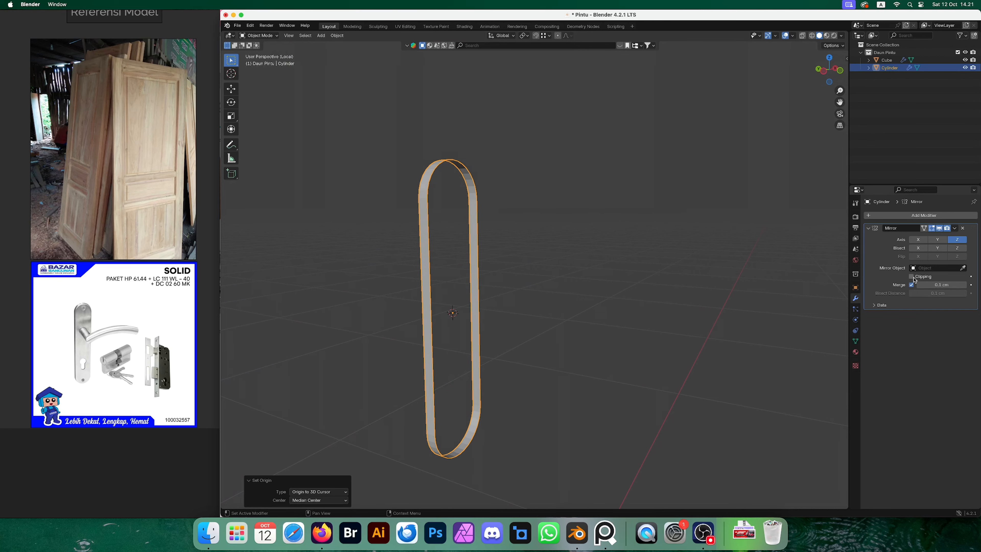
click(955, 228)
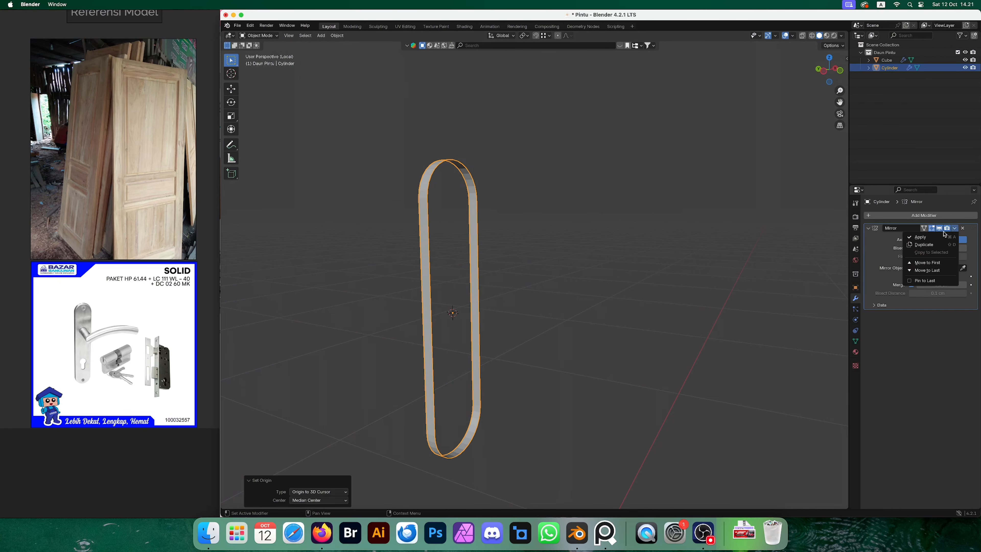
click(927, 263)
key(Tab)
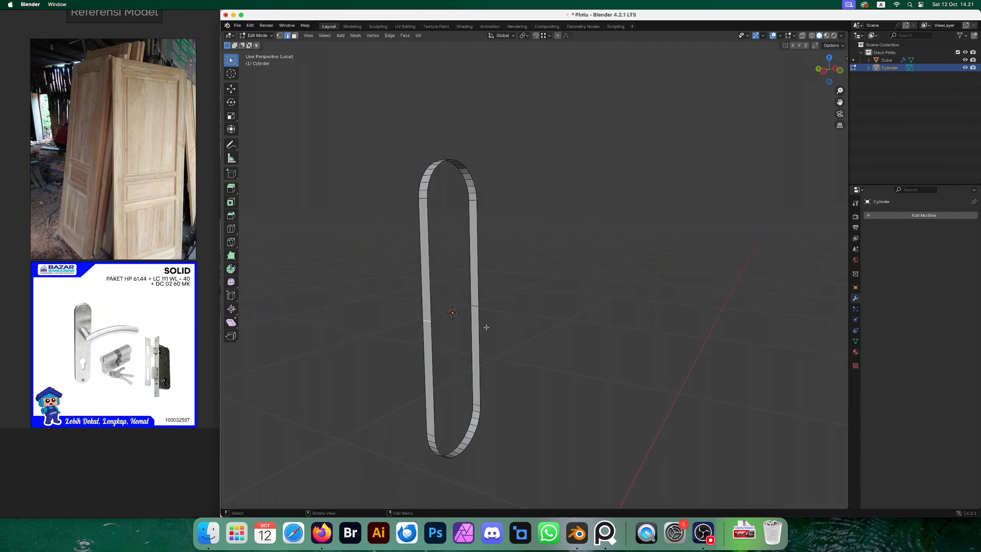
Dissolve the two selected edges at mid-height where the mirrored halves meet.
middle_drag(562, 304, 552, 308)
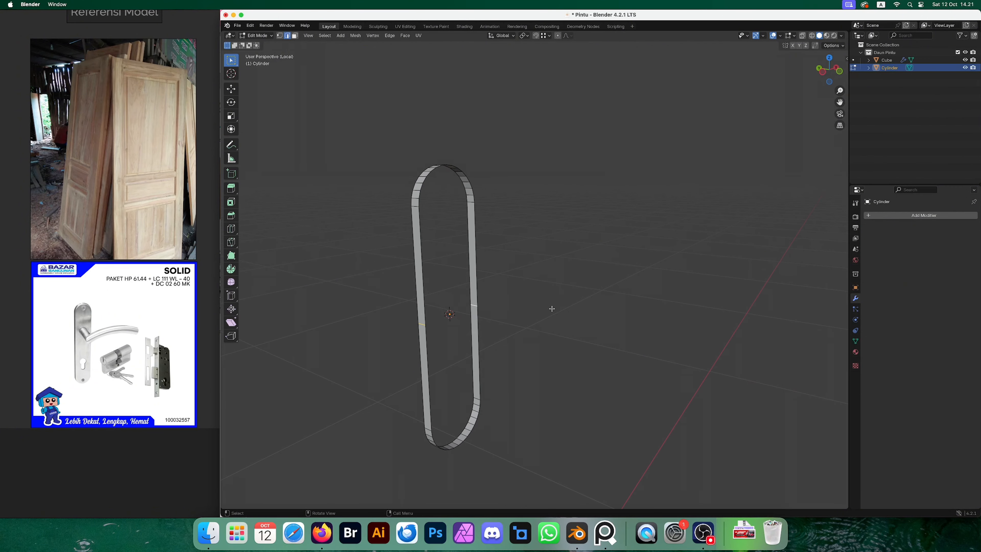
key(x)
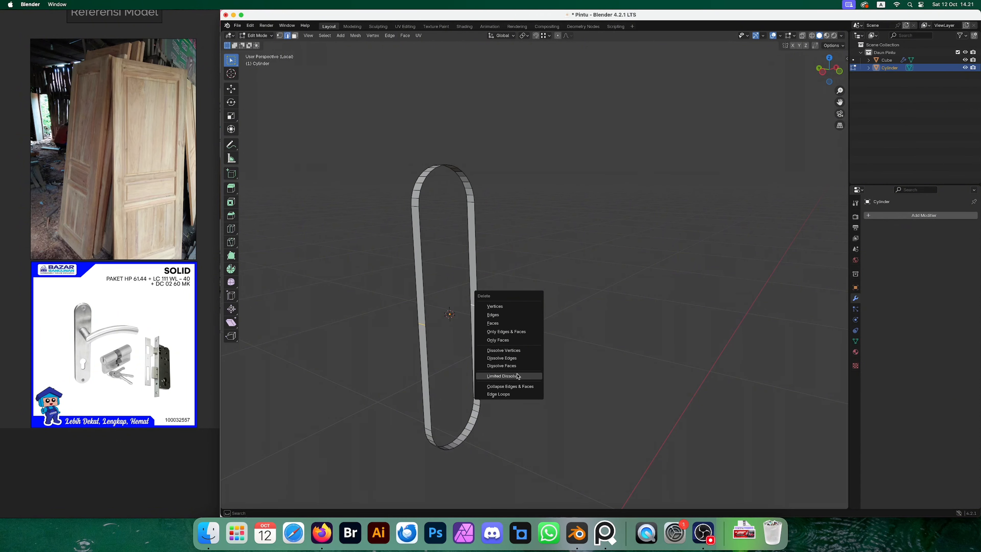
click(510, 358)
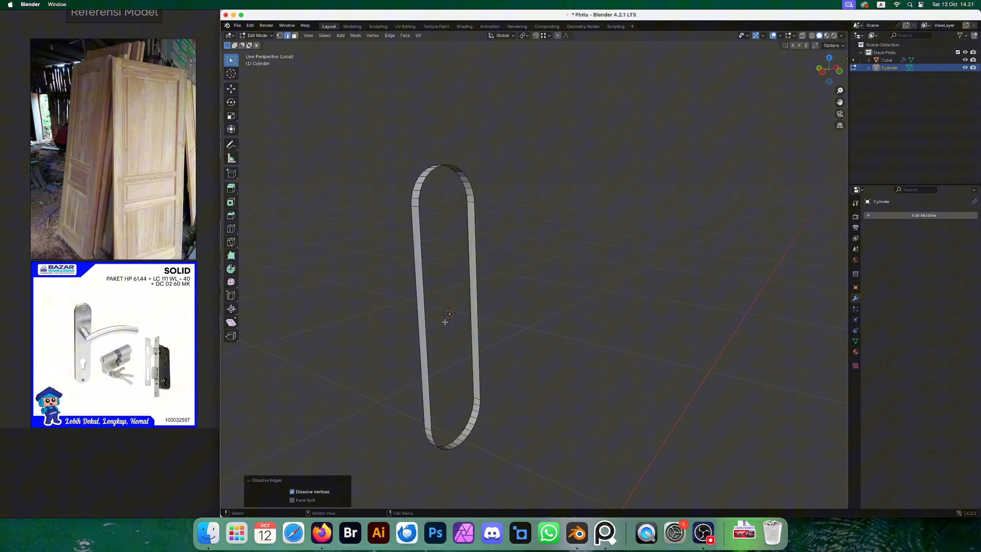
middle_drag(445, 322, 437, 331)
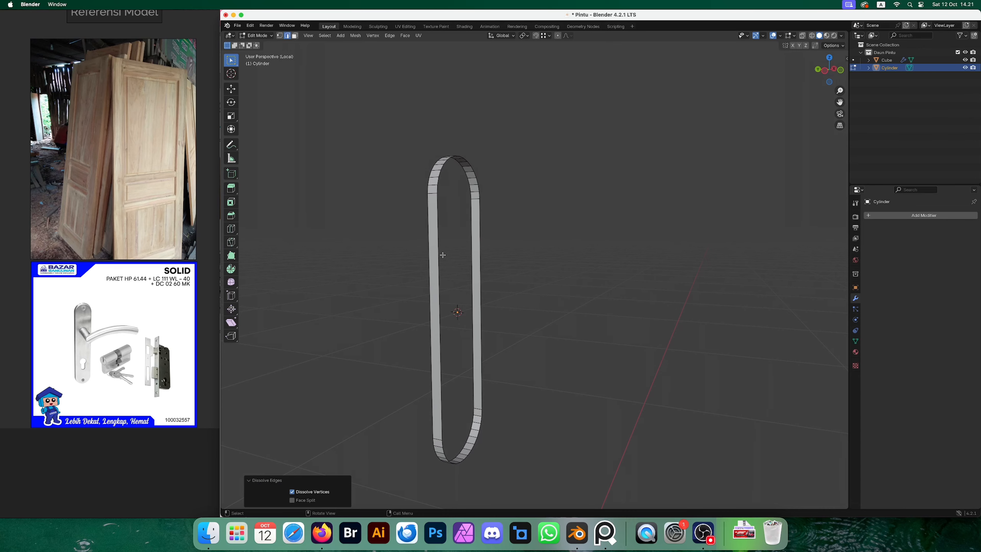
Try to remove the two mid-height seam edges with the Delete Edges option instead of dissolving them.
middle_drag(451, 322, 515, 307)
key(x)
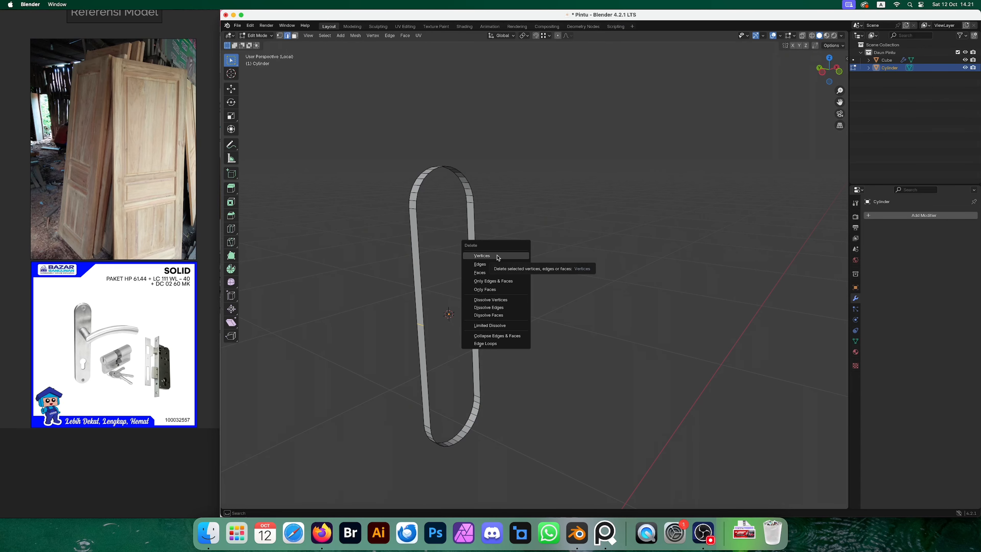
click(489, 265)
middle_drag(425, 342, 440, 317)
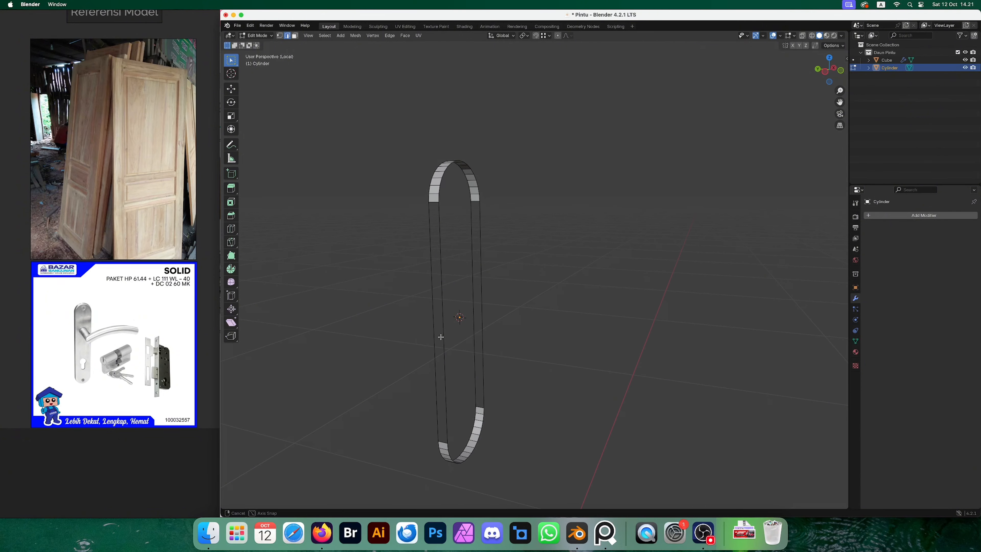
middle_drag(433, 371, 425, 353)
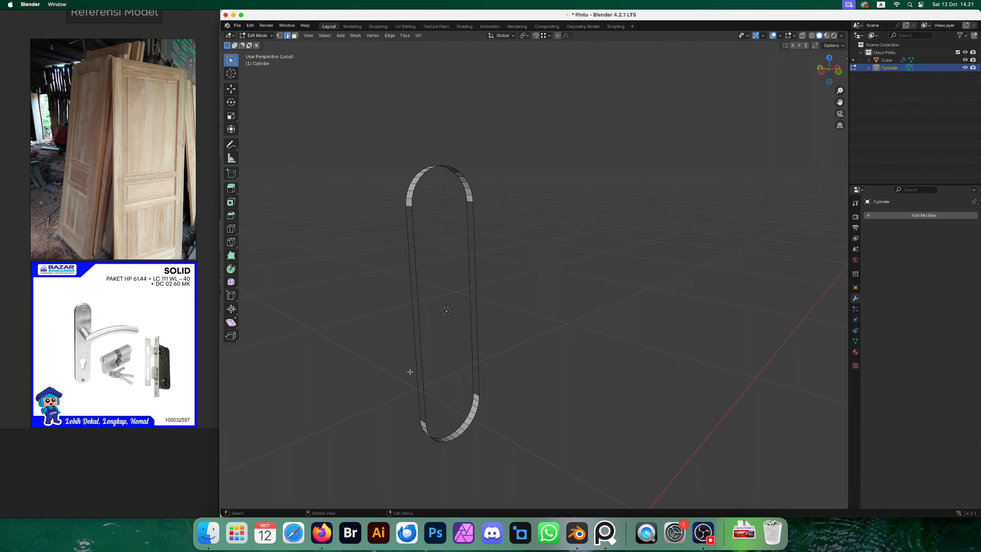
middle_drag(482, 324, 525, 311)
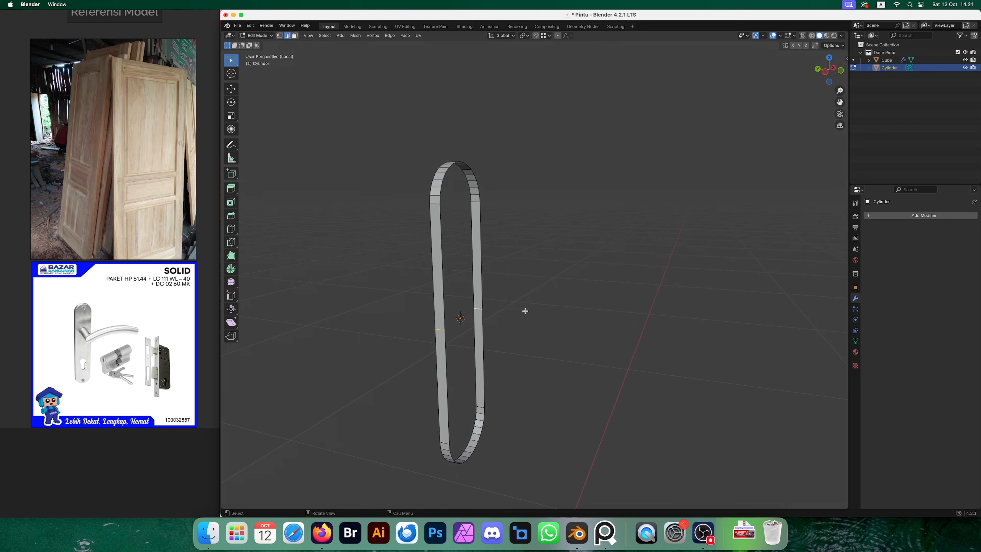
Remove the two mid-height seam edges of the outline with Dissolve Edges.
key(x)
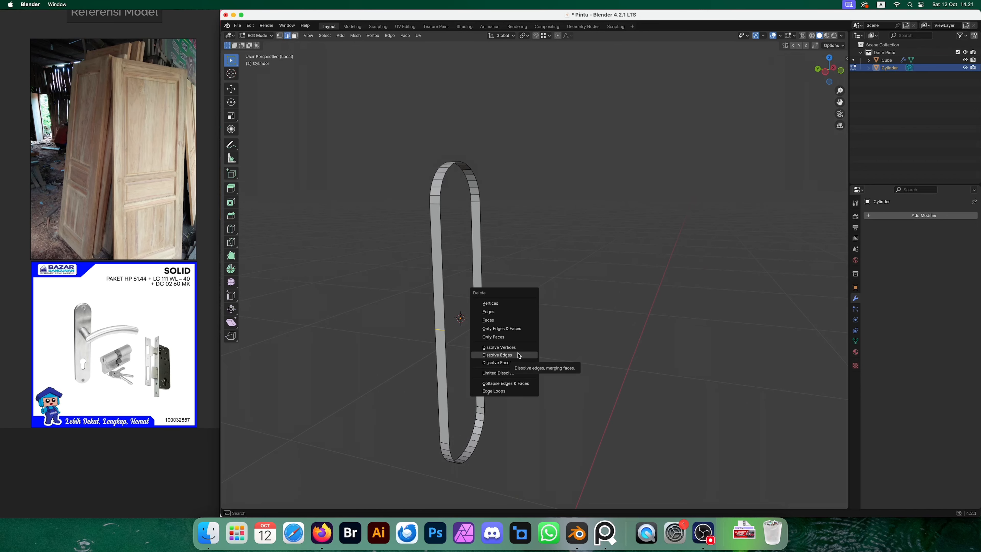
click(518, 355)
scroll(611, 338, left, 5)
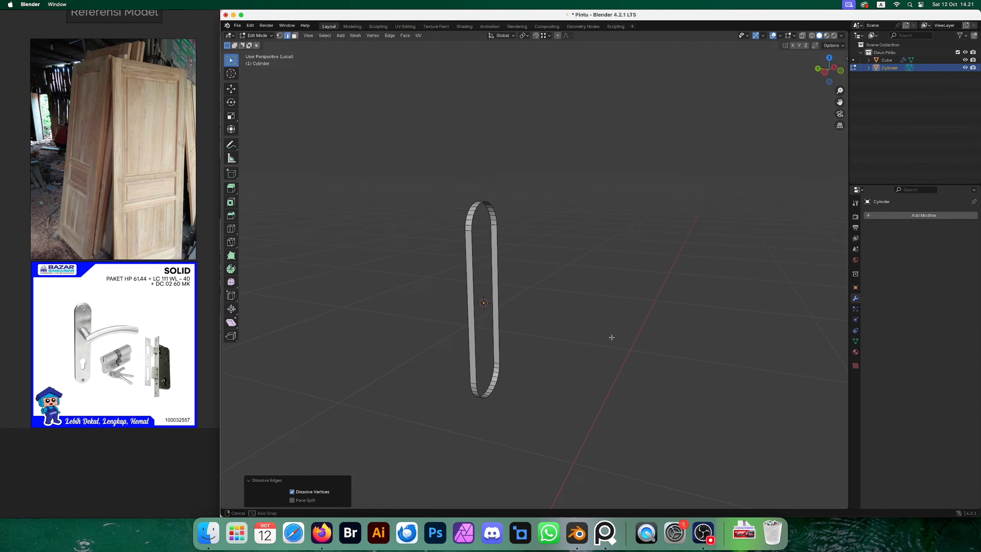
Select the outline's entire front edge loop and fill it with a face.
middle_drag(611, 337, 494, 256)
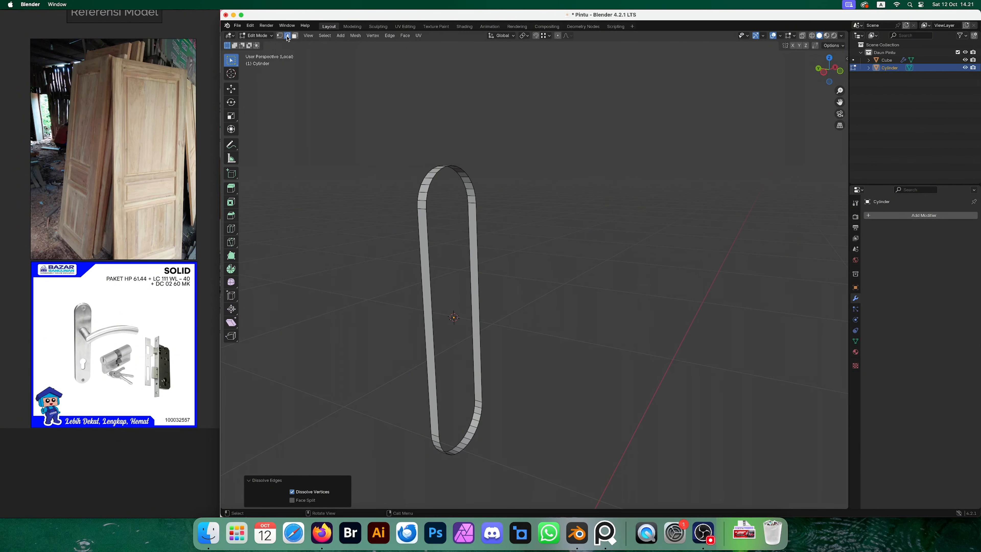
alt+click(426, 217)
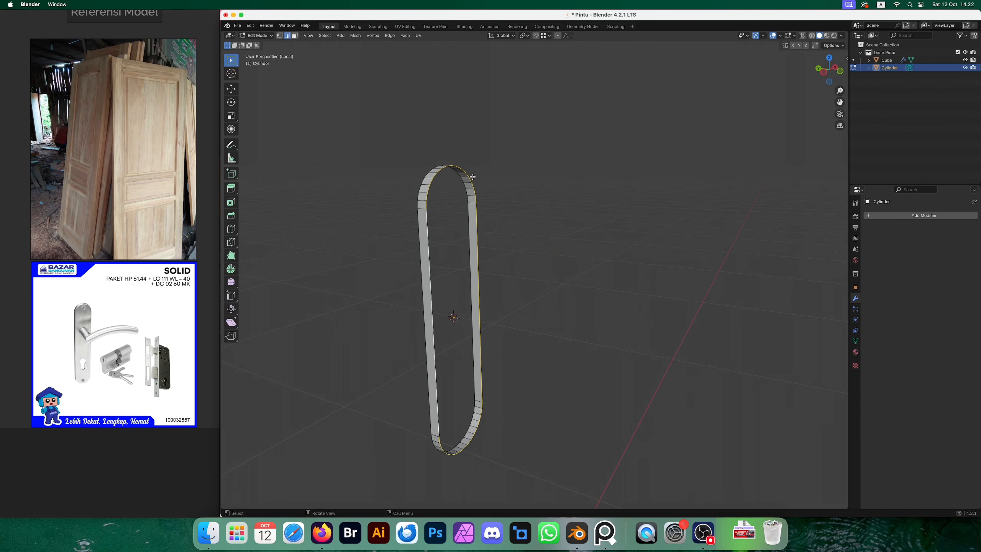
middle_drag(432, 281, 480, 330)
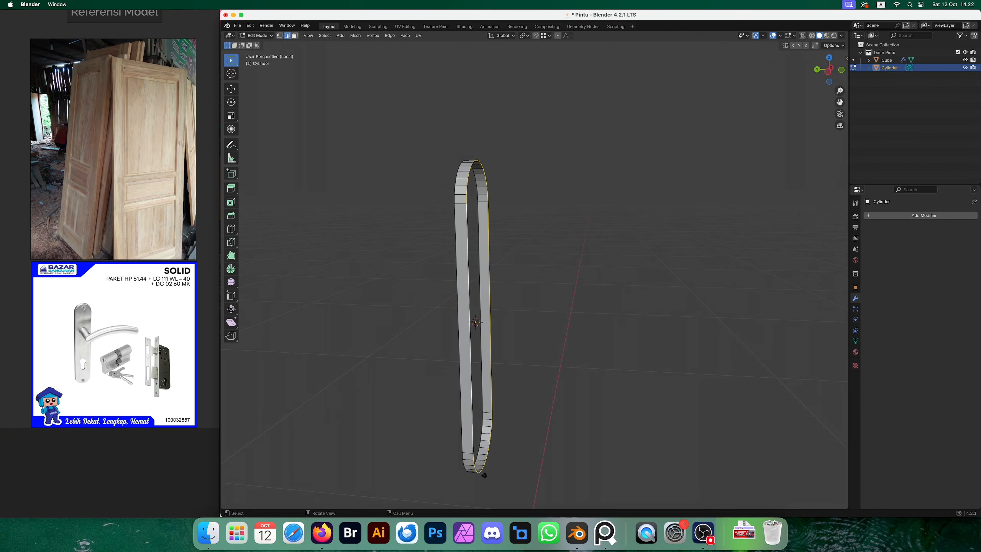
middle_drag(484, 475, 526, 333)
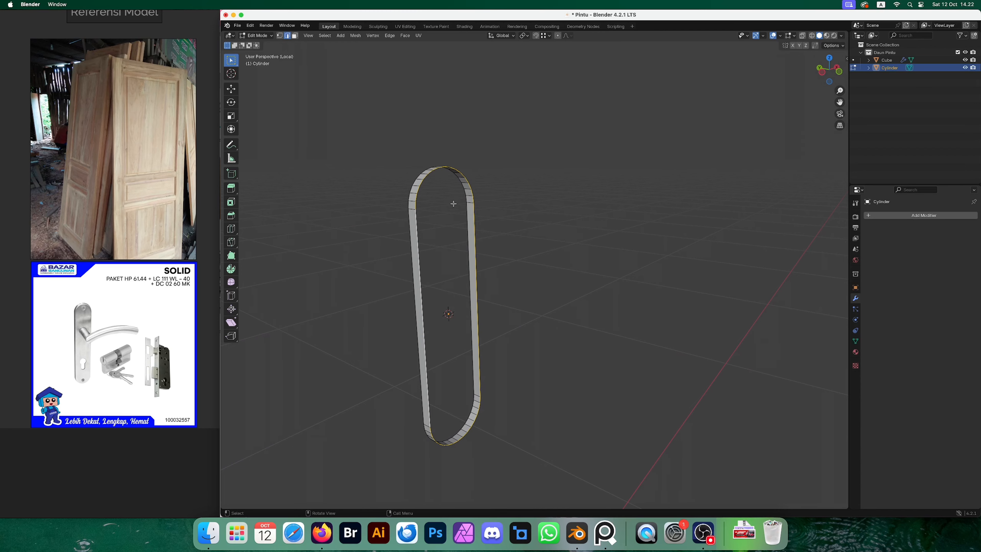
key(f)
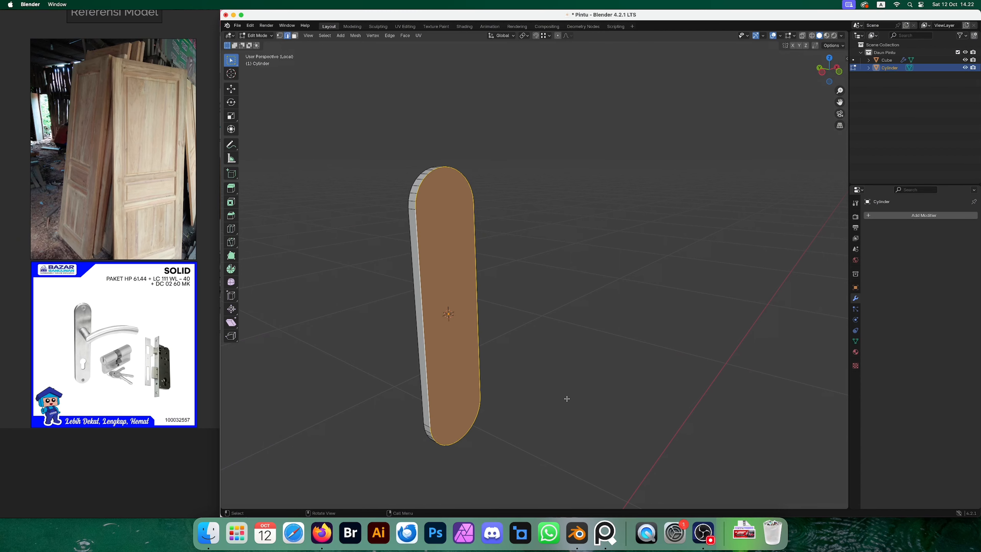
Return to Object Mode, exit local view and compare the backplate on the door with the handle reference from the front.
key(Tab)
middle_drag(563, 387, 647, 361)
key(slash)
click(621, 353)
scroll(621, 353, up, 5)
scroll(641, 367, down, 5)
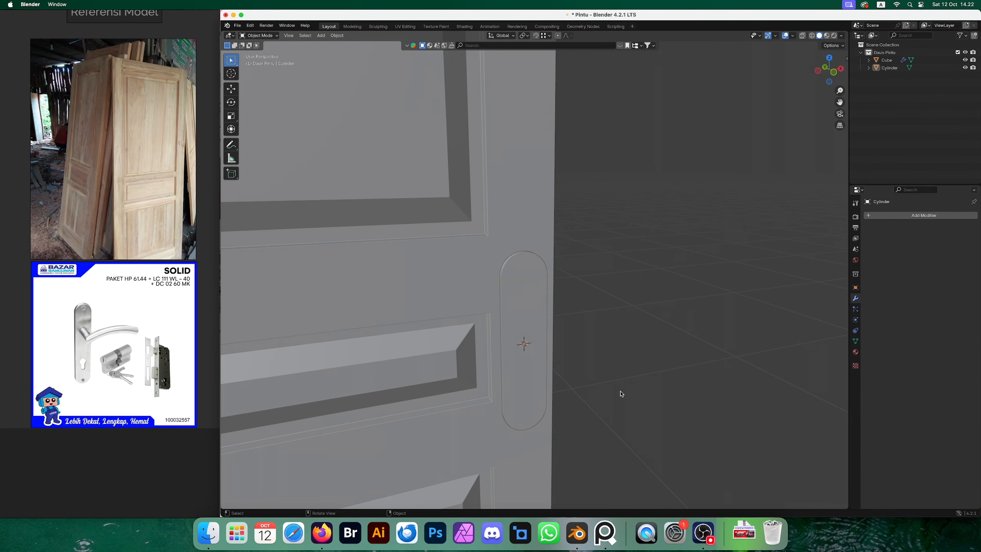
middle_drag(622, 394, 580, 384)
key(grave)
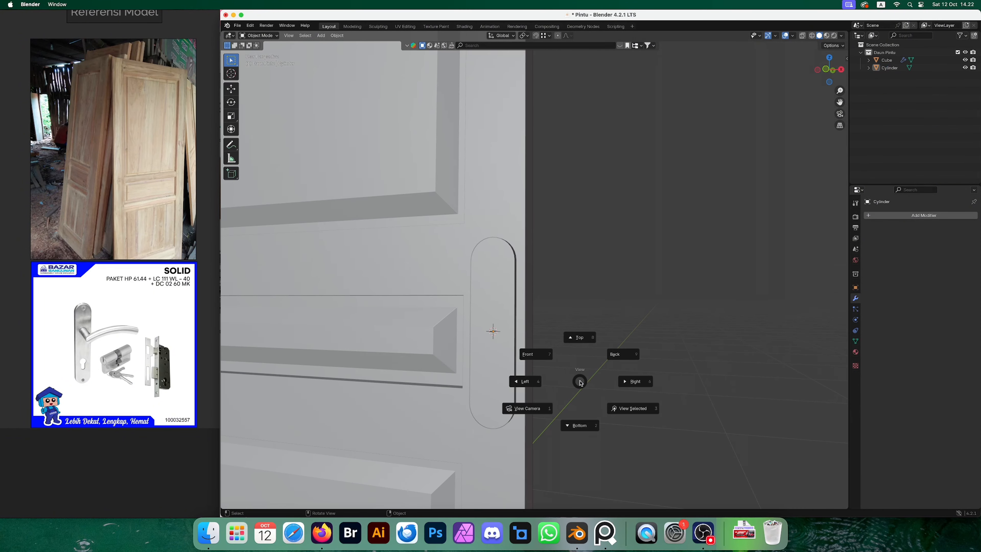
click(536, 354)
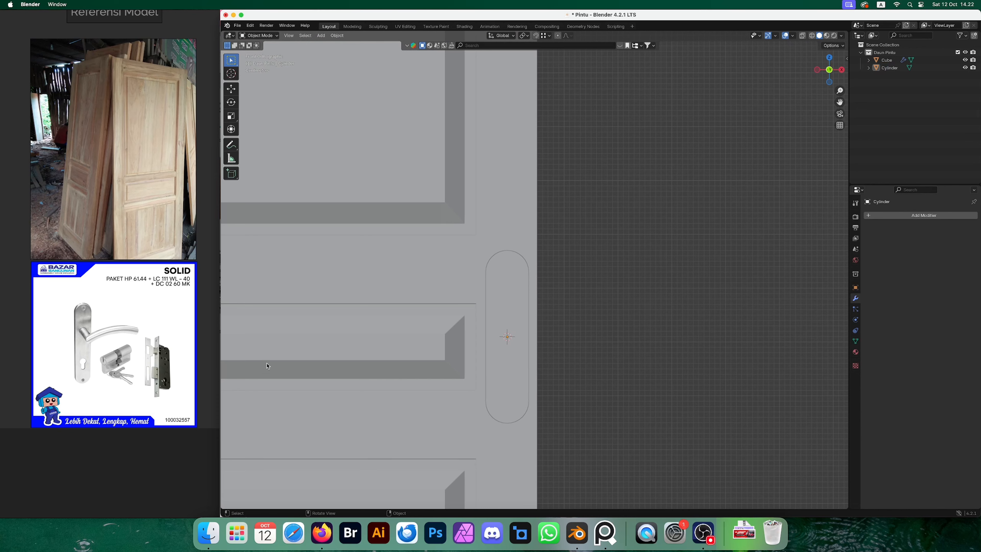
scroll(103, 360, up, 8)
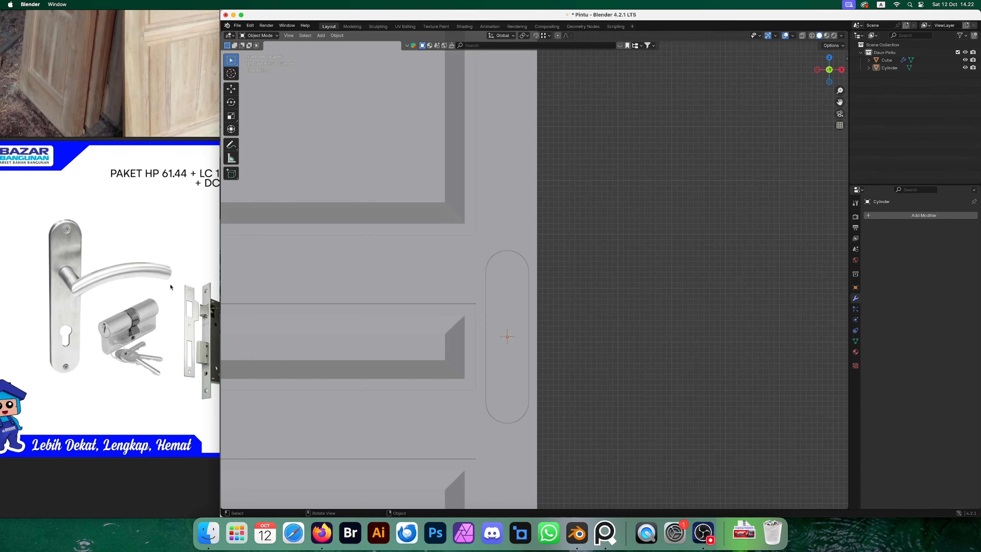
Select the backplate and scale it uniformly to about 0.829 in the front view.
middle_drag(508, 307, 551, 320)
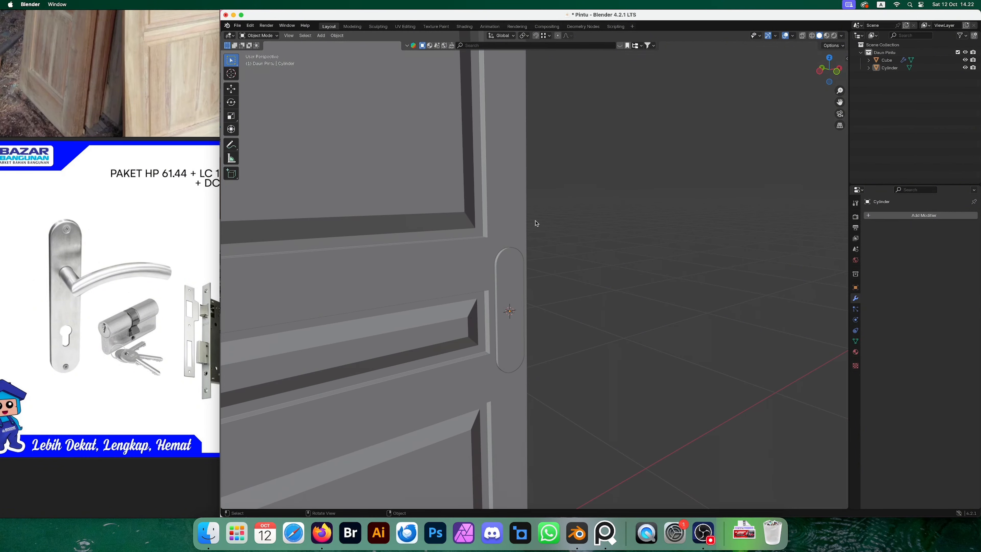
scroll(611, 331, down, 4)
mouse_move(610, 331)
middle_down()
mouse_move(525, 339)
mouse_move(615, 334)
mouse_move(572, 319)
mouse_move(602, 320)
middle_up()
click(520, 266)
middle_drag(569, 296, 613, 317)
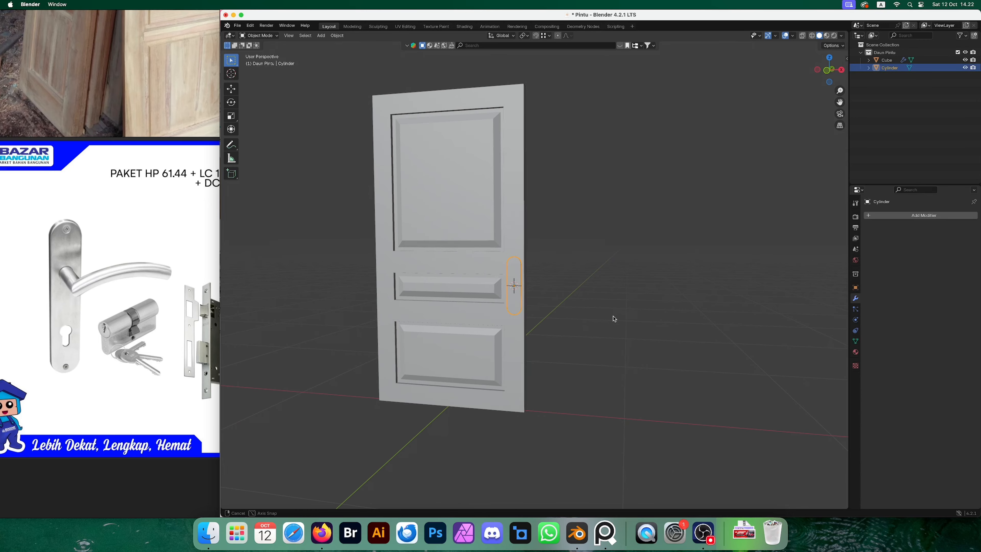
key(grave)
click(580, 293)
scroll(571, 309, up, 2)
scroll(570, 309, up, 2)
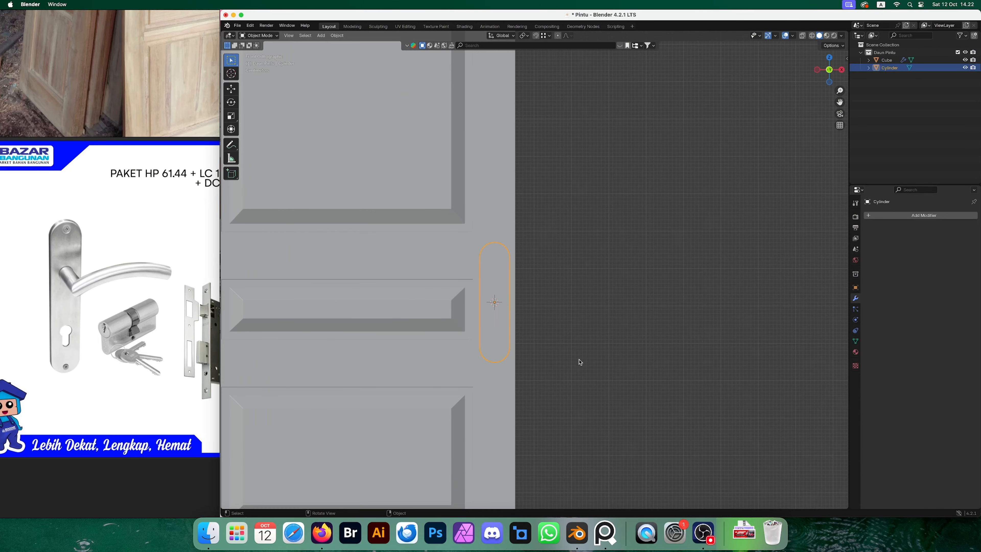
scroll(580, 361, down, 3)
key(s)
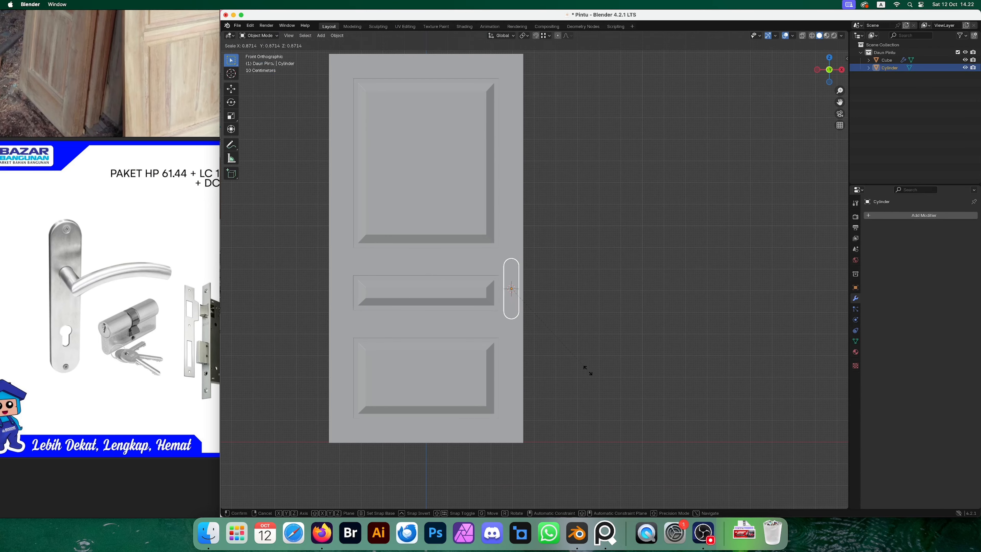
click(583, 365)
Move the backplate up about 7.97 cm along the Z axis.
key(g)
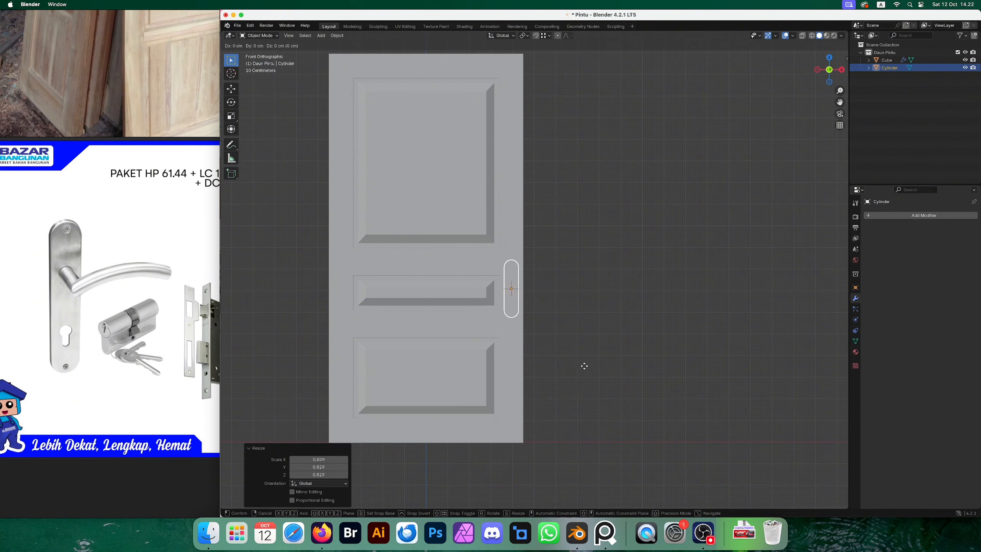
key(z)
click(585, 352)
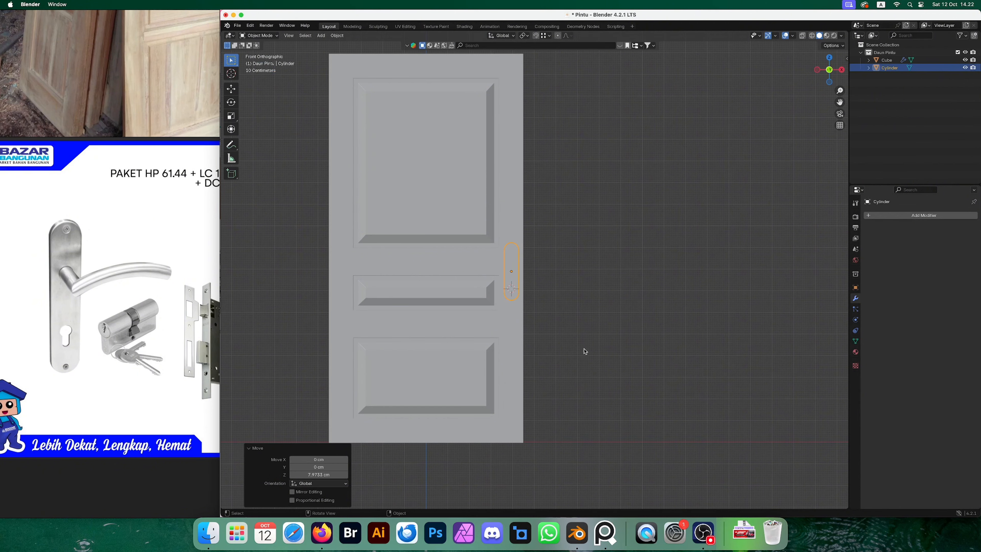
Shorten the backplate in wireframe Edit Mode by moving its lower rounded end's vertices up about 4.27 cm along Z.
scroll(586, 353, up, 6)
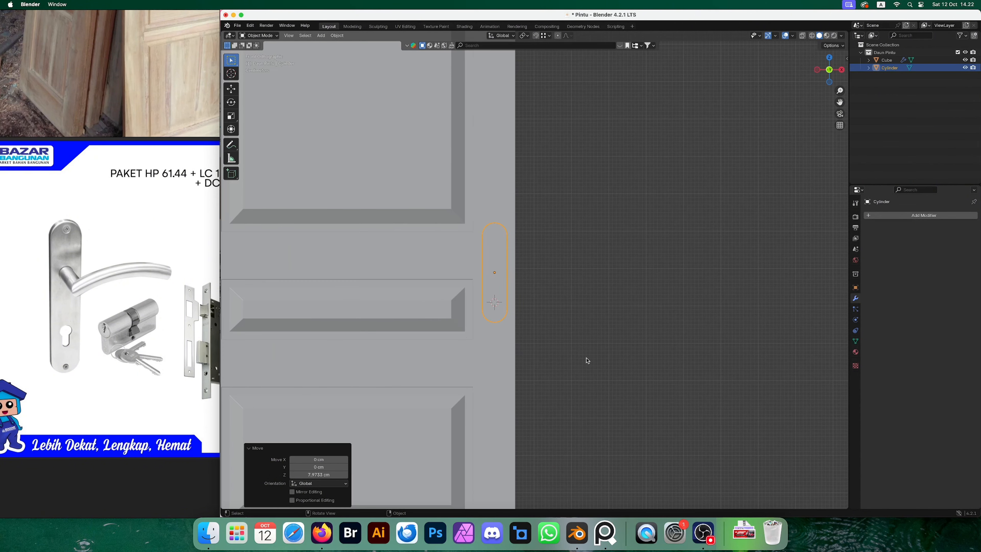
key(Tab)
key(z)
click(529, 362)
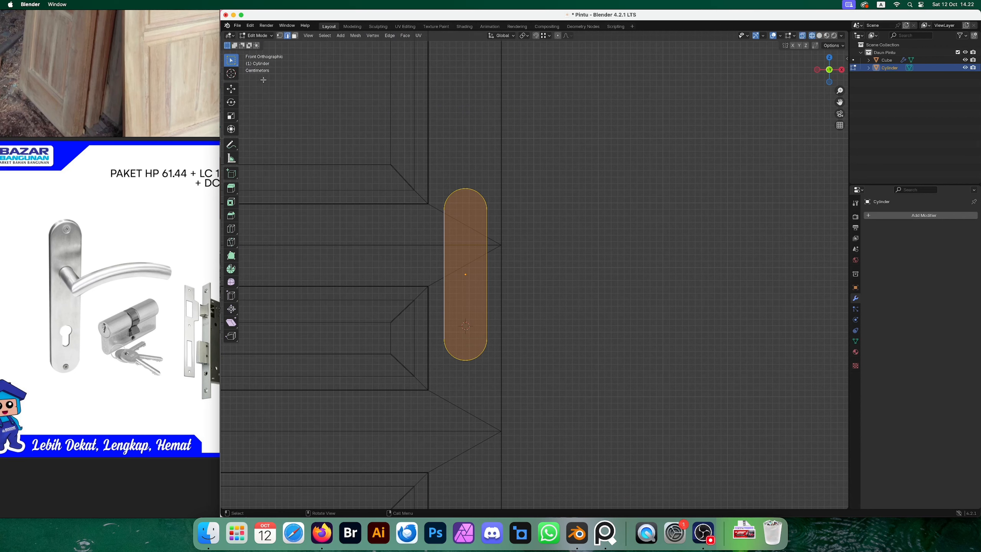
click(280, 36)
click(697, 357)
drag(394, 400, 542, 320)
key(g)
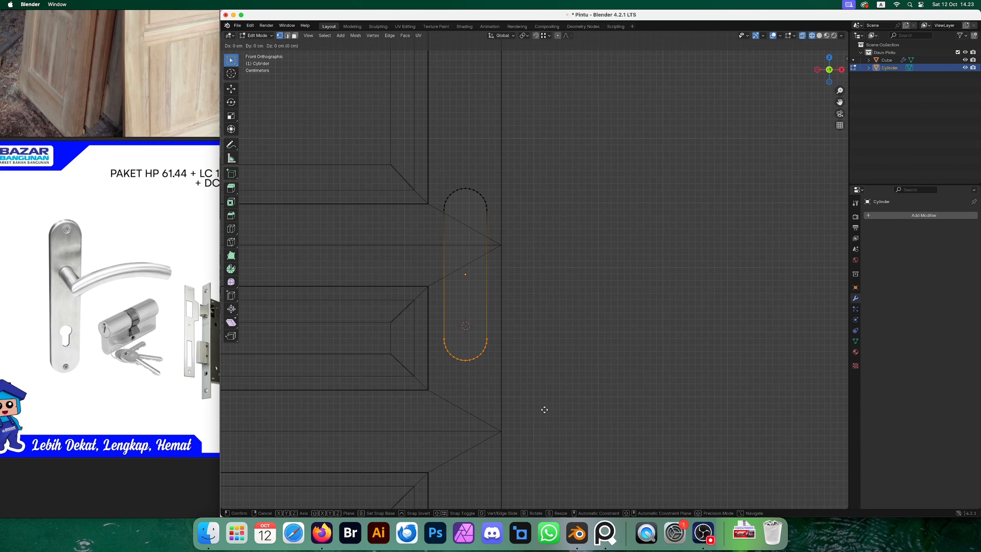
key(z)
click(541, 382)
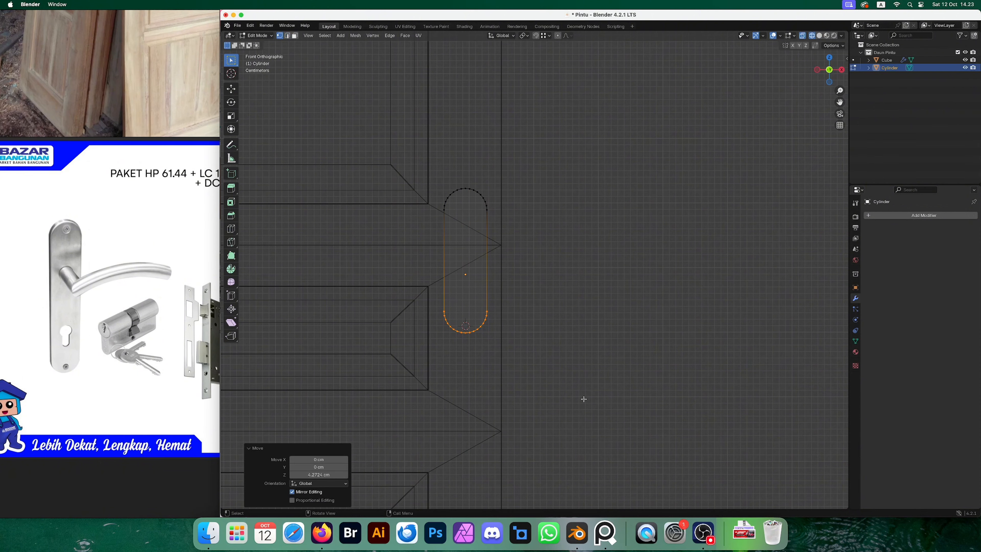
Return to Object Mode, scale the backplate uniformly to about 0.865 and switch the viewport back to solid shading.
key(Tab)
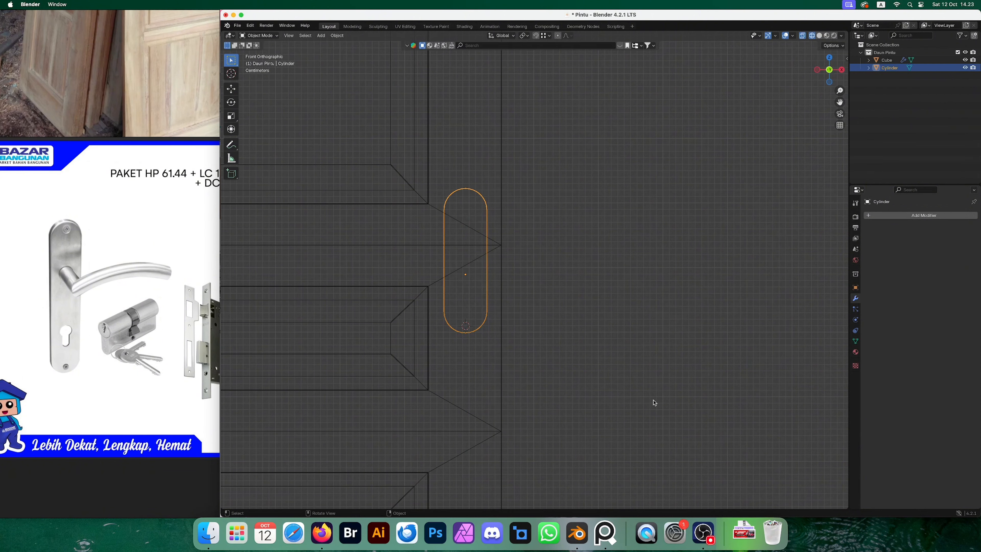
key(s)
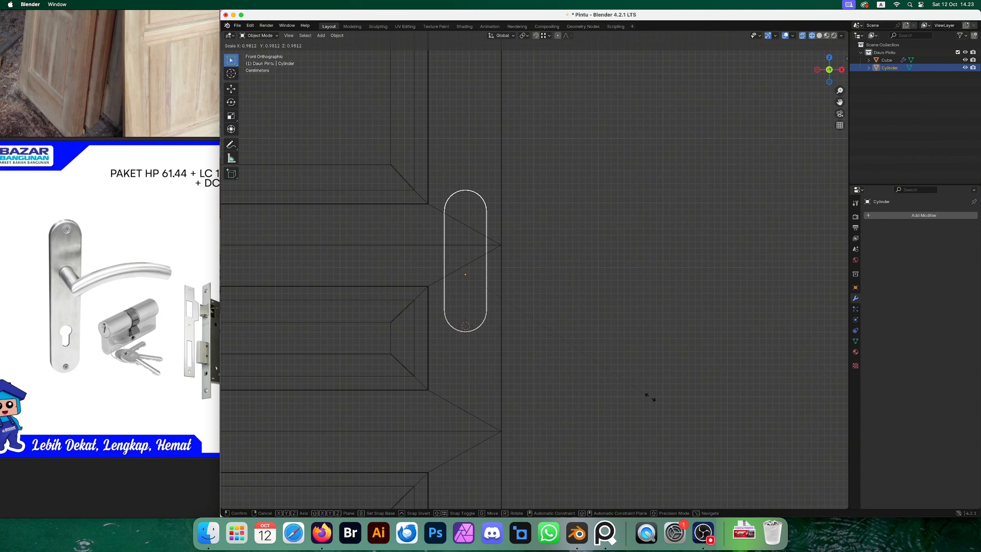
click(630, 380)
middle_drag(628, 381, 650, 393)
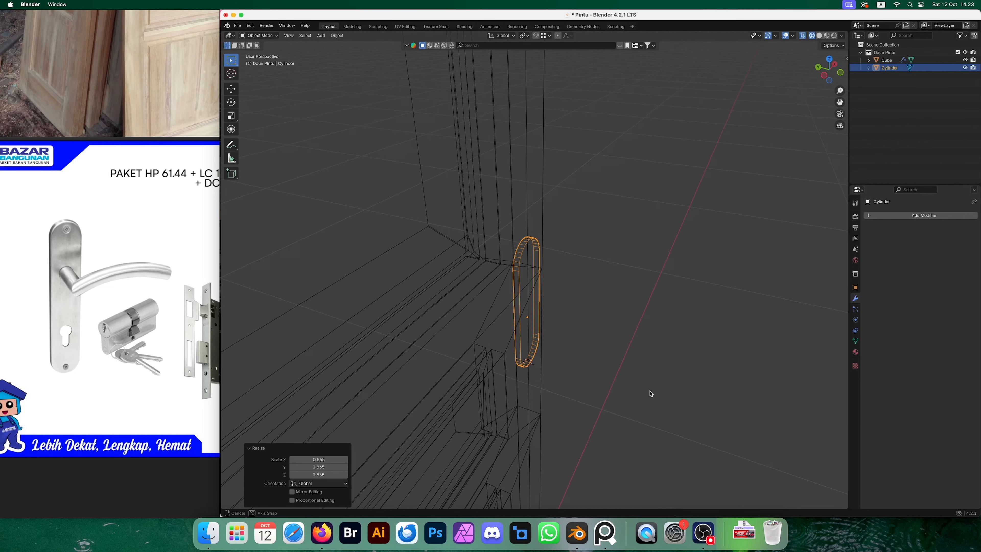
middle_drag(609, 324, 516, 227)
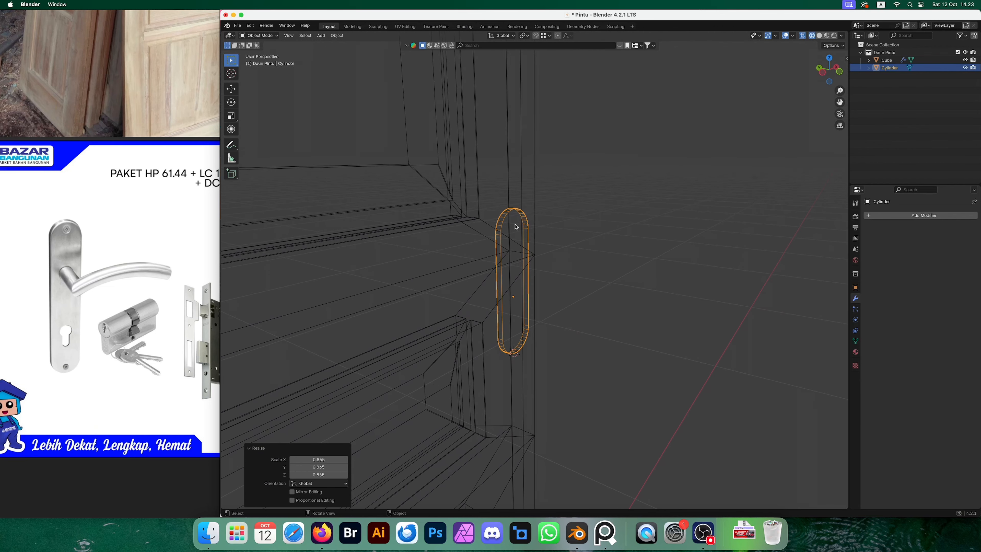
key(z)
click(476, 237)
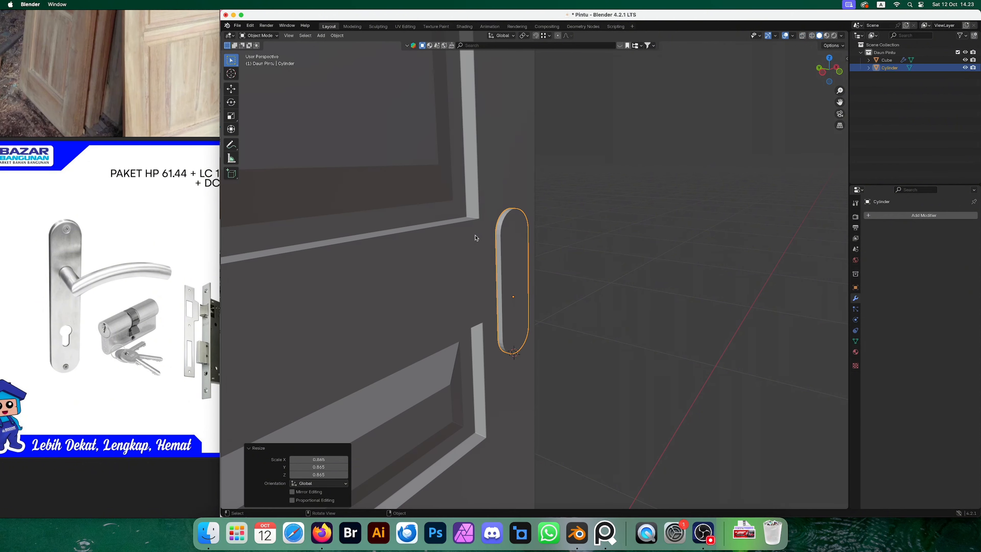
middle_drag(511, 234, 502, 163)
Set the backplate's origin to its geometry.
click(337, 36)
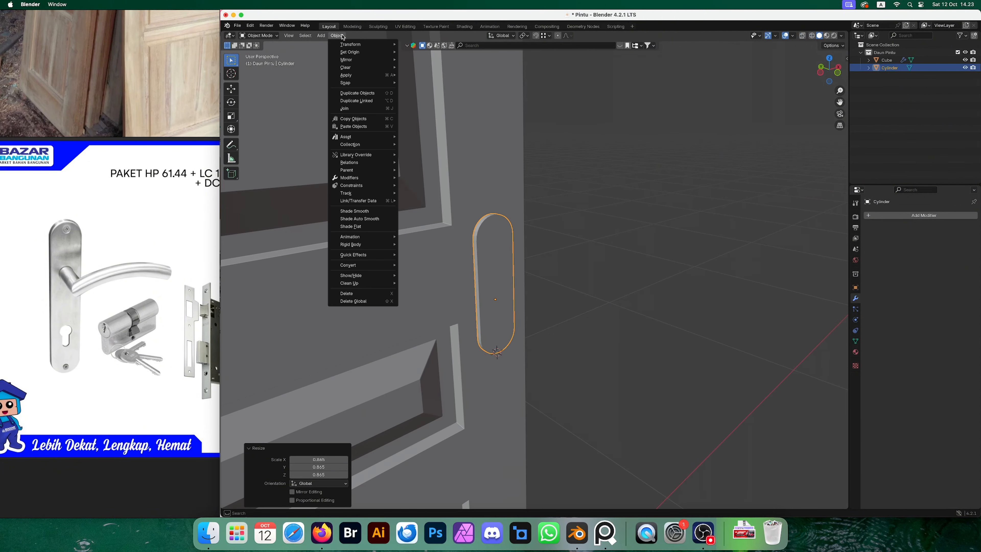
mouse_move(363, 52)
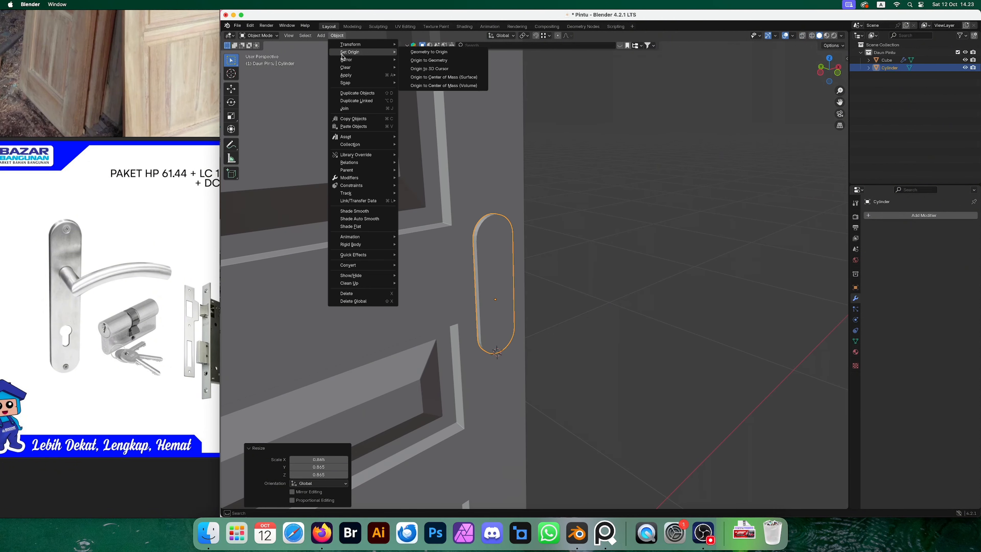
click(445, 62)
Snap the 3D cursor to the selected backplate's origin in the front view.
mouse_move(578, 256)
middle_down()
mouse_move(589, 258)
mouse_move(558, 274)
mouse_move(592, 247)
middle_up()
scroll(592, 248, up, 5)
key(grave)
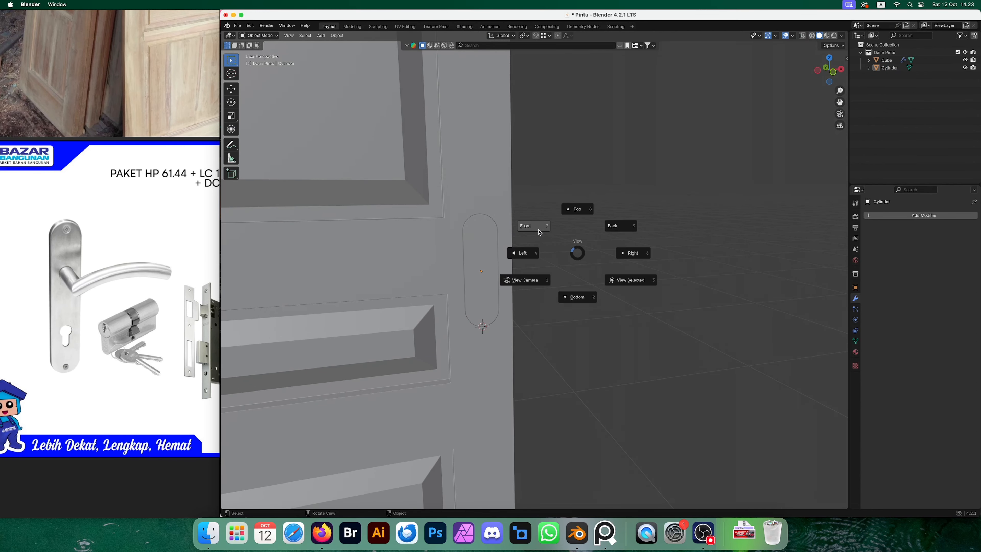
click(533, 228)
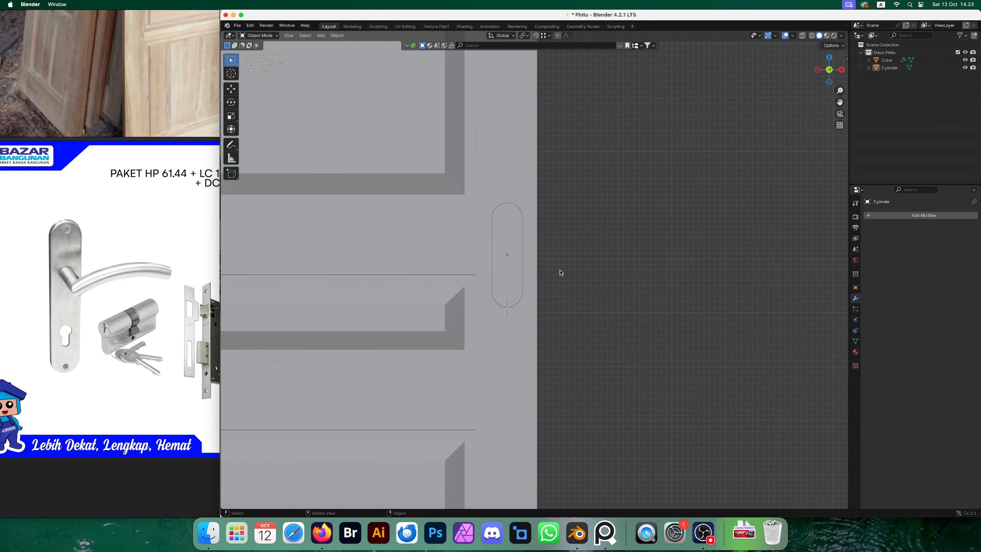
click(519, 234)
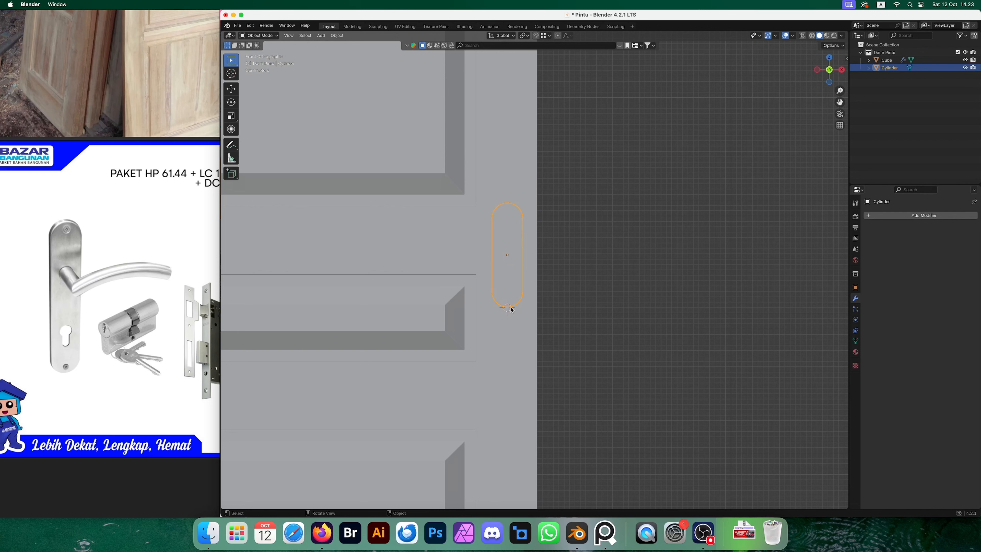
click(589, 283)
click(523, 242)
key(shift+s)
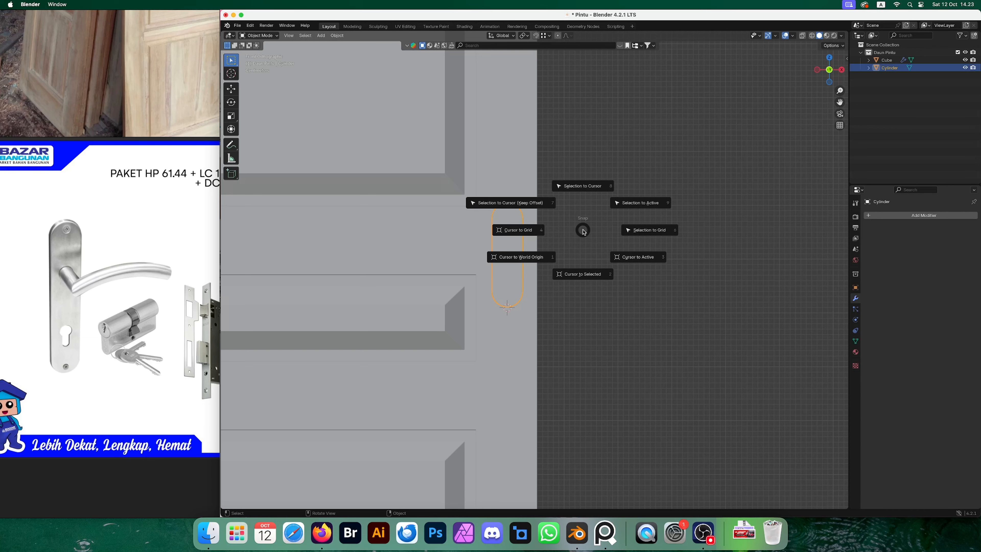
click(593, 275)
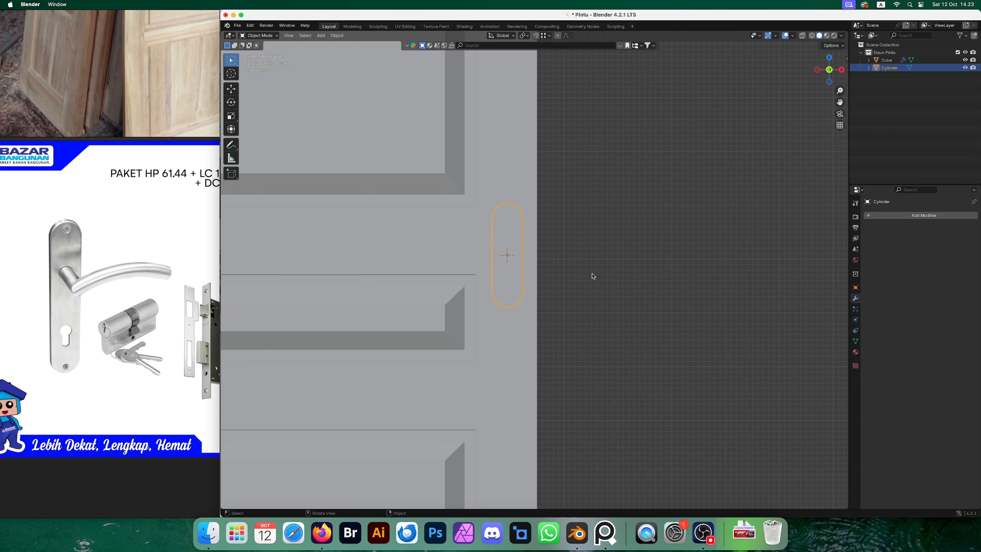
click(593, 276)
Add a plane mesh at the 3D cursor on the backplate.
middle_drag(572, 243, 596, 262)
key(shift+a)
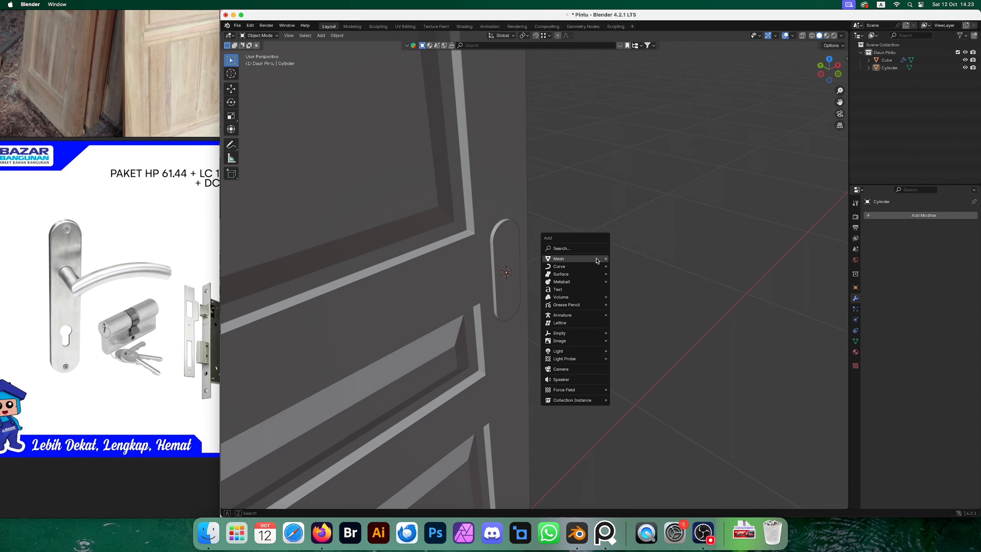
mouse_move(597, 261)
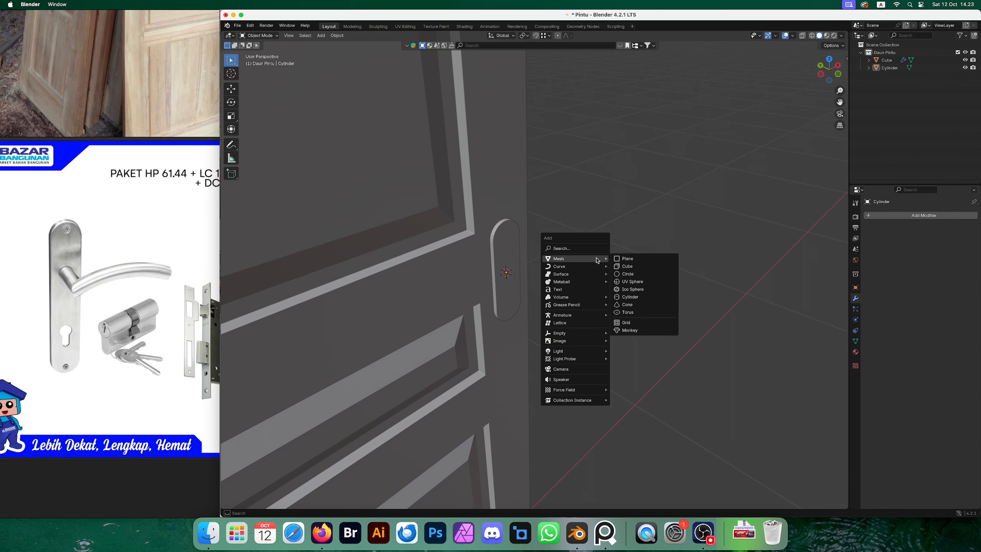
click(626, 258)
scroll(600, 251, down, 6)
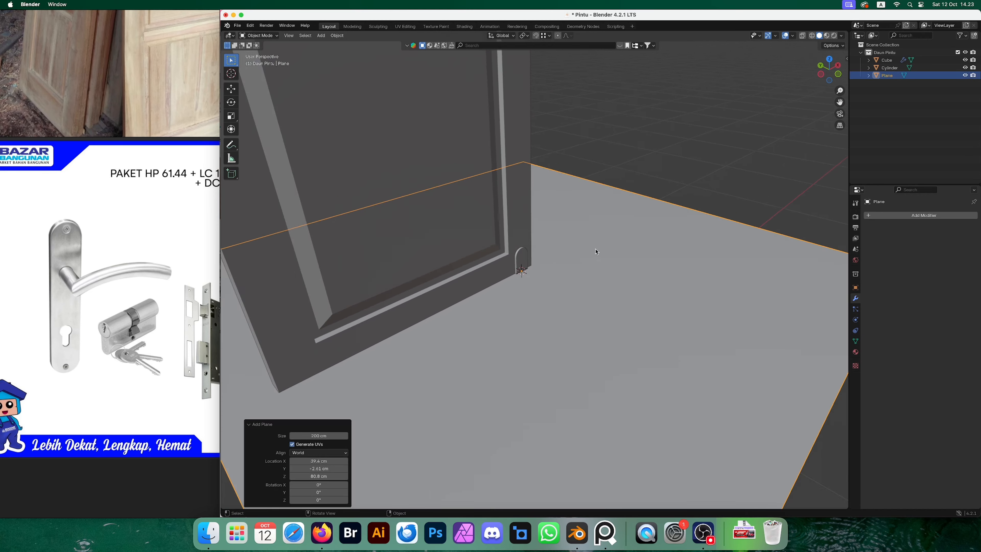
middle_drag(601, 251, 634, 290)
Delete the plane's far corner vertex in Edit Mode, keeping three vertices as an L-shaped edge path.
key(Tab)
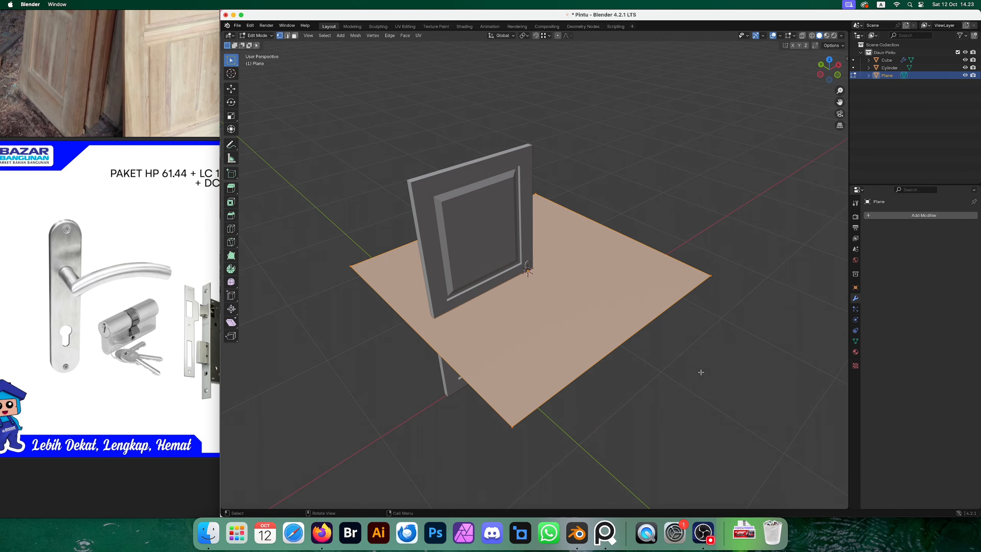
drag(535, 182, 554, 206)
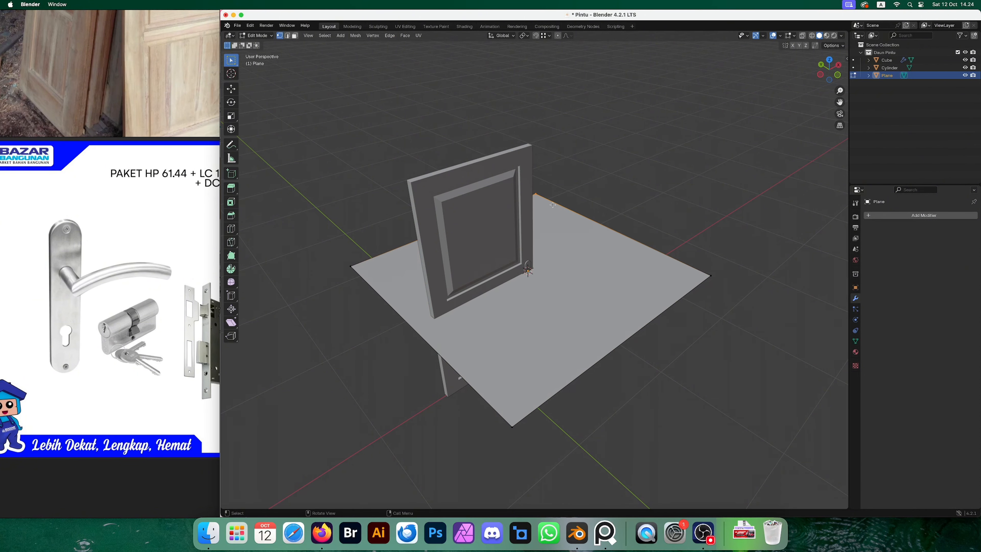
middle_drag(552, 205, 659, 205)
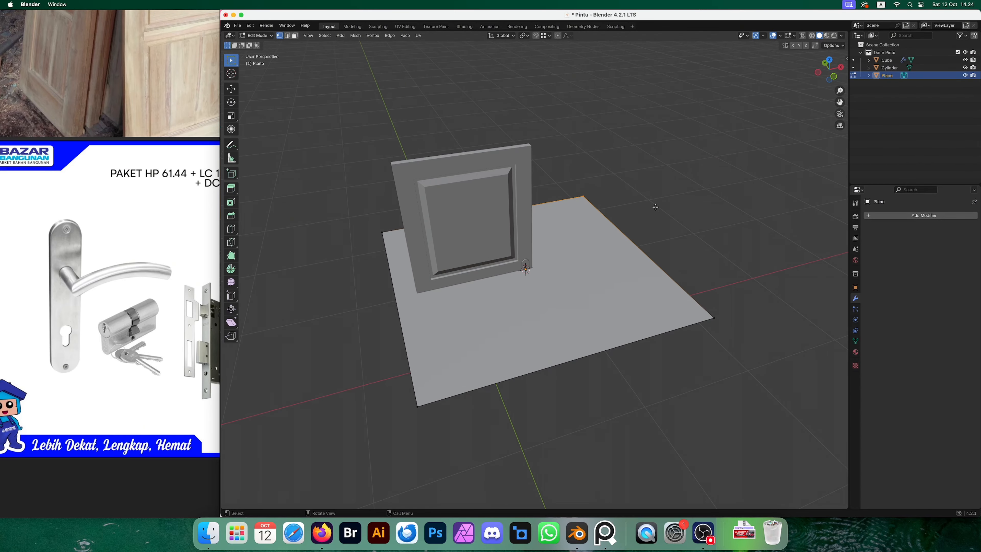
key(x)
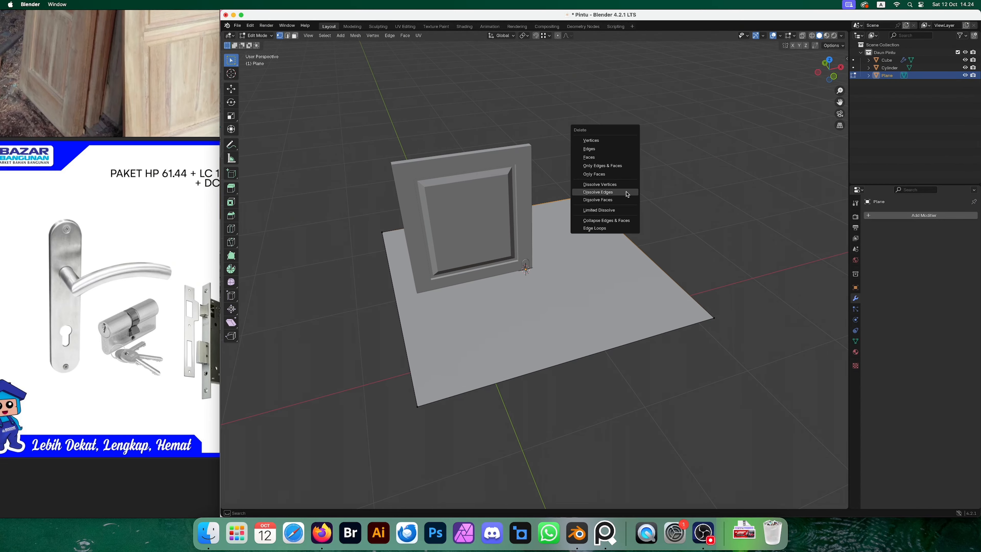
click(603, 142)
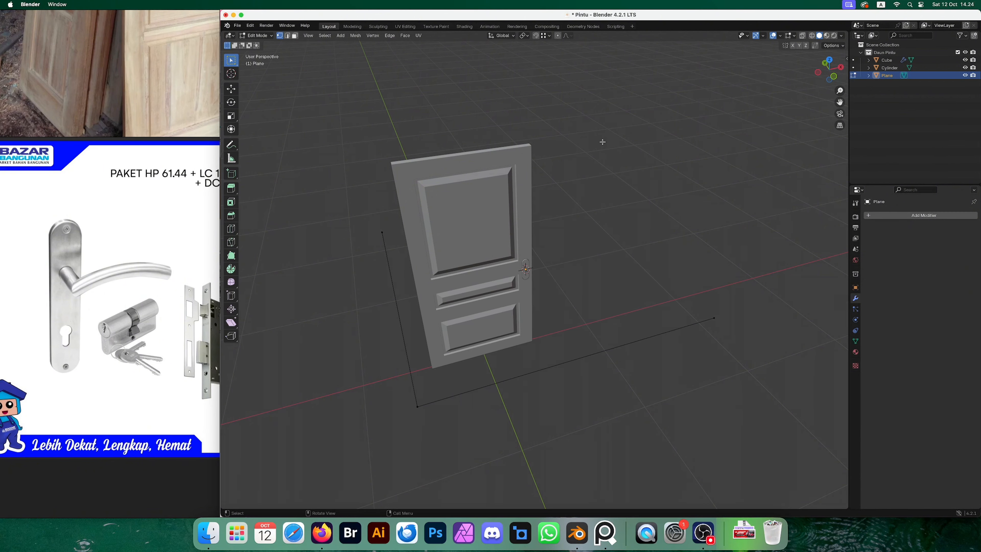
scroll(523, 297, down, 3)
middle_drag(523, 297, 526, 297)
Select the whole L-shaped path and scale it uniformly to about 0.130 in Edit Mode.
key(a)
scroll(586, 321, down, 1)
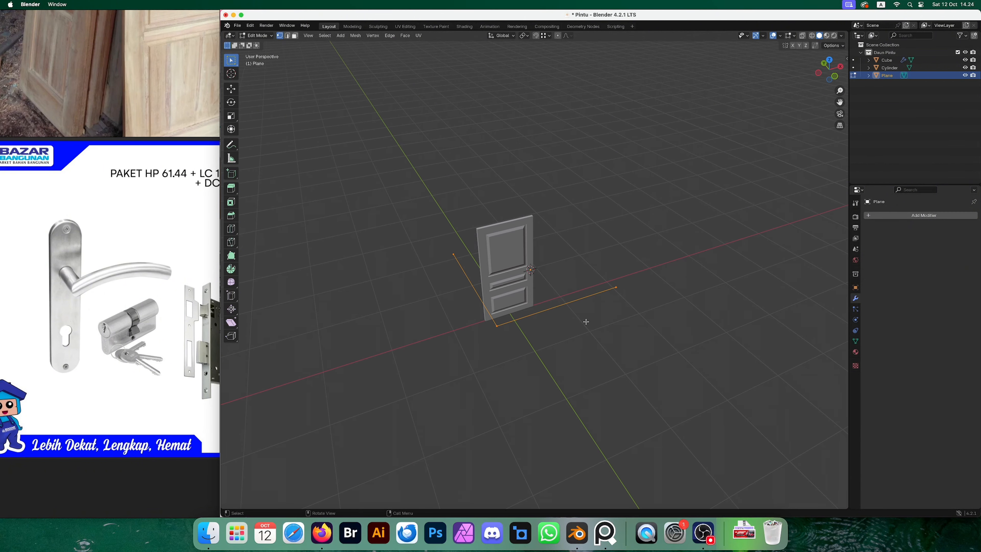
scroll(586, 322, up, 3)
key(Tab)
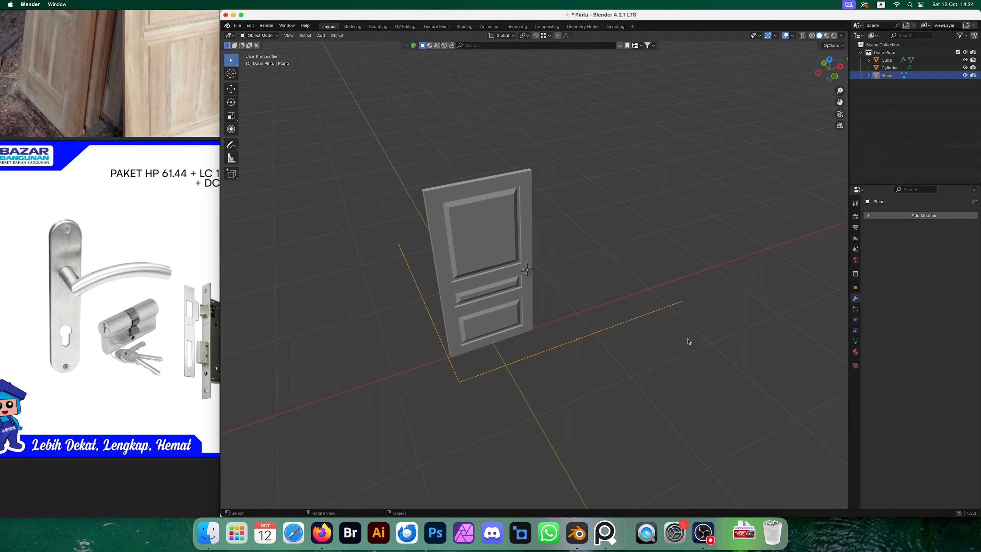
key(Tab)
key(s)
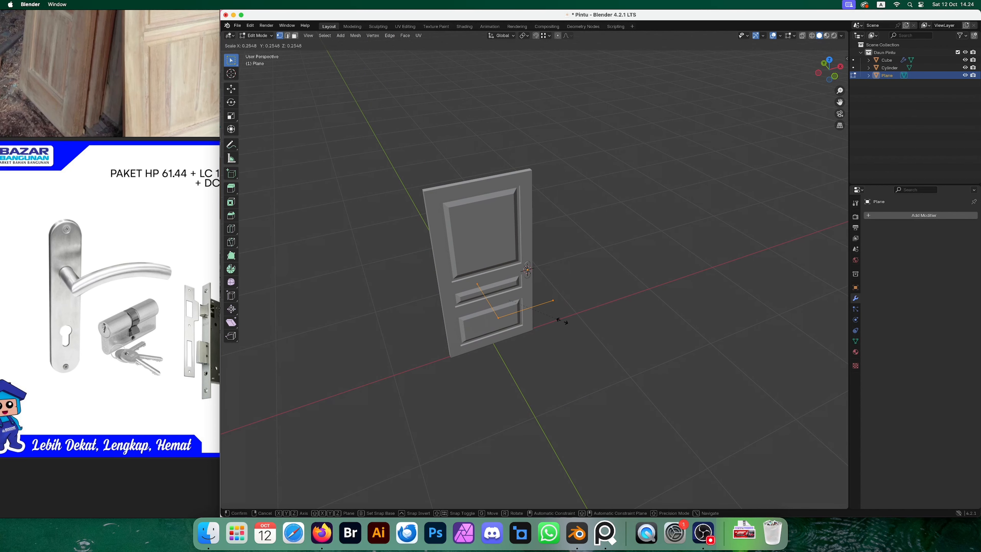
click(537, 310)
scroll(516, 318, up, 5)
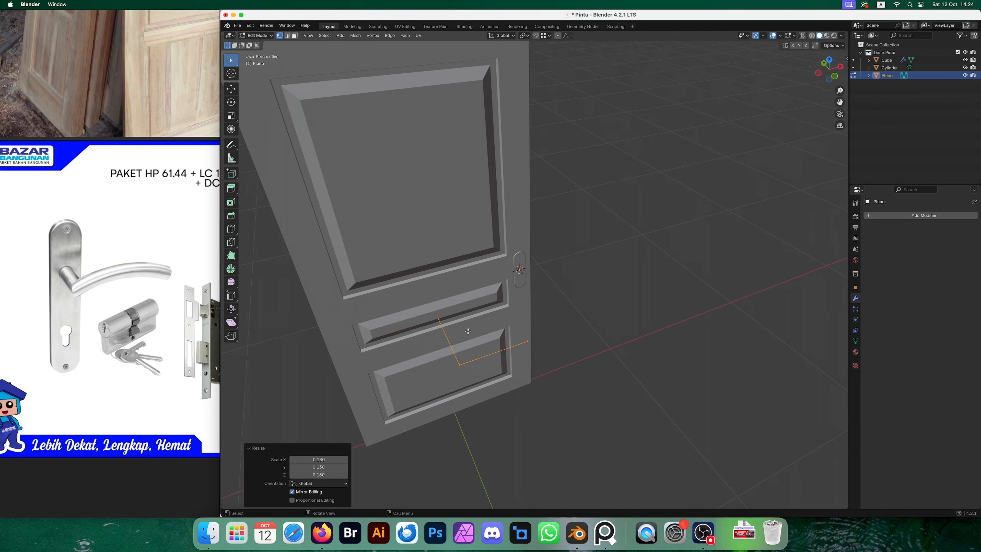
Move the L-shaped path about 41.99 cm along X in the front view so its inner end aligns with the backplate.
key(grave)
click(429, 305)
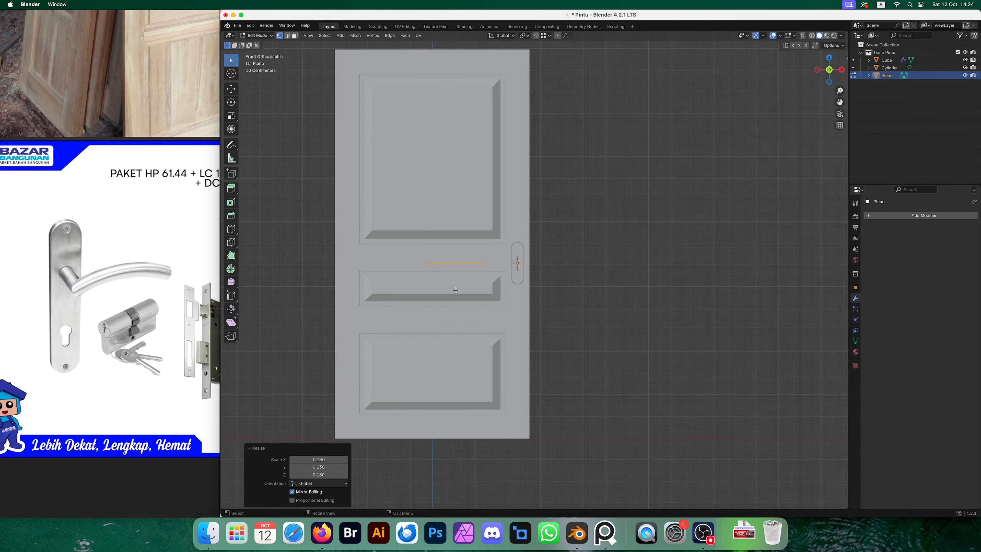
key(g)
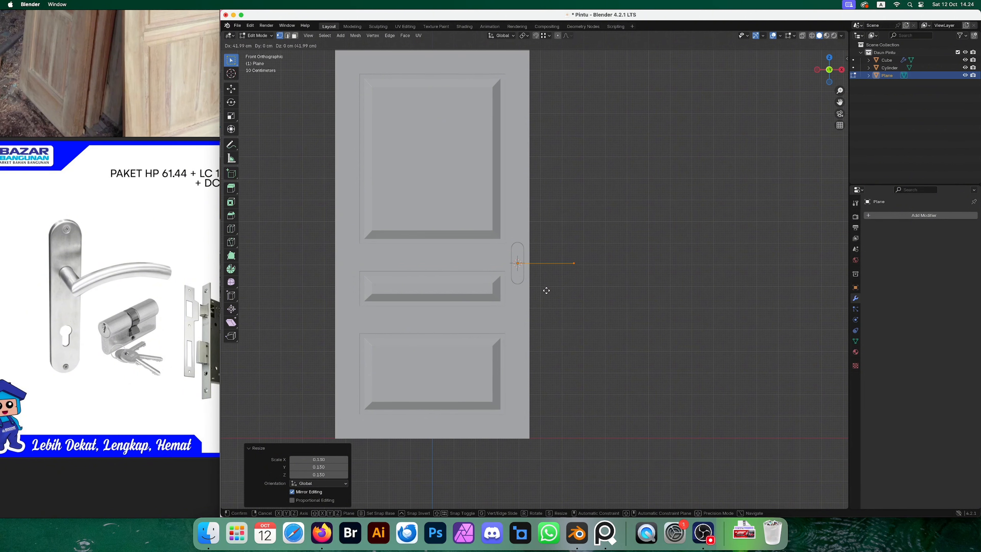
click(547, 291)
Move the whole L-shaped path along Y until its inner end meets the backplate's centre.
middle_drag(545, 280, 594, 311)
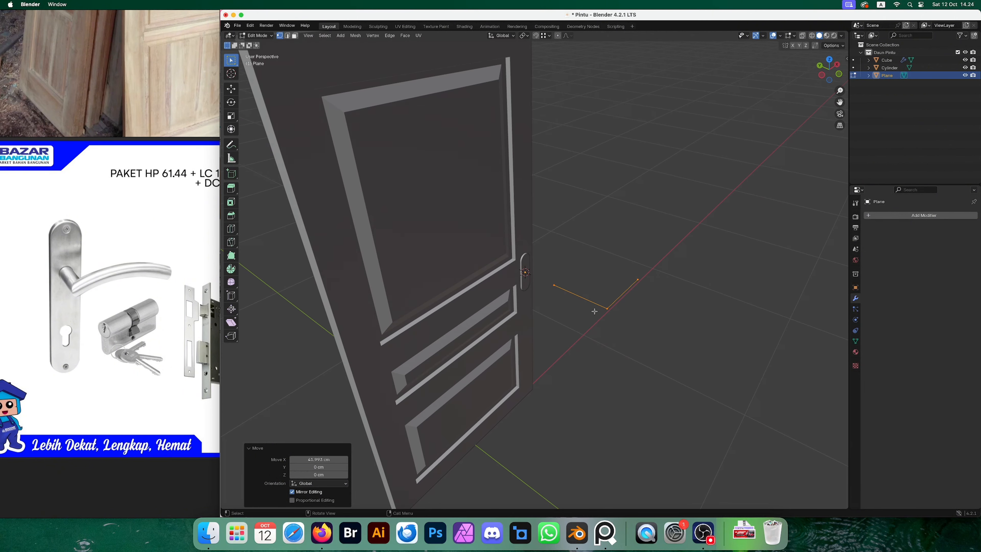
key(g)
key(y)
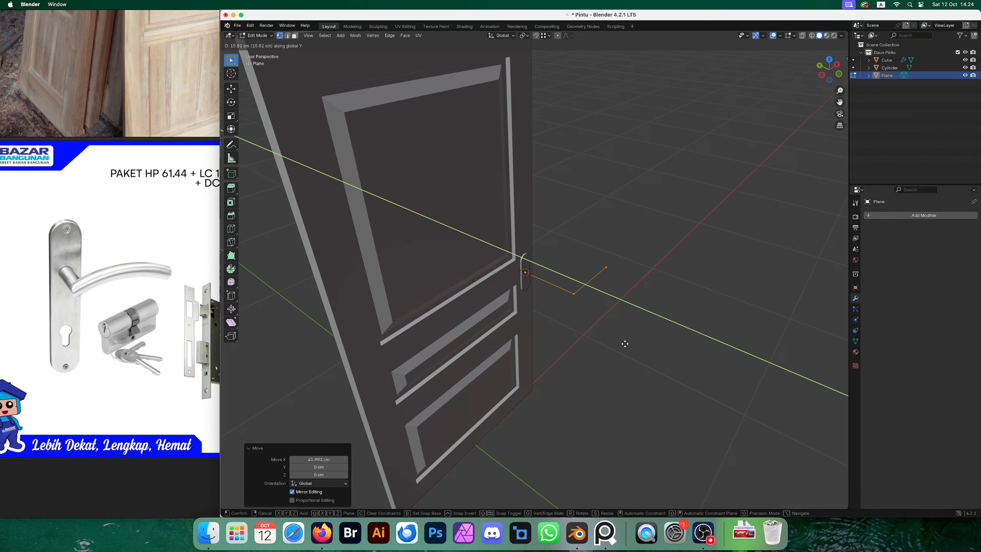
click(618, 341)
Shorten the path's segment projecting from the backplate by moving its corner and outer end vertices toward the door along Y.
drag(555, 328, 629, 255)
scroll(633, 341, up, 3)
key(g)
key(y)
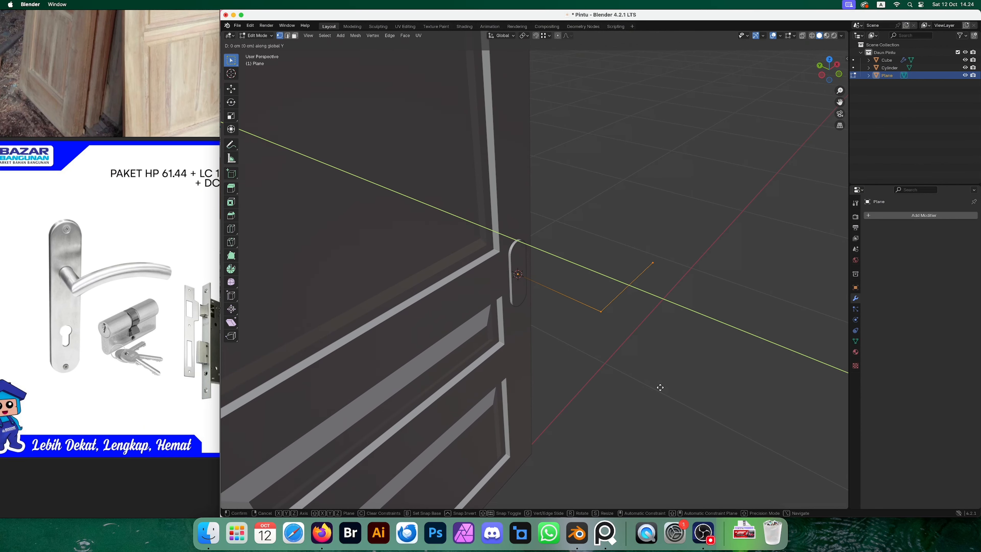
click(596, 351)
middle_drag(664, 326, 556, 335)
Shorten the path's sideways segment by moving its outer end vertex along X toward the corner.
drag(535, 335, 612, 298)
middle_drag(612, 299, 674, 326)
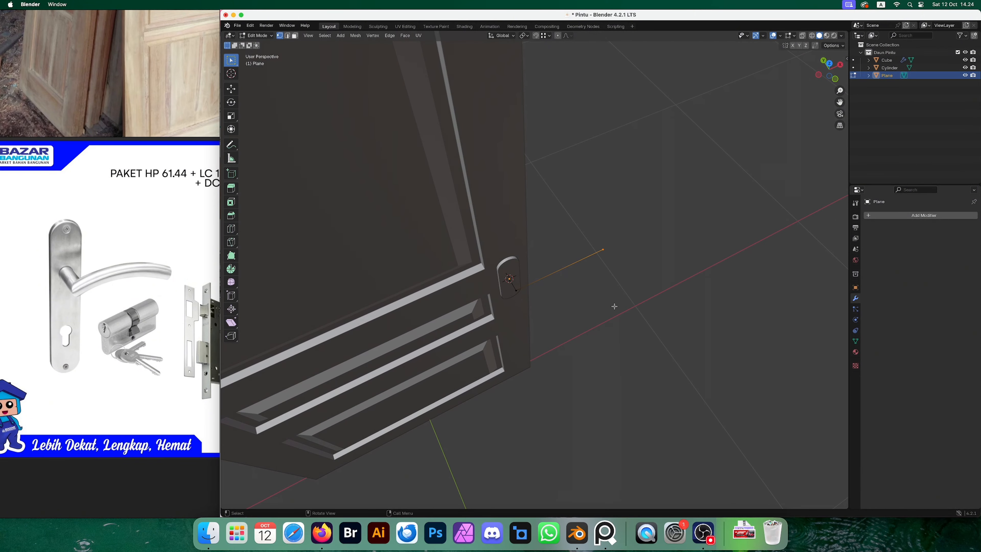
key(g)
key(x)
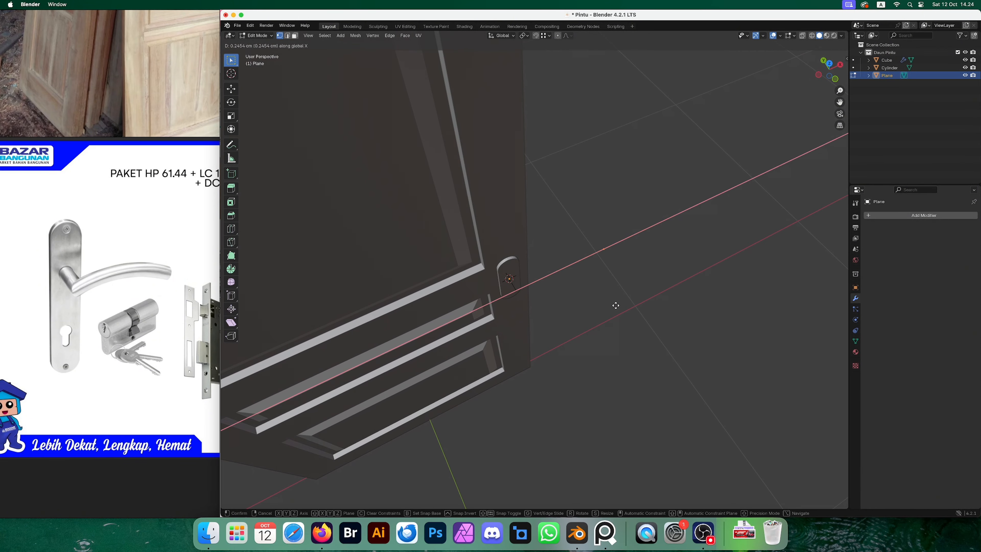
click(548, 319)
middle_drag(613, 303, 566, 325)
scroll(566, 324, up, 3)
Add the corner vertex to the selection and nudge it with the outer end slightly closer to the backplate along Y.
click(515, 308)
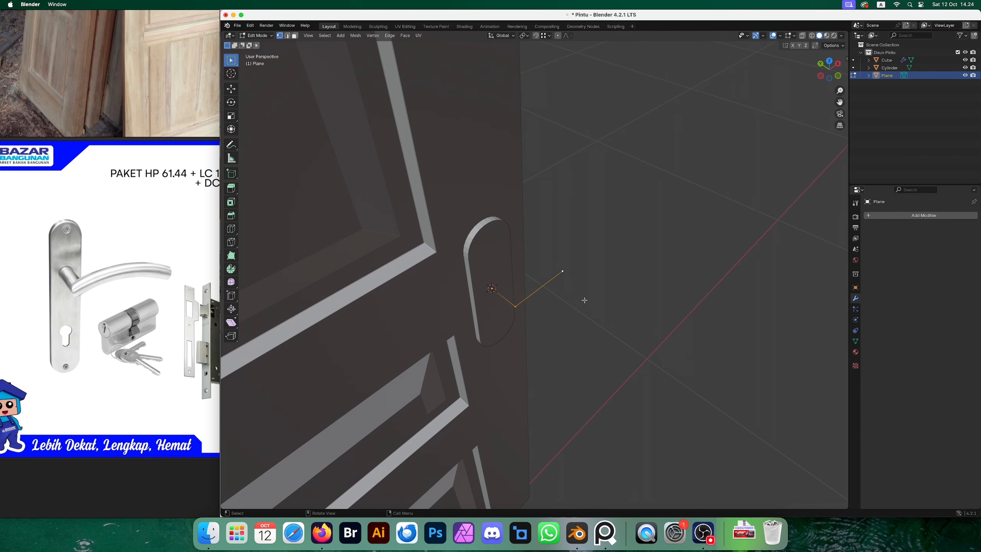
key(g)
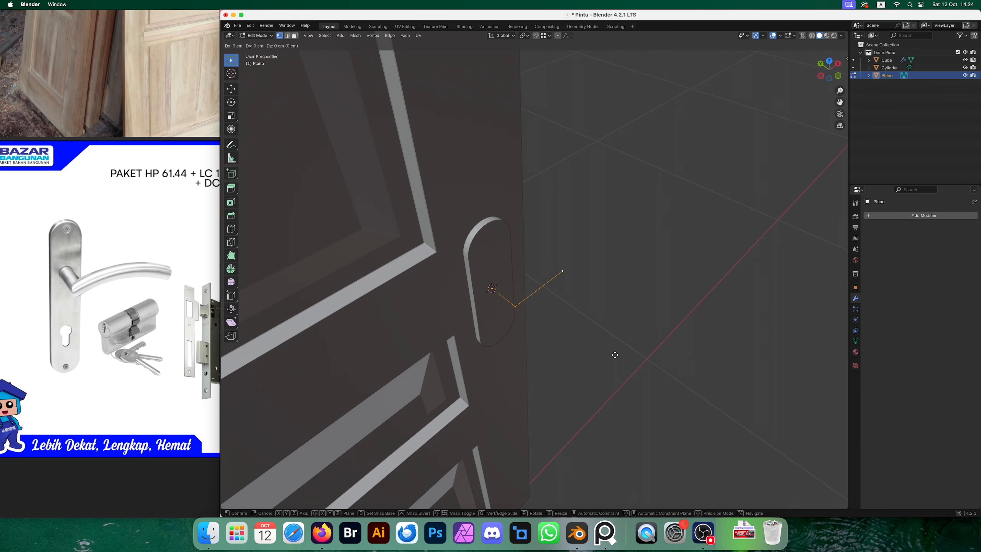
key(y)
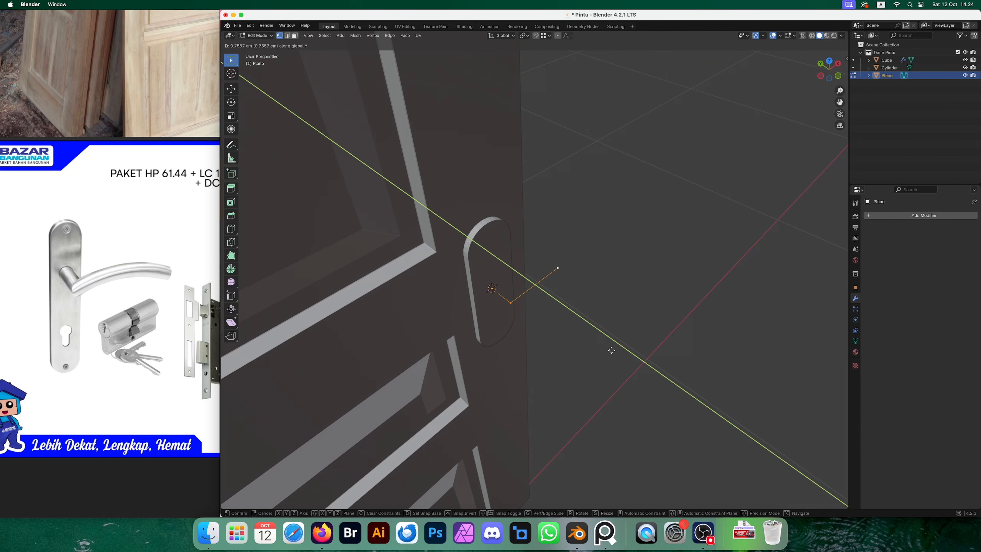
click(607, 346)
middle_drag(608, 347, 625, 276)
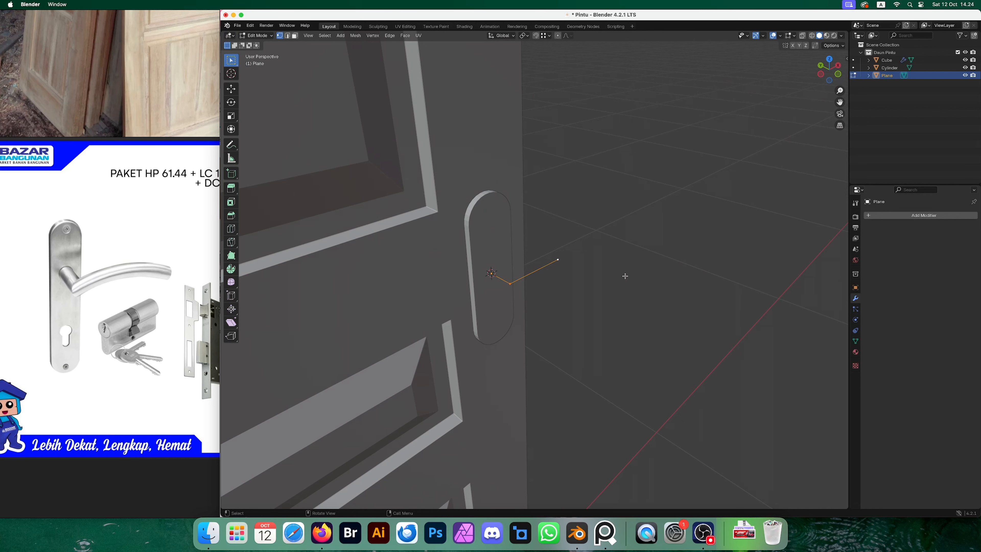
Rotate the whole L-shaped path 180° about the global Y axis.
key(r)
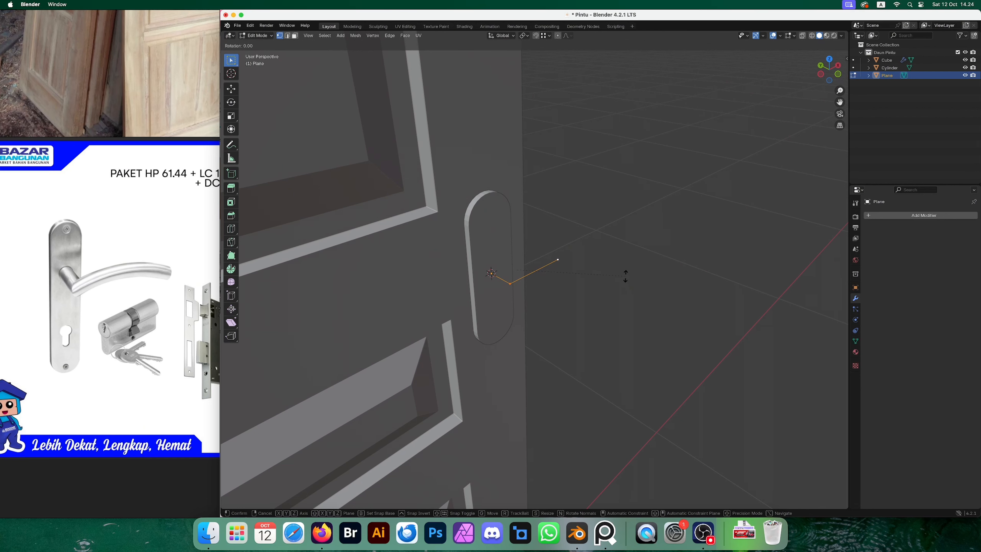
key(y)
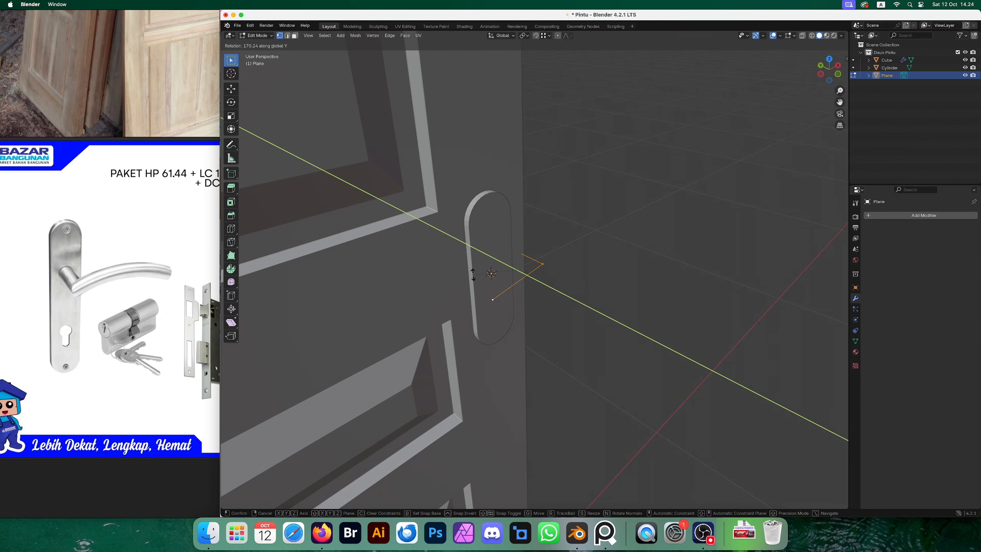
text(180)
key(Return)
Move the rotated path along X in front view until its inner end sits on the backplate's centre again.
key(KP_3)
key(grave)
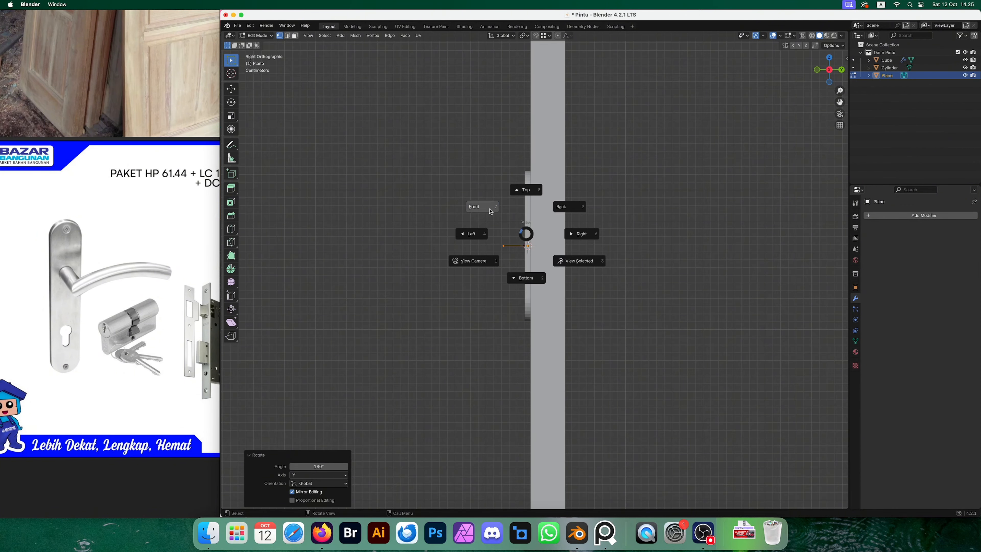
click(491, 211)
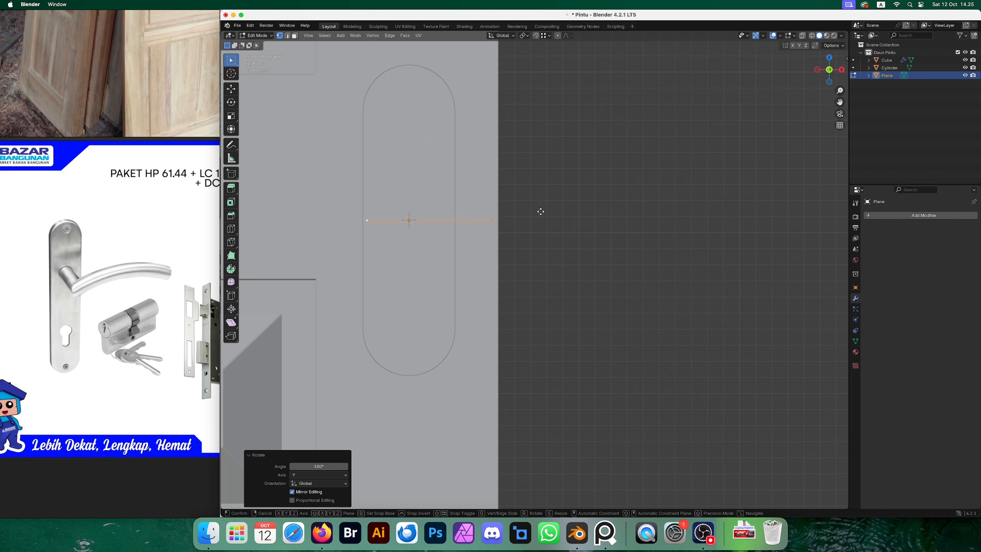
key(g)
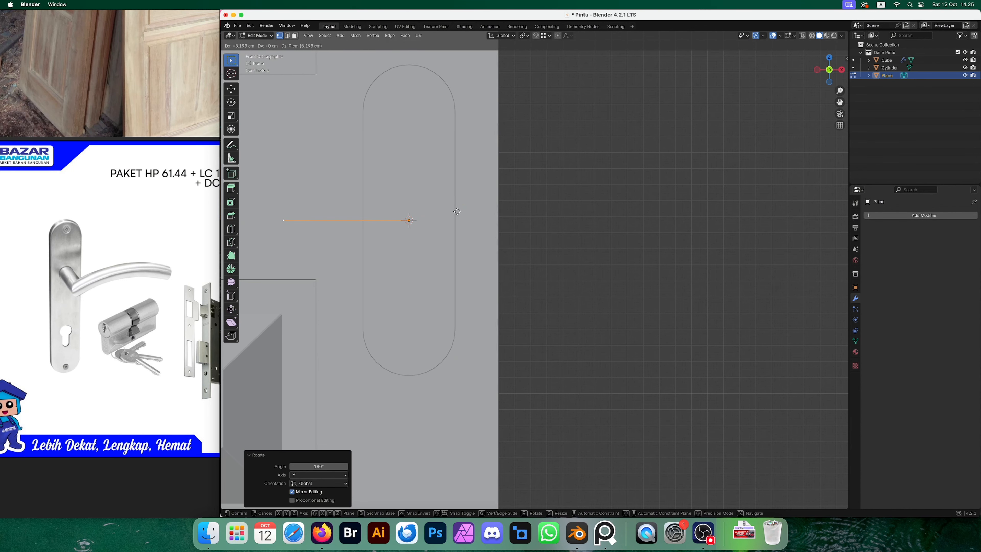
click(457, 211)
scroll(458, 211, down, 5)
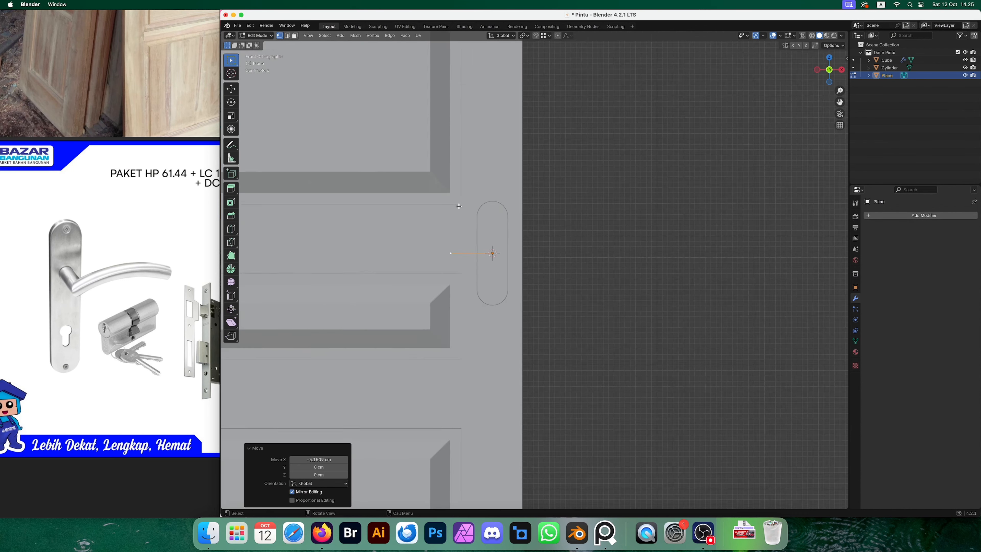
Lengthen the path's sideways segment by moving its outer end vertex along X away from the backplate.
middle_drag(458, 211, 556, 334)
scroll(585, 275, up, 6)
scroll(565, 326, down, 3)
shift+click(517, 341)
scroll(555, 334, up, 3)
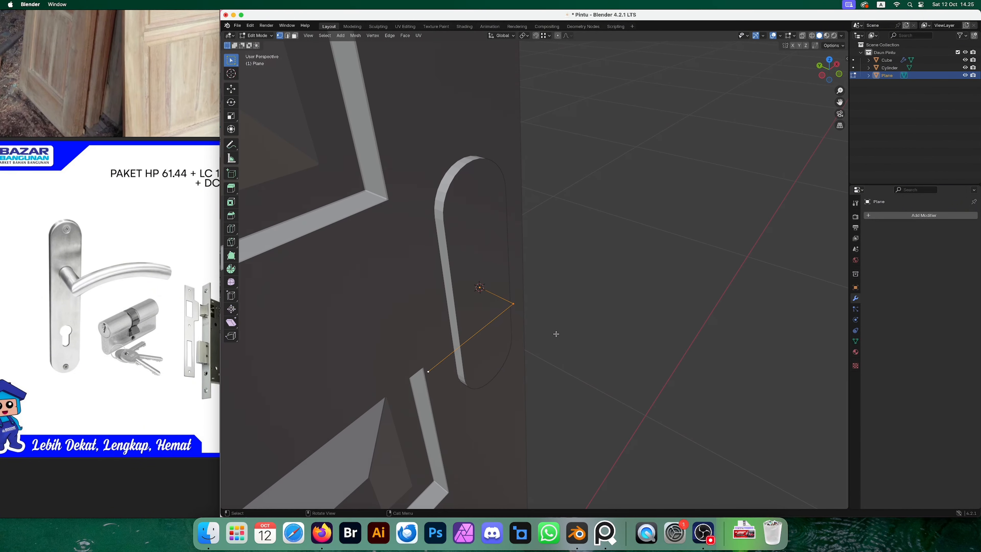
key(grave)
click(508, 303)
scroll(509, 303, down, 3)
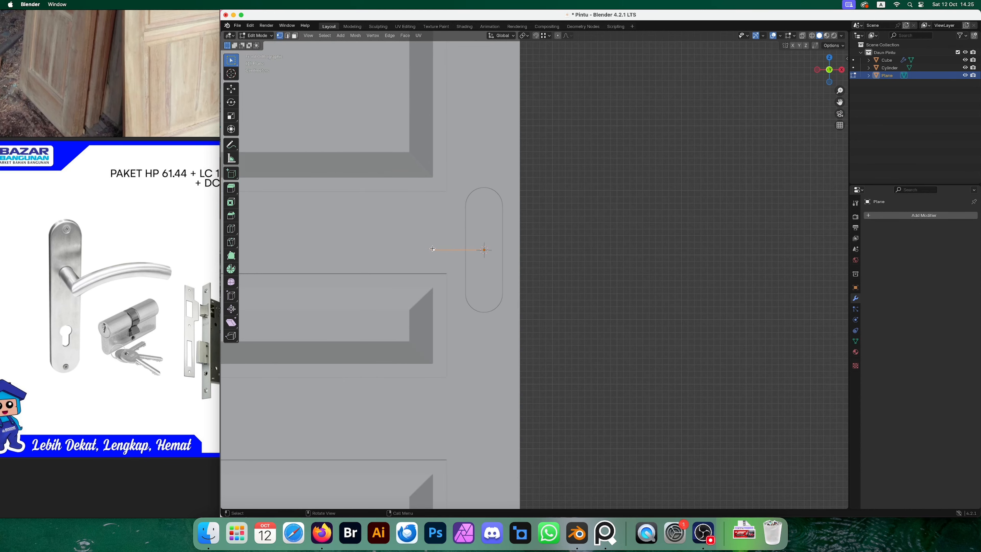
key(g)
key(x)
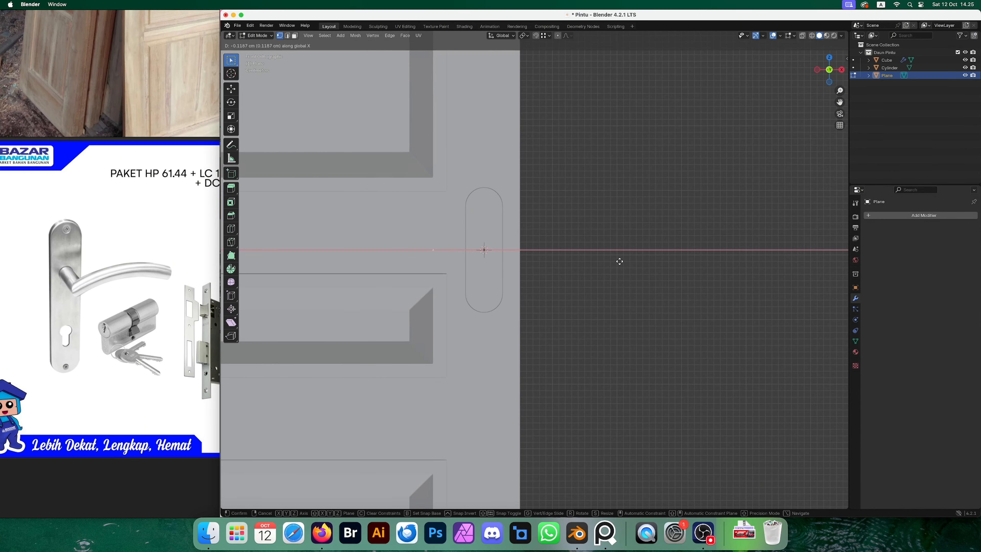
click(572, 261)
Add the corner vertex to the selection and move it with the outer end slightly away from the door along Y.
middle_drag(572, 261, 534, 308)
shift+click(507, 293)
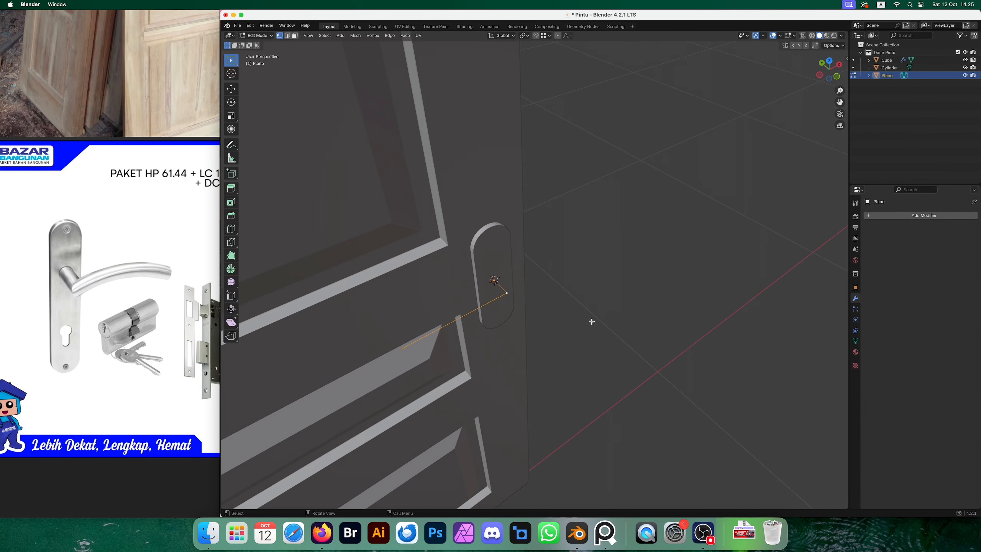
key(g)
key(y)
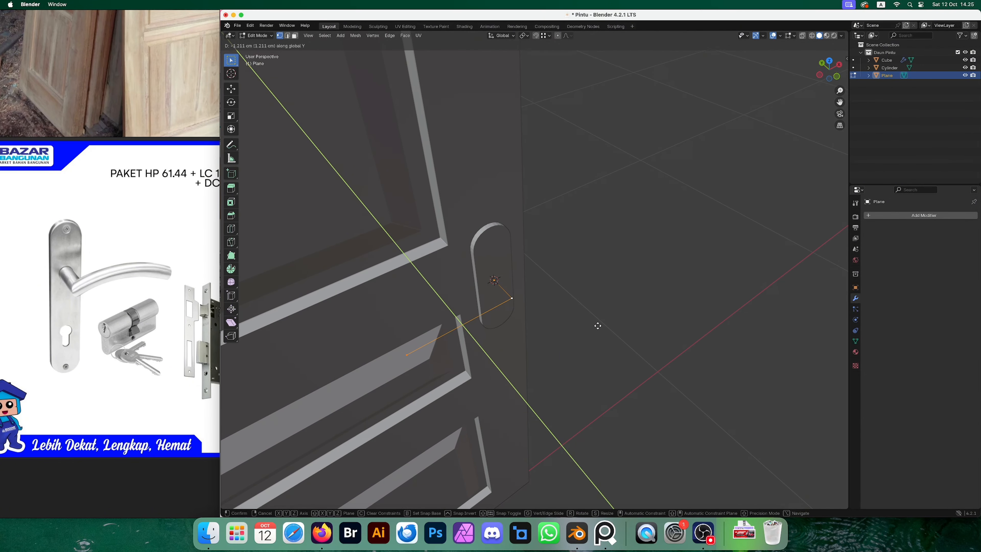
click(596, 325)
Bevel the path's corner vertex into a rounded bend with 5 segments and a width of about 1.7 cm.
middle_drag(595, 324, 499, 293)
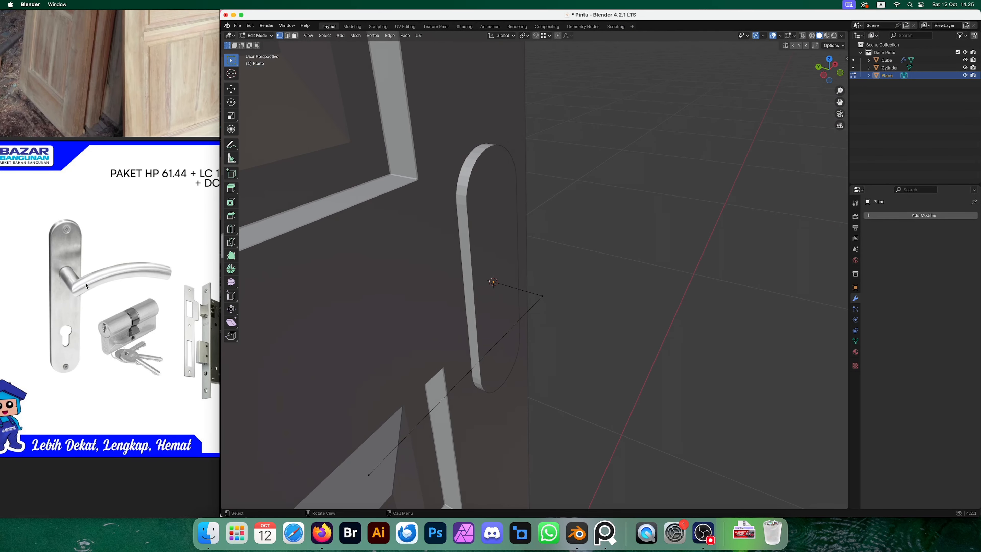
middle_drag(340, 310, 307, 311)
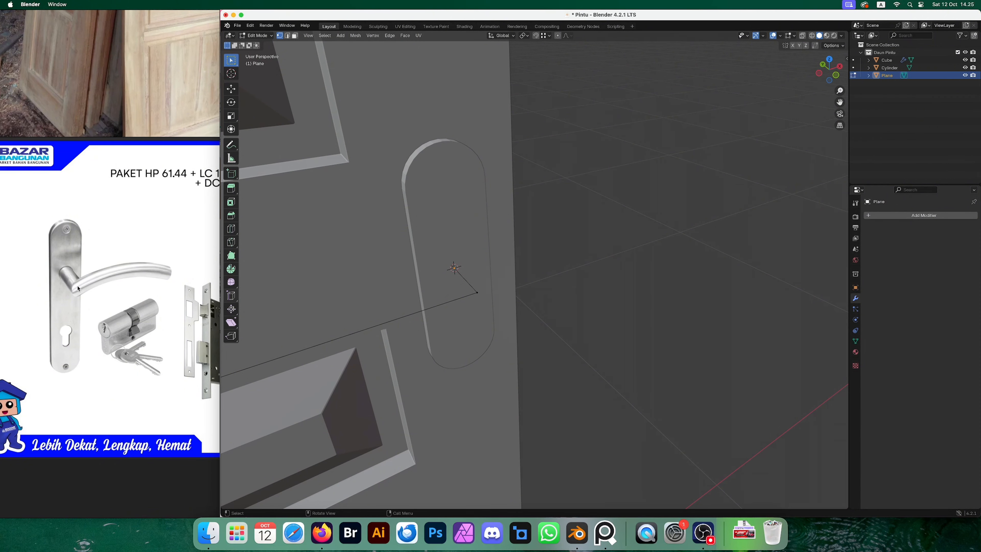
middle_drag(411, 302, 392, 291)
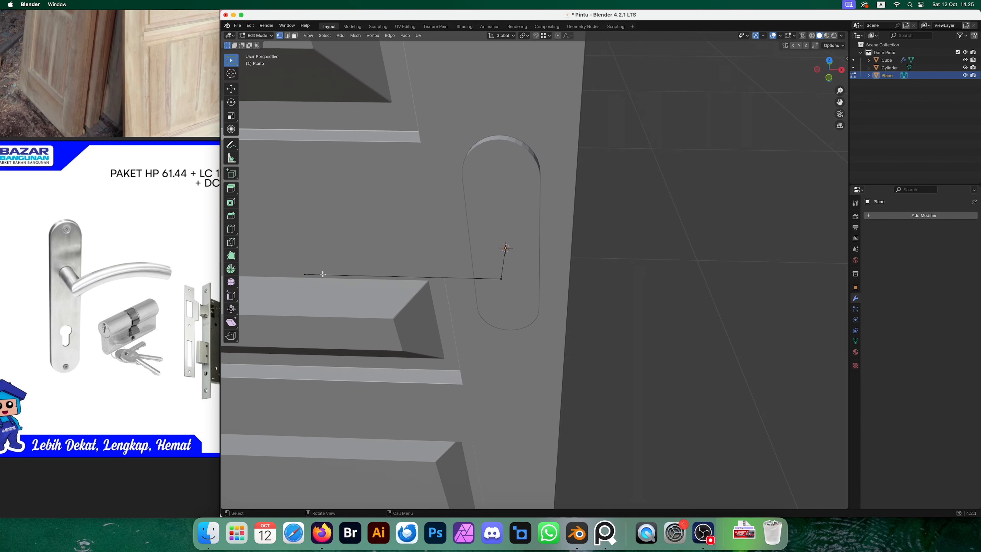
mouse_move(529, 291)
middle_down()
mouse_move(473, 271)
mouse_move(512, 297)
middle_up()
scroll(474, 261, up, 3)
scroll(557, 302, down, 2)
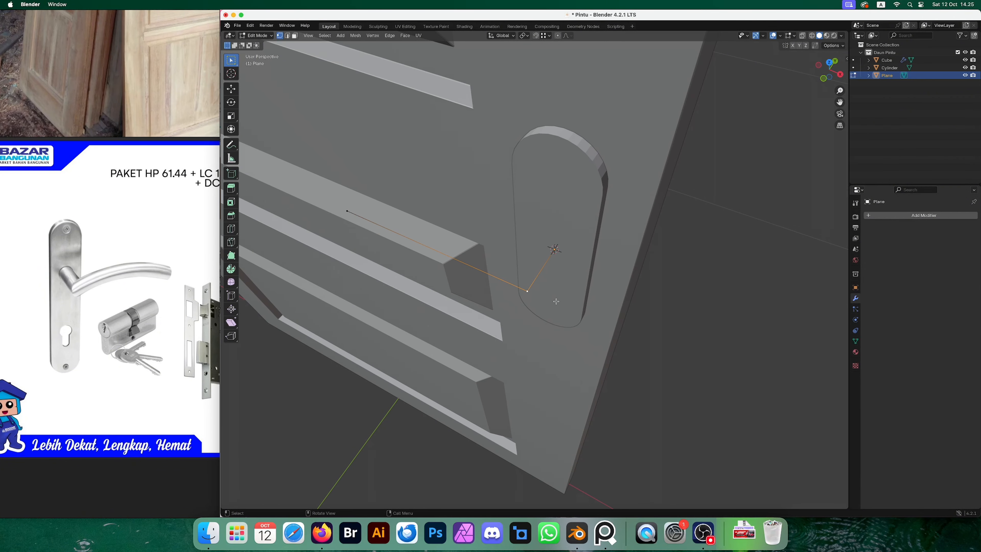
key(ctrl+b)
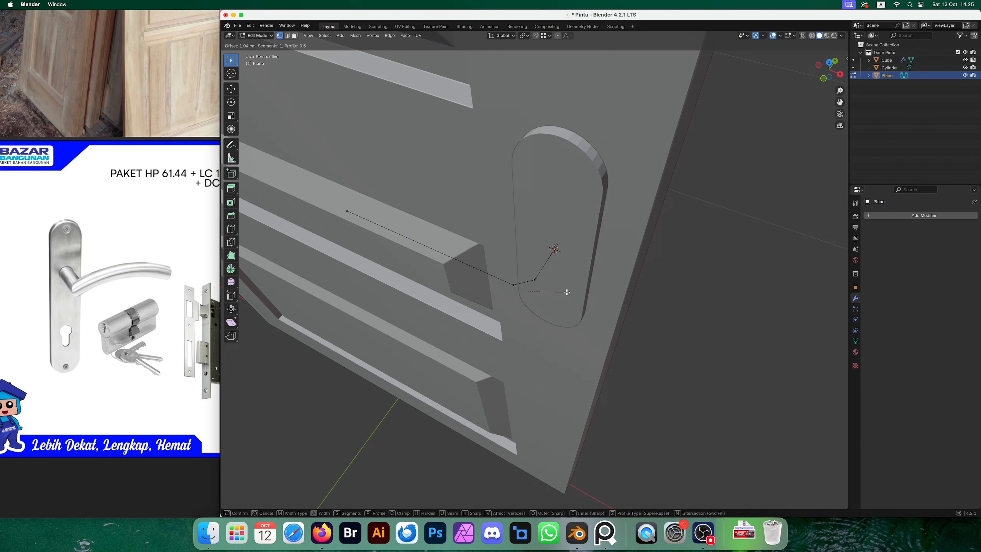
scroll(567, 292, up, 1)
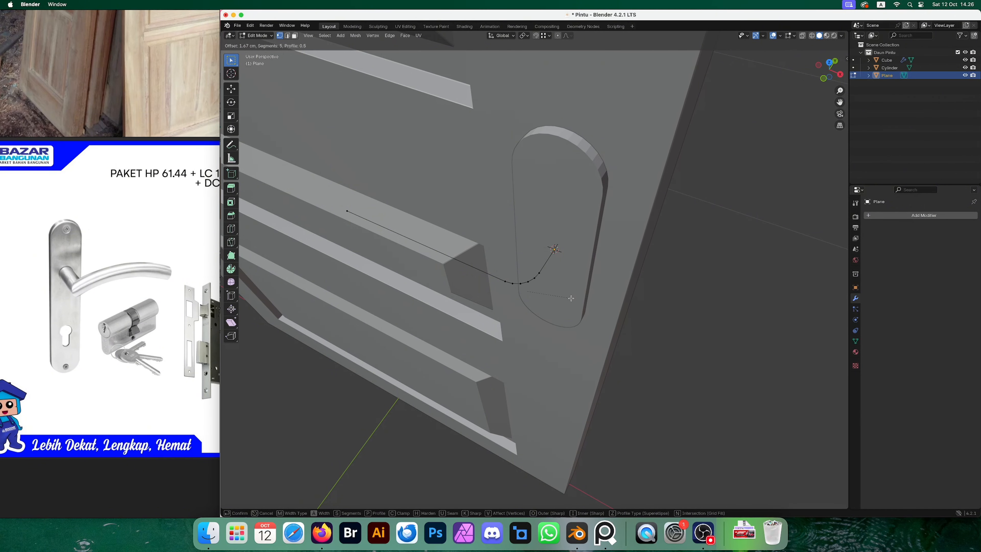
click(571, 299)
Subdivide the path's long sideways segment with 8 evenly spaced loop cuts.
middle_drag(572, 299, 620, 293)
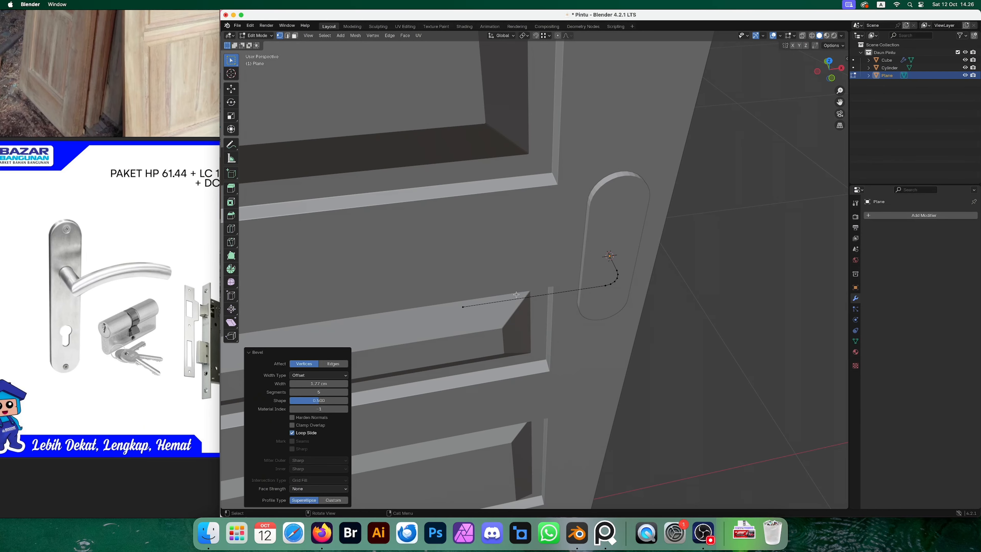
middle_drag(516, 295, 525, 294)
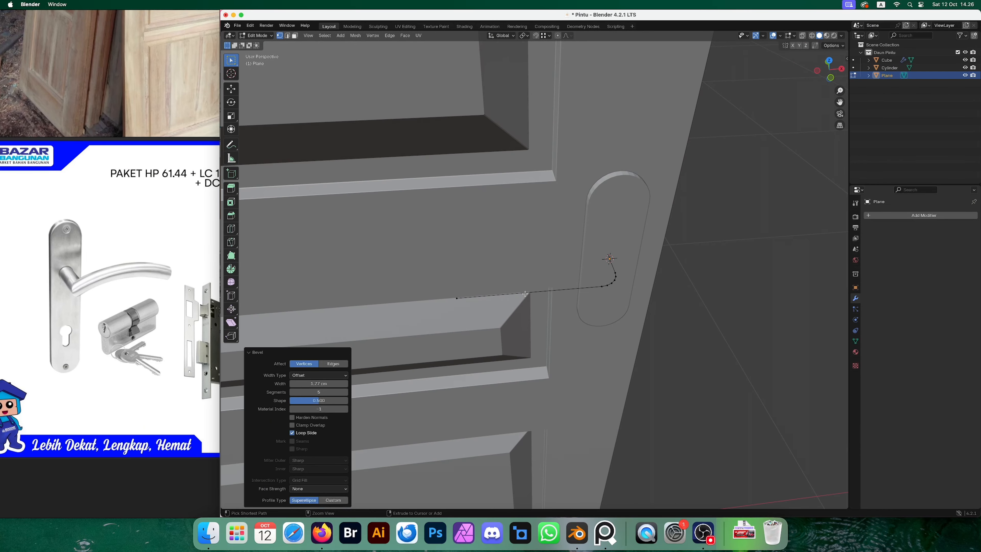
key(ctrl+r)
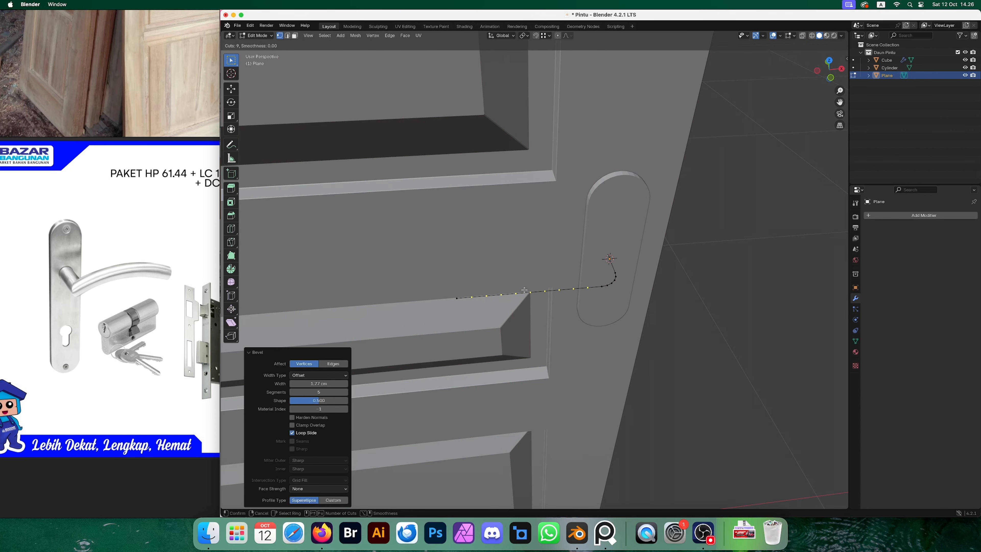
click(525, 289)
right_click(525, 290)
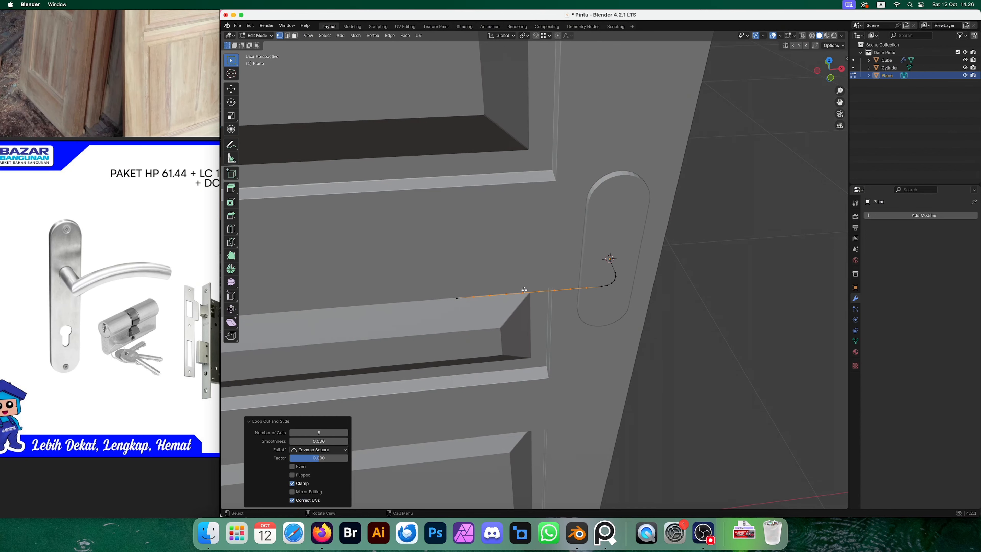
Enable proportional editing in front view for shaping the subdivided lever segment and check its falloff type.
key(grave)
click(505, 275)
shift+middle_drag(514, 248, 519, 275)
scroll(519, 275, up, 1)
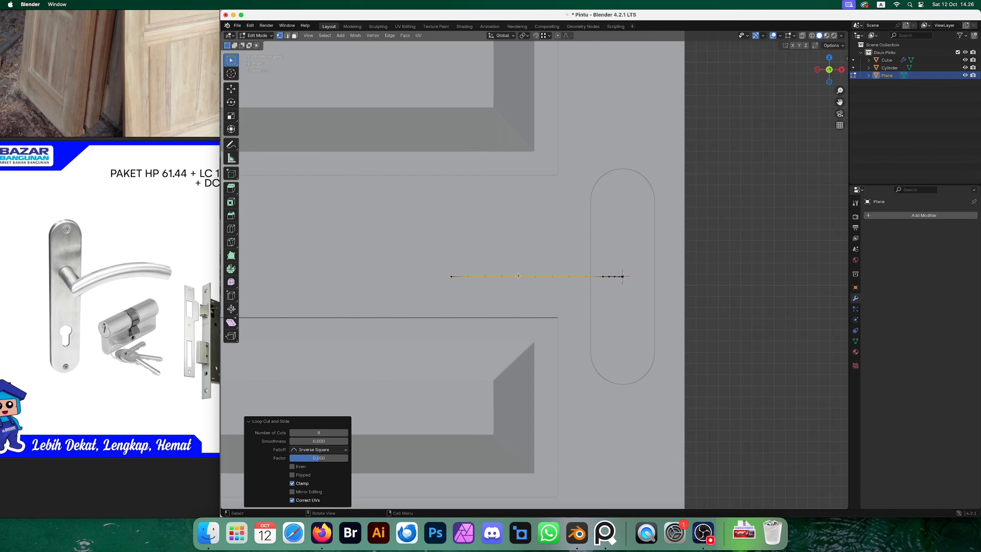
scroll(519, 275, up, 1)
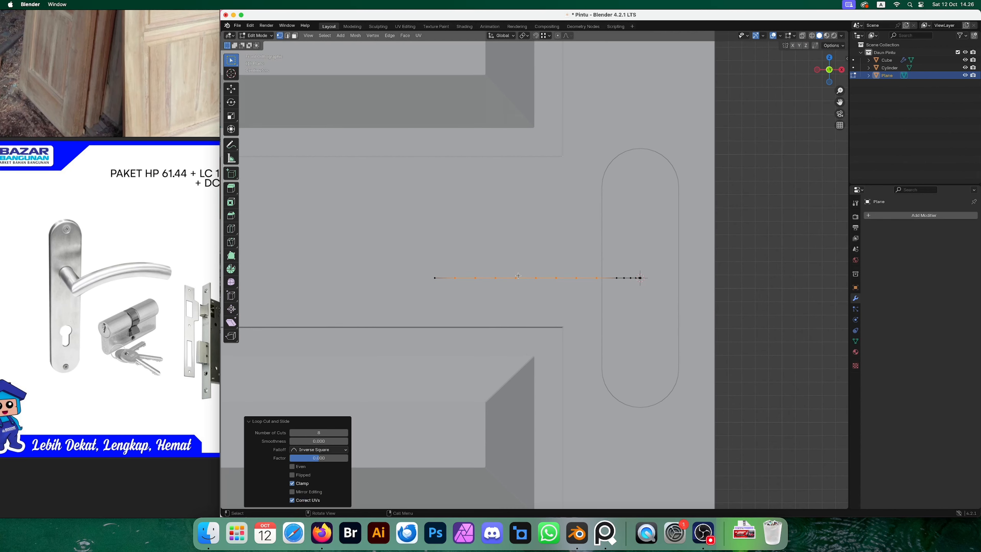
click(559, 36)
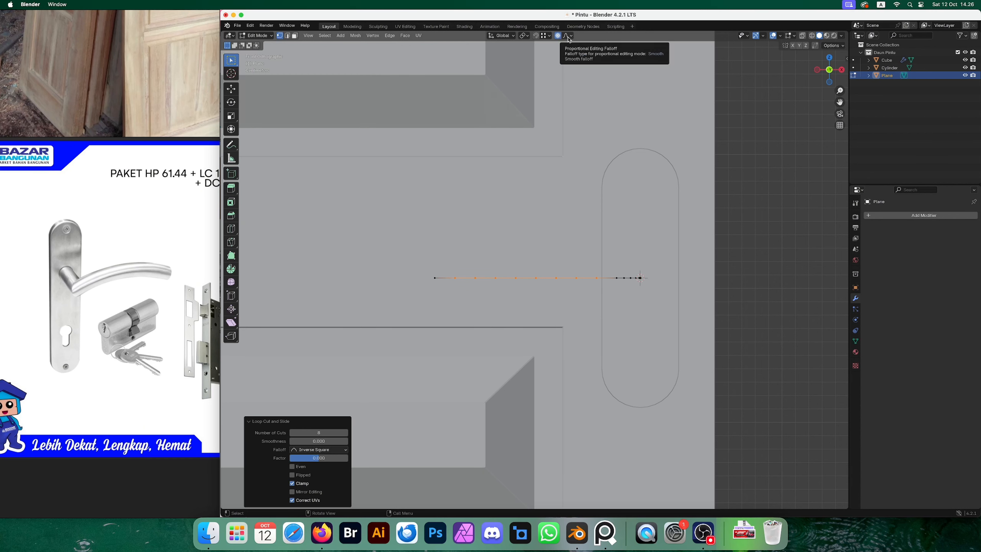
click(568, 39)
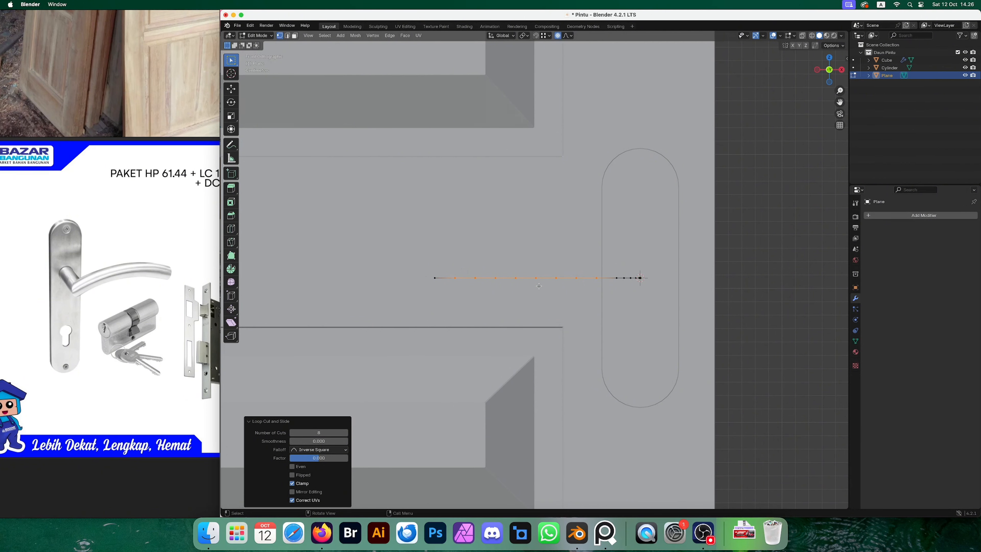
Nudge a vertex near the middle of the lever segment with the proportional influence reduced to about 5.2 cm.
click(516, 278)
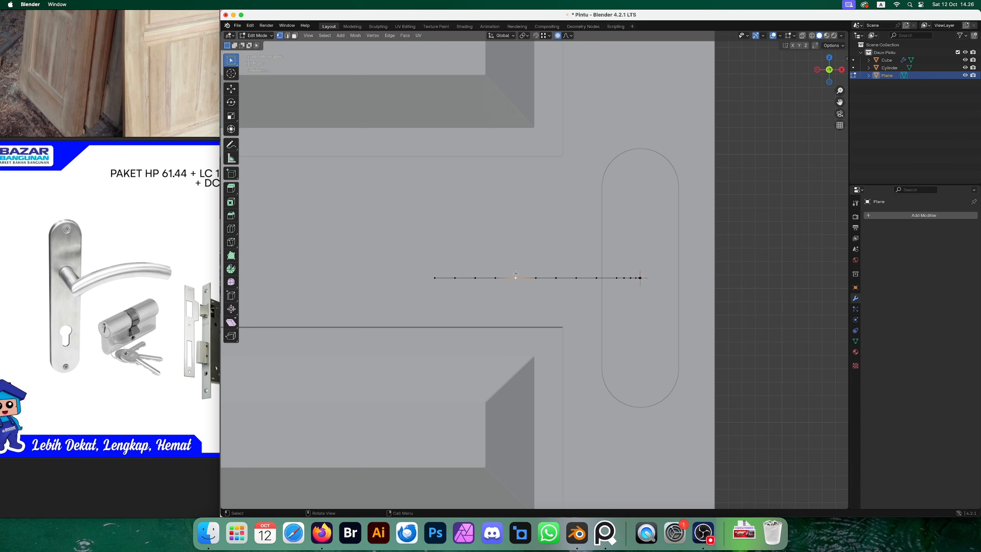
key(g)
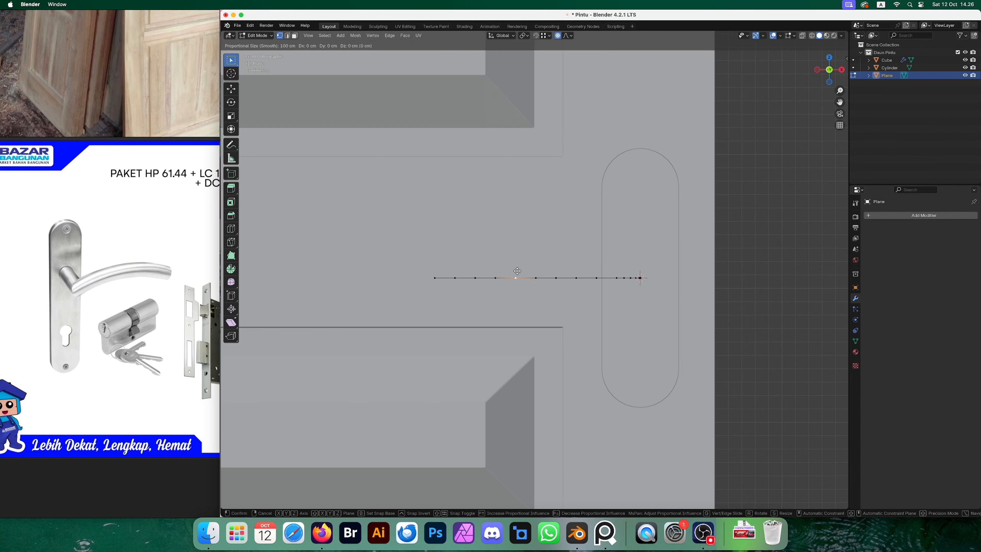
scroll(517, 271, down, 6)
scroll(517, 271, up, 20)
scroll(517, 272, up, 13)
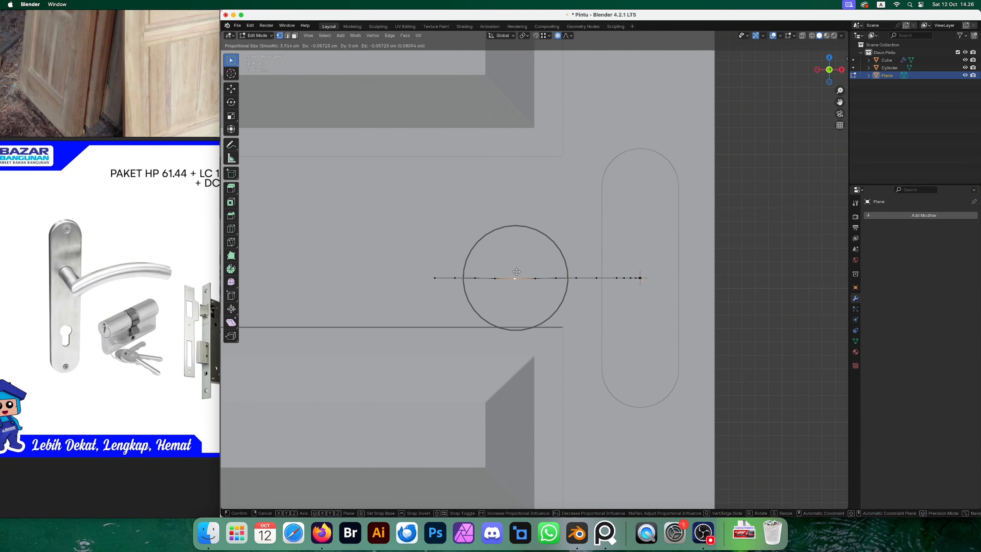
scroll(517, 272, down, 2)
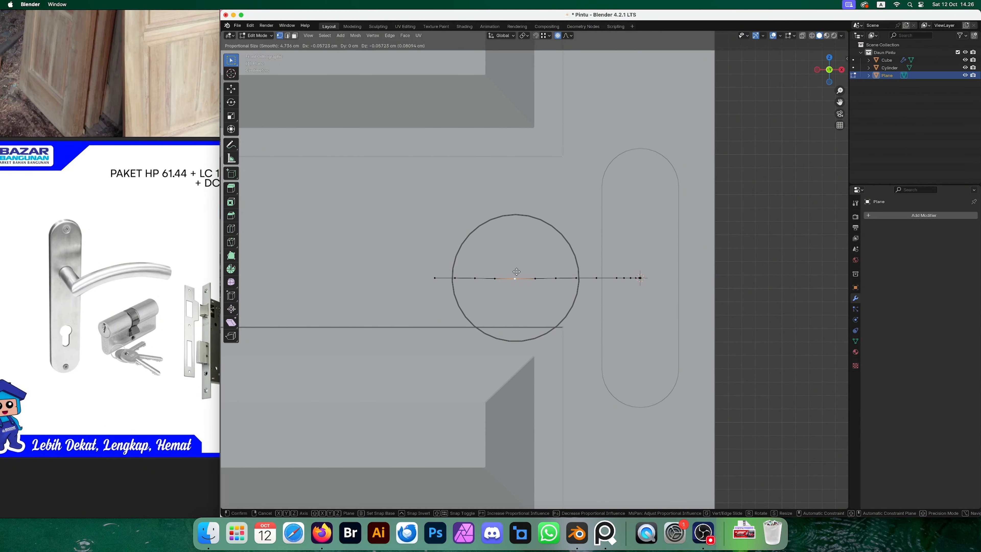
scroll(517, 272, down, 1)
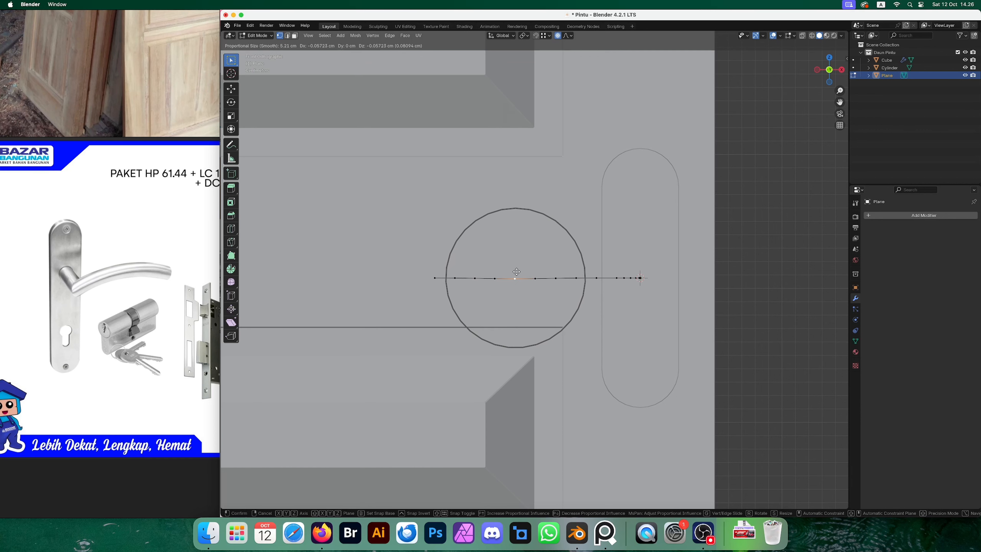
click(517, 271)
key(g)
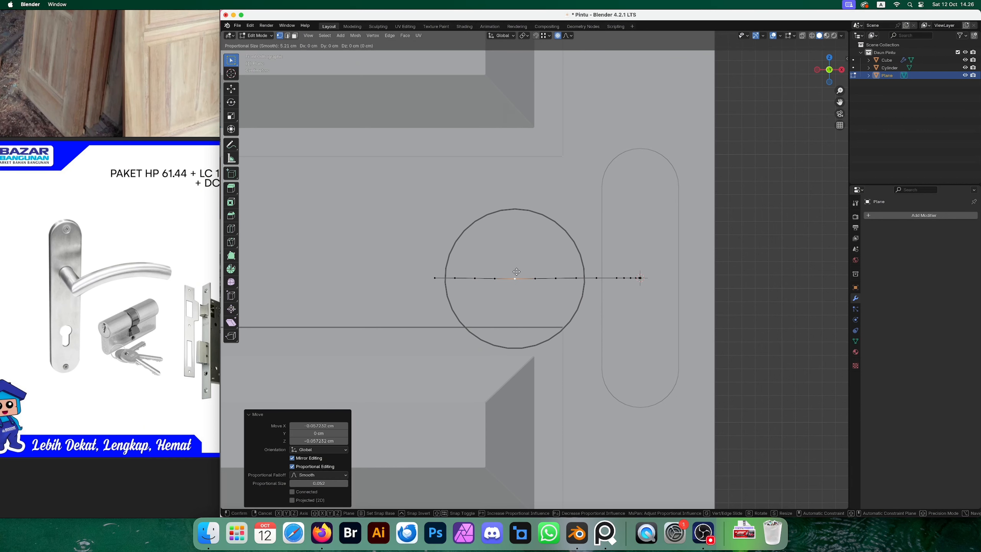
key(z)
scroll(518, 264, down, 1)
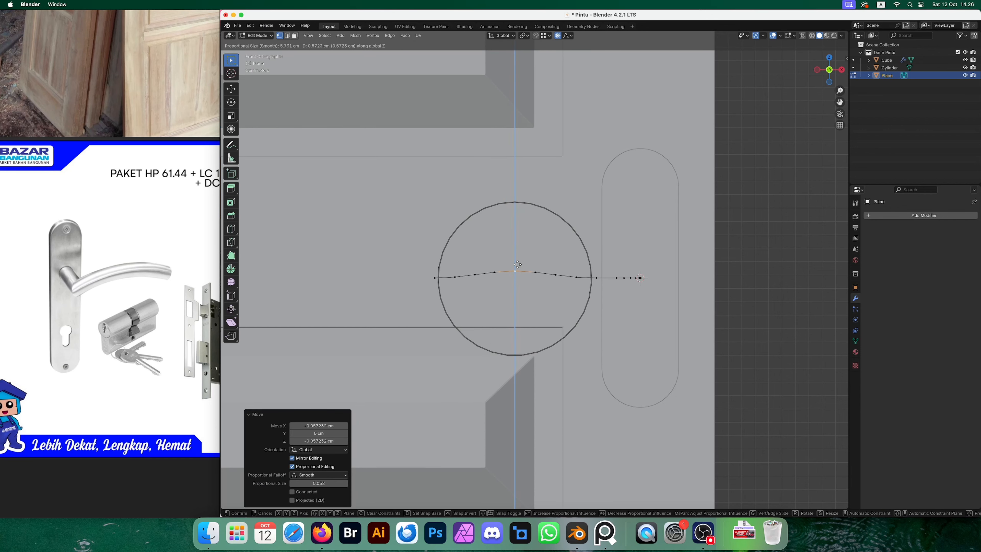
scroll(519, 258, down, 1)
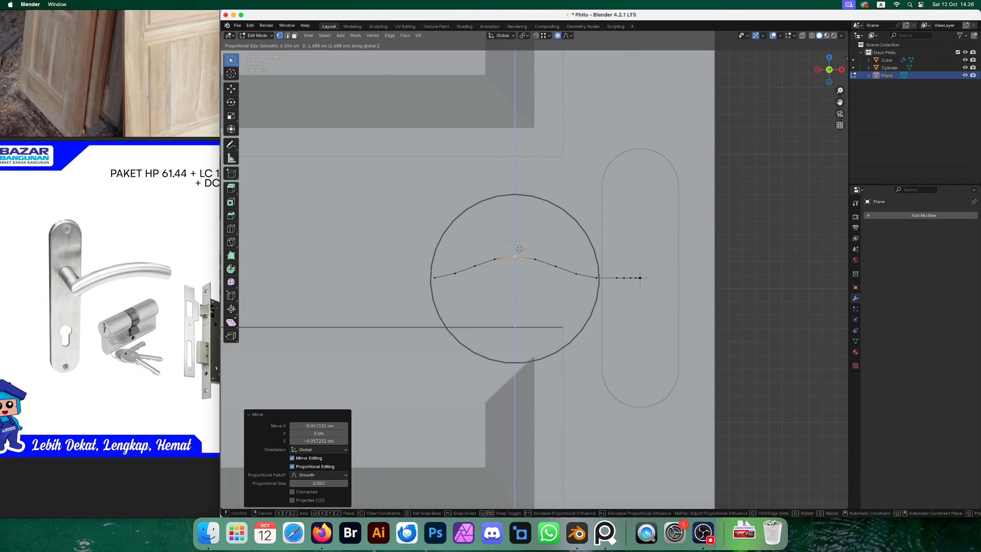
scroll(520, 248, down, 1)
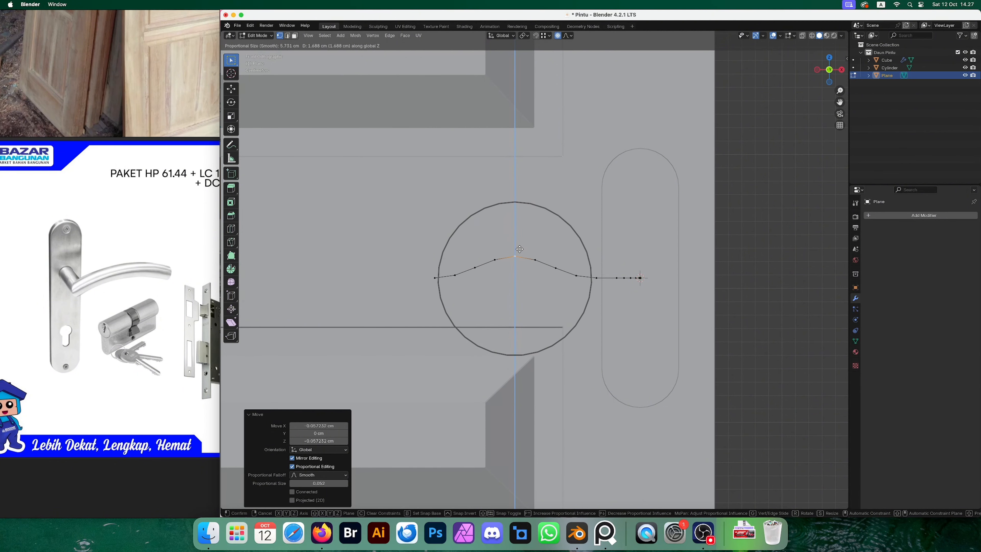
key(Escape)
Switch the proportional editing falloff from Smooth to Sphere.
click(566, 39)
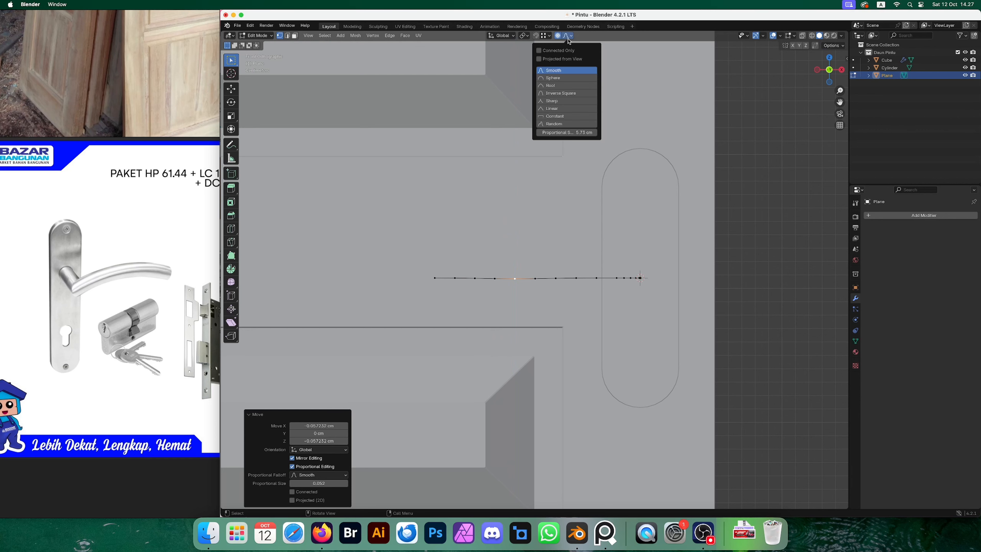
click(566, 70)
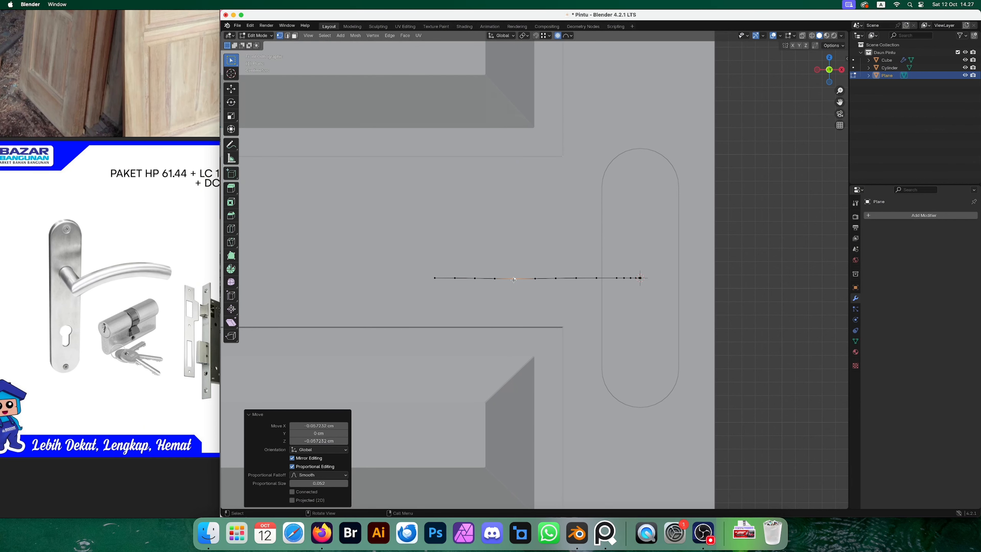
Try to arch the lever by raising its middle vertex about 2.4 cm along Z with a proportional influence of about 8.4 cm.
key(g)
key(z)
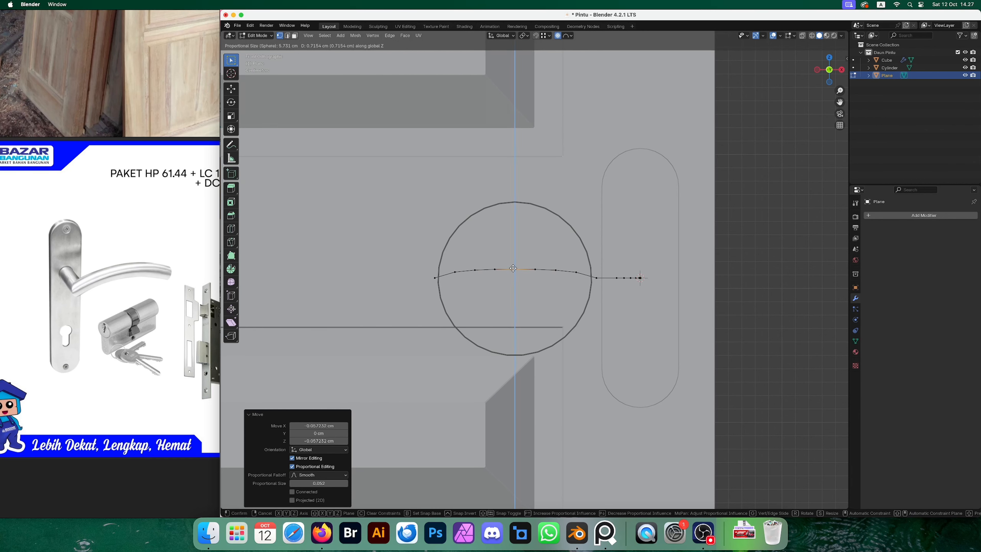
scroll(513, 268, down, 2)
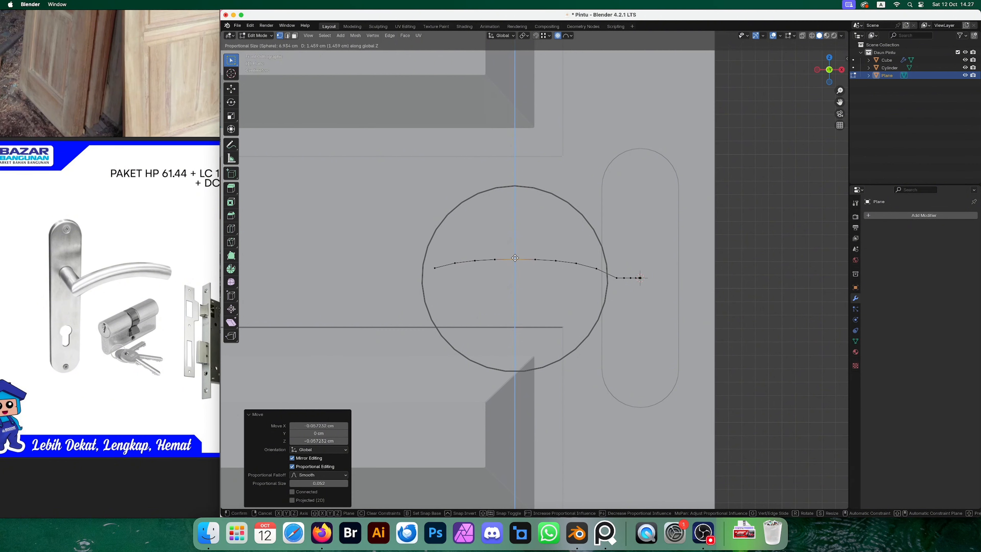
scroll(515, 252, down, 1)
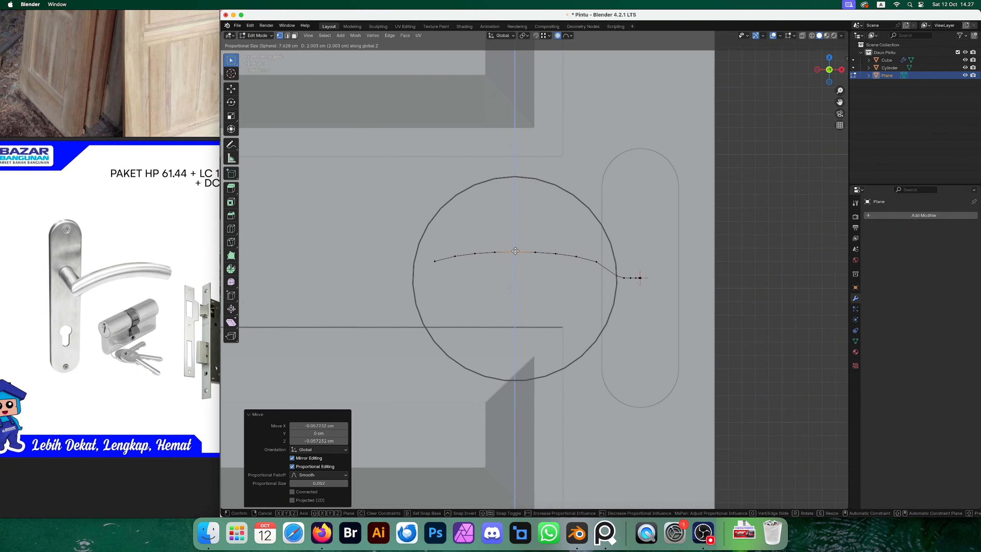
scroll(516, 251, down, 1)
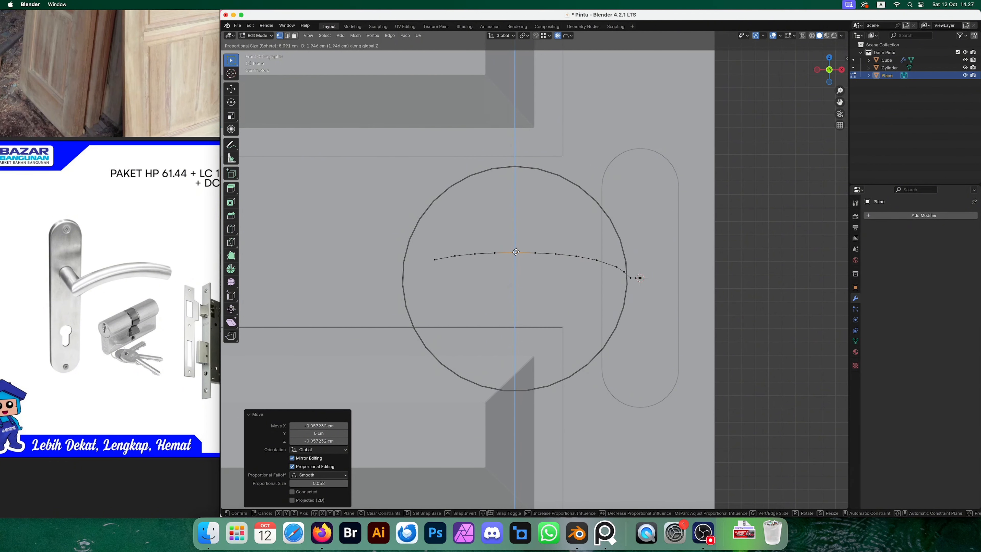
scroll(516, 255, up, 1)
scroll(516, 260, down, 1)
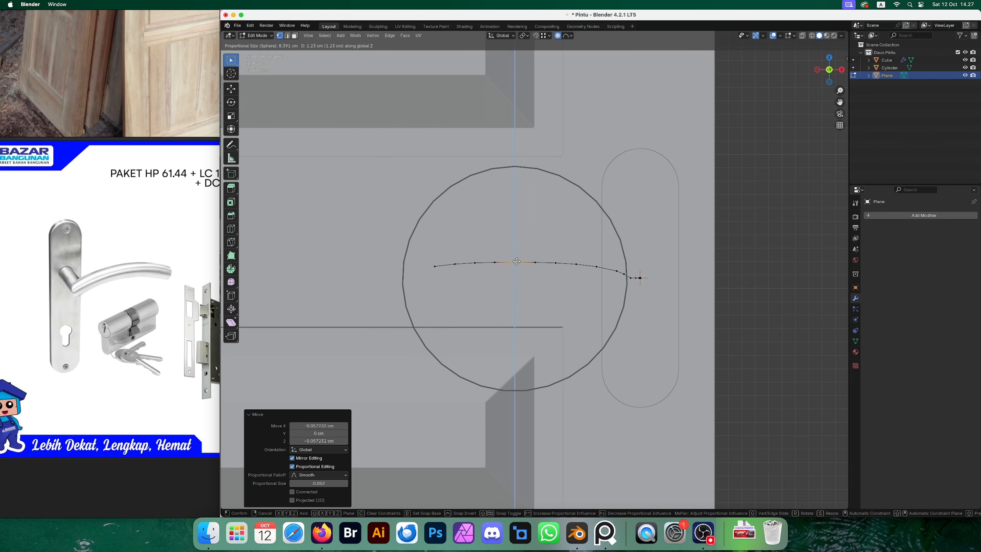
click(517, 246)
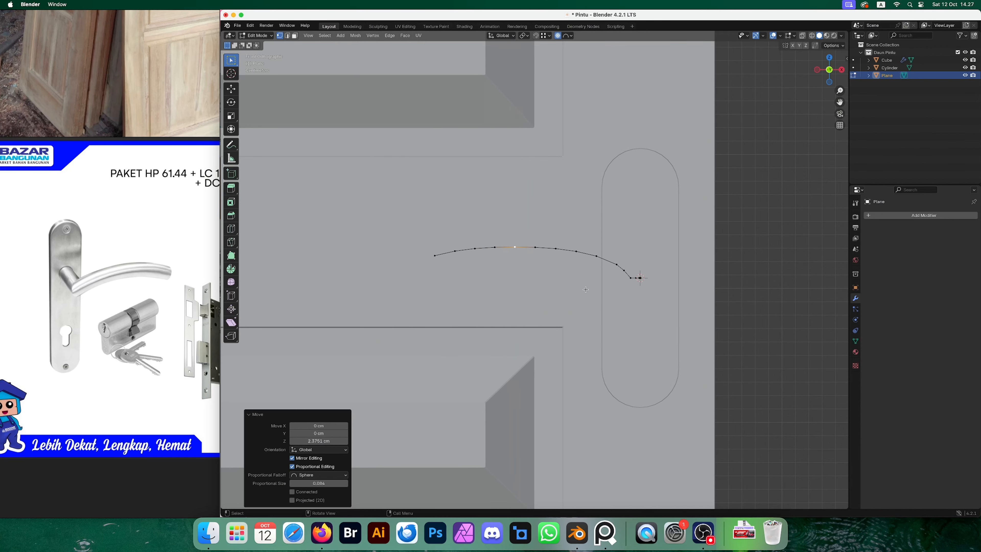
middle_drag(517, 246, 542, 319)
In front view, raise the lever's middle vertex about 2.1 cm along Z with a proportional influence of about 5.2 cm.
key(grave)
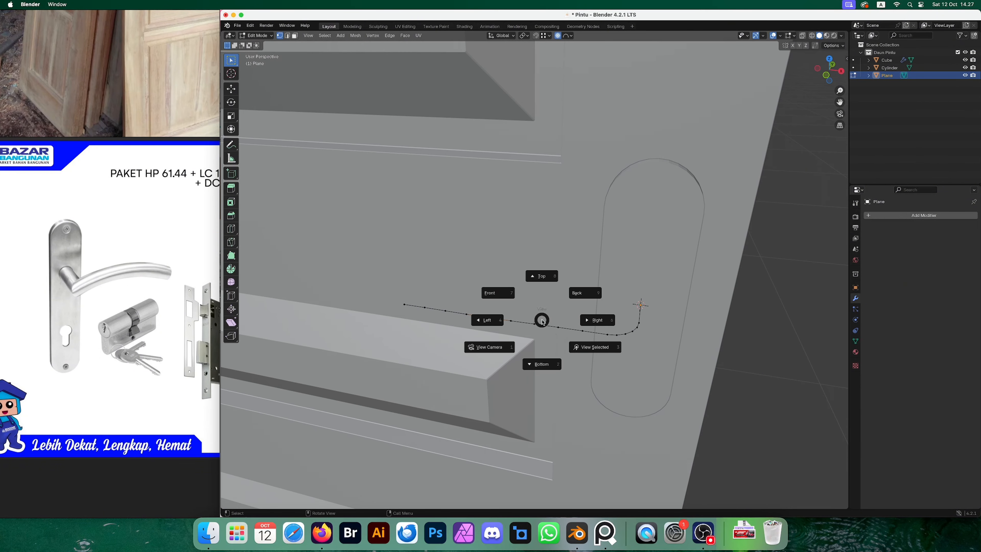
click(515, 281)
key(g)
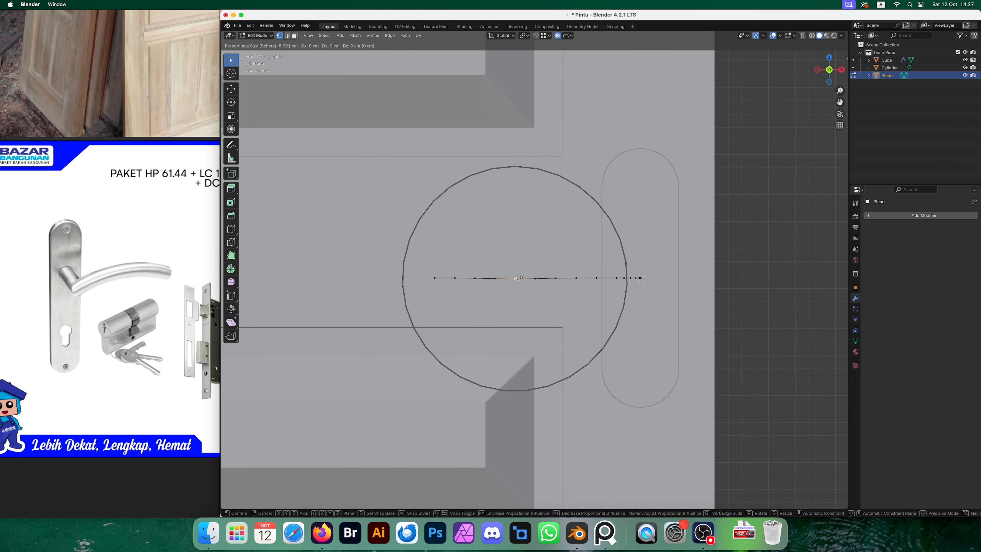
scroll(519, 278, up, 5)
key(z)
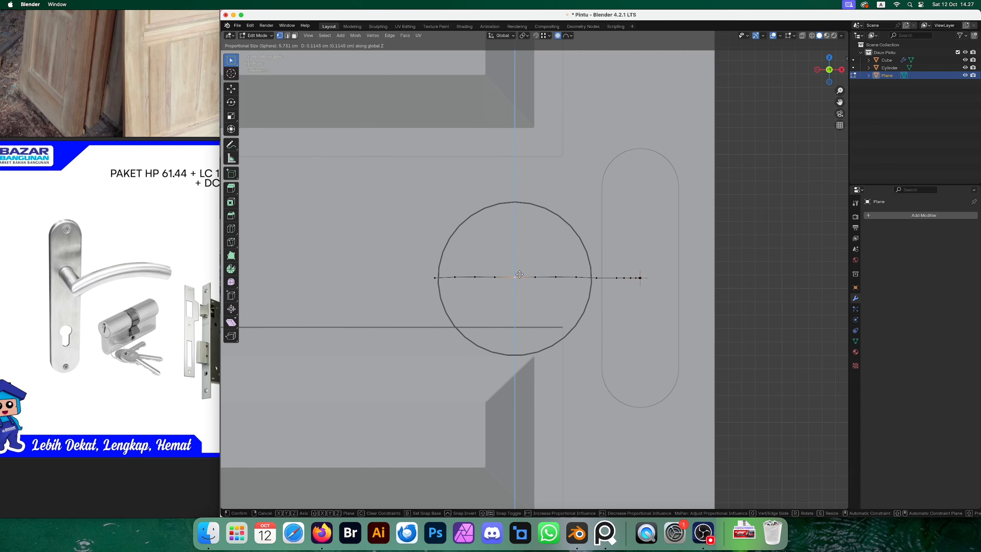
scroll(521, 261, up, 1)
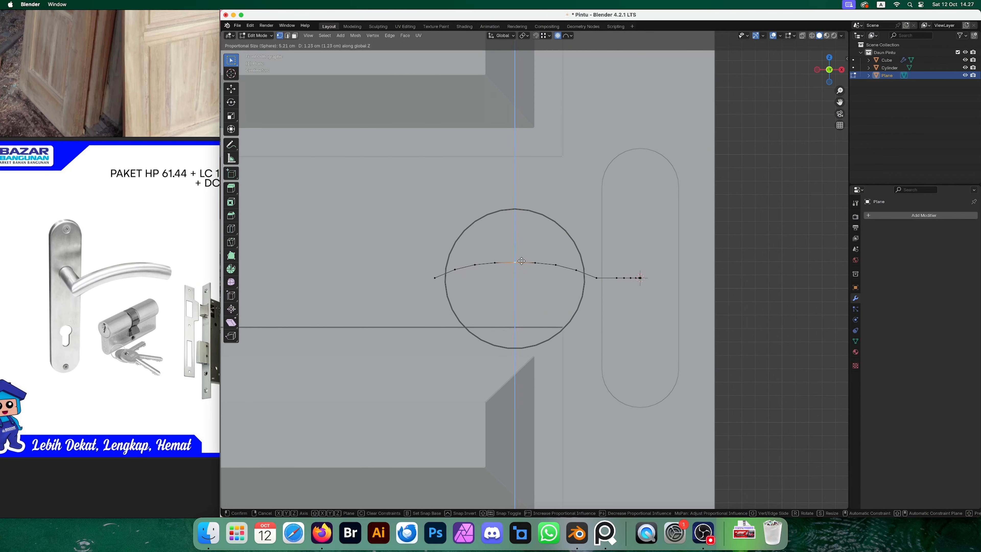
click(526, 248)
Check the arch in perspective, and select all vertices of the arched section in front view.
middle_drag(526, 249, 603, 338)
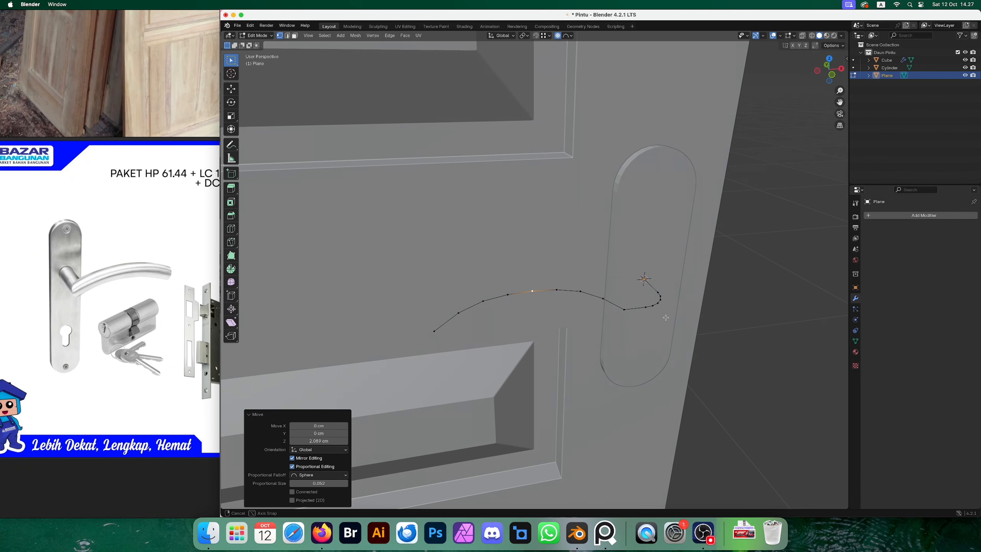
scroll(603, 337, up, 2)
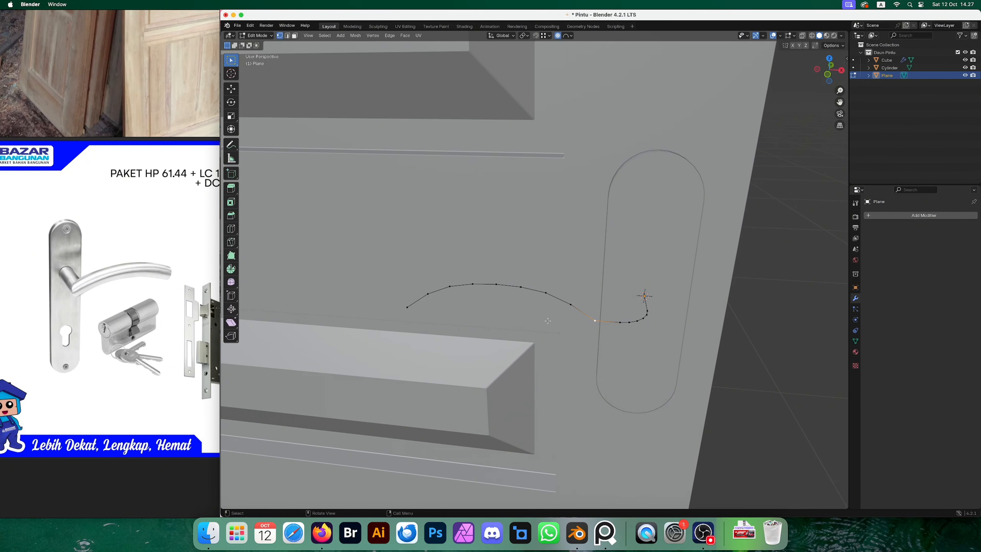
key(grave)
click(487, 298)
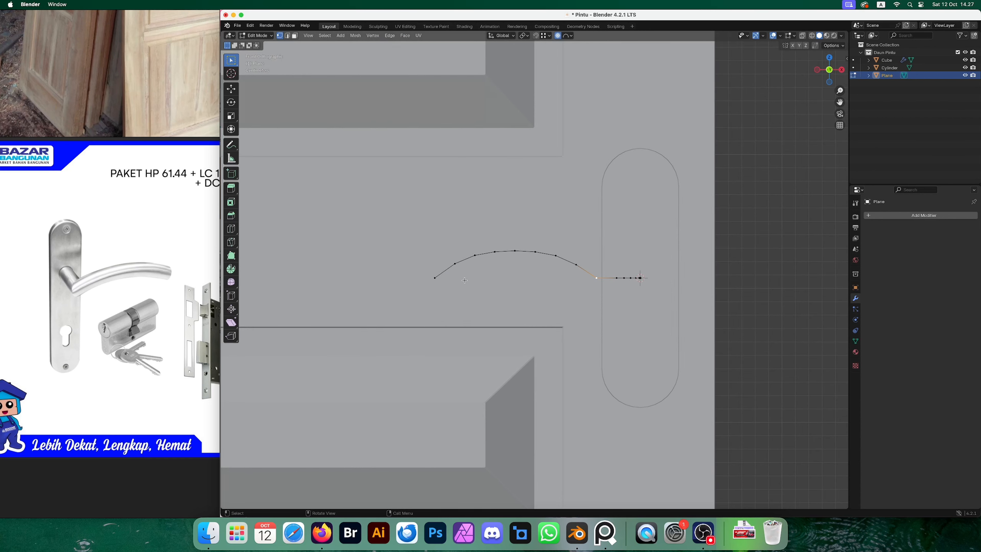
drag(414, 300, 607, 231)
key(g)
key(z)
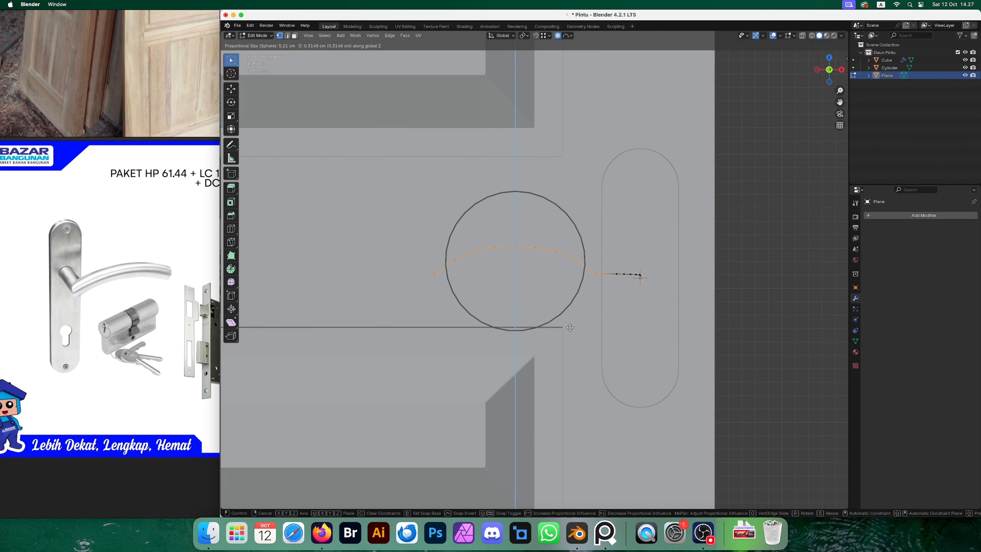
key(Escape)
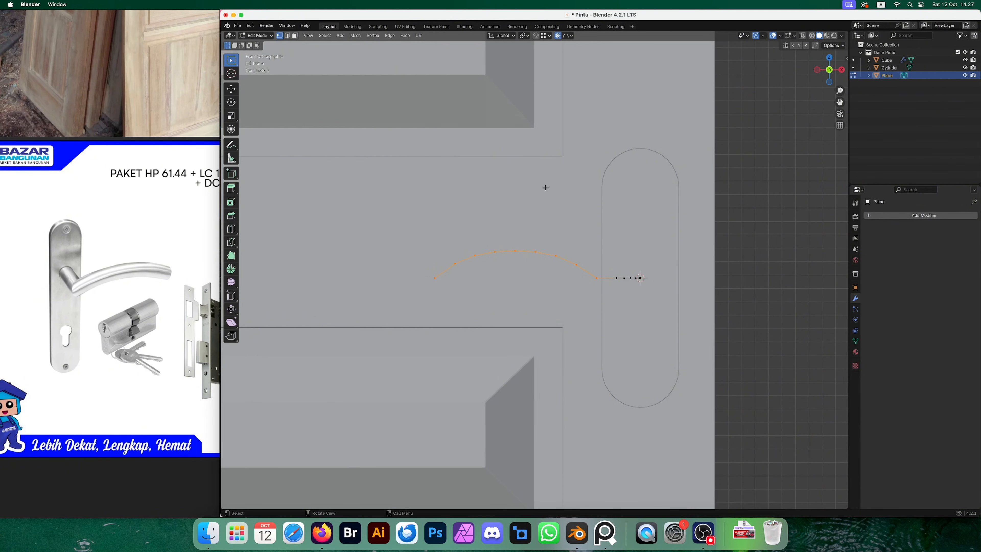
key(g)
scroll(542, 245, up, 4)
key(z)
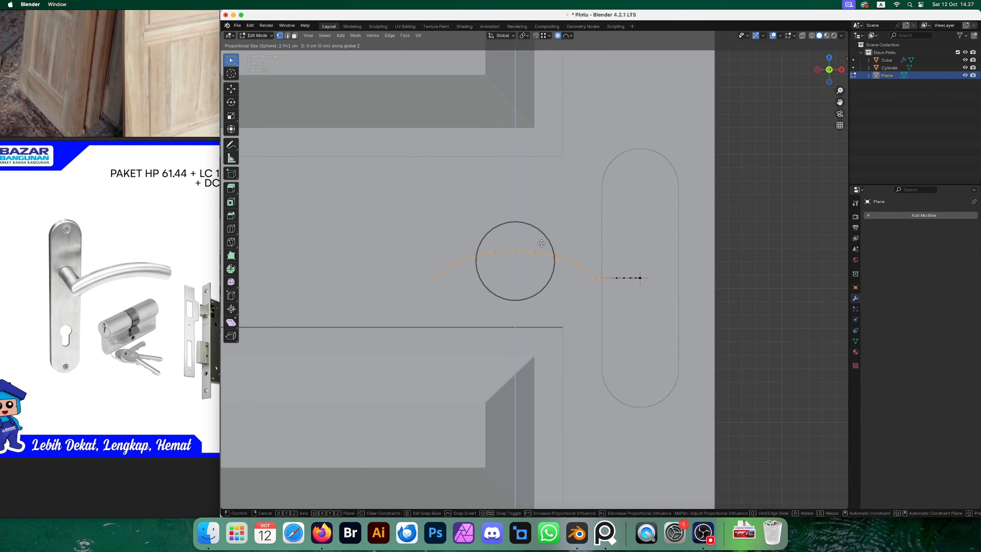
click(547, 237)
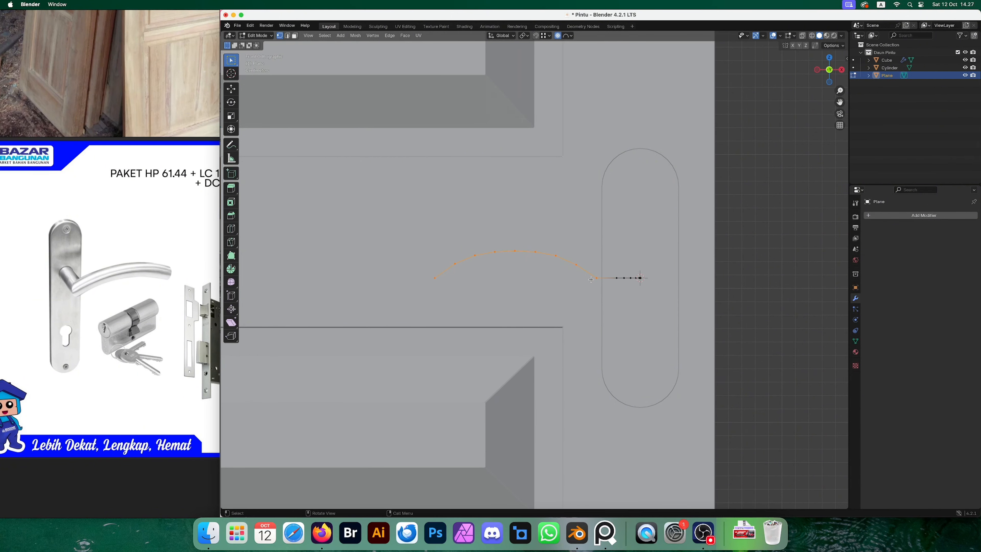
Turn off proportional editing and raise the arched section about 0.94 cm along Z.
key(o)
key(g)
key(z)
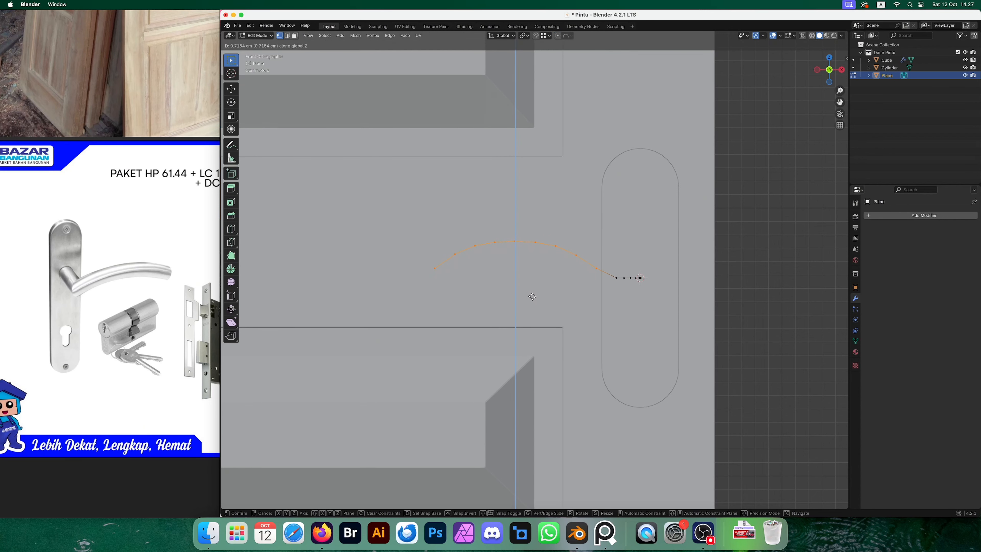
click(535, 294)
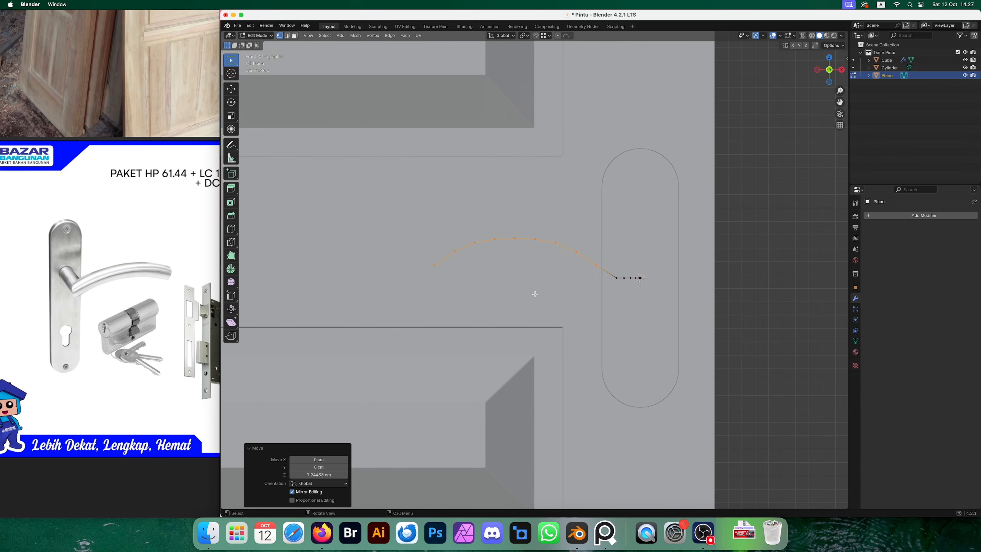
Flatten the arched section to about 0.704 along Z and shift it about 0.2 cm in X and -0.57 cm in Z.
drag(410, 292, 603, 234)
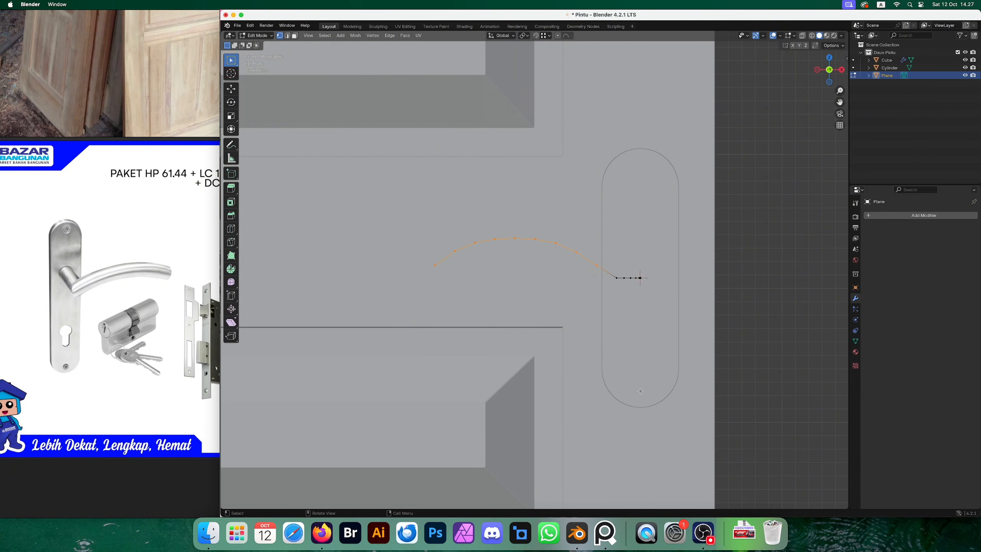
key(s)
key(z)
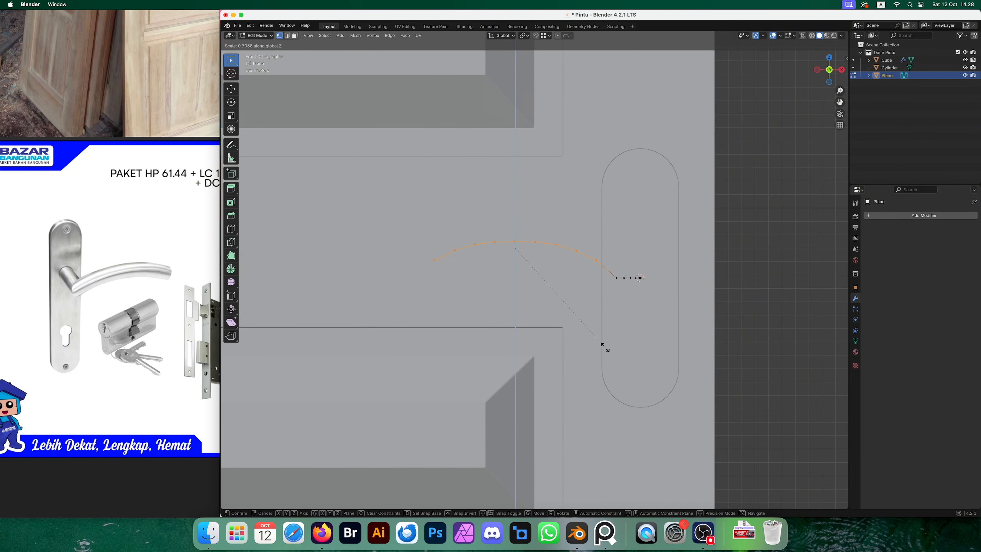
click(604, 347)
key(g)
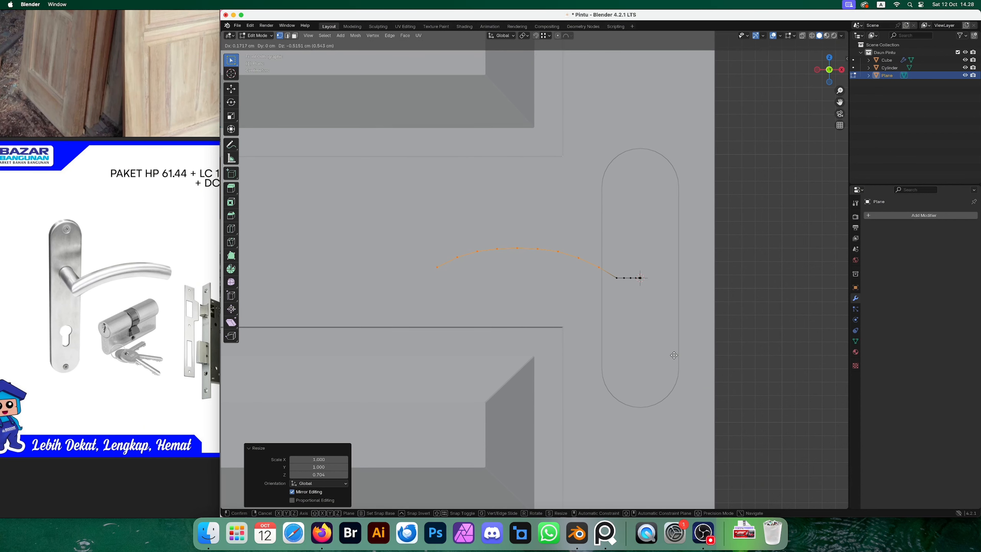
click(674, 356)
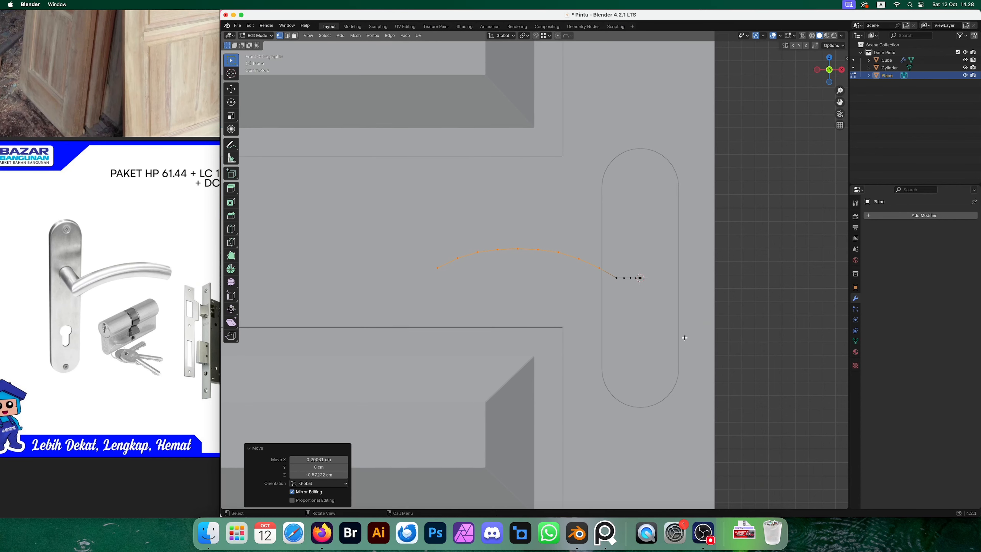
Leave Edit Mode and convert the lever's edge path from a mesh to a curve.
middle_drag(674, 356, 372, 105)
key(Tab)
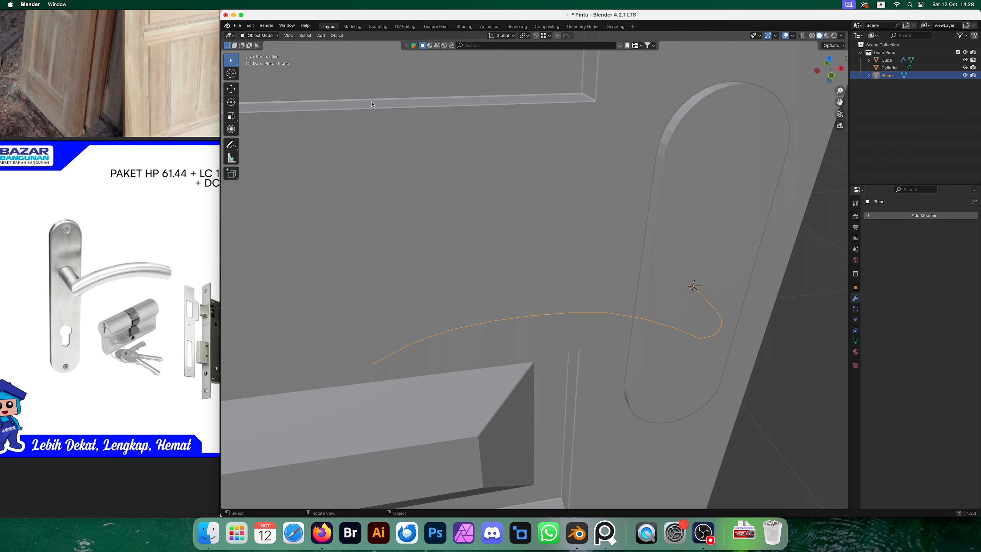
click(337, 36)
click(337, 36)
mouse_move(392, 267)
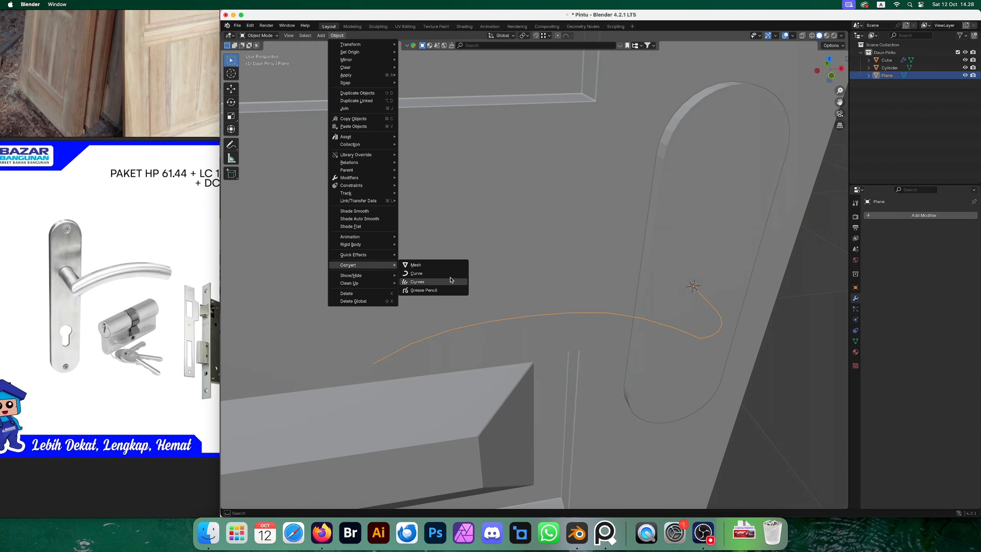
click(449, 274)
Thicken the lever curve into a tube with a round bevel depth of 1 cm.
scroll(781, 288, down, 3)
middle_drag(781, 288, 787, 278)
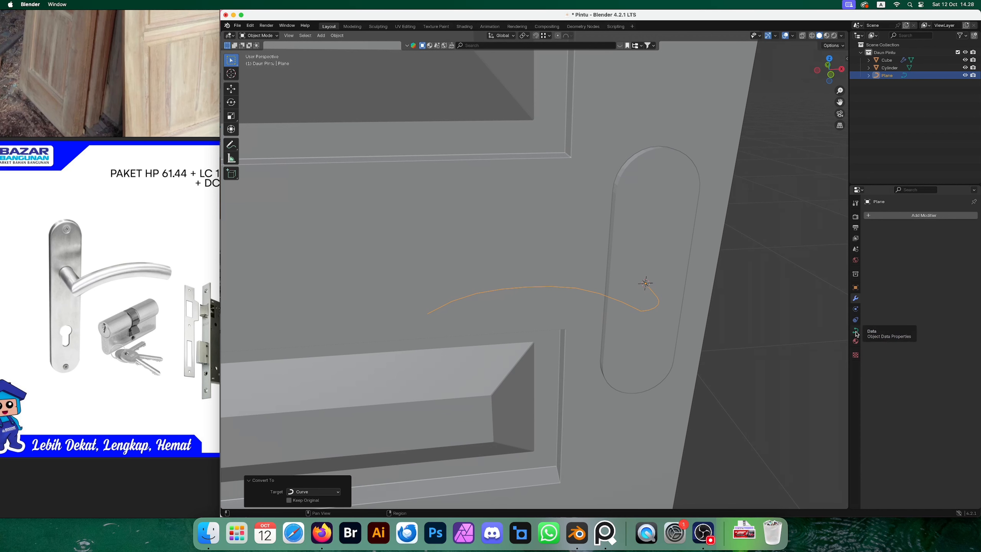
click(856, 331)
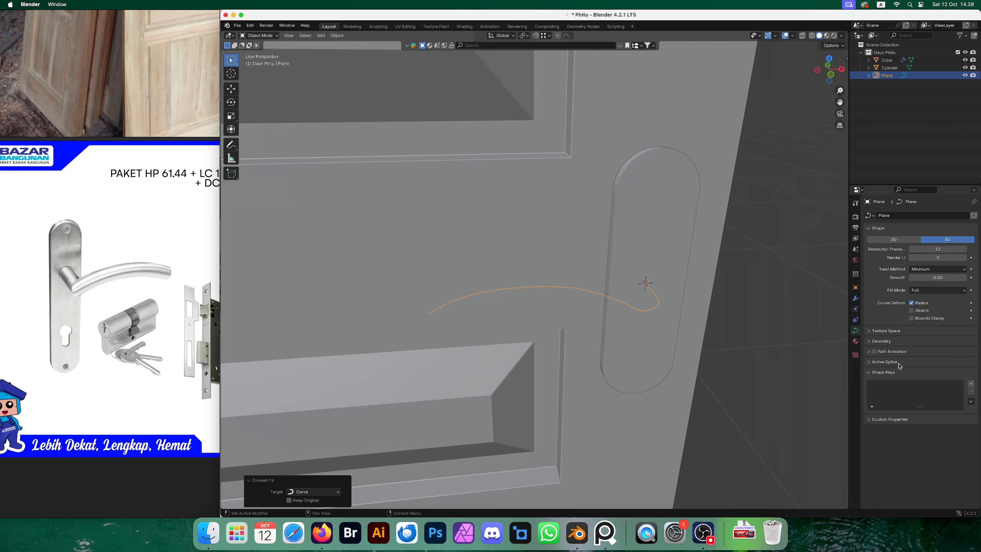
click(870, 341)
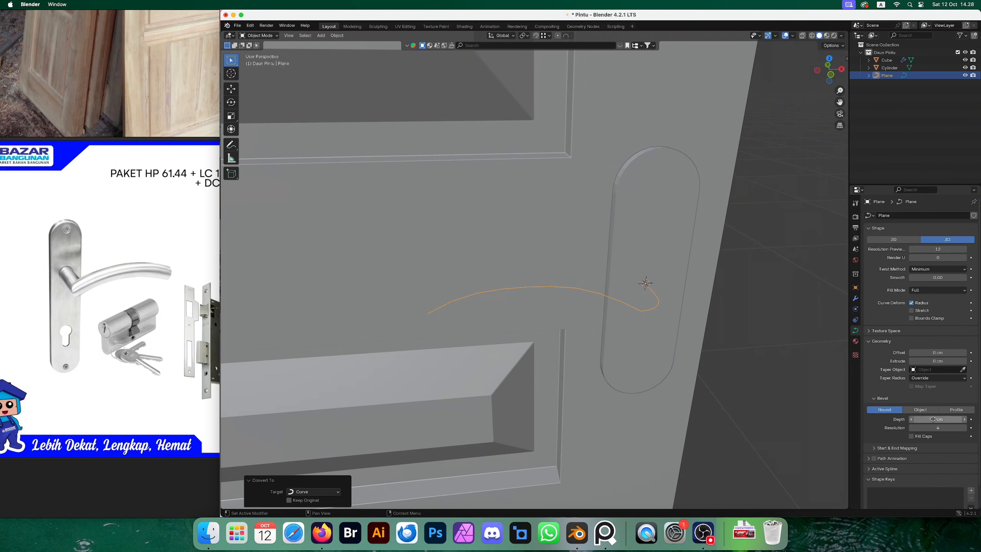
mouse_move(935, 423)
mouse_down()
mouse_move(962, 424)
mouse_move(936, 419)
mouse_up()
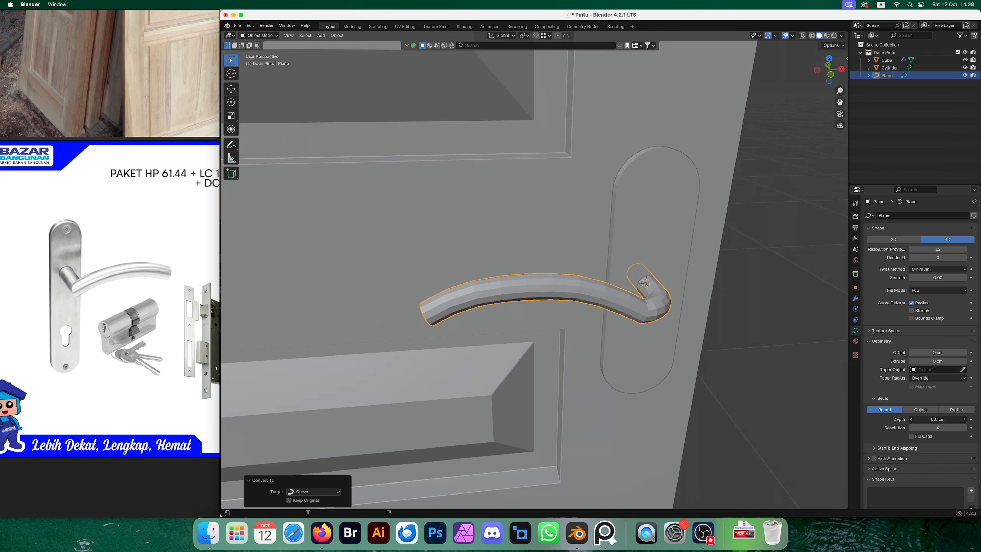
middle_drag(713, 294, 593, 290)
click(948, 419)
text(1)
key(Return)
In front view, smooth the lever's kink by moving the control point beside the bend about -0.11 cm in X and 0.14 cm in Z.
key(Tab)
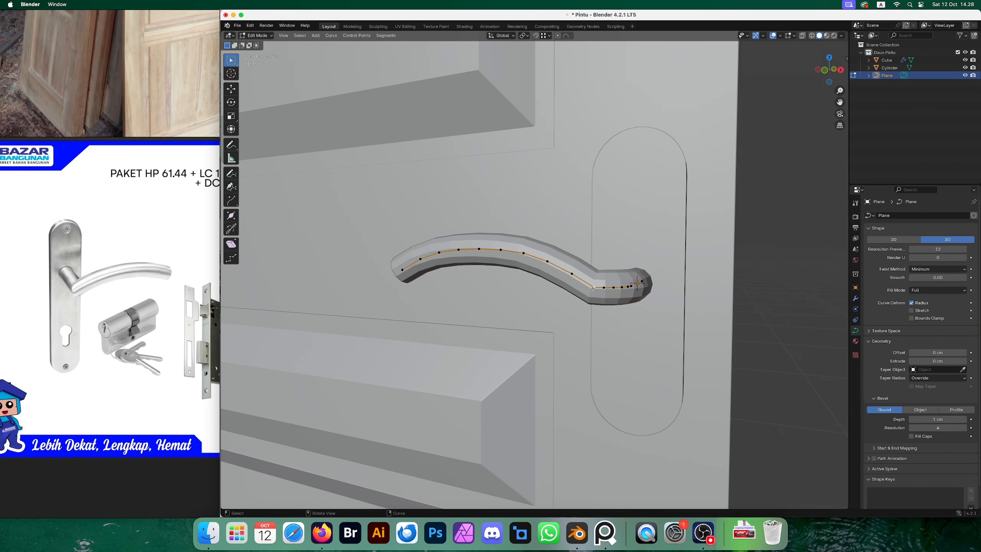
key(grave)
click(550, 262)
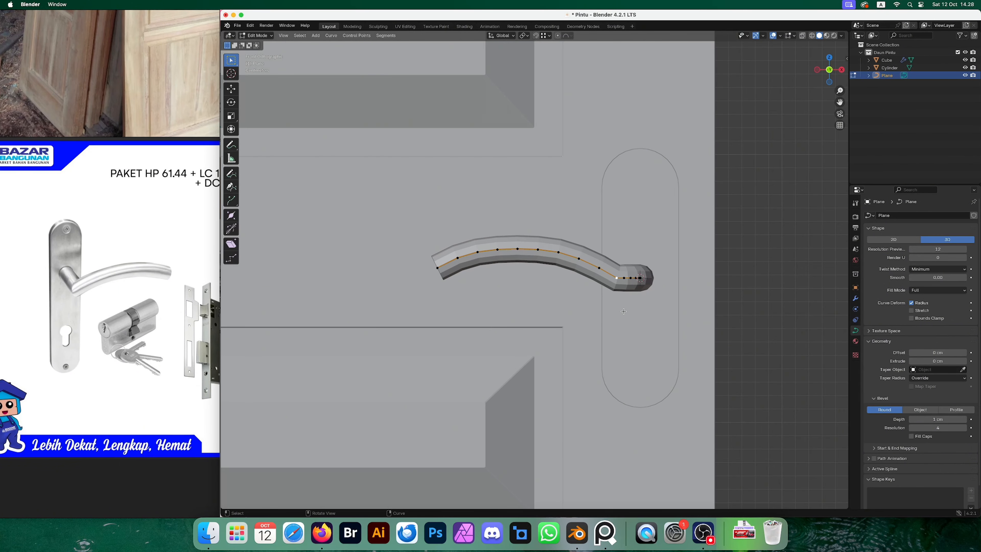
key(g)
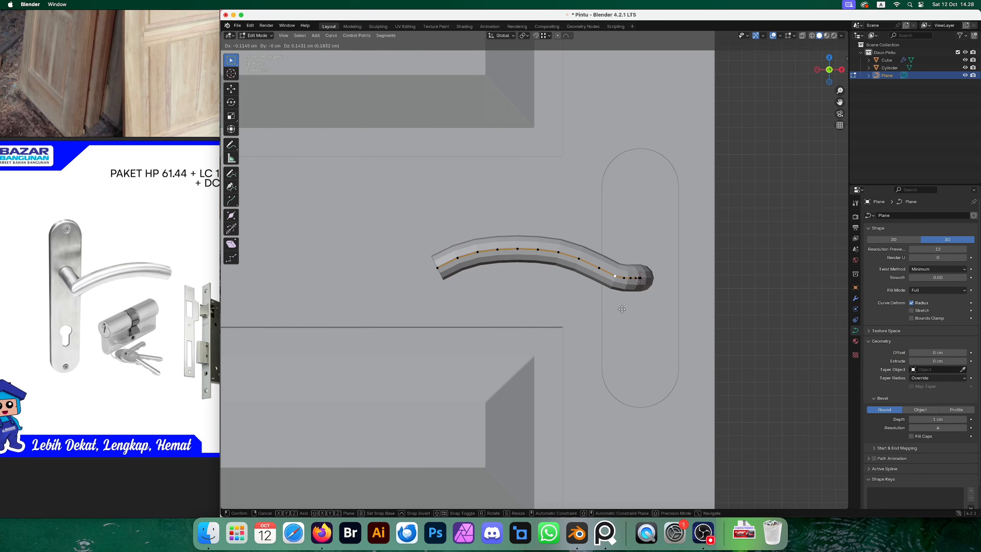
click(623, 309)
mouse_move(623, 309)
middle_down()
mouse_move(600, 324)
mouse_move(701, 308)
mouse_move(636, 304)
middle_up()
key(Tab)
scroll(689, 308, up, 4)
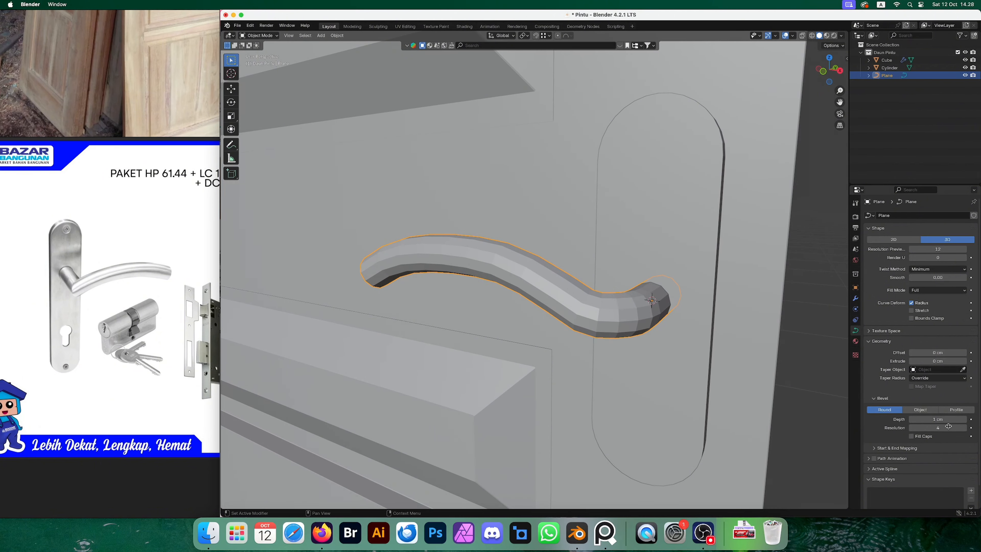
Raise the lever curve's bevel resolution to 6 and shift its mounting-end control point along Y relative to the backplate.
click(965, 428)
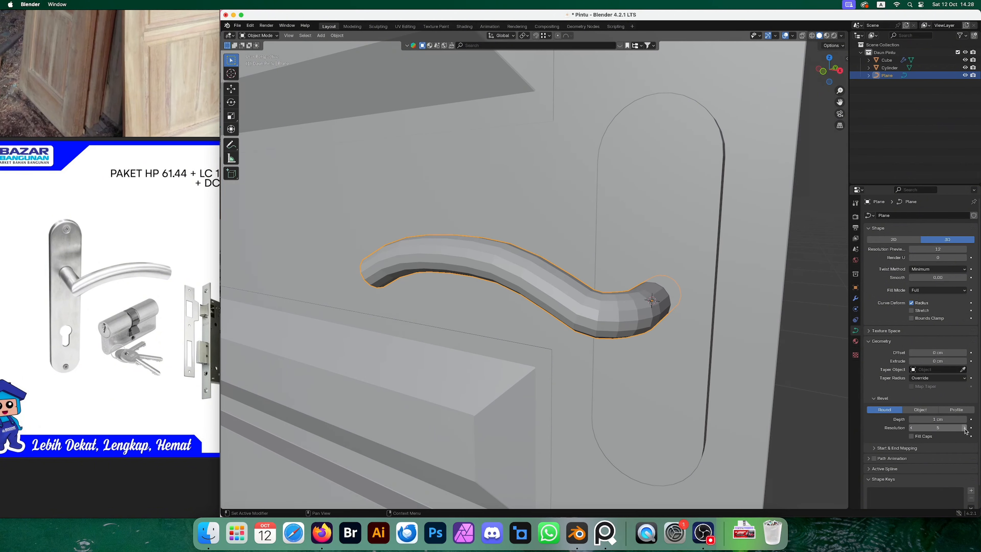
click(965, 428)
middle_drag(373, 218, 642, 306)
key(Tab)
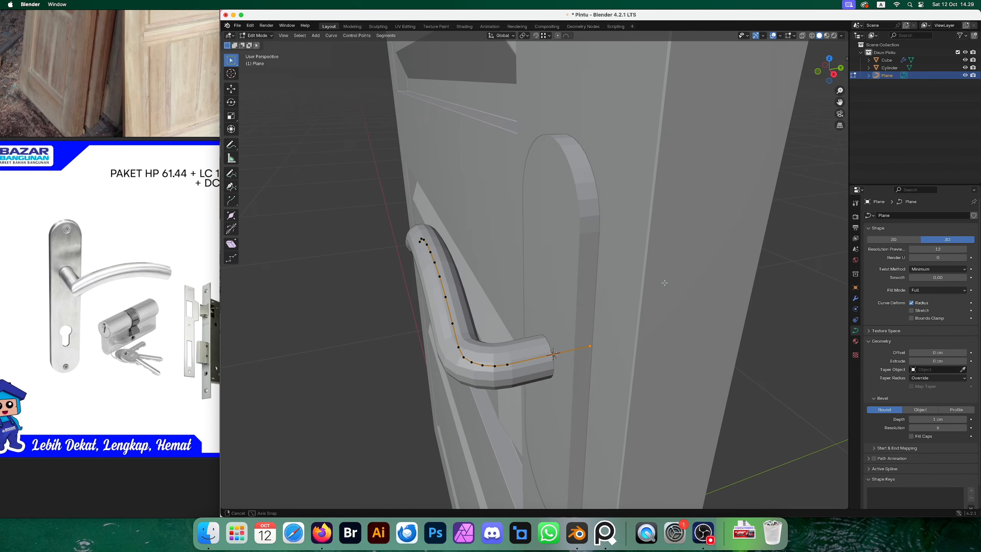
key(g)
key(y)
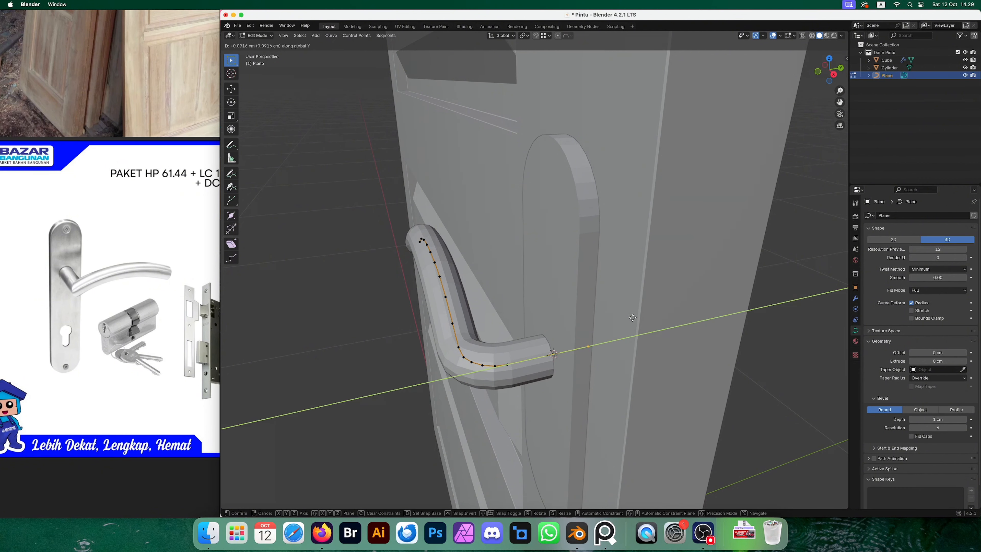
click(595, 320)
middle_drag(595, 319, 756, 326)
key(Tab)
Fill the caps at the lever tube's open ends and shade it smooth.
scroll(760, 336, up, 3)
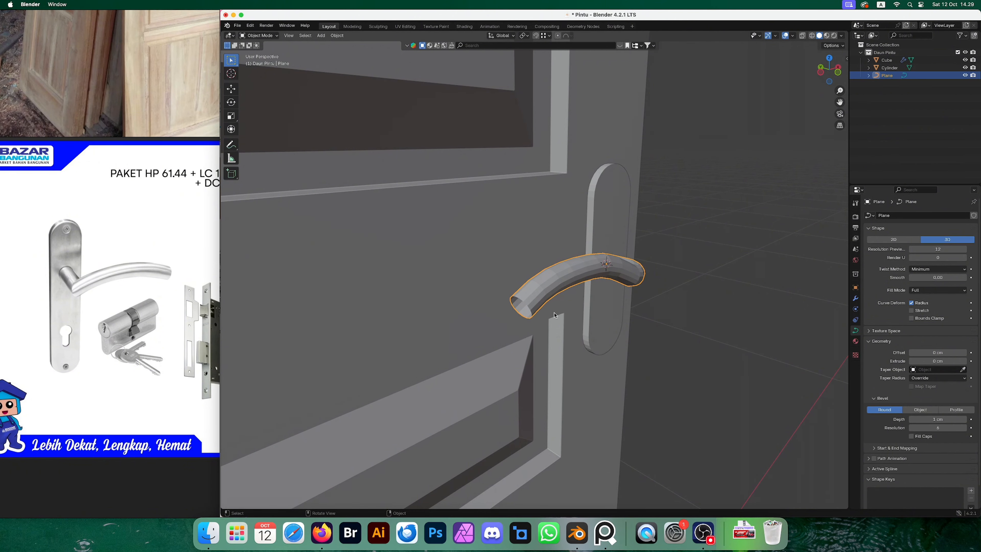
middle_drag(487, 271, 559, 265)
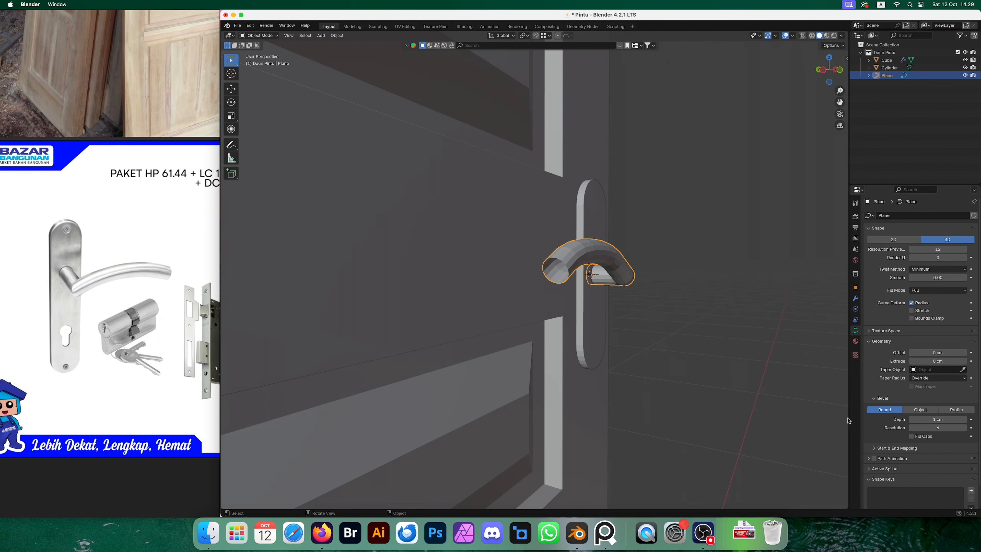
click(912, 436)
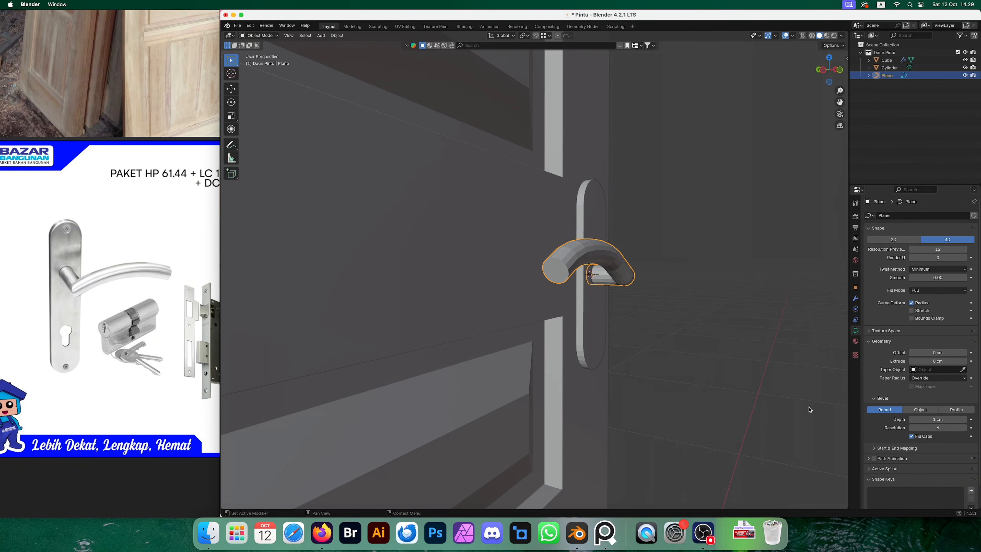
middle_drag(611, 343, 531, 285)
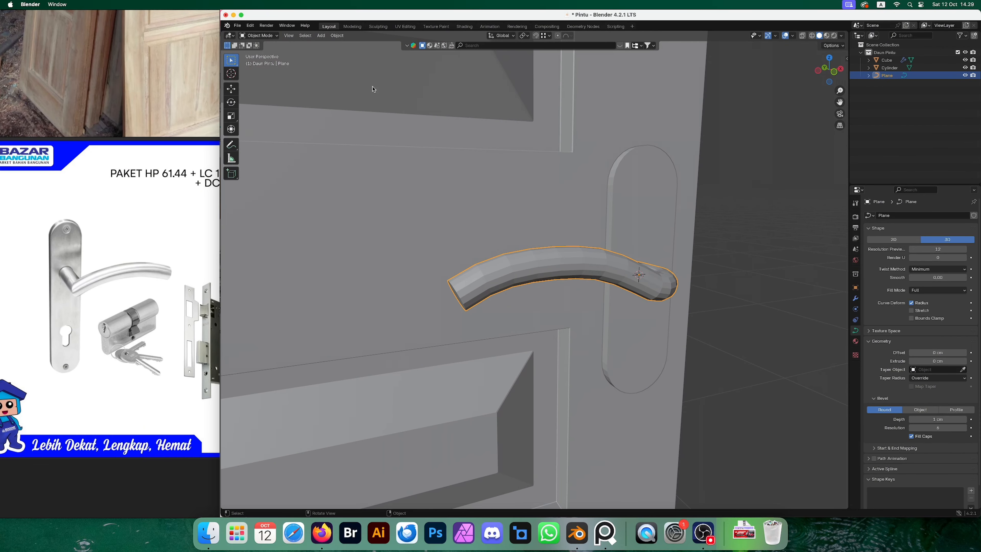
click(337, 36)
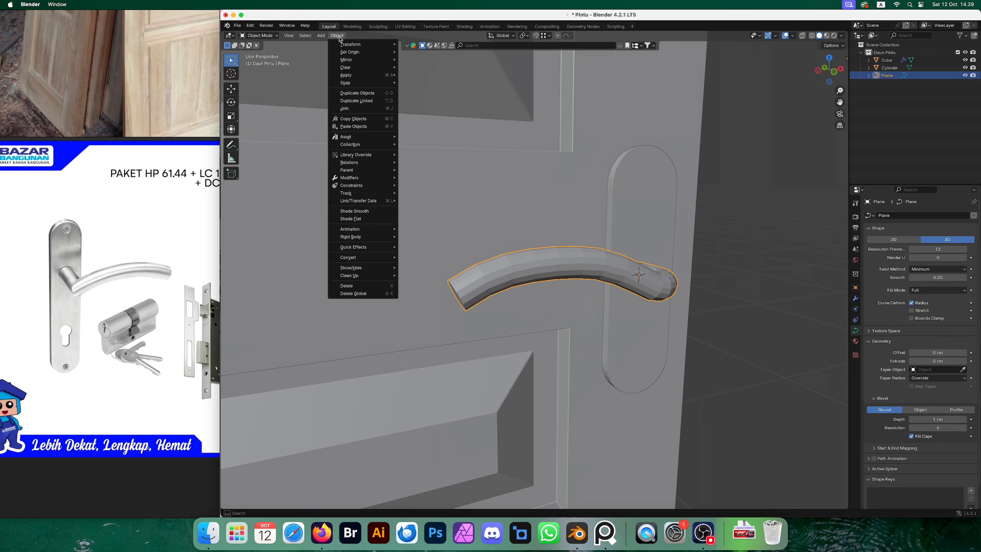
click(354, 211)
Try a Bevel modifier on the lever curve and remove it.
middle_drag(387, 217, 558, 214)
middle_drag(427, 219, 646, 251)
click(856, 298)
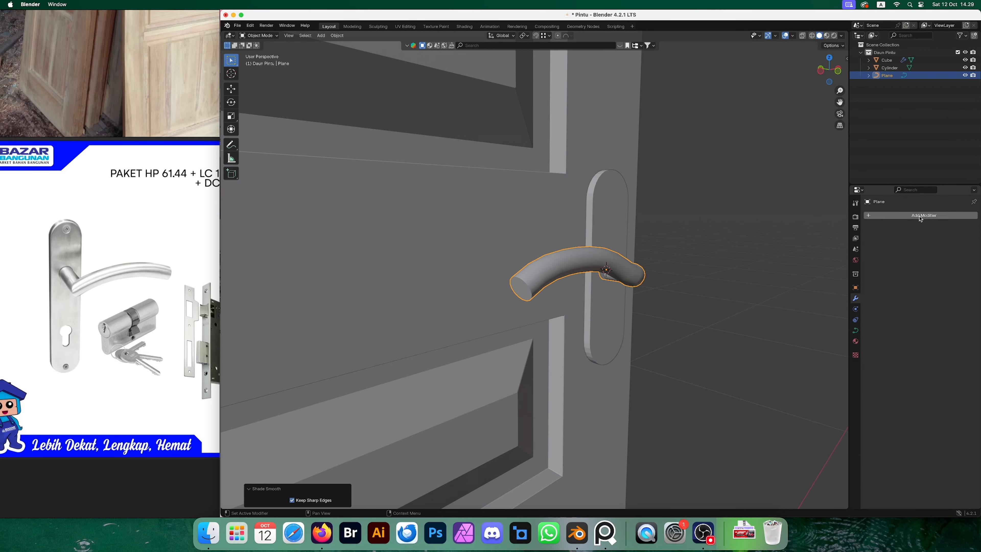
click(889, 215)
mouse_move(877, 216)
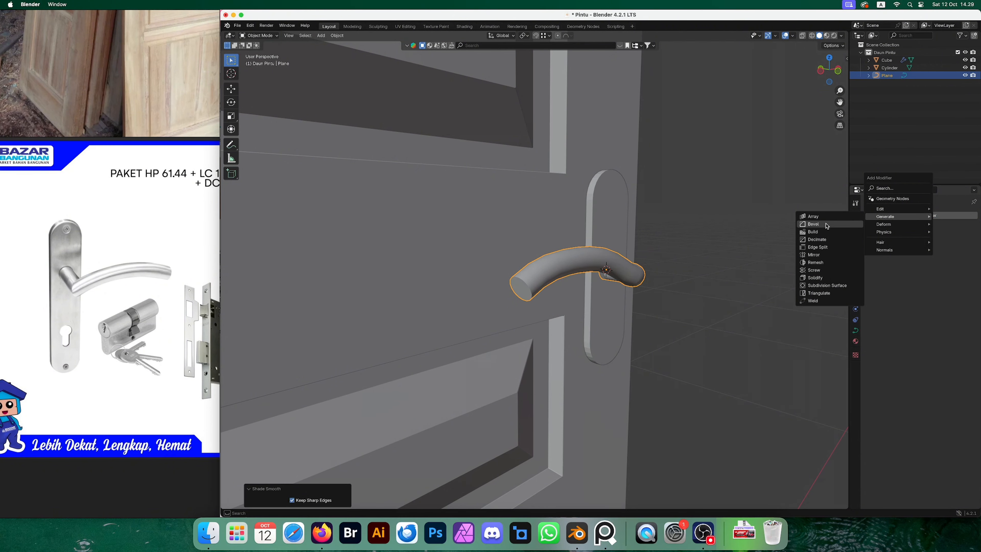
click(815, 224)
scroll(621, 283, up, 4)
middle_drag(621, 282, 593, 293)
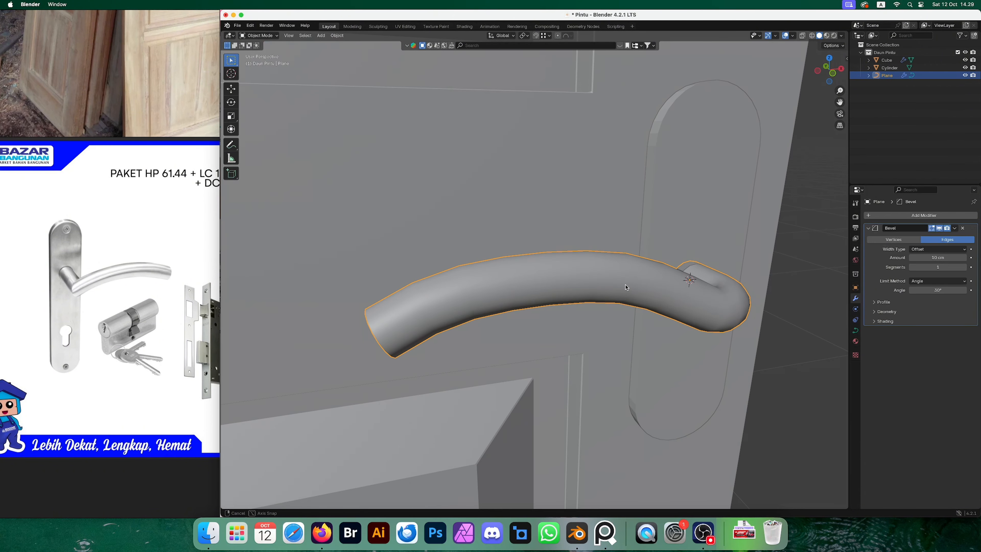
click(963, 229)
scroll(699, 279, down, 4)
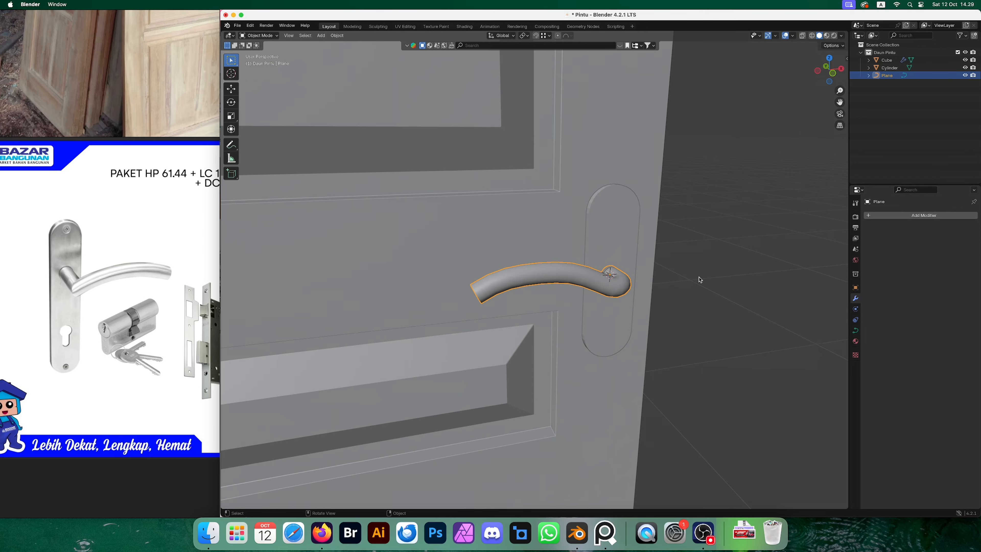
Apply the lever's rotation and scale, and convert it from a curve to a mesh.
mouse_move(698, 278)
middle_down()
mouse_move(609, 291)
mouse_move(735, 284)
mouse_move(697, 292)
mouse_move(707, 283)
middle_up()
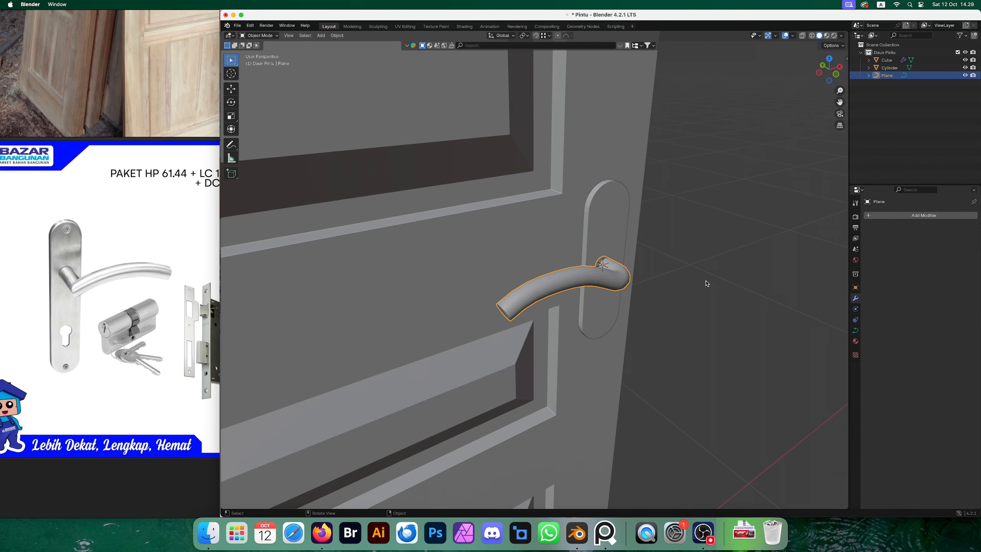
key(ctrl+a)
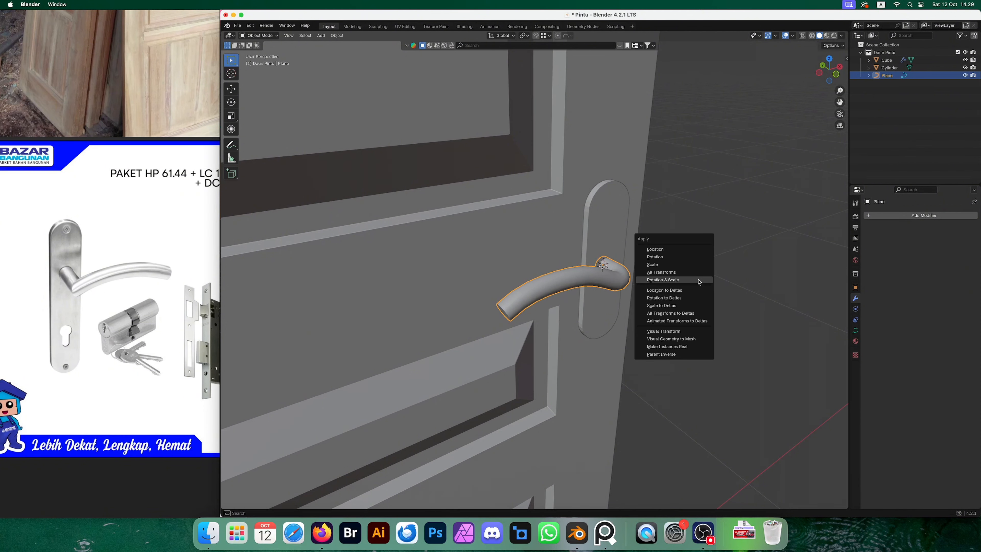
click(699, 282)
middle_drag(699, 282, 735, 284)
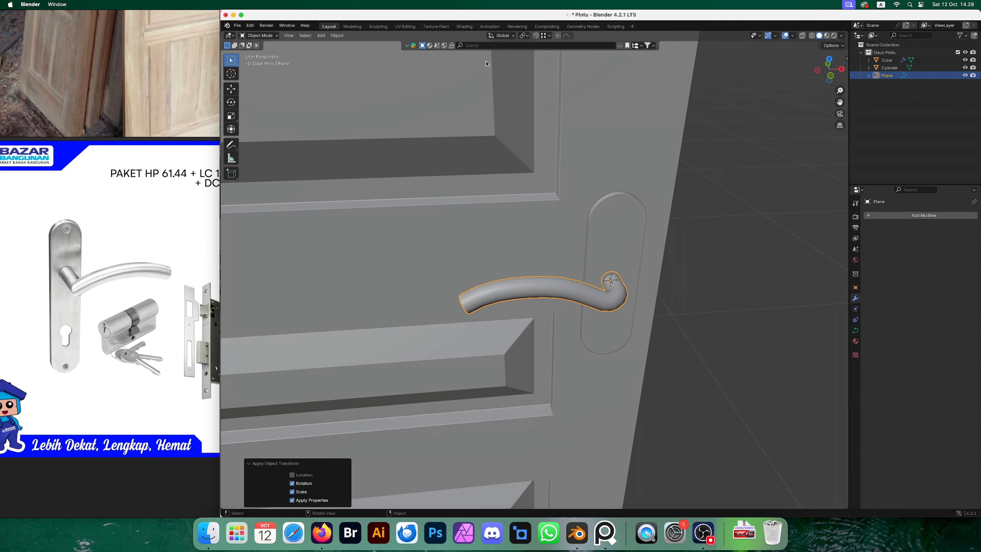
click(337, 36)
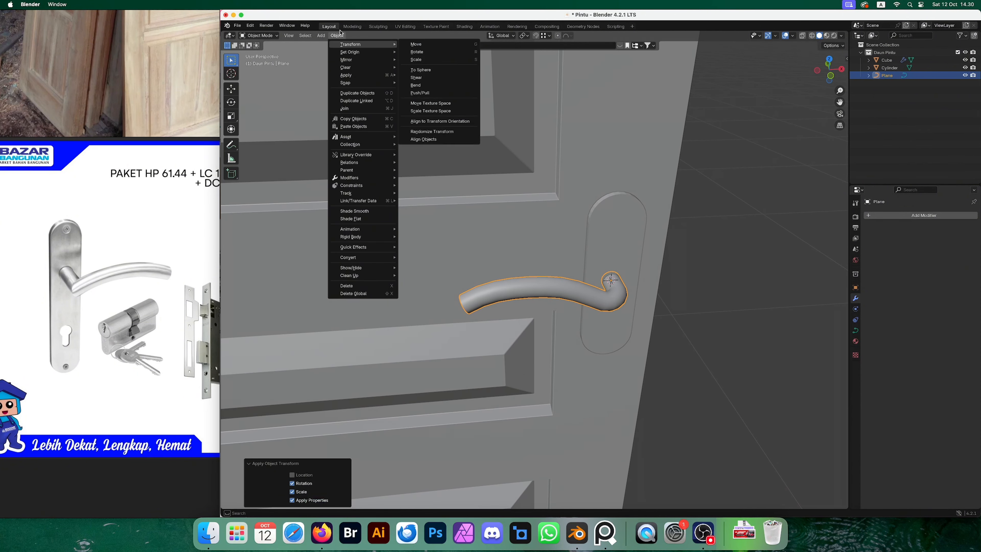
mouse_move(390, 262)
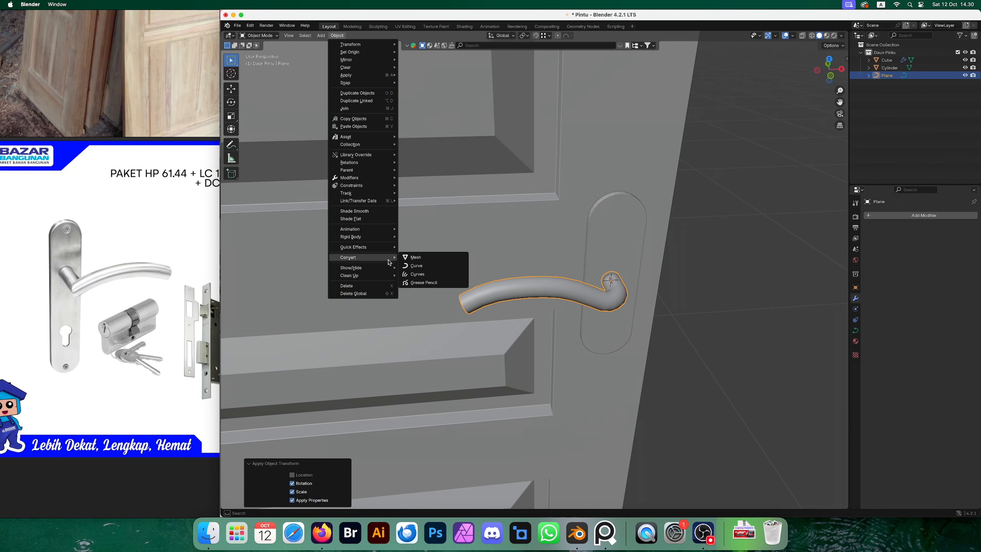
click(418, 260)
In Edit Mode, delete all the narrow triangular faces capping the lever's free end.
middle_drag(558, 256, 603, 249)
key(Tab)
scroll(604, 249, up, 5)
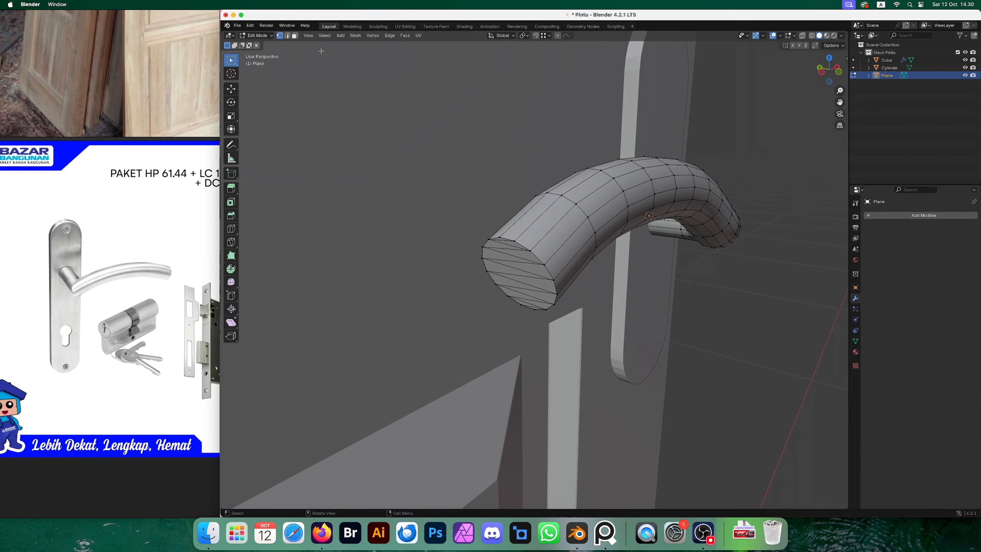
click(295, 36)
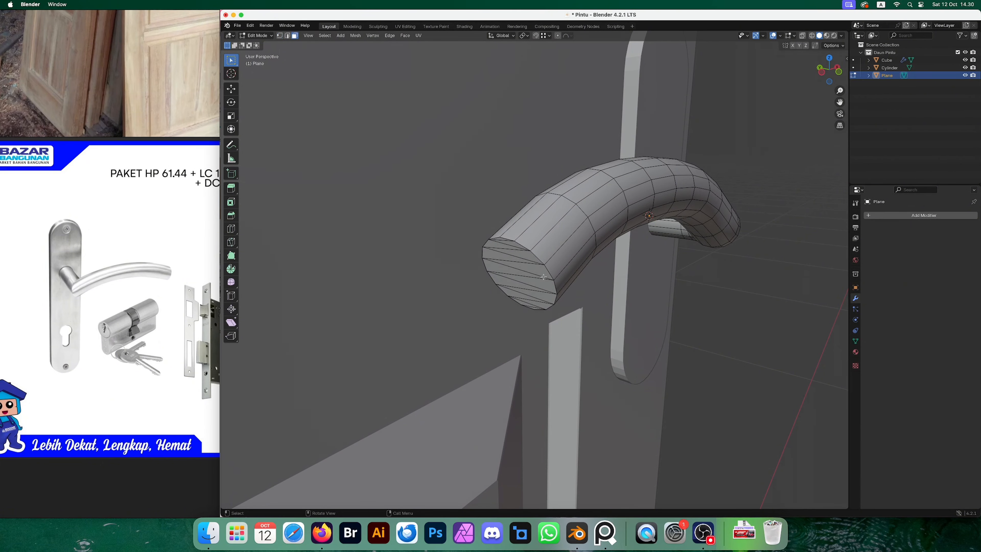
shift+click(534, 309)
shift+click(533, 306)
shift+click(539, 304)
shift+click(539, 303)
shift+click(539, 295)
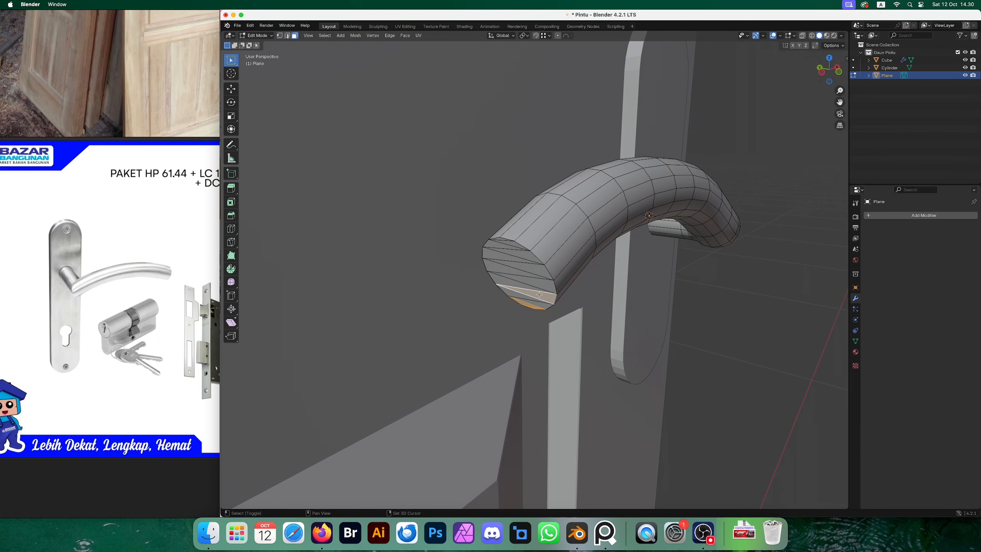
shift+click(537, 304)
shift+click(535, 279)
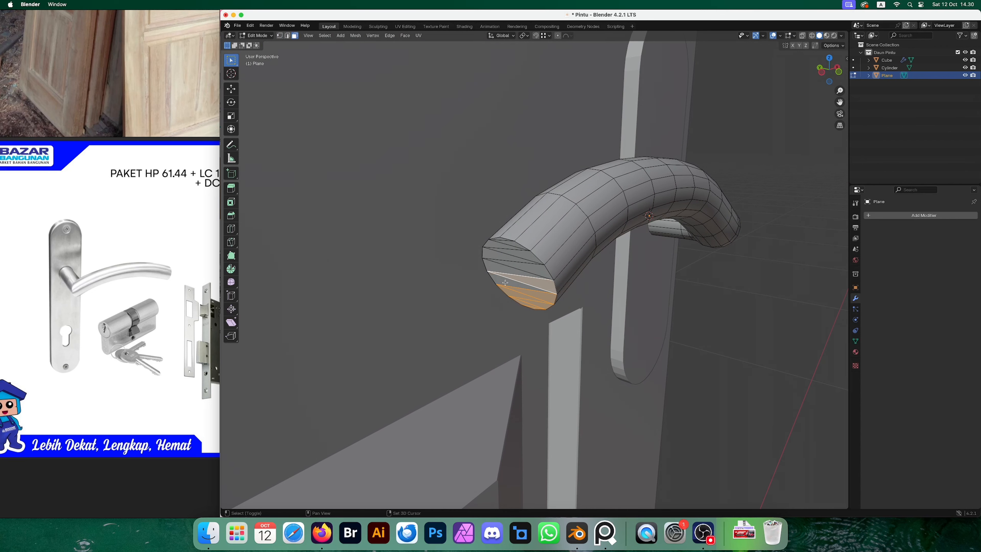
shift+click(526, 271)
shift+click(516, 265)
shift+click(506, 254)
shift+click(506, 254)
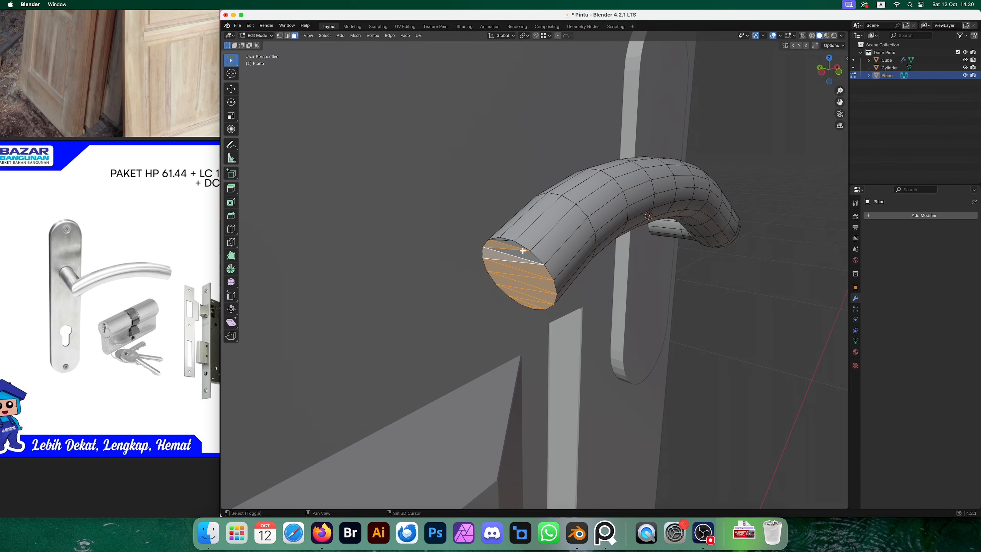
shift+click(518, 245)
shift+click(497, 238)
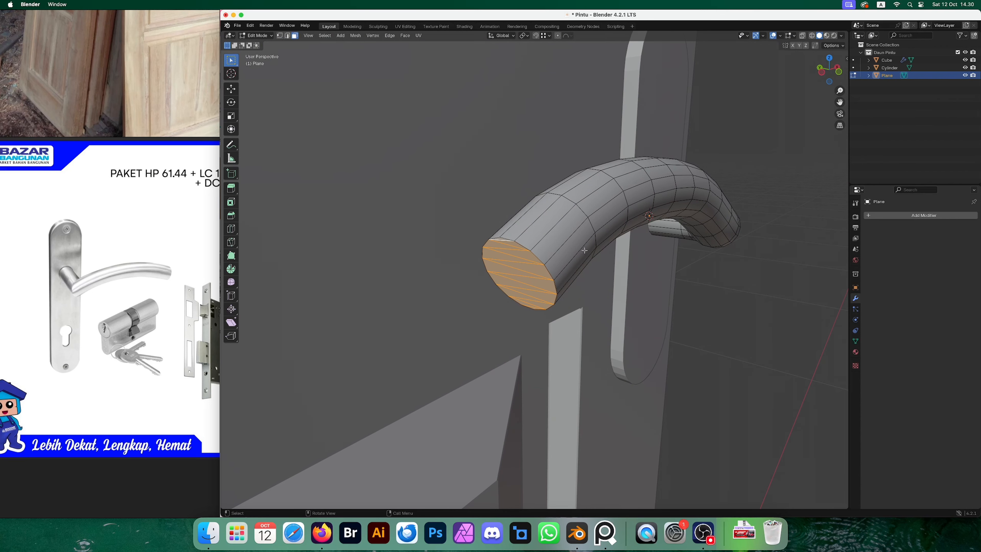
key(x)
click(573, 266)
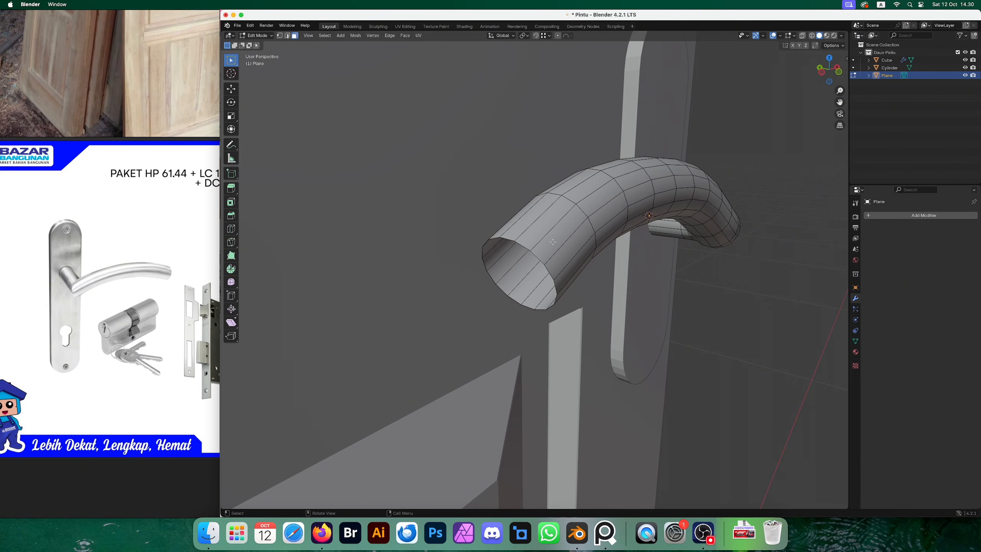
Close the open edge loop at the lever's free end with a single face and leave Edit Mode.
click(287, 35)
alt+click(523, 245)
key(f)
scroll(523, 244, down, 4)
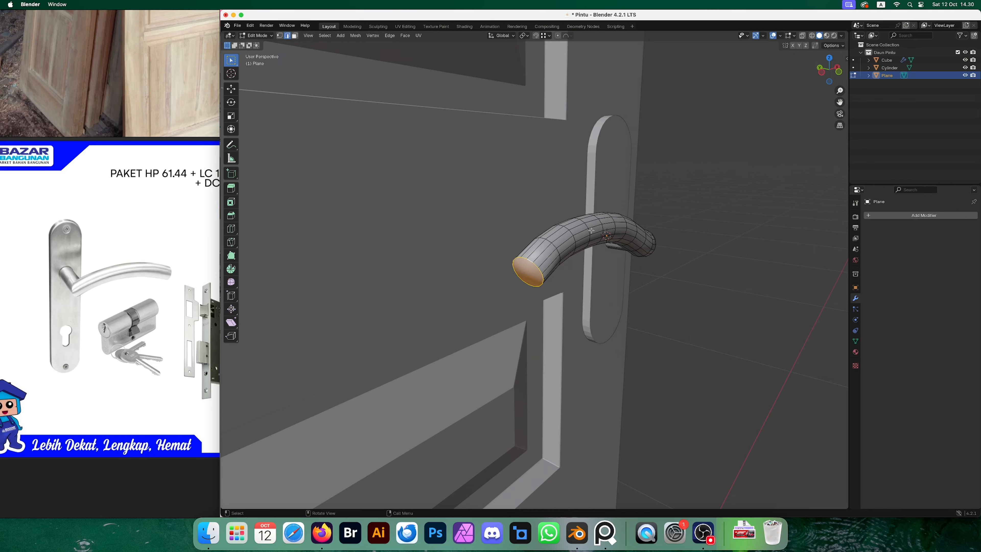
key(Tab)
Apply Shade Auto Smooth to the lever mesh with a 30° angle.
middle_drag(669, 170, 572, 182)
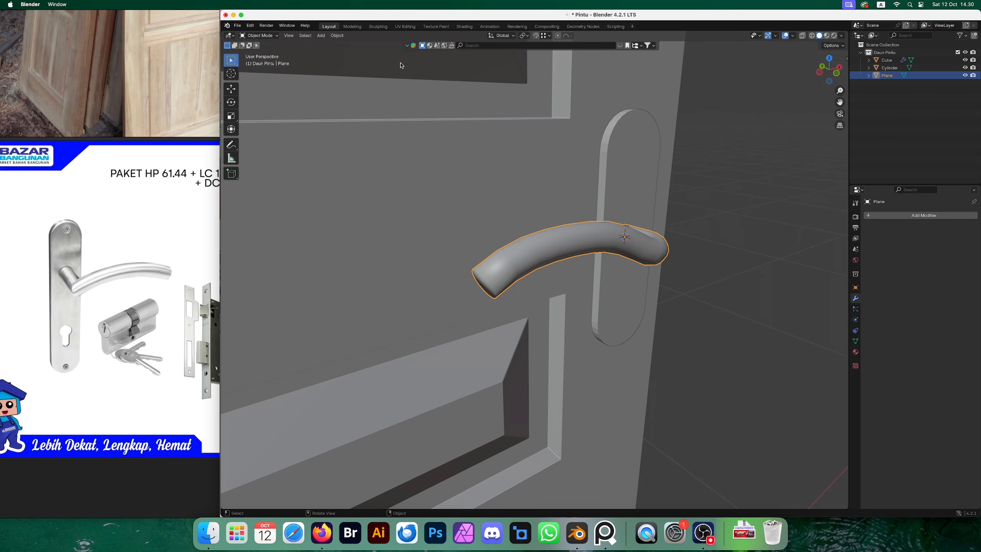
click(337, 35)
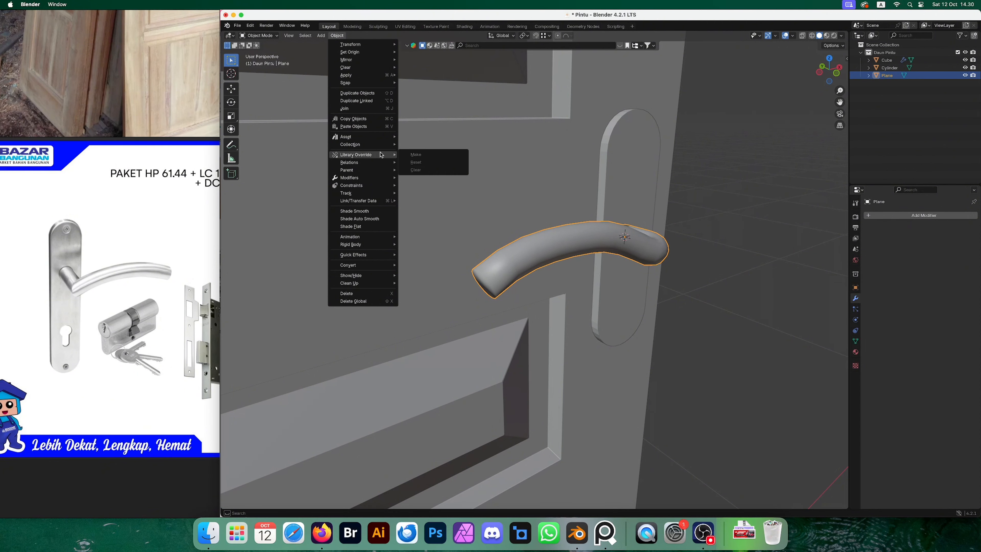
click(337, 36)
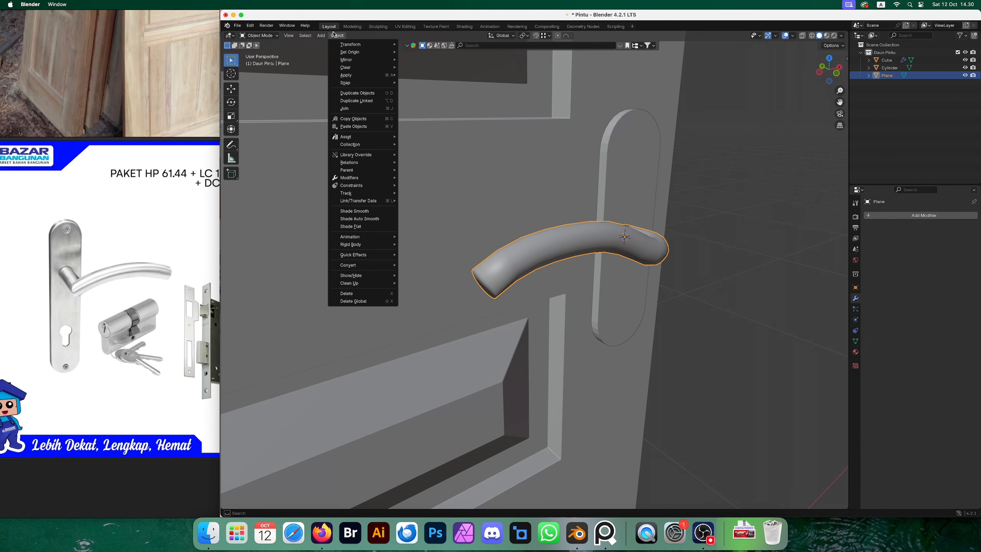
mouse_move(395, 194)
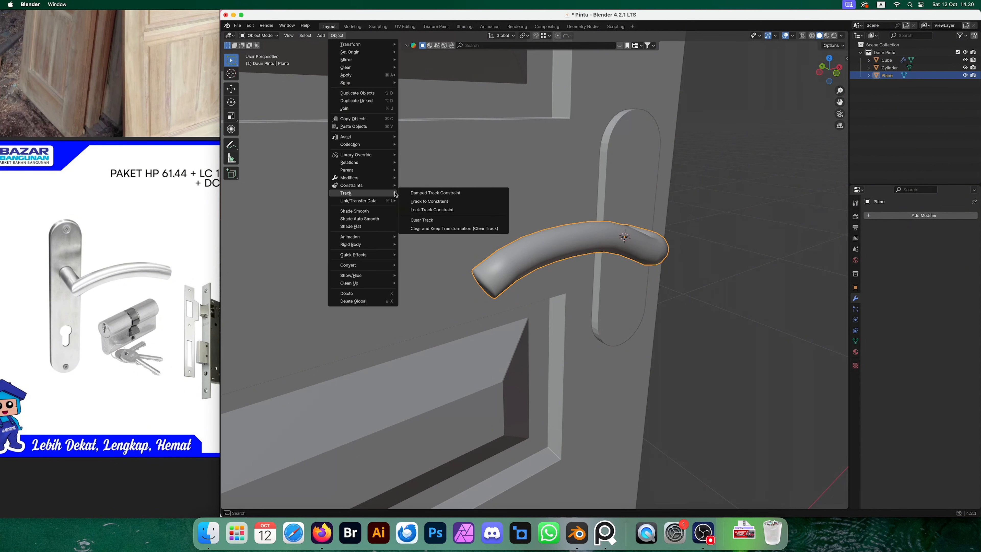
click(378, 219)
scroll(679, 254, down, 5)
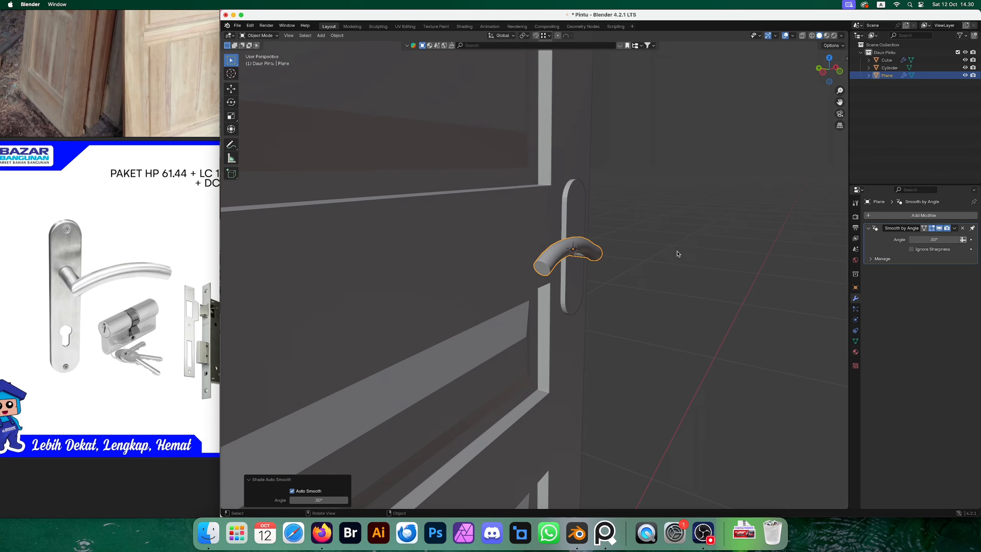
Add a Bevel modifier to the lever mesh and set its amount to 0.4 cm.
scroll(679, 254, up, 3)
mouse_move(725, 253)
middle_down()
mouse_move(688, 257)
mouse_move(731, 250)
middle_up()
click(924, 215)
mouse_move(924, 217)
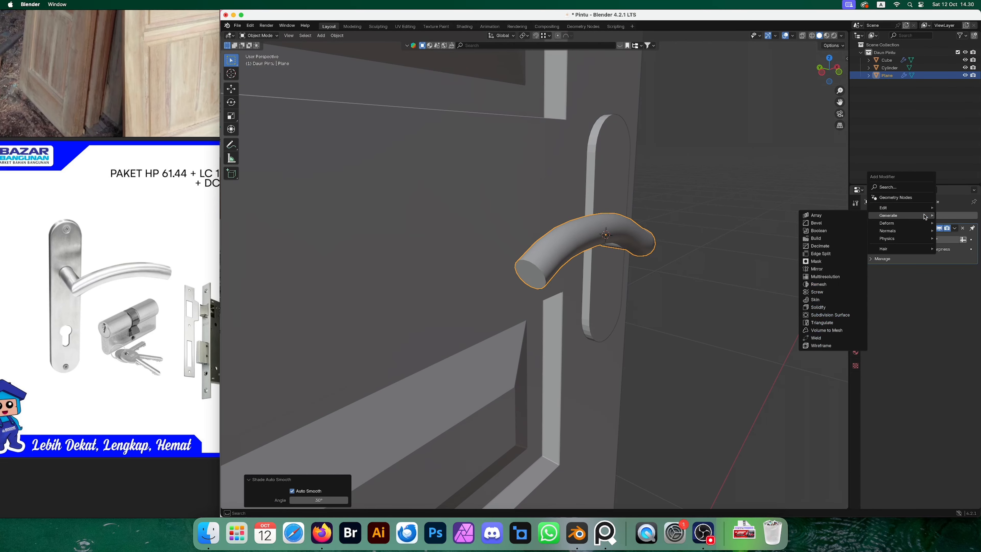
click(815, 222)
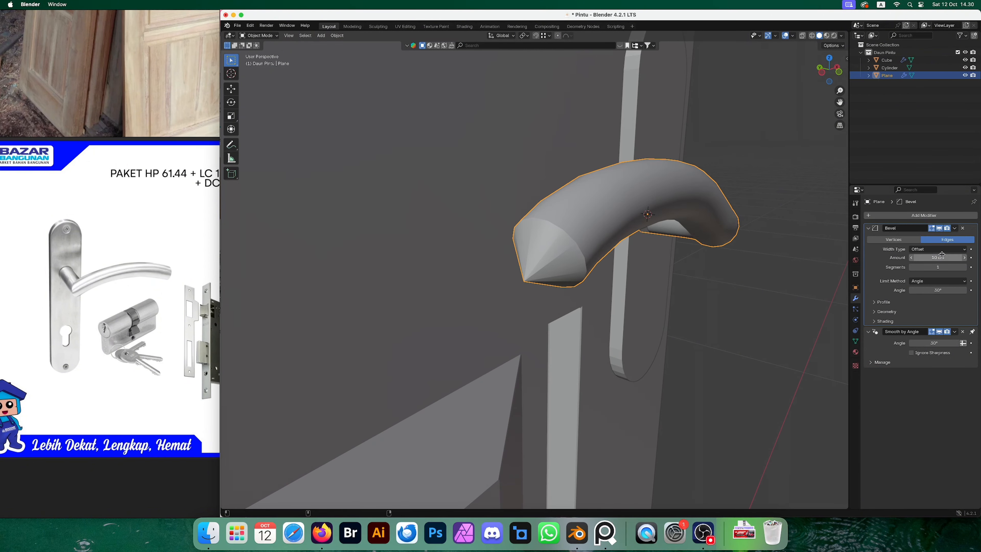
drag(944, 257, 938, 257)
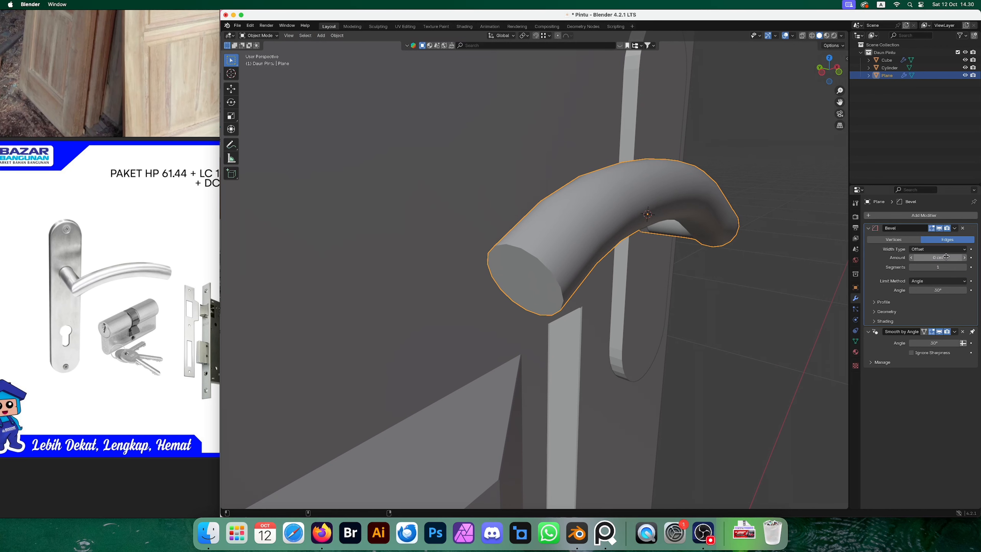
click(938, 257)
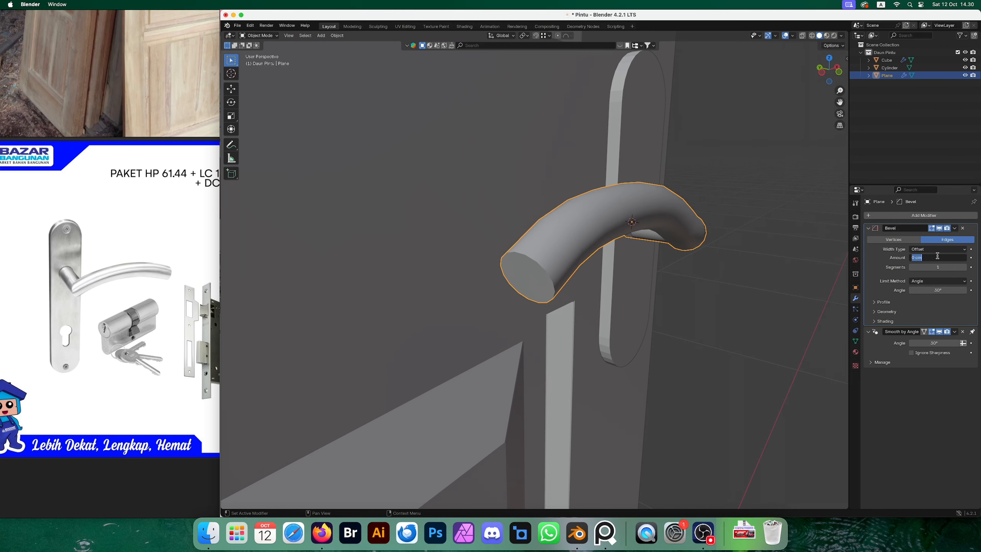
text(0.4)
key(Return)
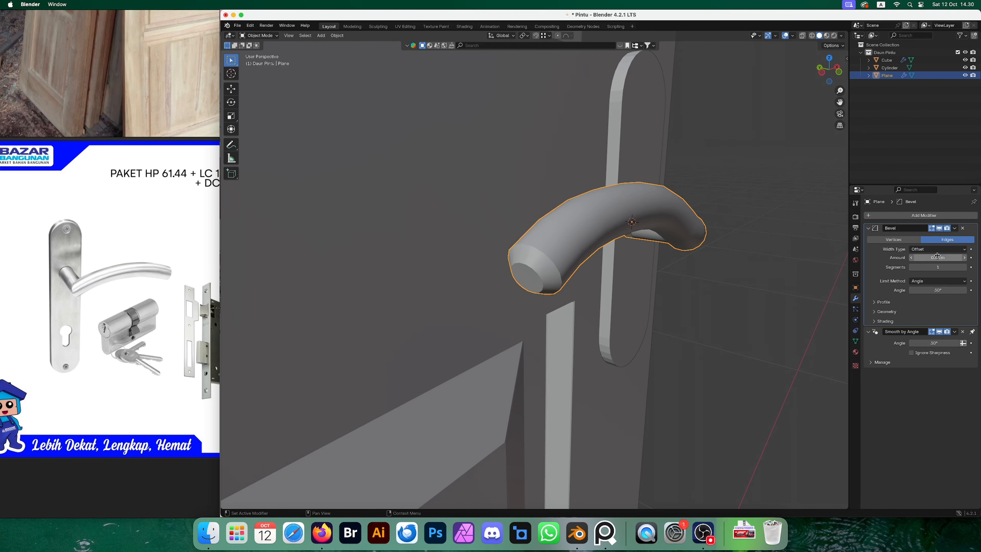
Set the amount of the lever's Bevel modifier to 0.2 cm.
click(938, 256)
click(936, 255)
key(Return)
scroll(639, 209, down, 3)
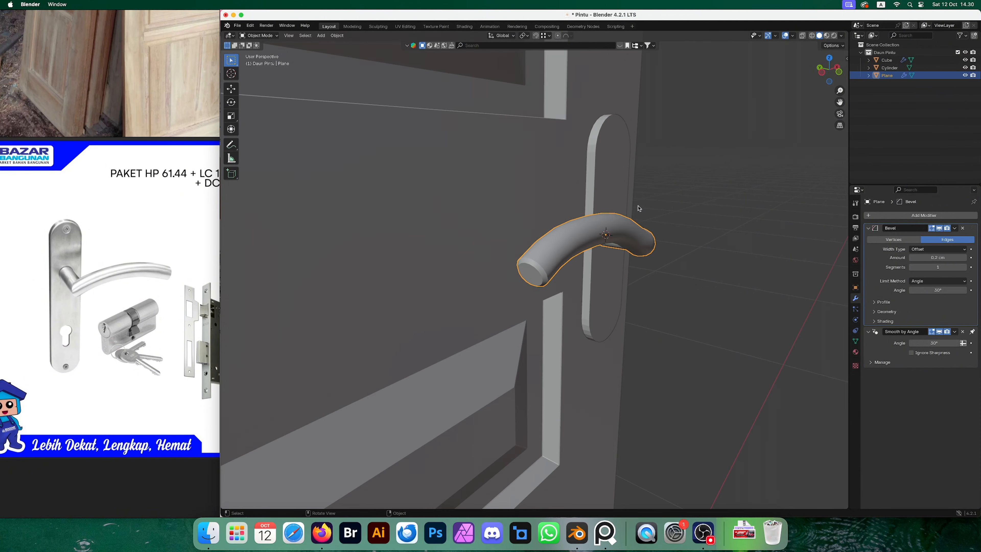
Examine the lever handle and its backplate on the door from the front and from several oblique angles.
middle_drag(695, 220, 629, 237)
scroll(629, 236, down, 5)
click(729, 243)
middle_drag(691, 240, 721, 213)
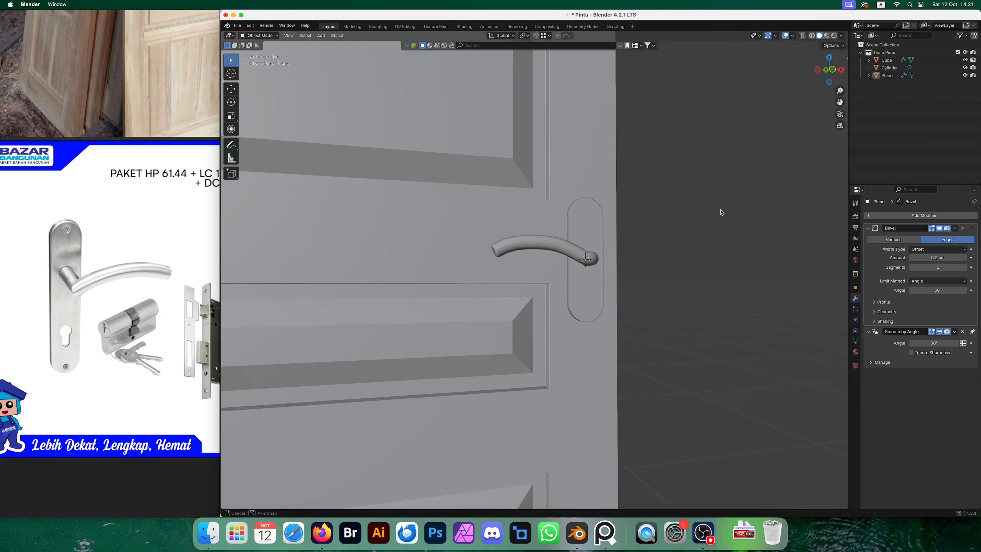
key(grave)
click(690, 189)
scroll(675, 201, down, 4)
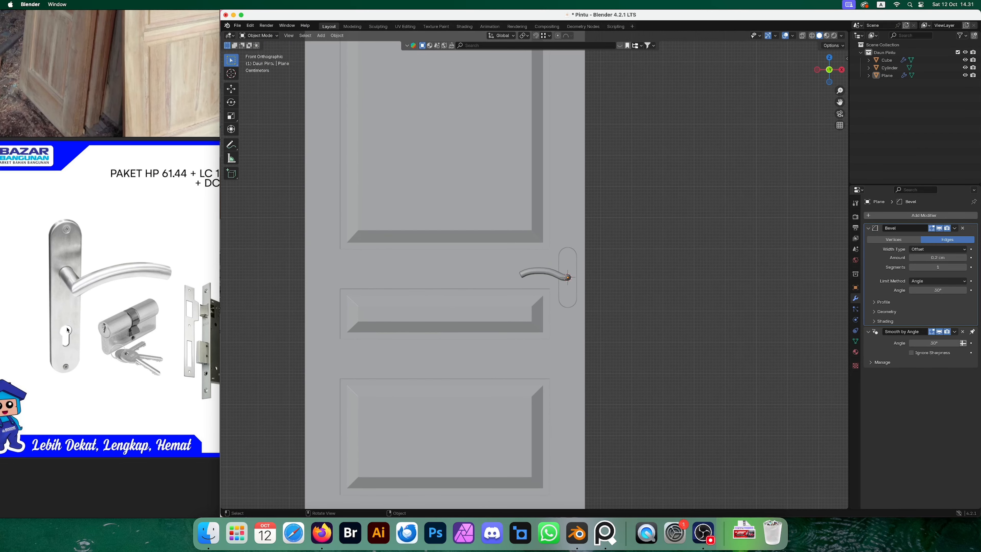
middle_drag(653, 292, 603, 222)
scroll(605, 284, up, 4)
scroll(600, 257, up, 2)
shift+middle_drag(585, 257, 536, 270)
click(535, 270)
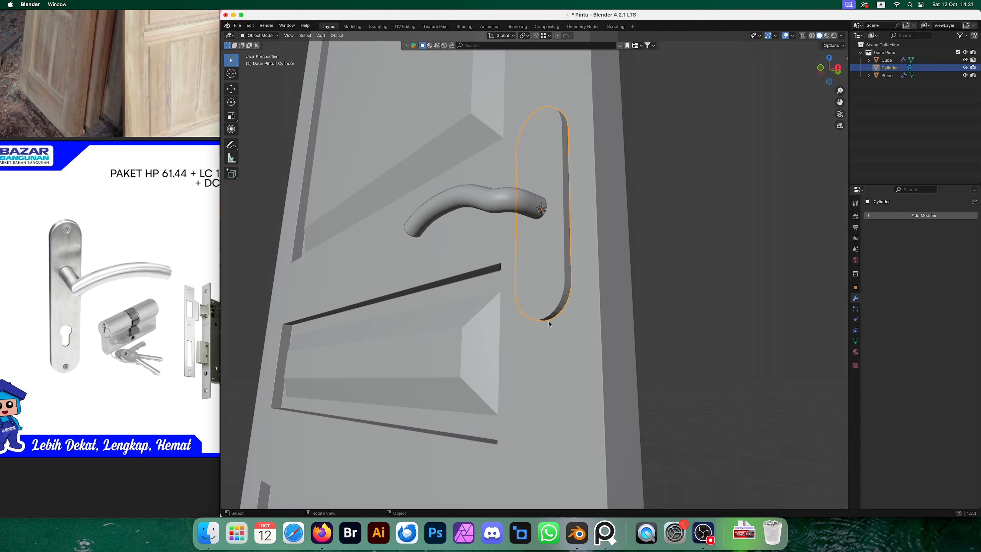
scroll(550, 324, down, 3)
middle_drag(550, 324, 653, 324)
click(694, 313)
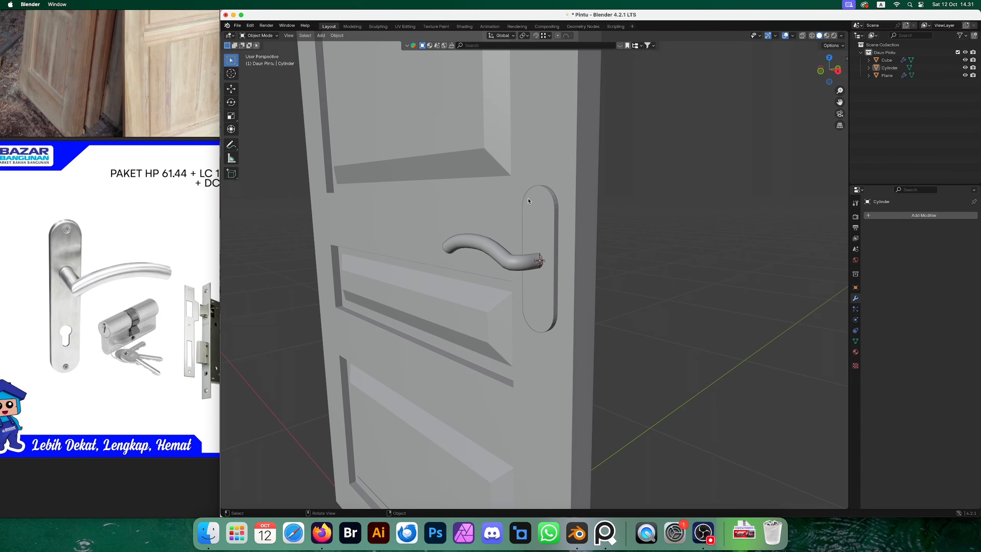
click(529, 200)
middle_drag(529, 201, 657, 288)
click(605, 286)
In the front view, add a mesh circle at the lever's base and rotate it 90° about the X axis.
key(grave)
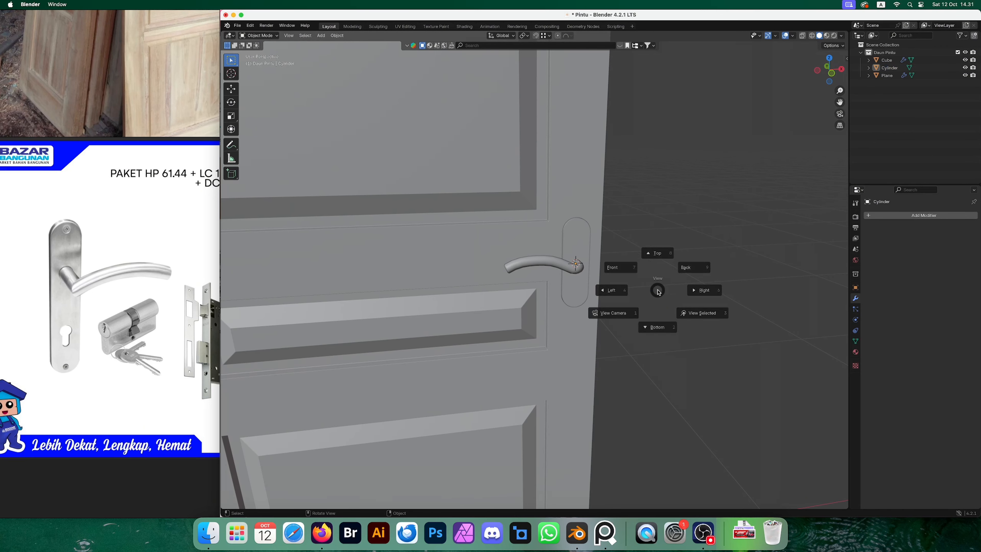
click(611, 269)
key(shift+a)
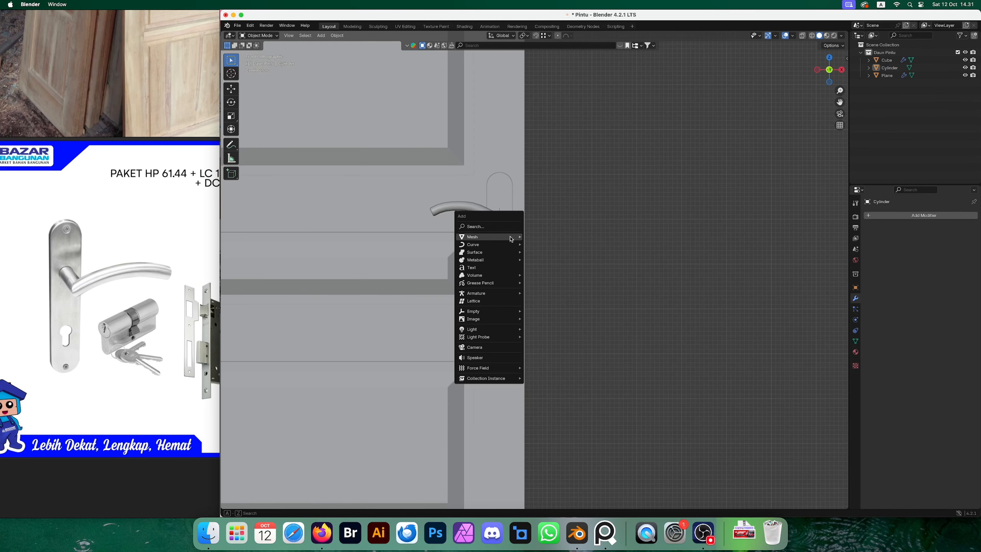
mouse_move(502, 237)
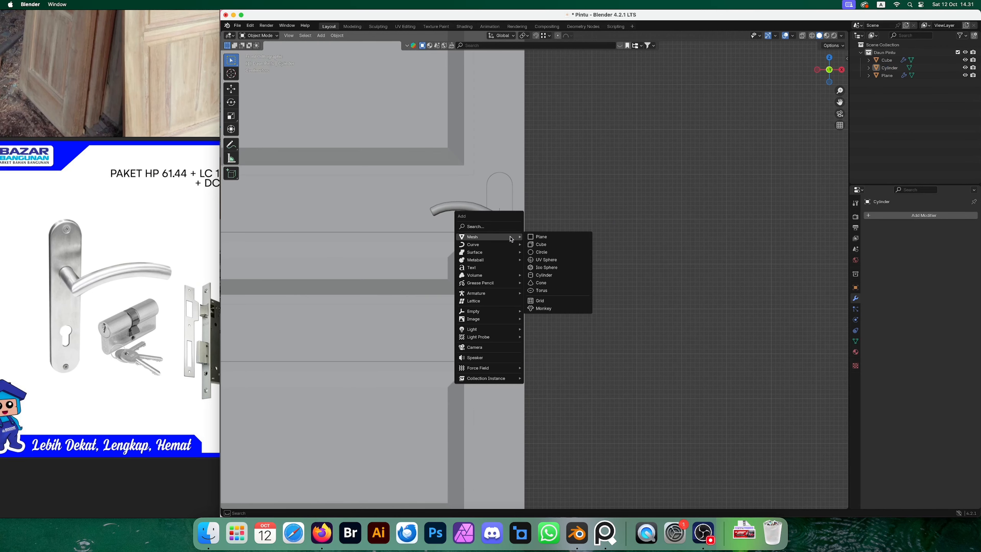
click(541, 252)
scroll(676, 315, down, 2)
text(r)
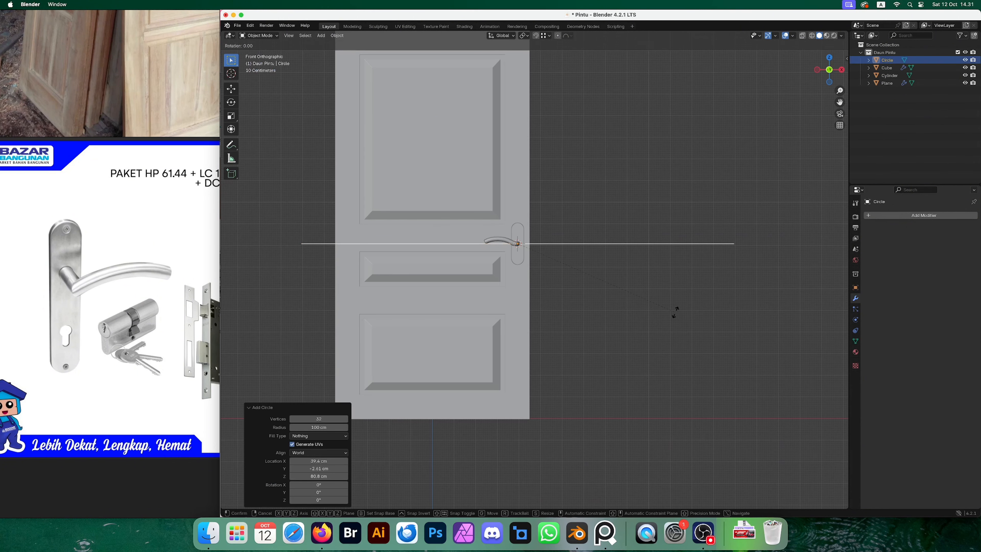
text(x90)
key(Return)
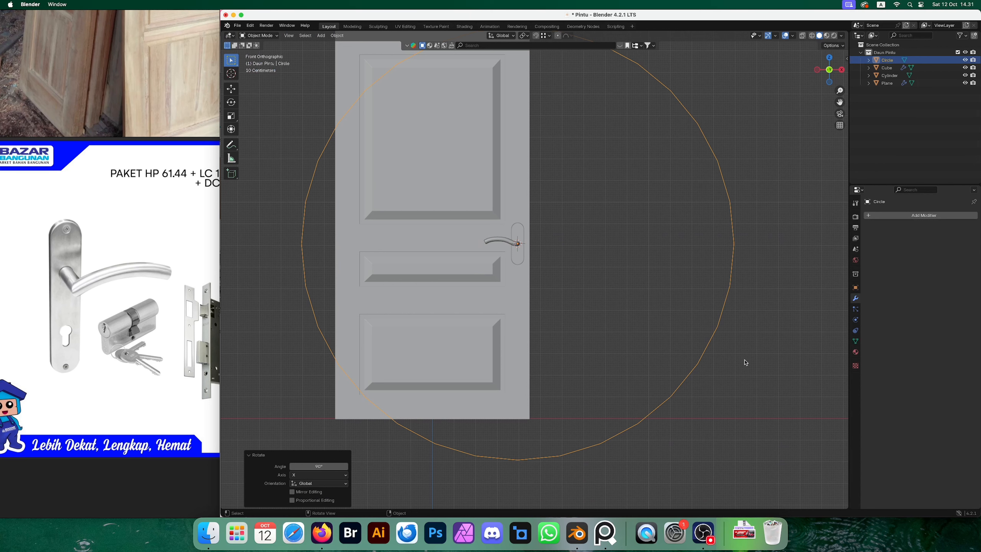
Scale the circle by 0.033 and move it along Y until it stands in front of the lever handle.
key(s)
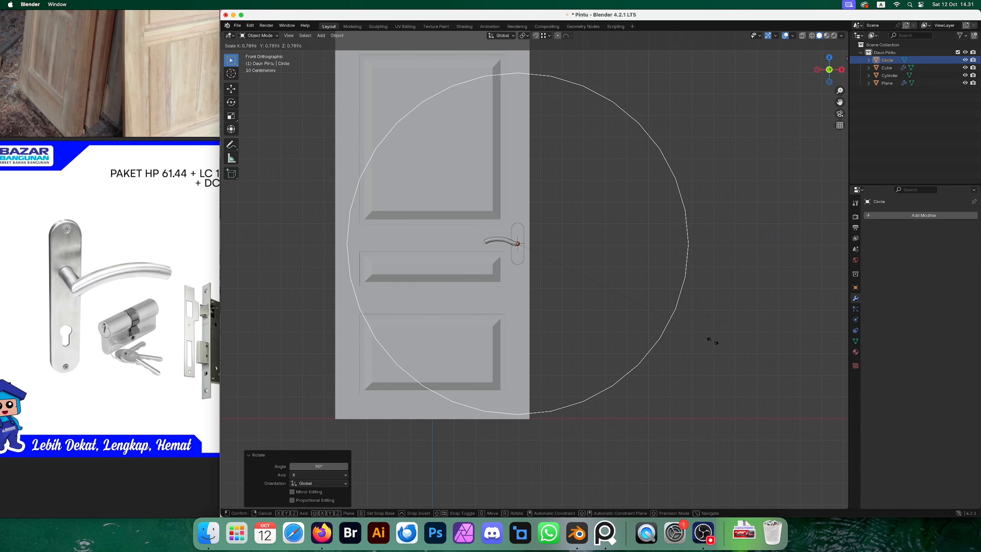
click(521, 252)
middle_drag(589, 272, 573, 306)
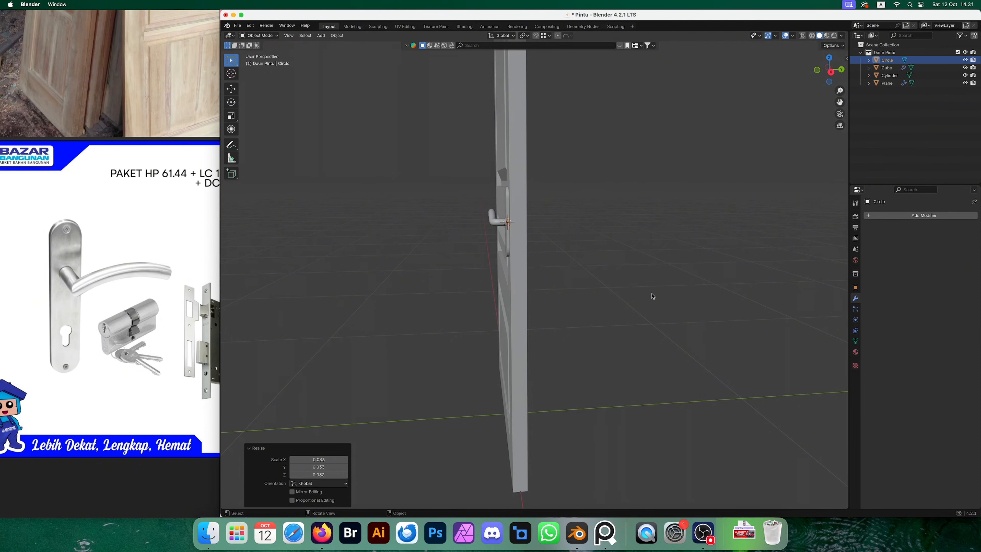
key(g)
key(y)
click(622, 294)
From the front, scale the circle by about 0.35 and lower it along Z to the backplate area below the lever.
key(grave)
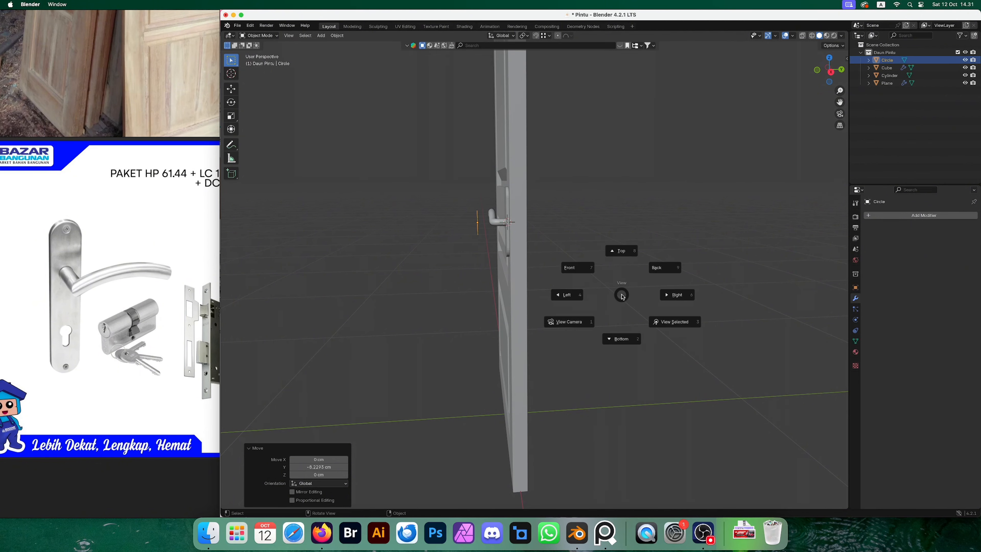
click(578, 267)
scroll(611, 278, up, 3)
key(s)
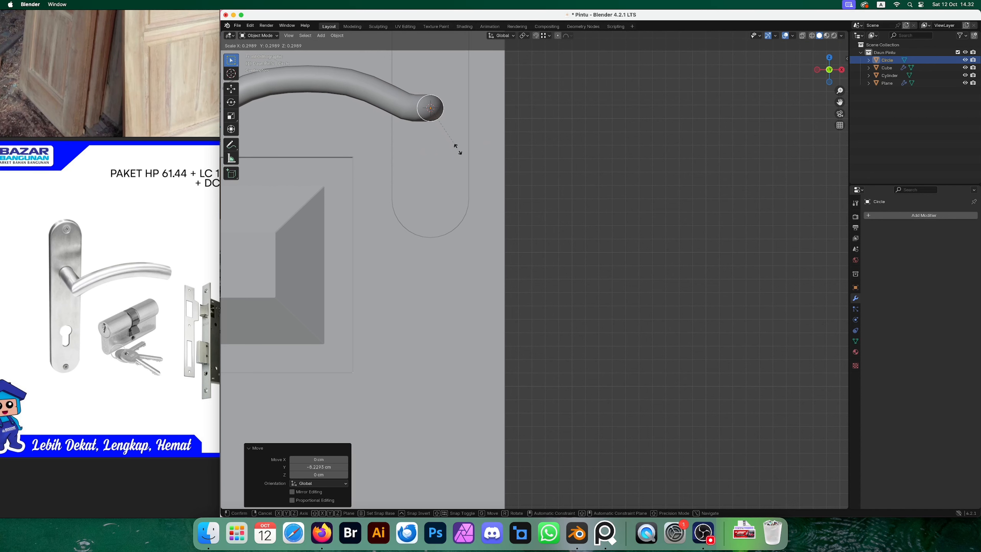
click(463, 159)
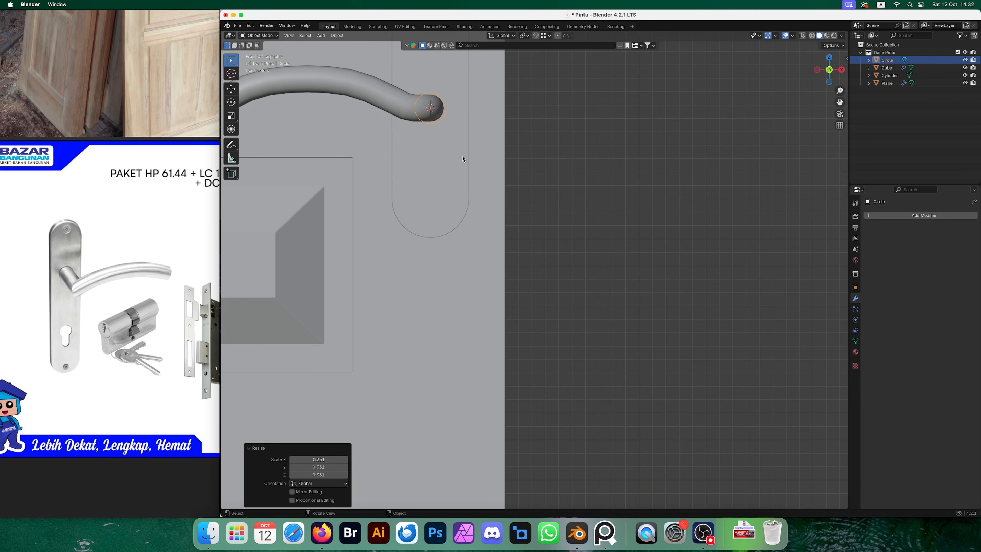
key(g)
key(z)
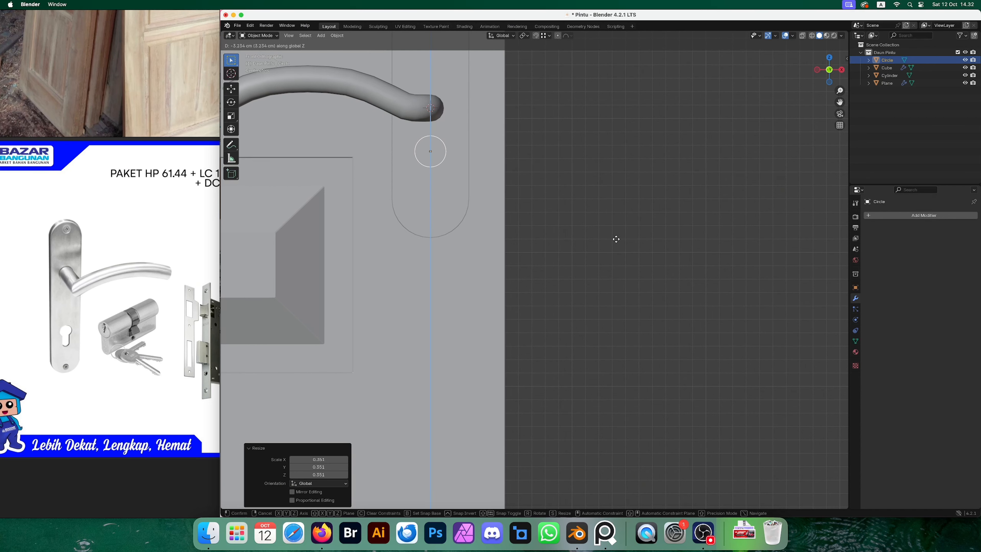
click(617, 245)
Enter Edit Mode on the circle with vertex selection active, seen from the front.
middle_drag(616, 245, 594, 241)
key(Tab)
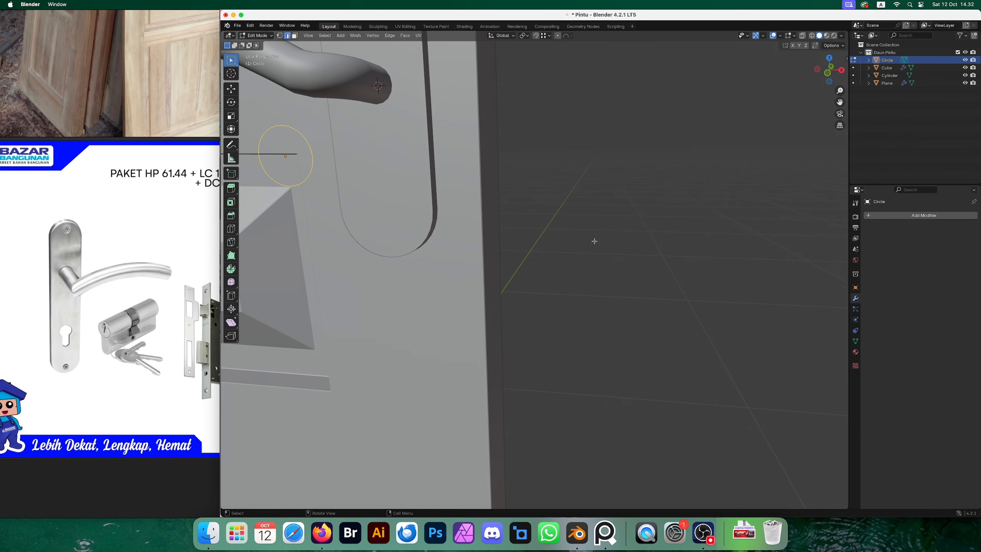
key(grave)
click(553, 217)
key(1)
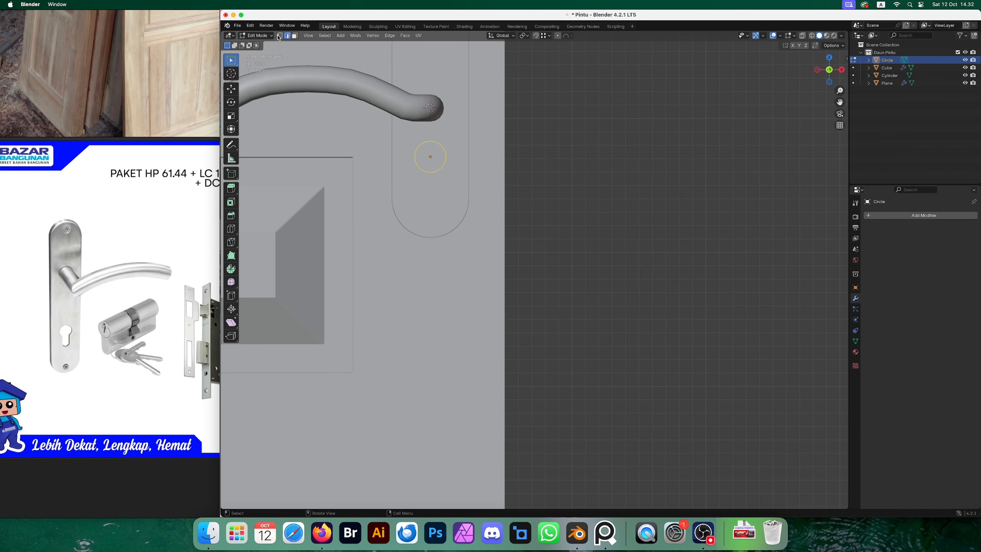
scroll(561, 152, up, 3)
shift+middle_drag(560, 152, 615, 160)
drag(387, 136, 387, 135)
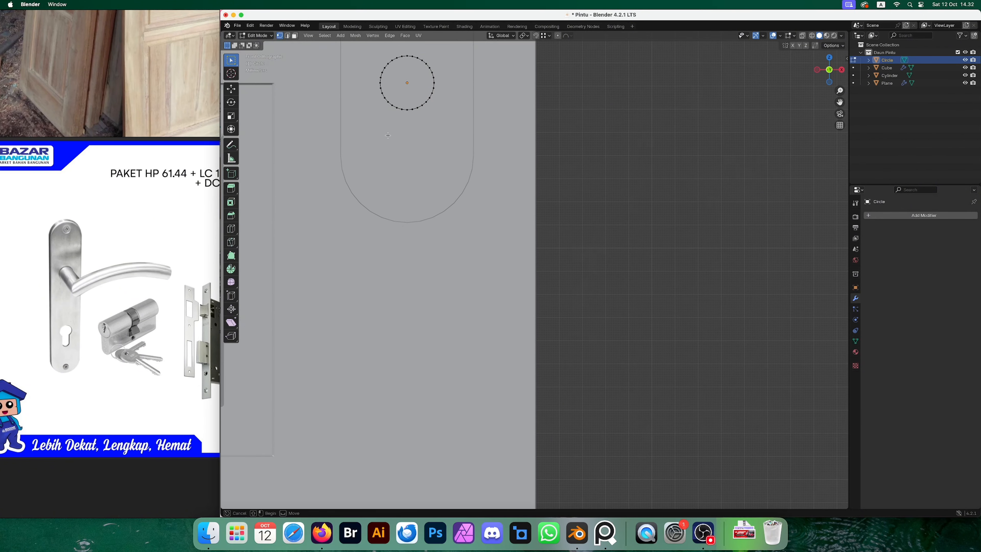
drag(421, 107, 421, 105)
drag(388, 123, 424, 105)
middle_drag(449, 156, 473, 175)
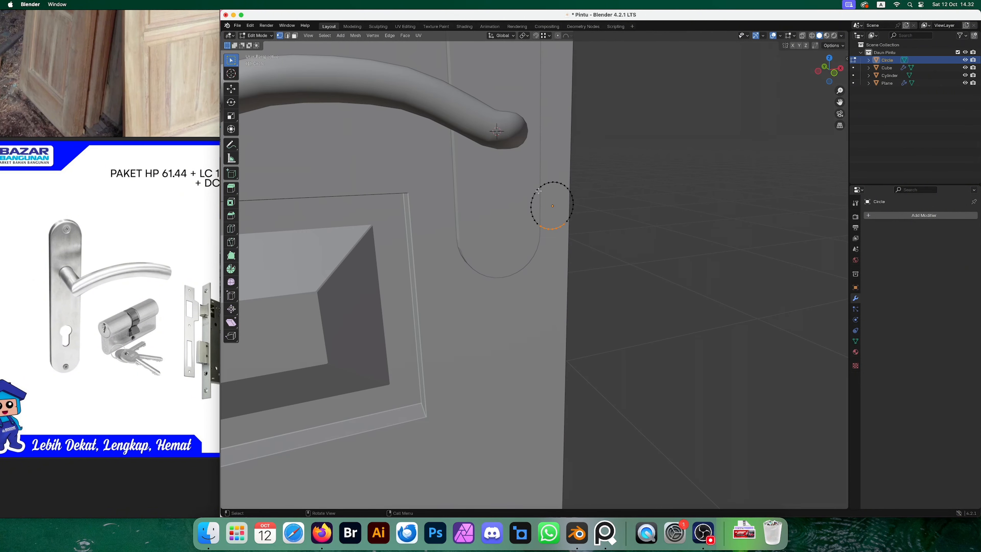
Select the circle's entire edge loop and fill it with a single face.
key(a)
mouse_move(540, 191)
middle_down()
mouse_move(580, 187)
mouse_move(525, 192)
mouse_move(540, 194)
middle_up()
click(532, 214)
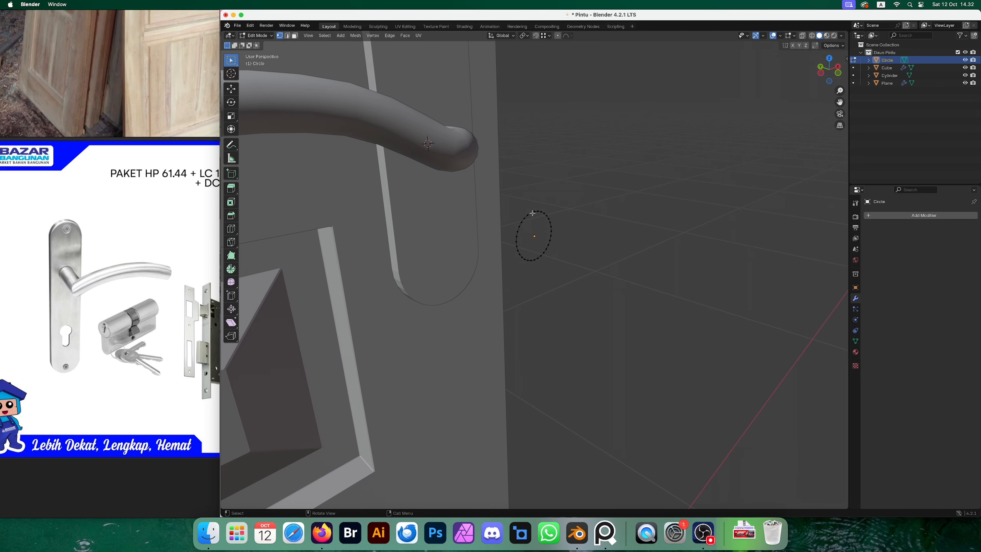
alt+click(528, 218)
mouse_move(580, 219)
middle_down()
mouse_move(526, 210)
mouse_move(586, 213)
mouse_move(576, 218)
middle_up()
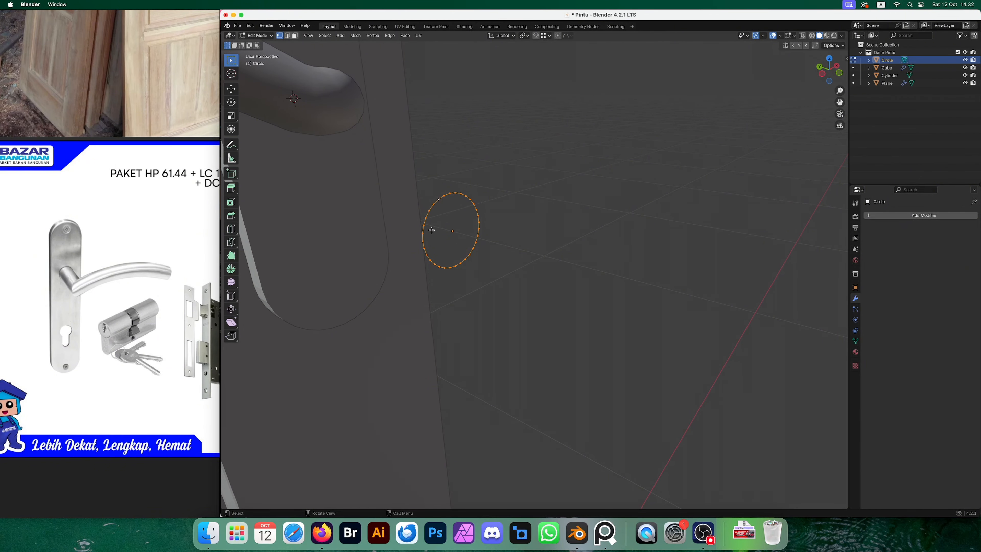
key(alt+a)
alt+click(438, 201)
key(f)
middle_drag(622, 215, 515, 161)
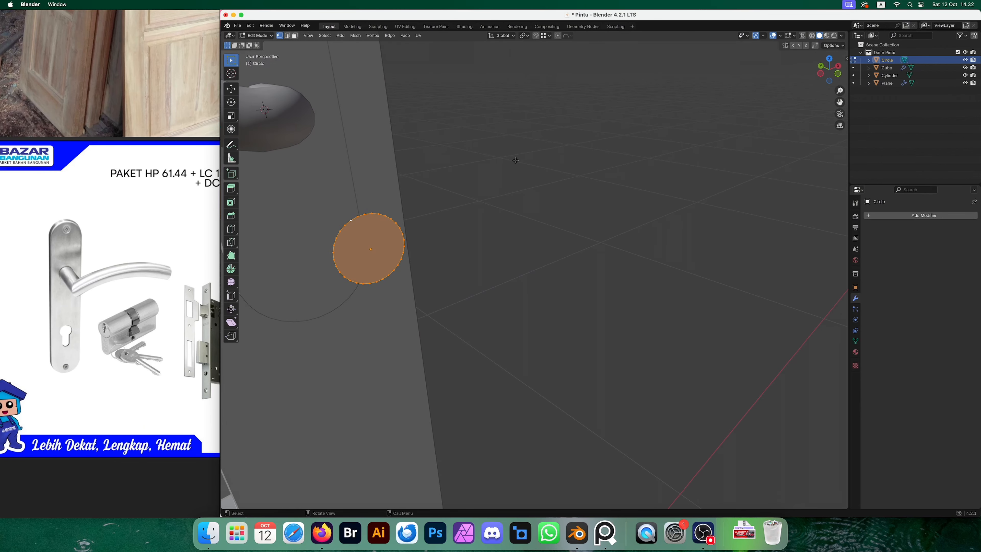
In face selection, extrude the circle's face about 0.77 cm along negative Y to form a thick disc.
click(295, 36)
click(372, 241)
middle_drag(372, 241, 458, 234)
key(Tab)
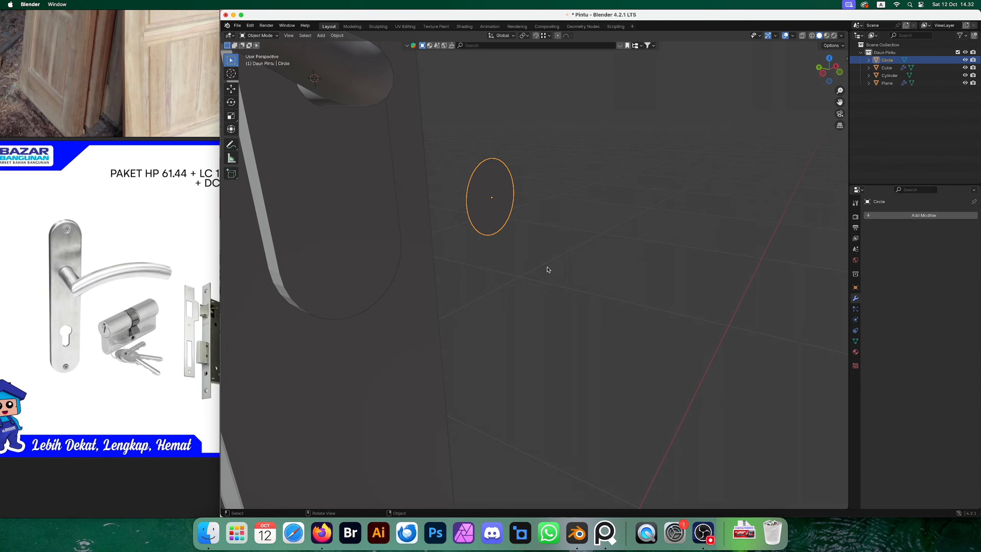
key(Tab)
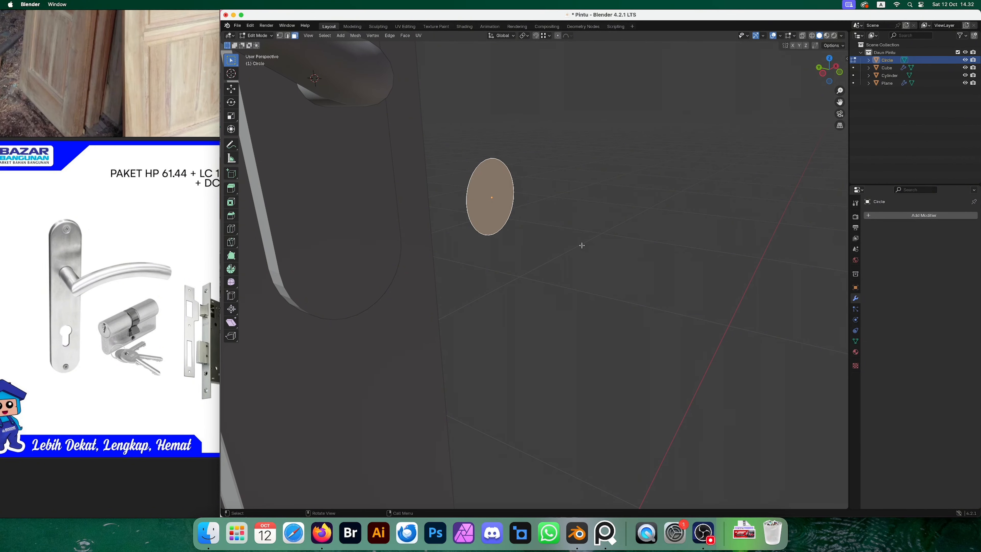
key(e)
key(y)
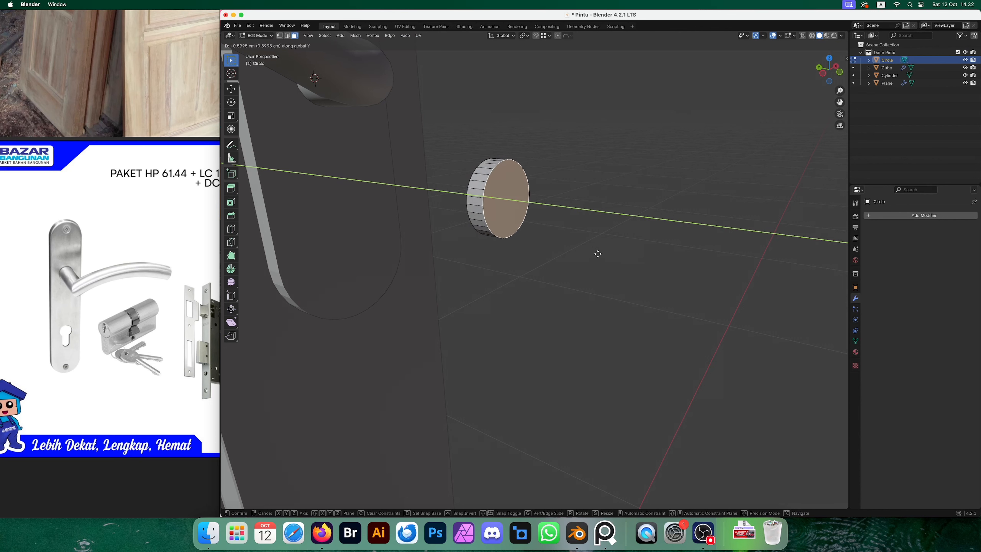
click(601, 255)
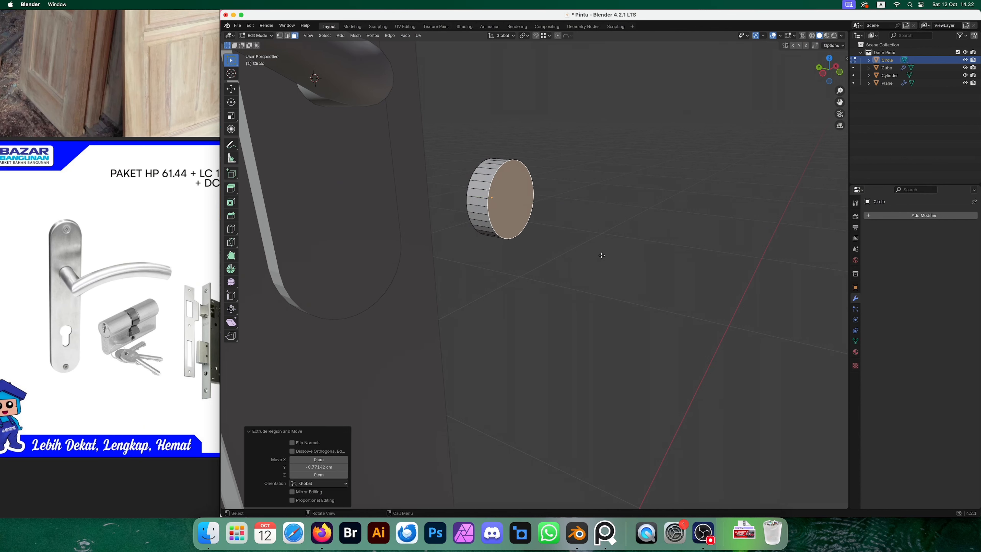
middle_drag(609, 252, 515, 173)
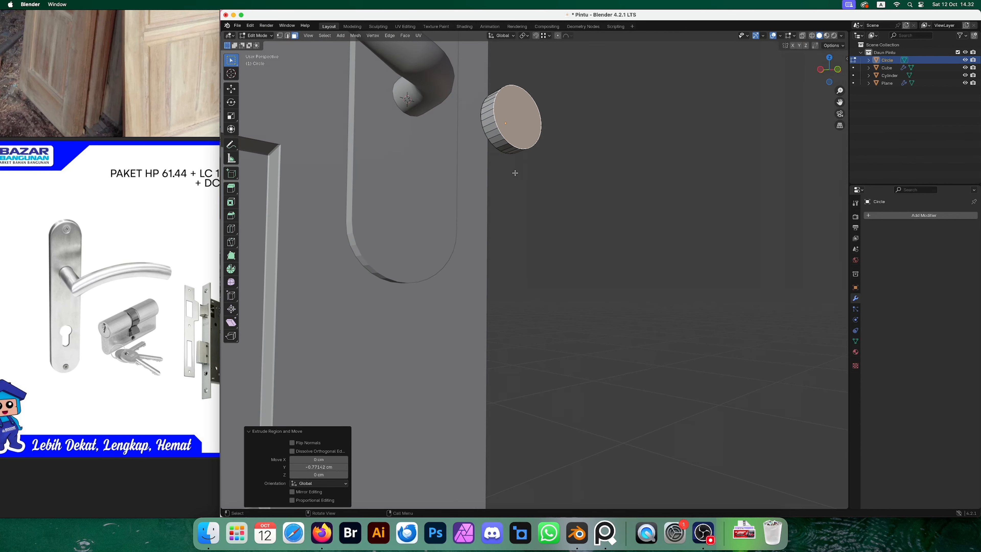
Select the six adjacent side faces along the bottom of the disc's rim.
key(grave)
click(488, 156)
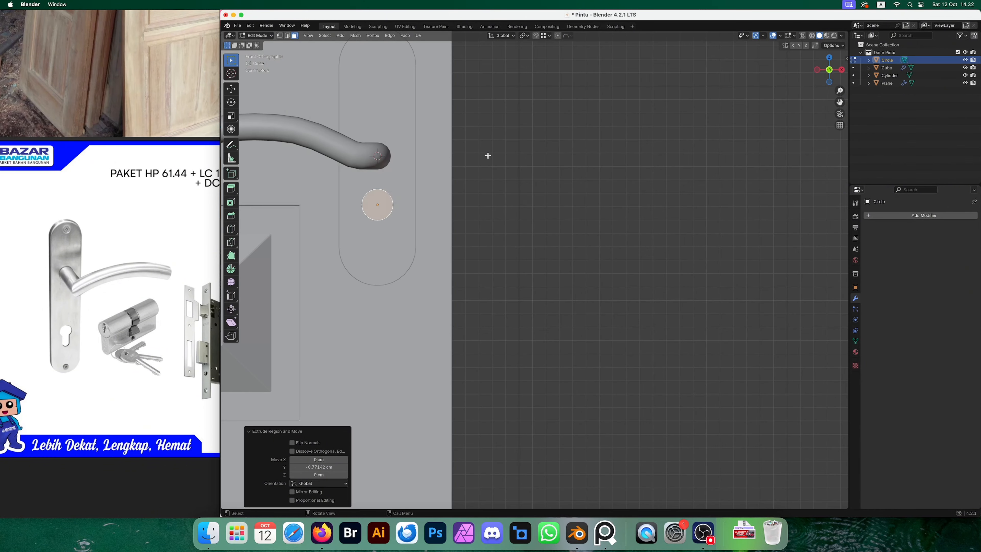
shift+middle_drag(395, 198, 465, 179)
scroll(464, 180, up, 7)
shift+middle_drag(356, 118, 564, 210)
shift+middle_drag(564, 211, 568, 305)
scroll(556, 271, down, 6)
shift+middle_drag(478, 128, 489, 179)
click(481, 178)
shift+click(491, 177)
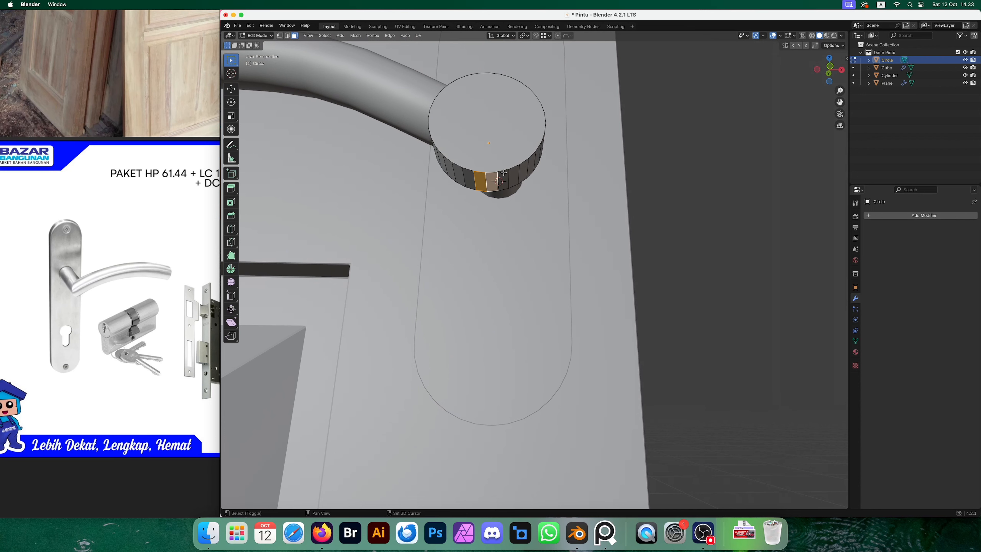
shift+click(503, 172)
shift+click(470, 174)
shift+click(458, 173)
shift+click(514, 172)
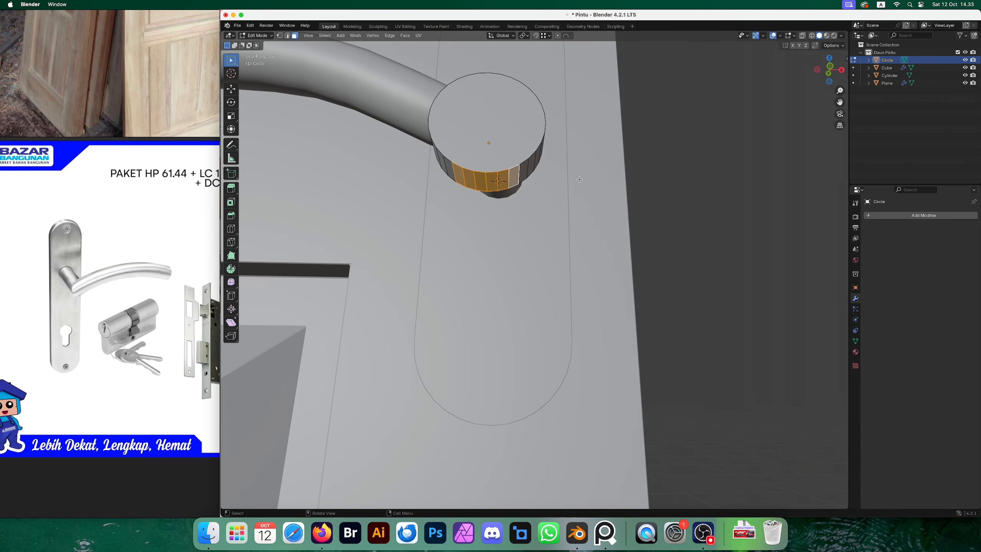
Extrude the selected rim faces about 1.28 cm downward along Z from the front view and switch to edge selection.
key(grave)
click(591, 160)
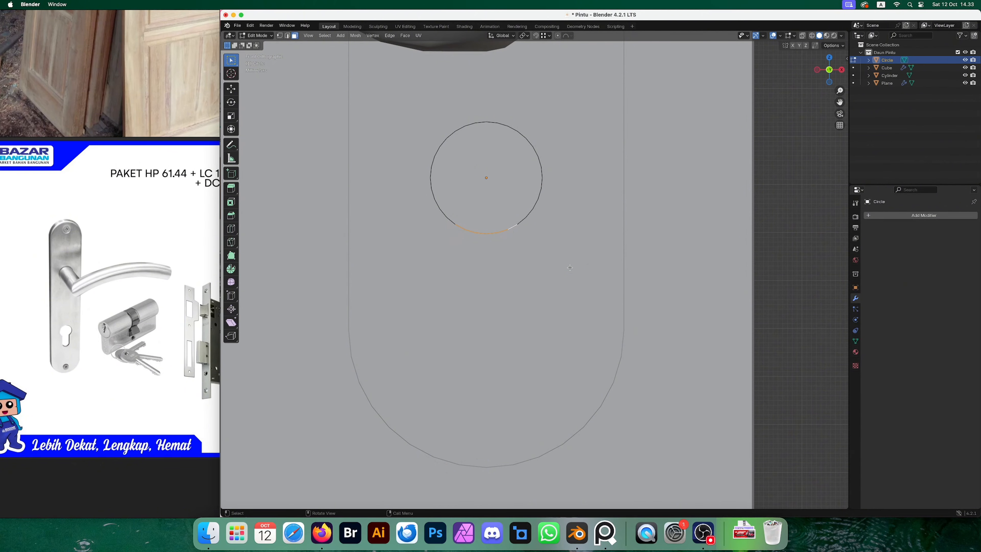
key(e)
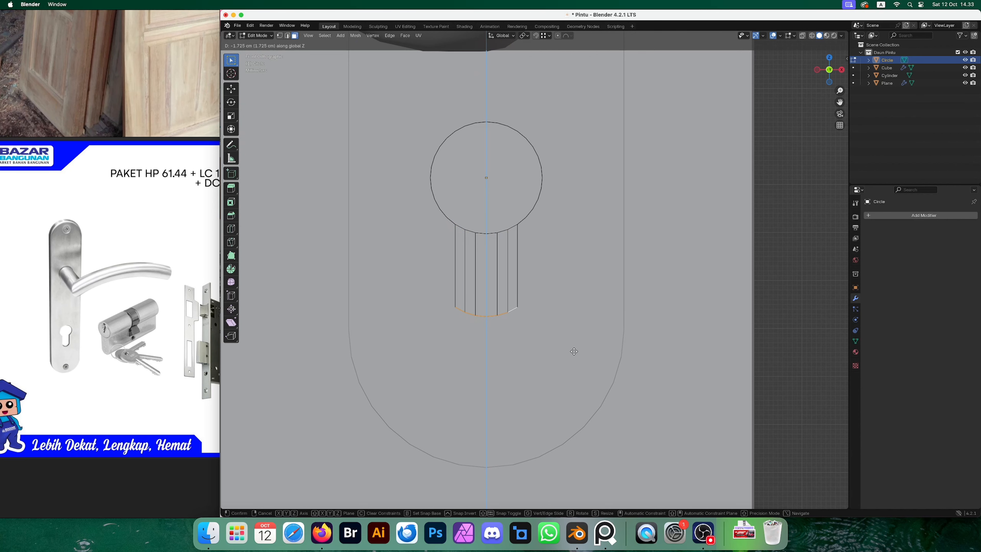
click(576, 327)
middle_drag(575, 329, 746, 227)
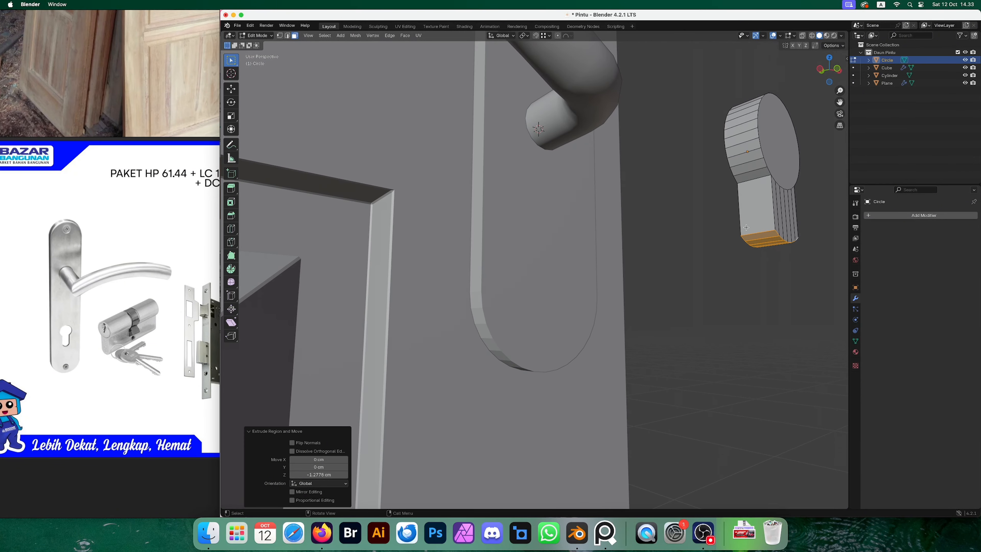
click(289, 37)
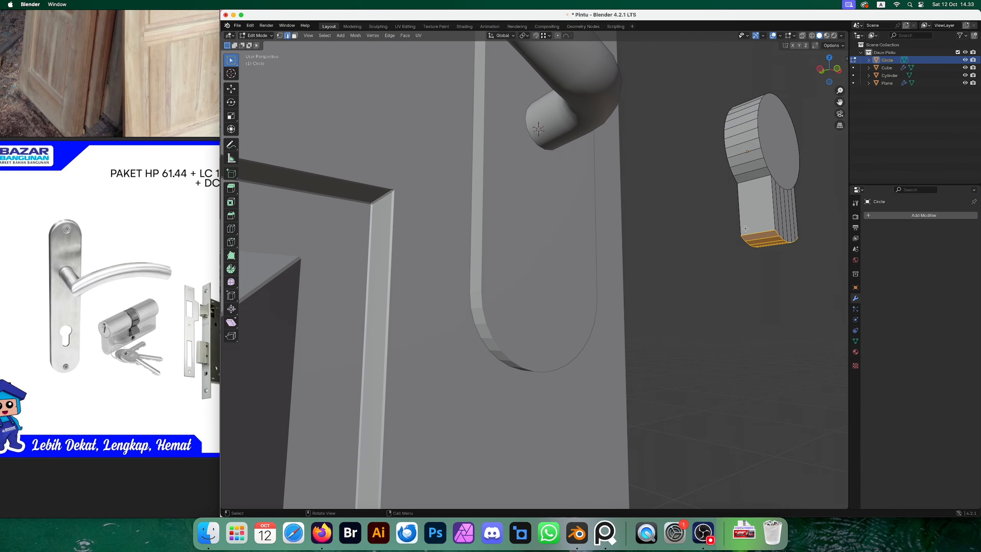
Bevel the two bottom corner edges of the keyhole form's lower stem with 2 segments and return to Object Mode.
middle_drag(756, 233, 564, 294)
click(302, 267)
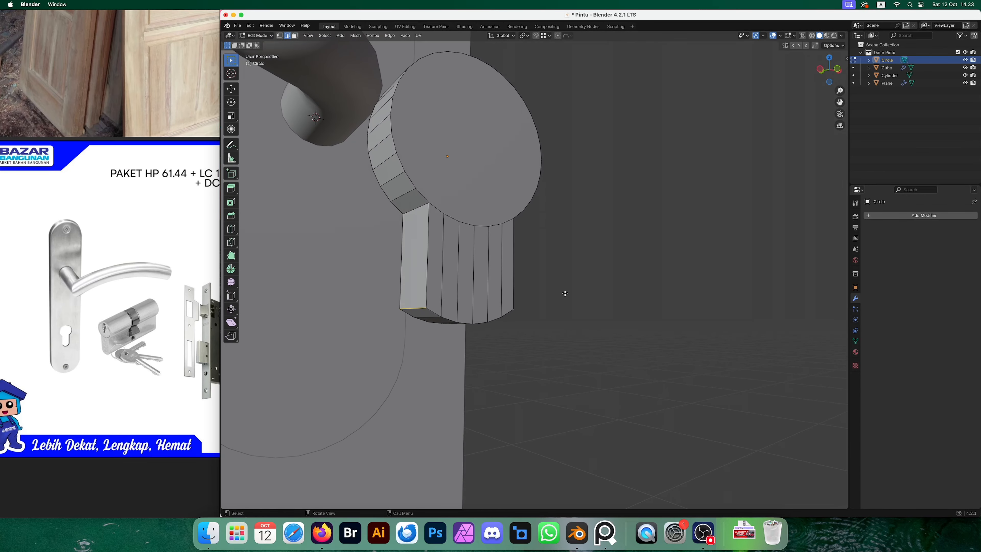
key(ctrl+b)
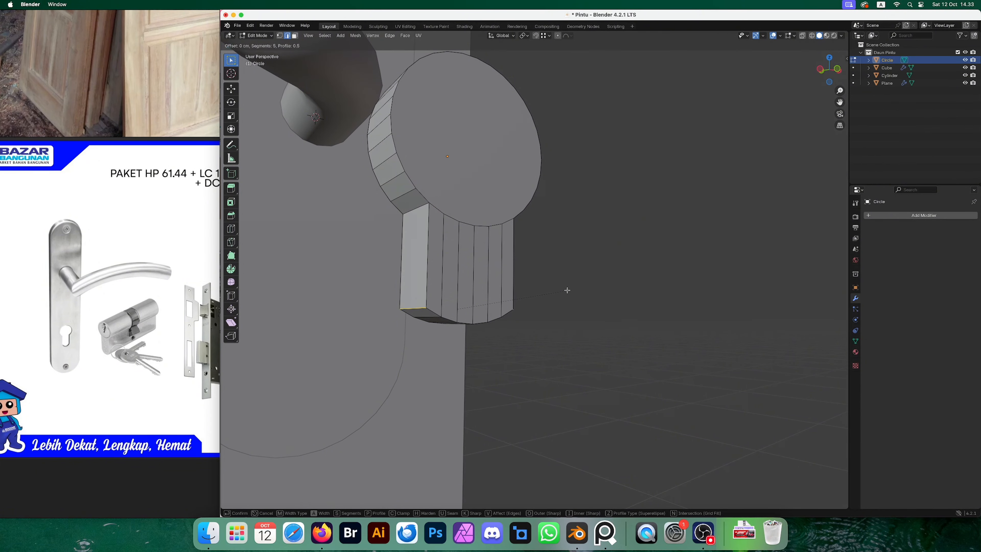
scroll(629, 291, down, 1)
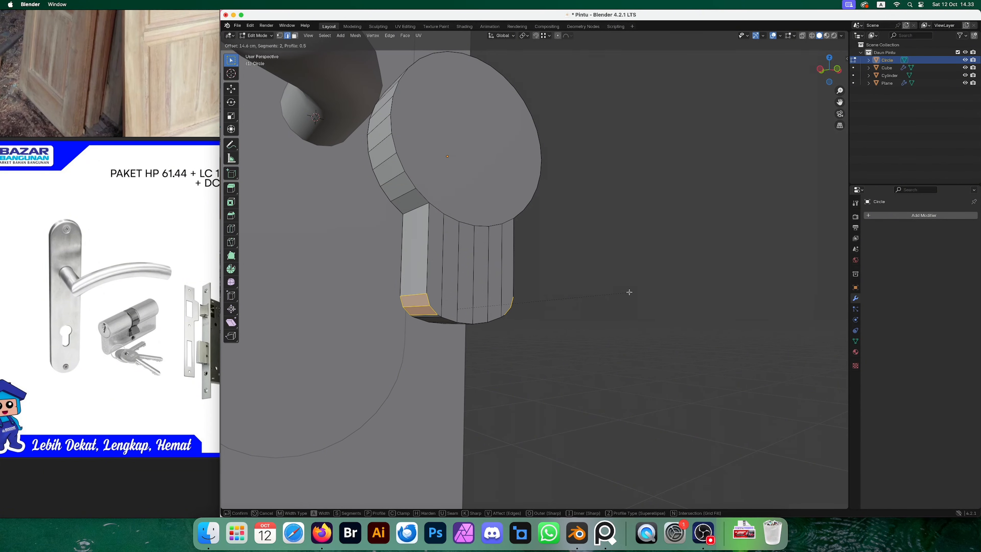
scroll(628, 291, down, 1)
scroll(608, 292, up, 1)
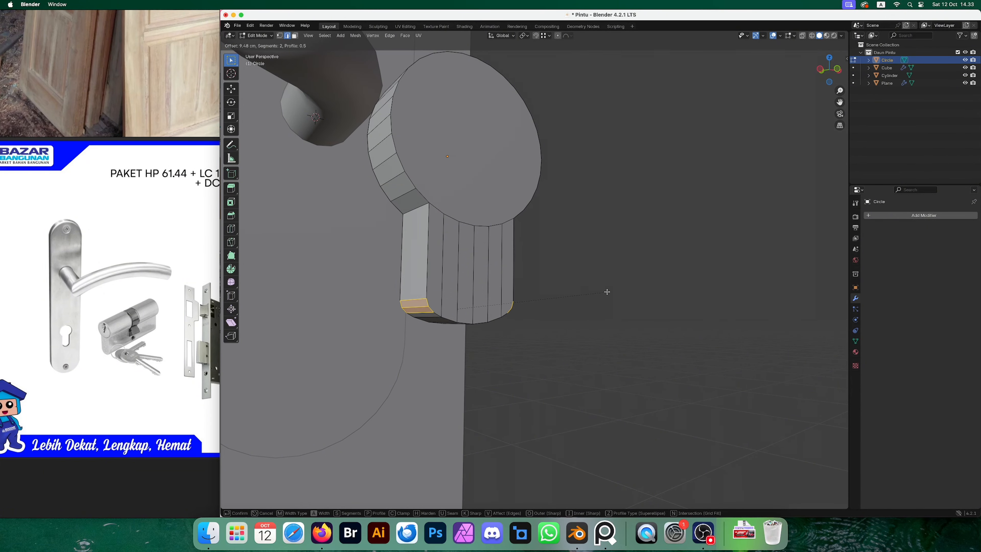
click(622, 293)
middle_drag(624, 293, 599, 293)
key(Tab)
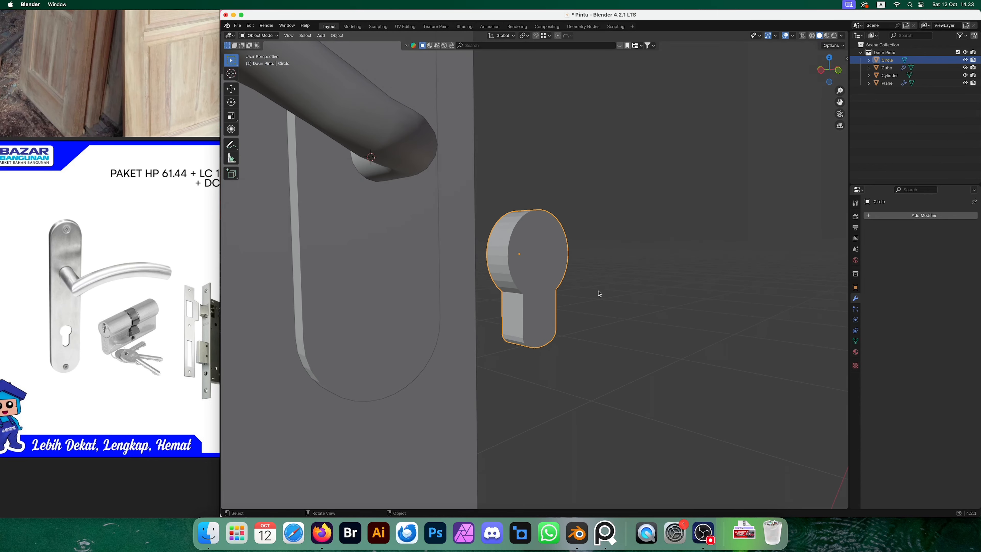
Move the keyhole form about 8.29 cm along Y so it sinks into the backplate below the lever.
middle_drag(553, 239, 628, 292)
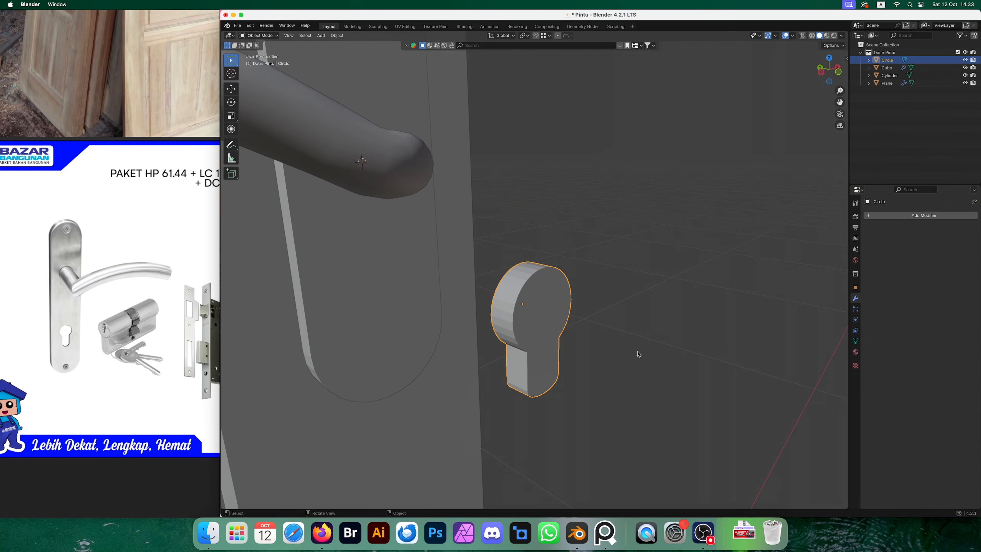
key(g)
key(y)
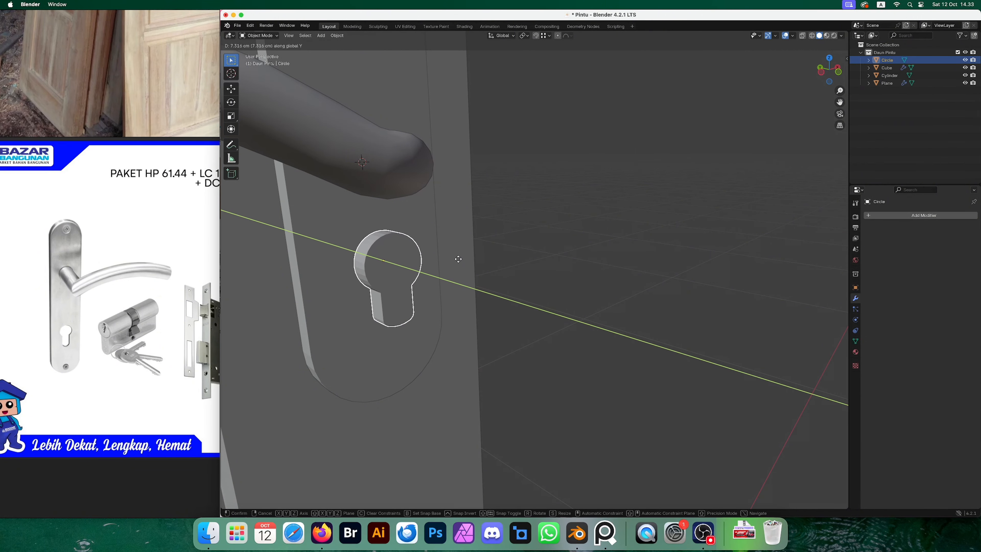
click(432, 255)
Raise the lever handle about 4.33 cm along Z from the front view to leave space above the keyhole.
scroll(448, 267, down, 4)
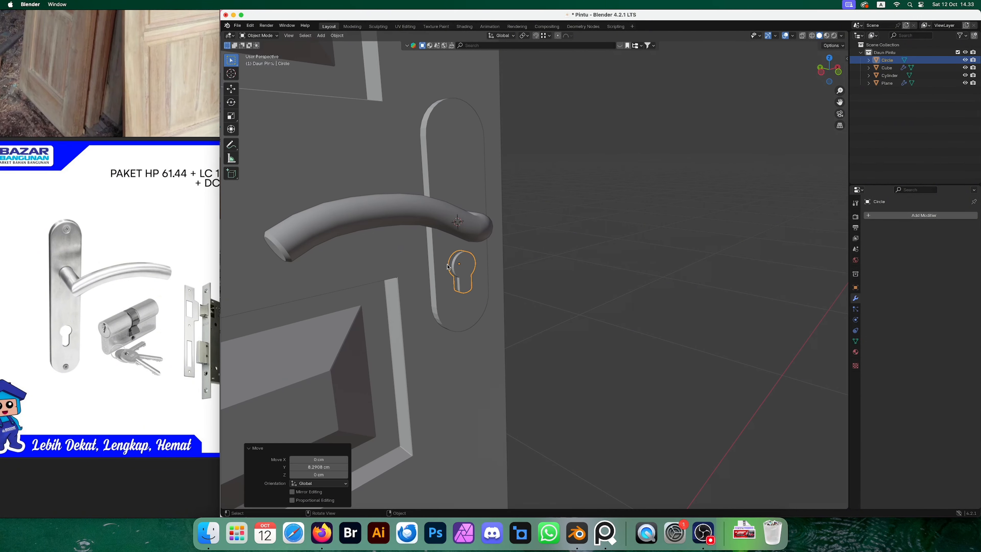
click(443, 178)
middle_drag(490, 179, 615, 234)
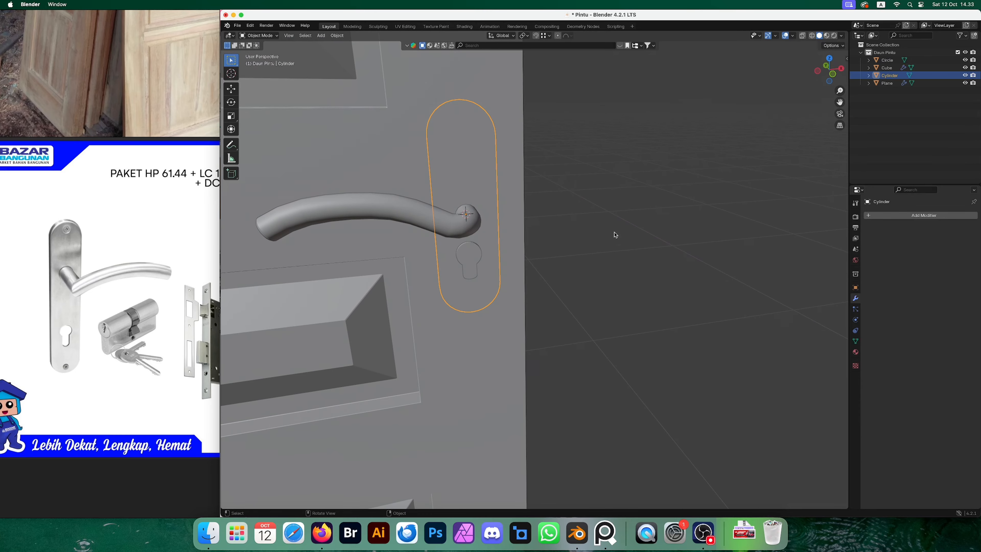
click(475, 226)
key(grave)
click(522, 224)
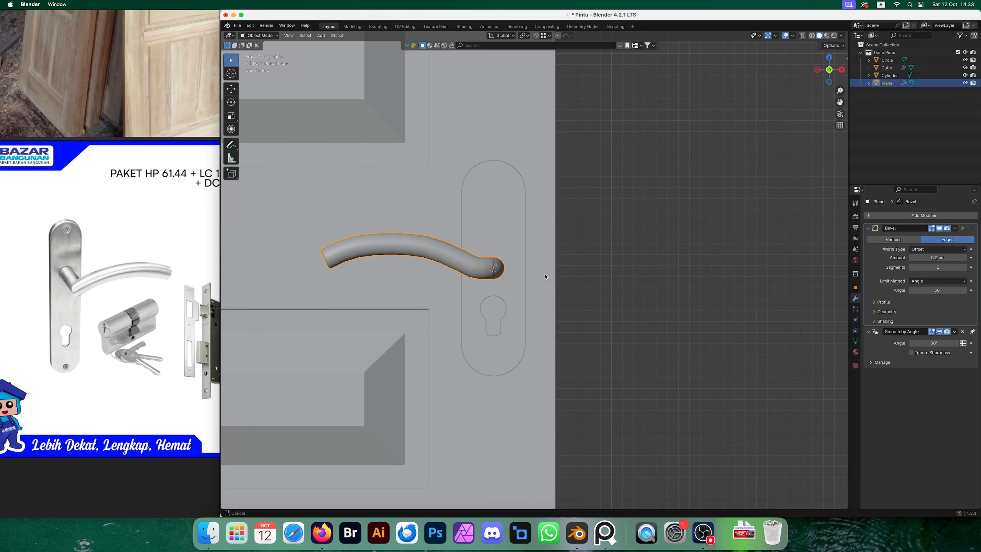
key(g)
key(z)
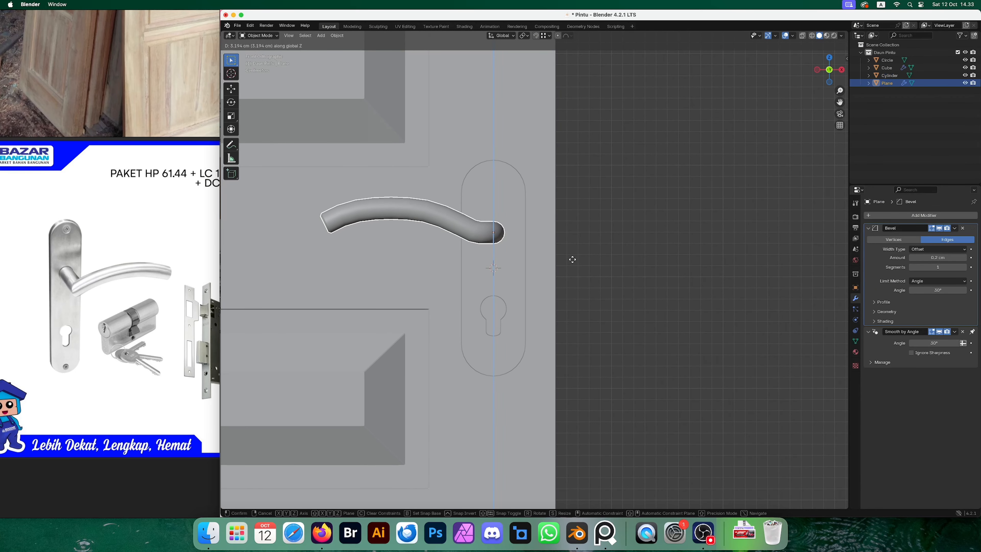
click(572, 252)
middle_drag(575, 256, 614, 293)
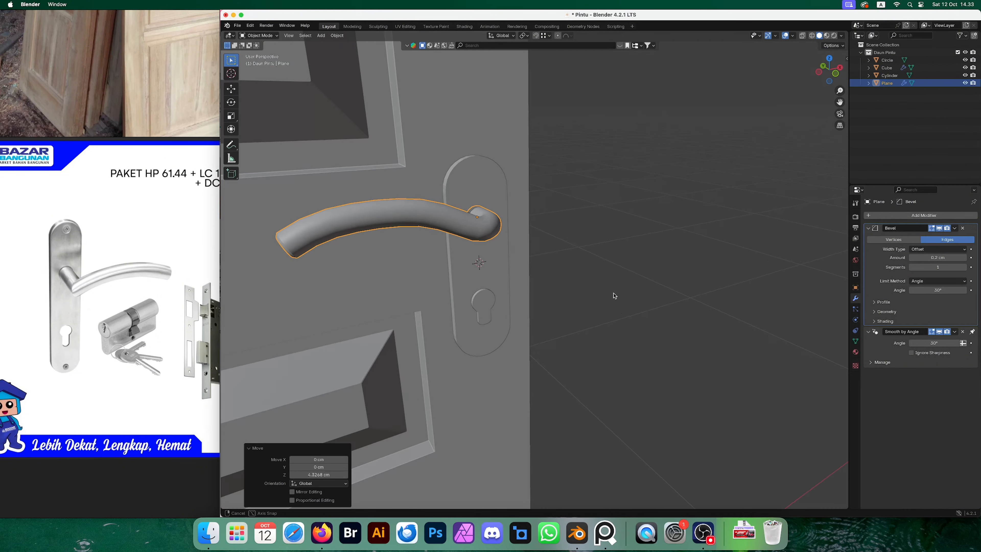
Add a Boolean modifier set to Difference on the backplate, picking the keyhole form as its object.
click(481, 311)
scroll(481, 311, up, 4)
click(486, 311)
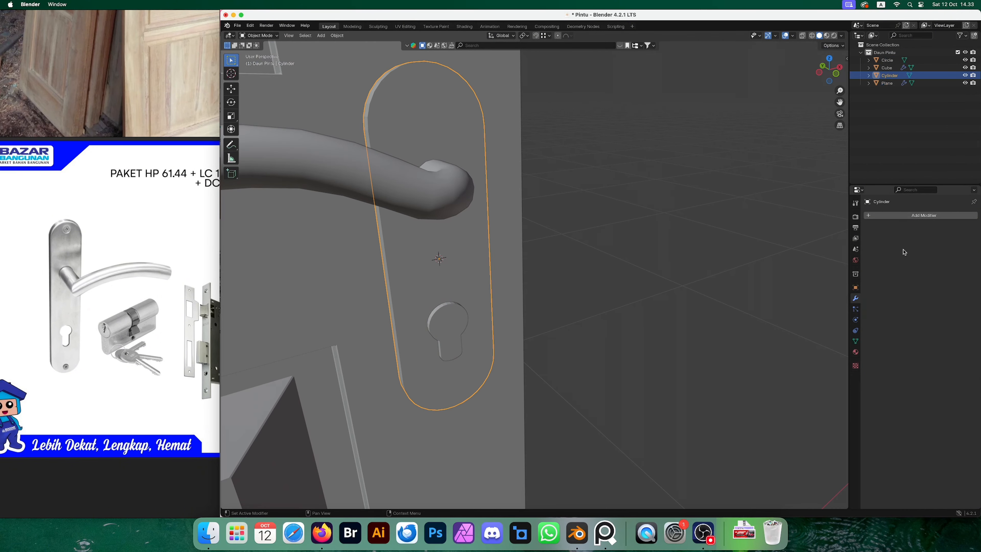
click(908, 220)
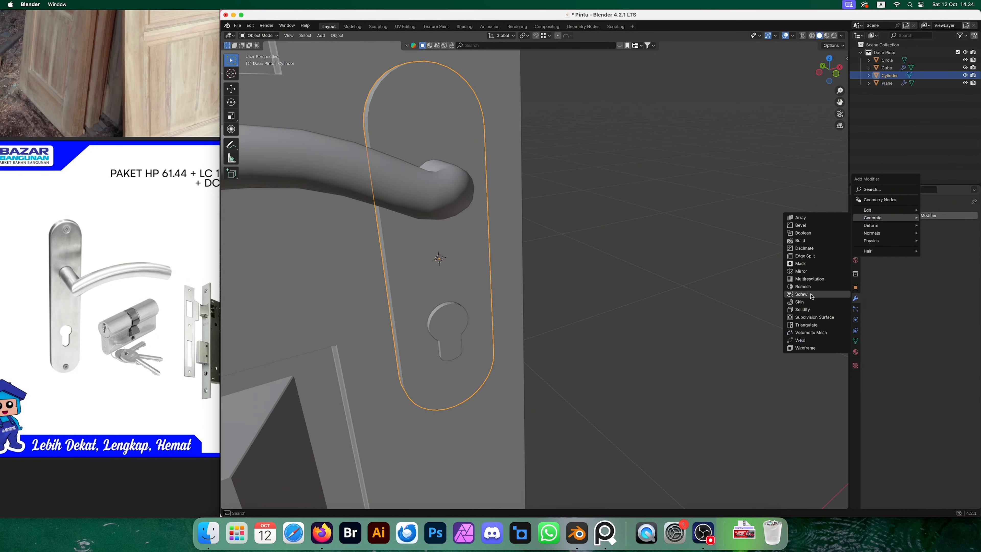
click(805, 237)
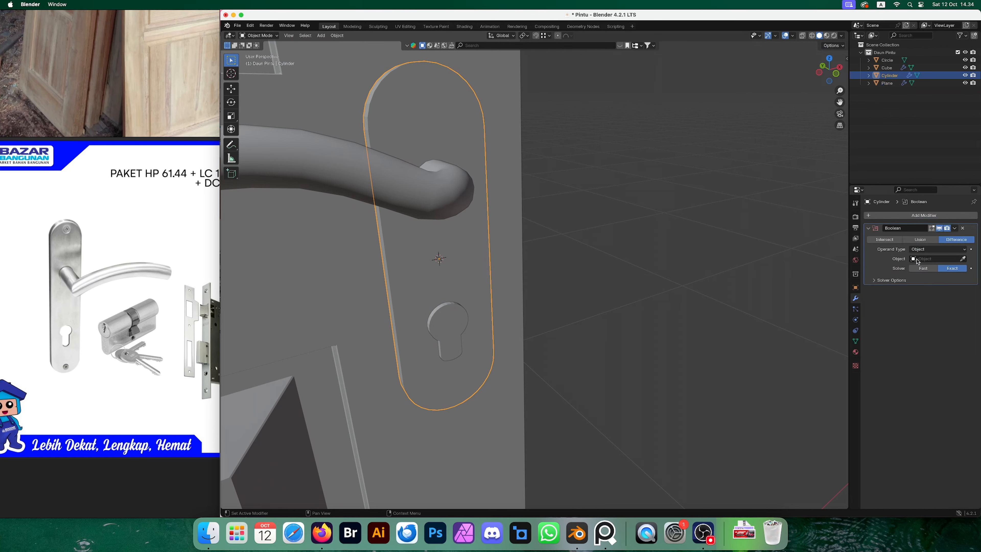
click(963, 259)
click(456, 316)
click(551, 326)
Hide the keyhole cutter object and select the backplate.
click(443, 326)
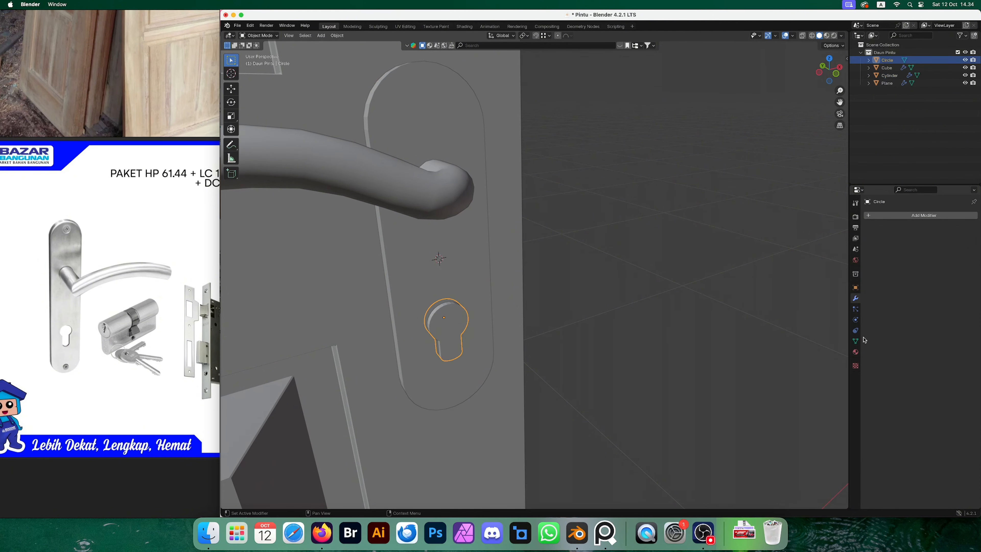
click(452, 312)
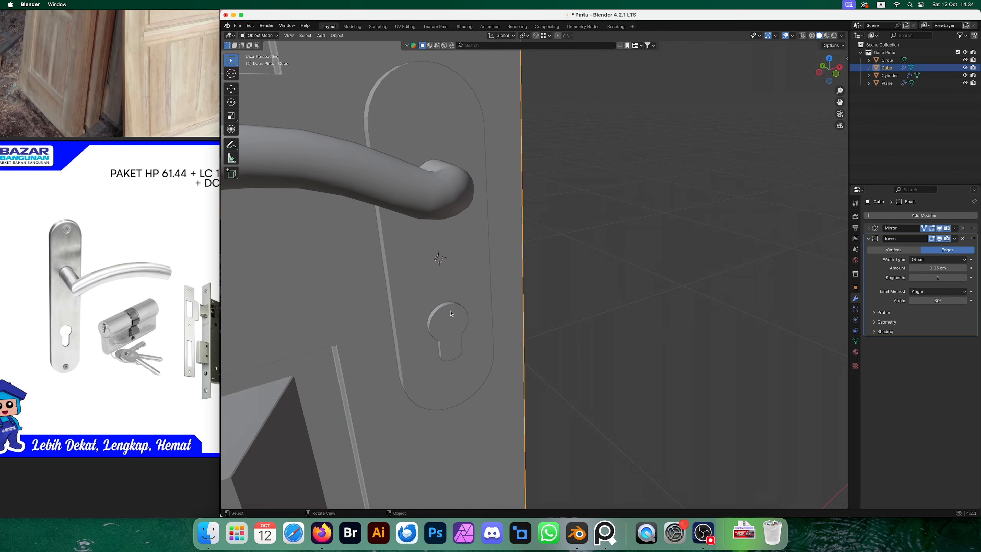
click(456, 314)
key(h)
middle_drag(474, 329, 522, 315)
click(452, 296)
middle_drag(452, 296, 495, 289)
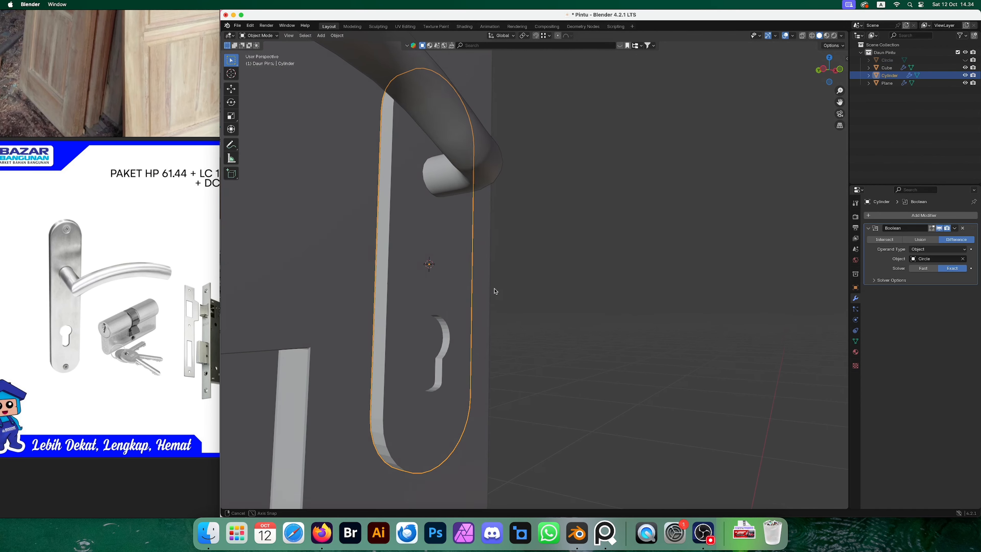
Apply the backplate's Boolean modifier and enter Edit Mode on its mesh.
click(955, 228)
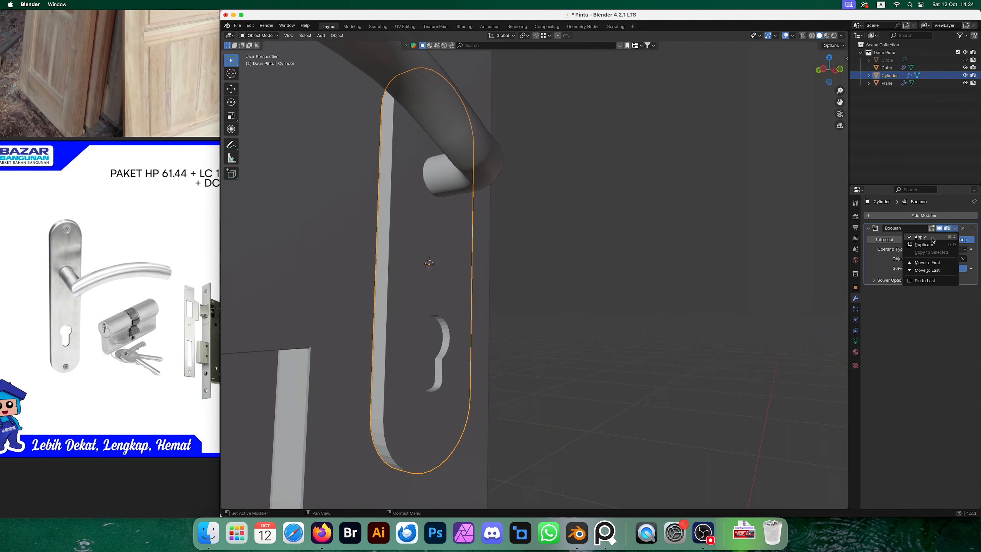
click(885, 239)
middle_drag(707, 300, 635, 324)
key(Tab)
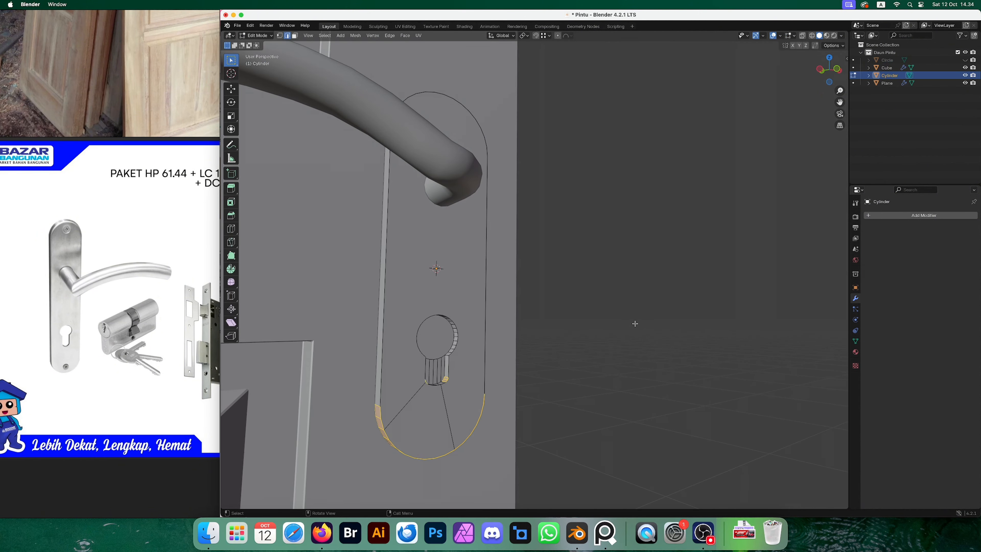
In face selection, select the keyhole recess's floor faces: the six narrow stem faces and the round face above them.
scroll(620, 292, up, 5)
middle_drag(483, 360, 467, 374)
click(462, 383)
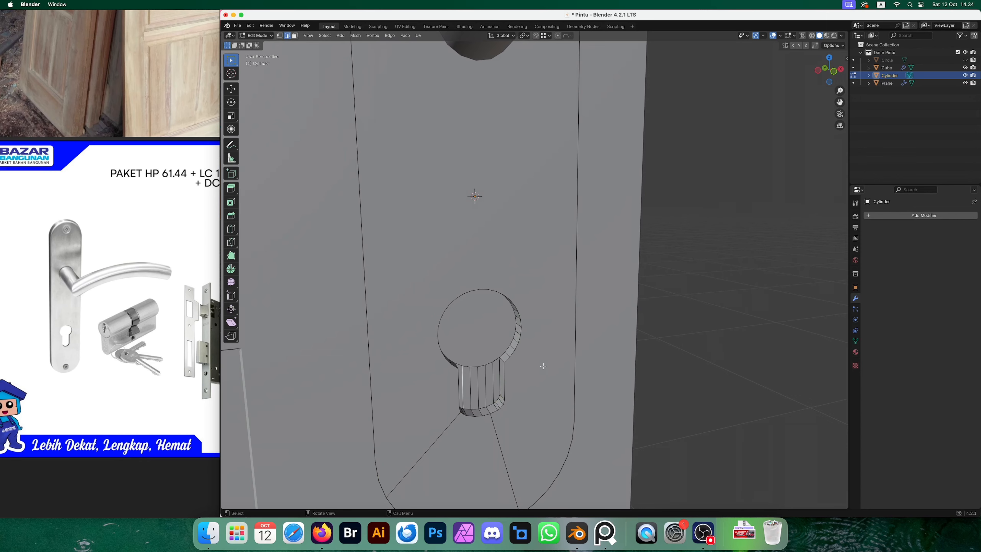
middle_drag(543, 366, 517, 286)
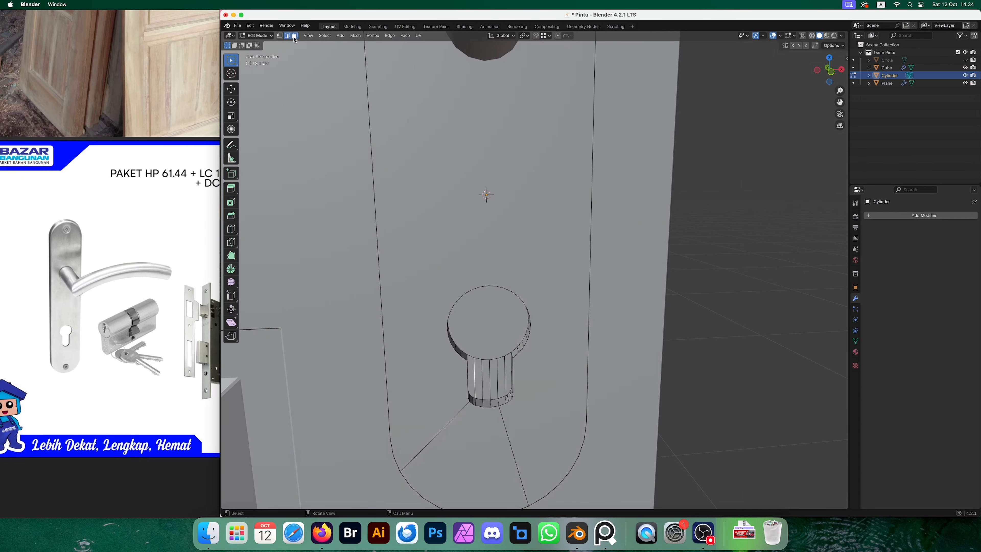
shift+click(471, 375)
shift+click(478, 374)
shift+click(486, 372)
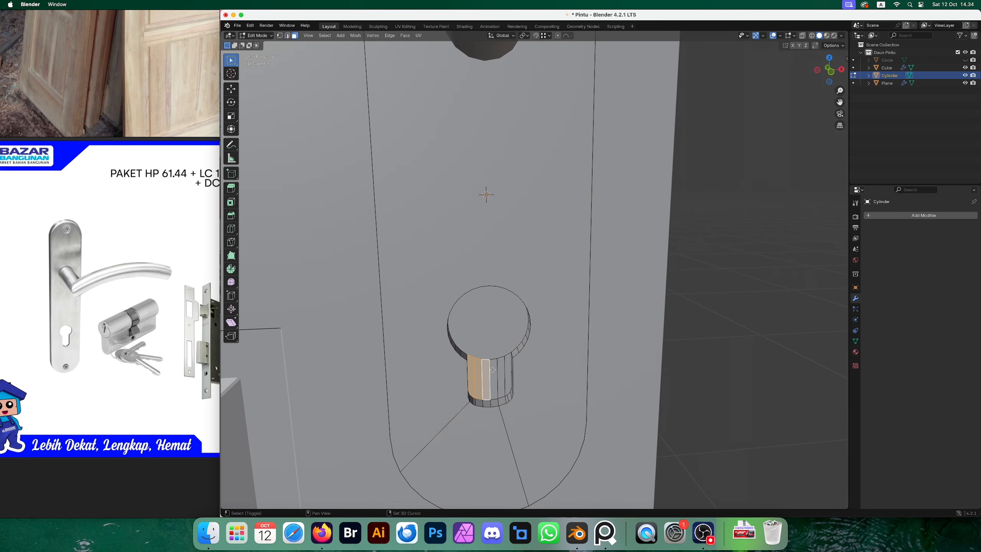
shift+click(494, 369)
shift+click(502, 367)
shift+click(509, 366)
shift+click(497, 335)
Separate the selected keyhole floor faces into their own object, return to Object Mode and deselect everything.
middle_drag(487, 340, 533, 318)
scroll(523, 346, up, 2)
scroll(524, 347, down, 2)
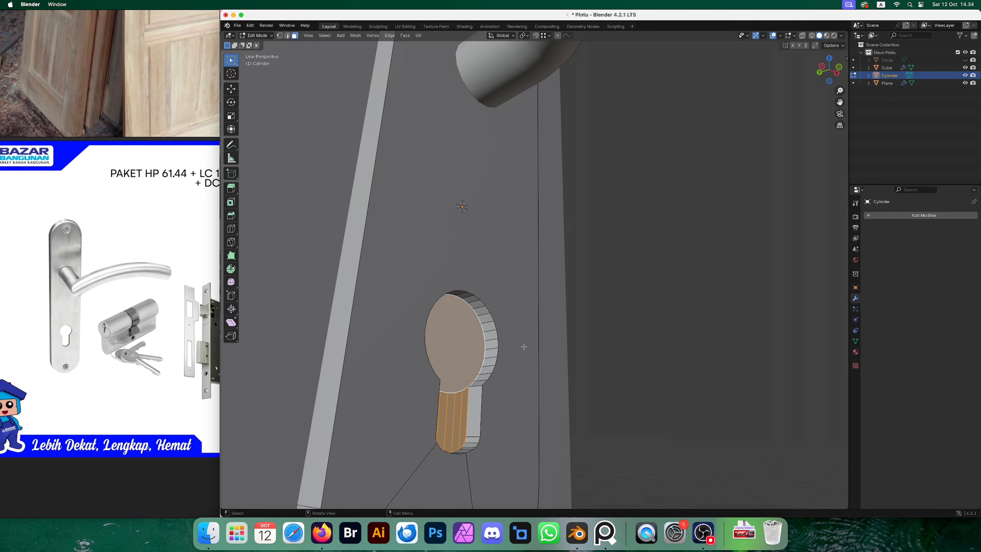
key(p)
key(p)
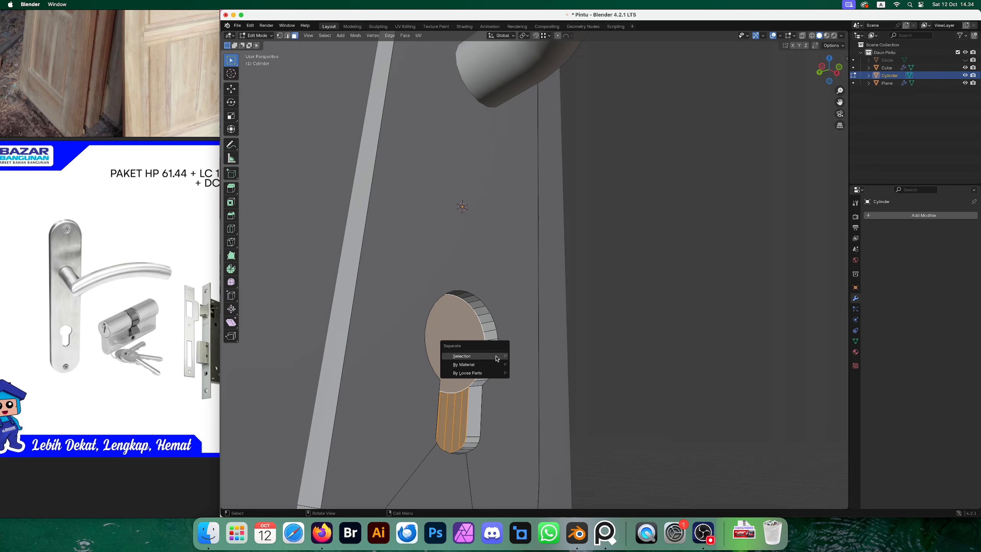
click(497, 356)
key(Tab)
click(691, 349)
scroll(691, 349, down, 1)
scroll(692, 348, down, 3)
middle_drag(691, 349, 651, 379)
click(697, 533)
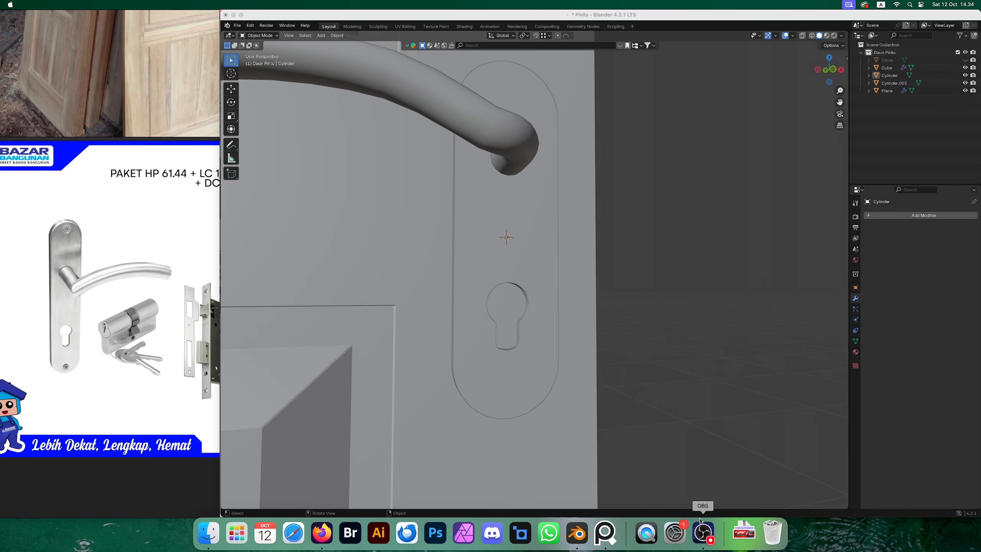